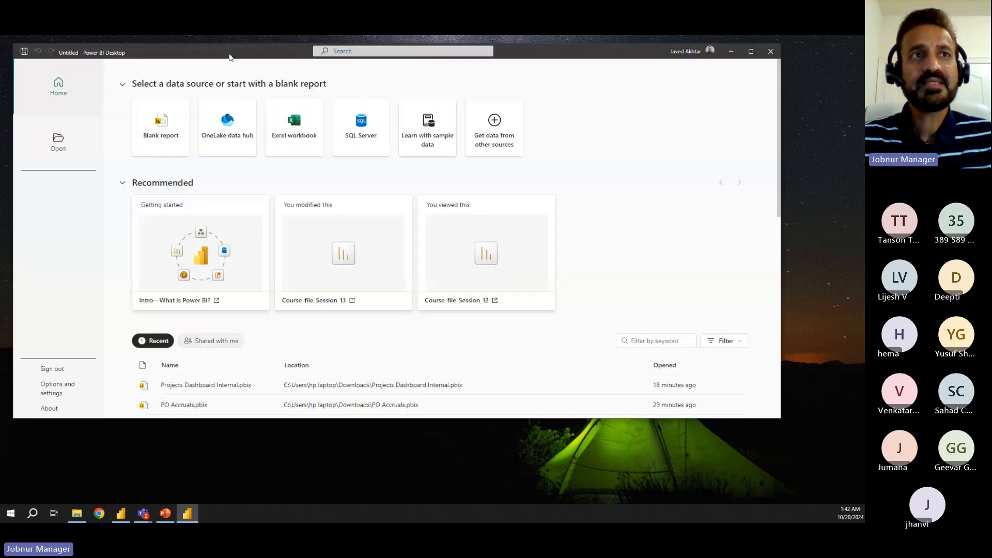
- Maximize the application window and start a new blank report
drag(229, 55, 340, 82)
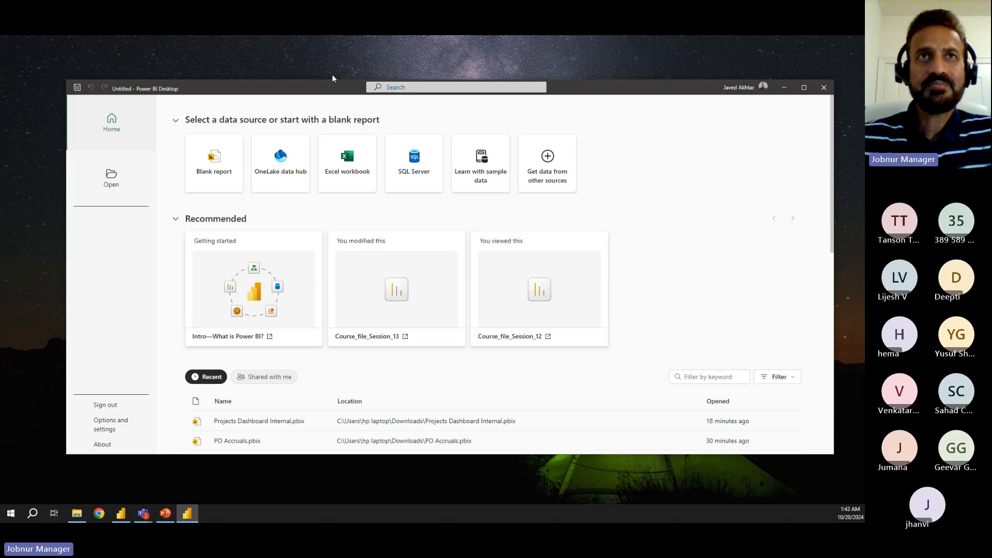
click(805, 88)
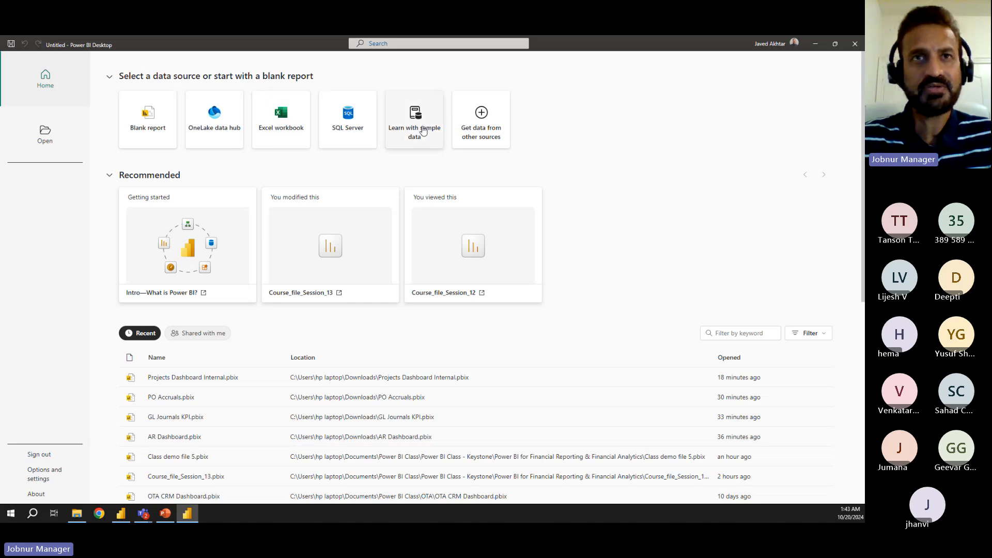
click(148, 117)
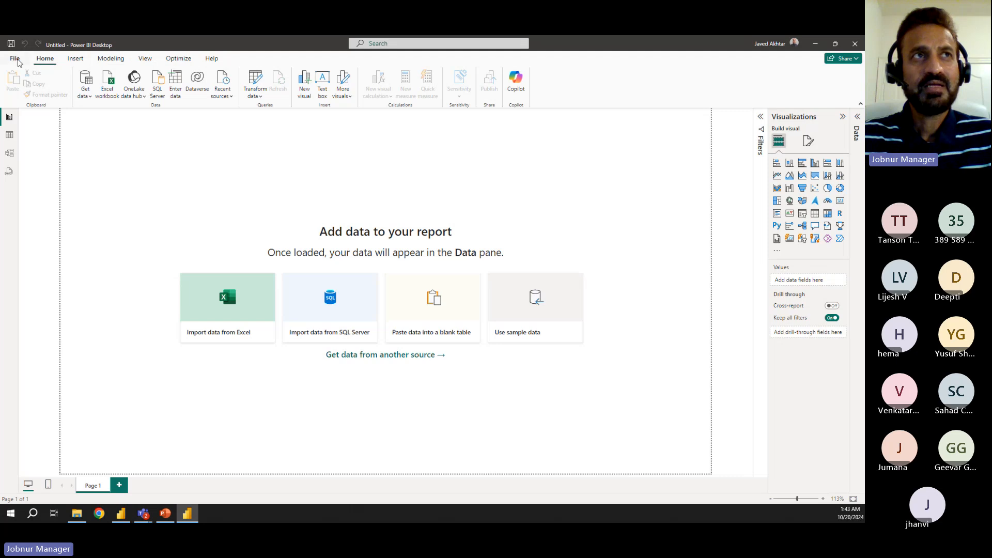
- Review the file options and the commands offered for inserting, modeling, viewing and optimizing, ending on the Home commands
click(15, 59)
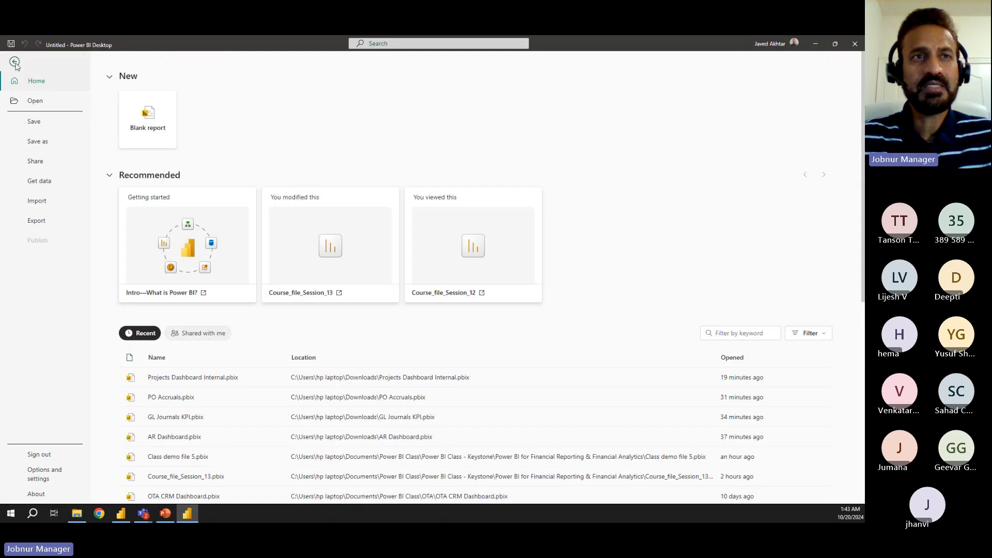
click(15, 62)
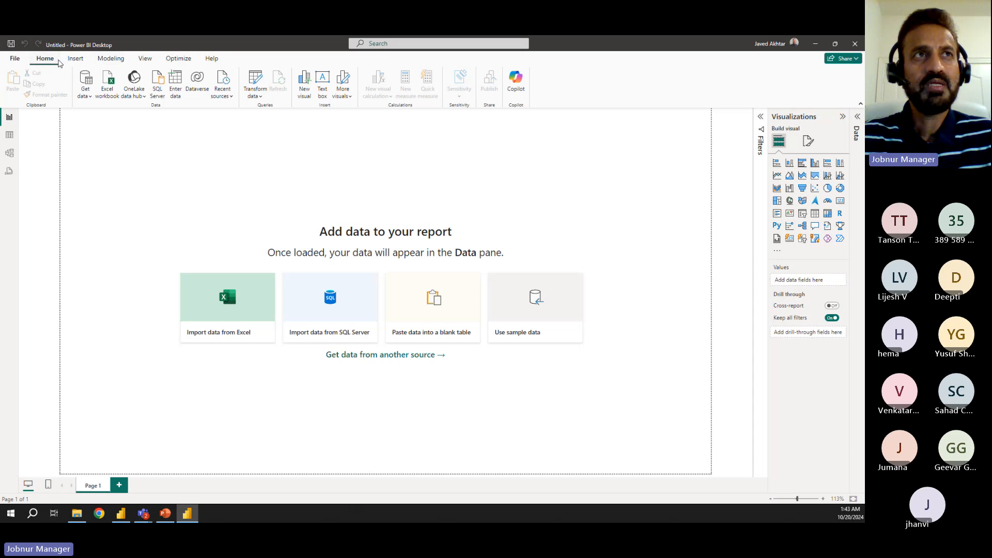
click(78, 60)
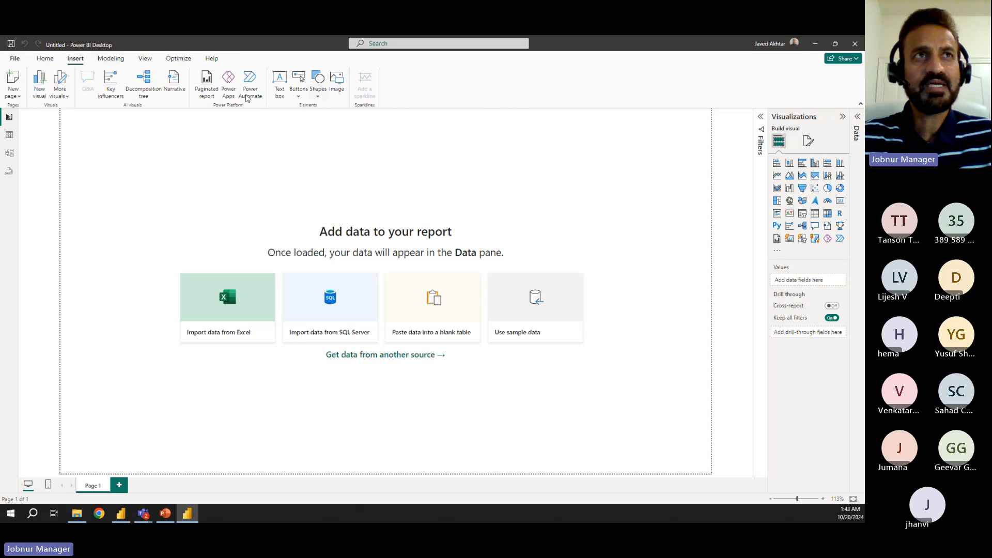
click(114, 60)
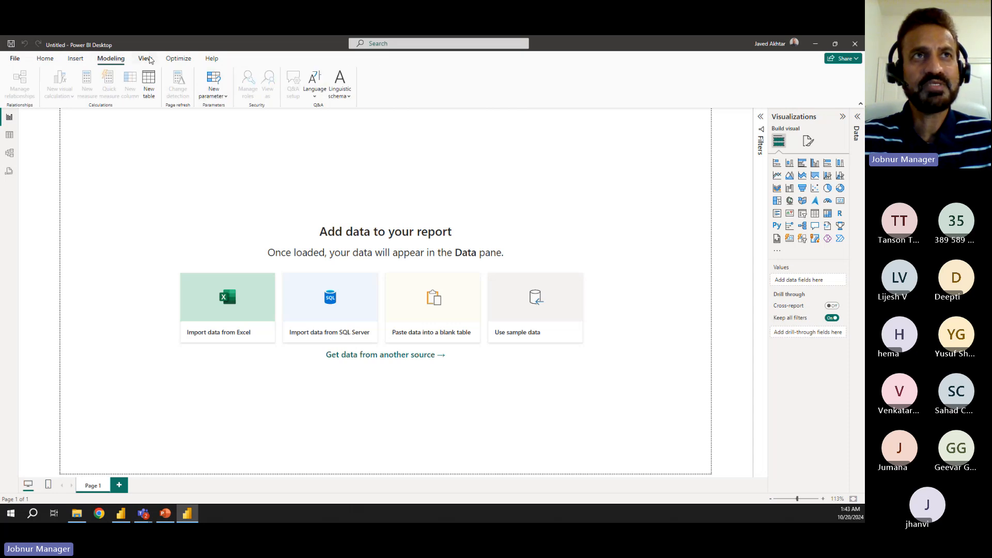
click(148, 60)
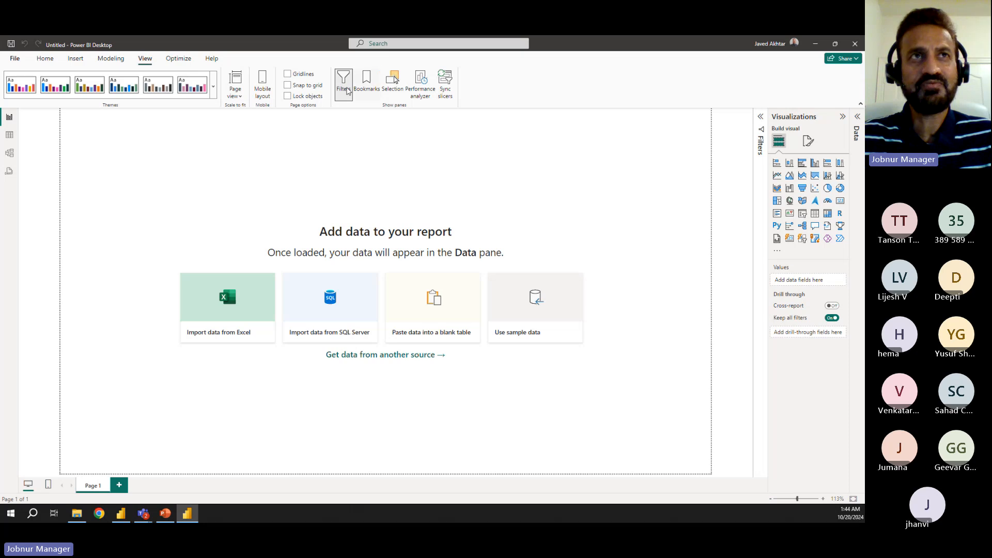
click(177, 61)
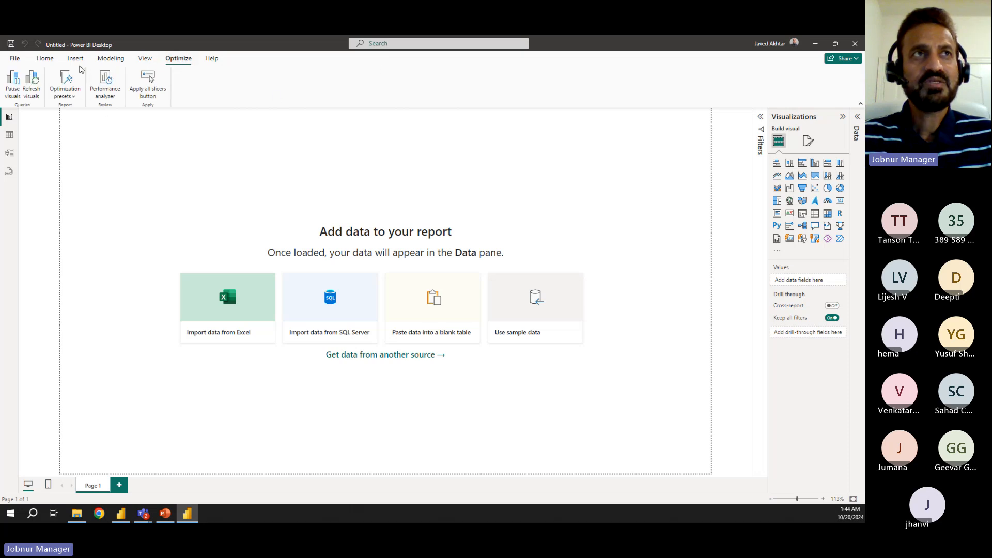
click(45, 59)
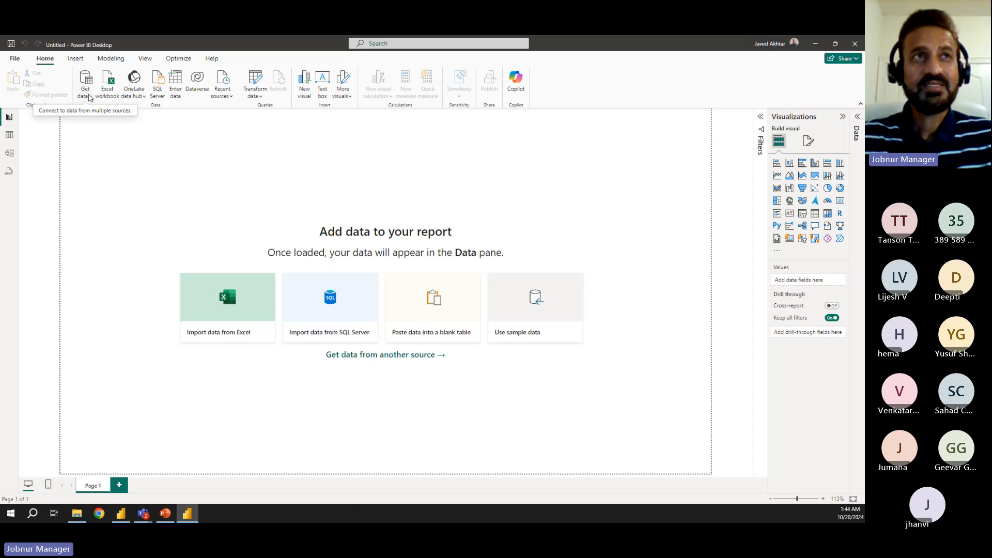
- Open the full Get Data connector list and show the File data sources
click(91, 97)
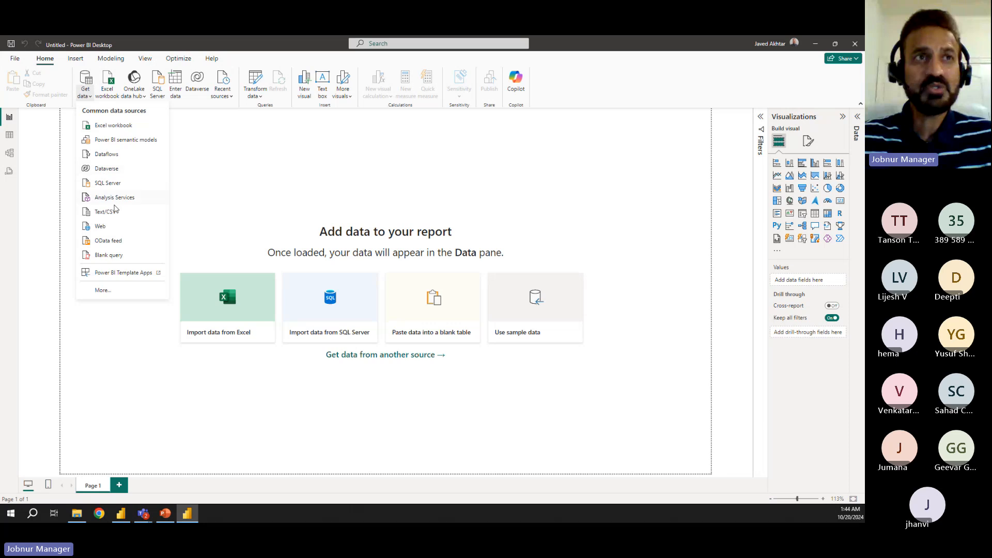
click(106, 291)
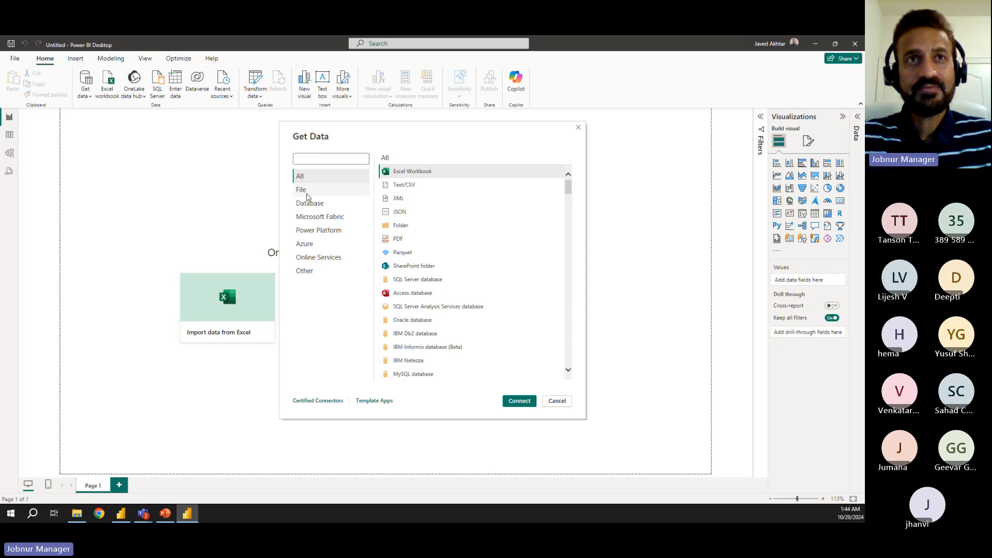
click(312, 194)
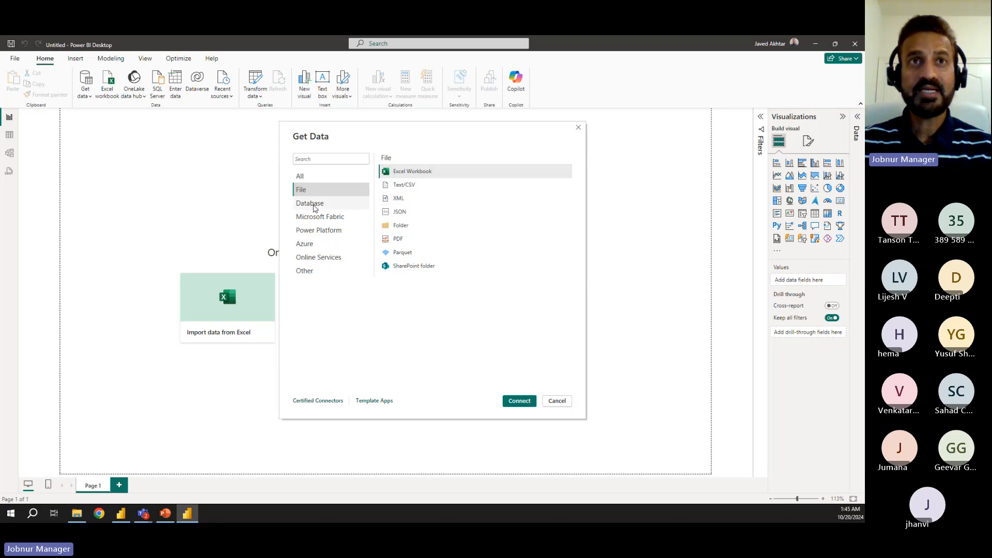
- Examine the available Database connectors in the Get Data list
click(313, 205)
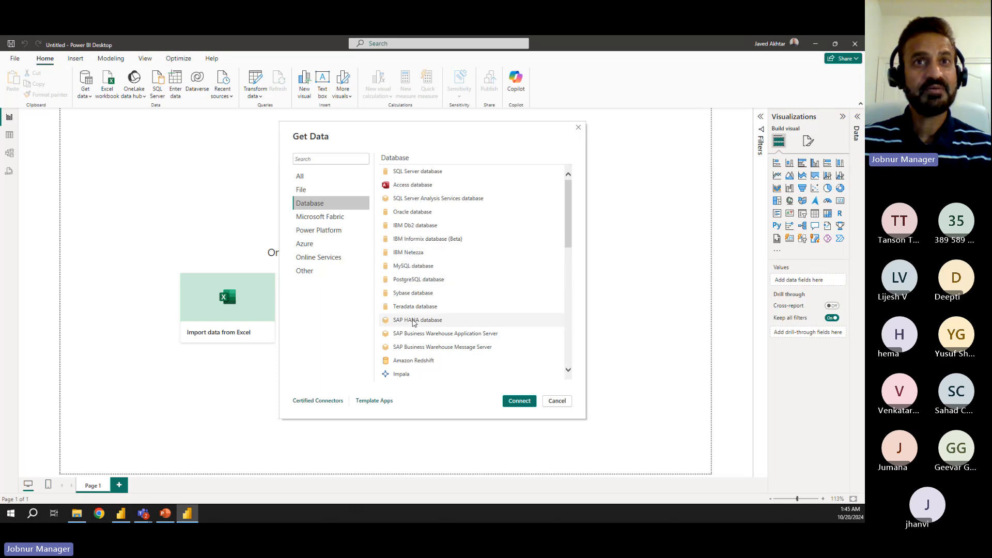
scroll(421, 338, down, 1)
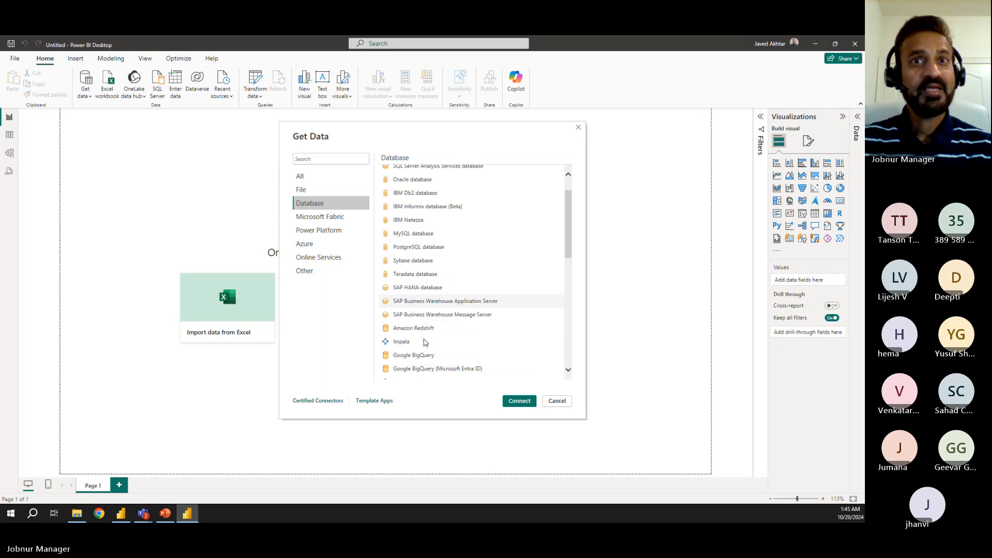
scroll(416, 325, down, 3)
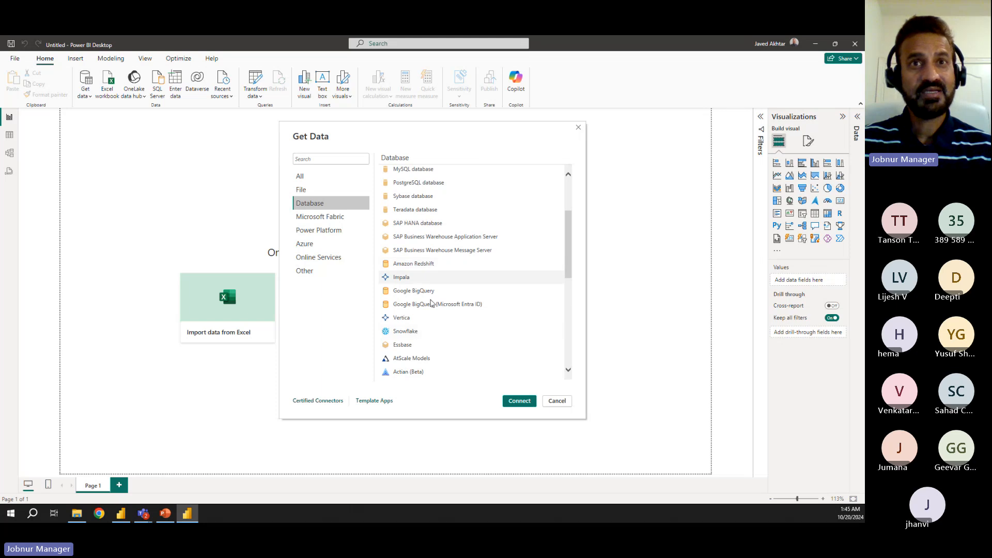
scroll(416, 316, down, 2)
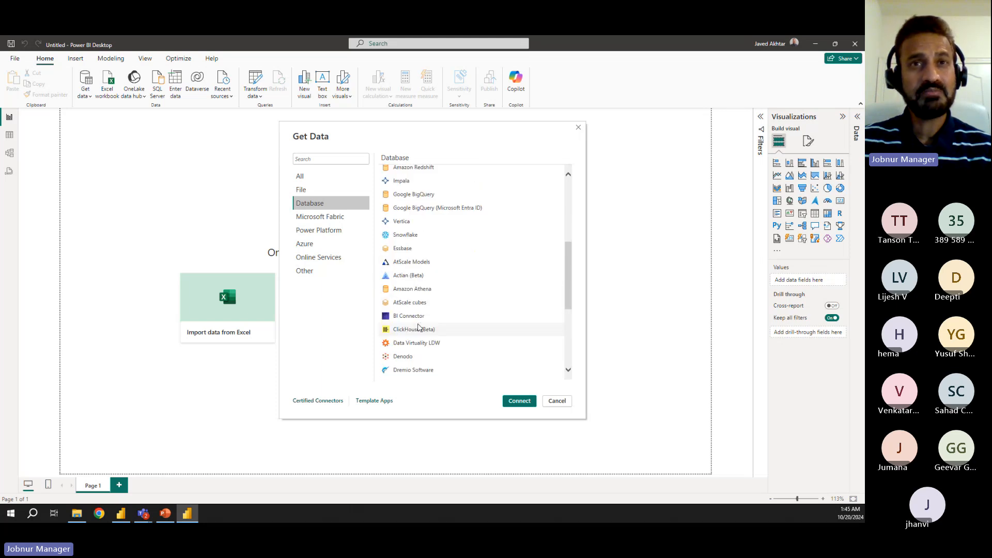
scroll(413, 282, down, 3)
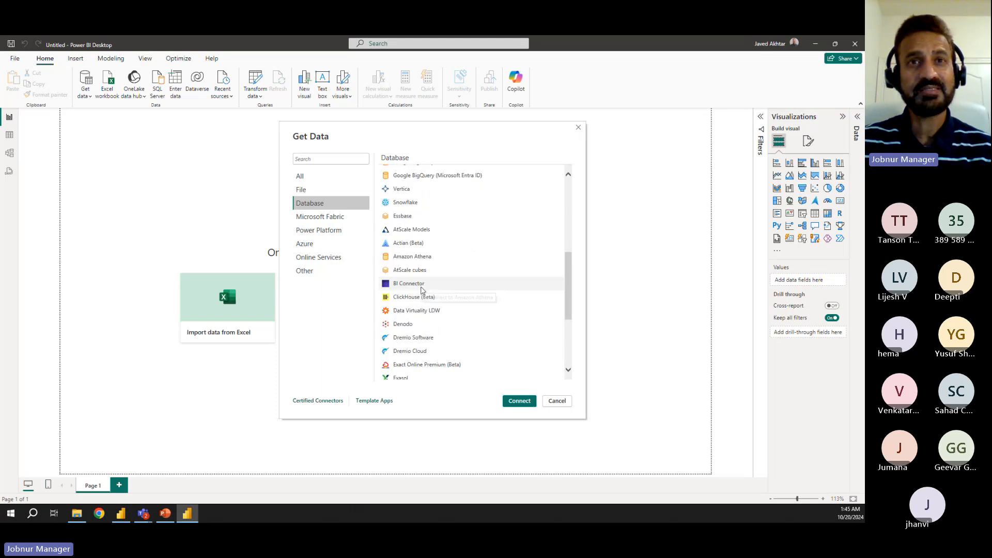
scroll(422, 289, down, 2)
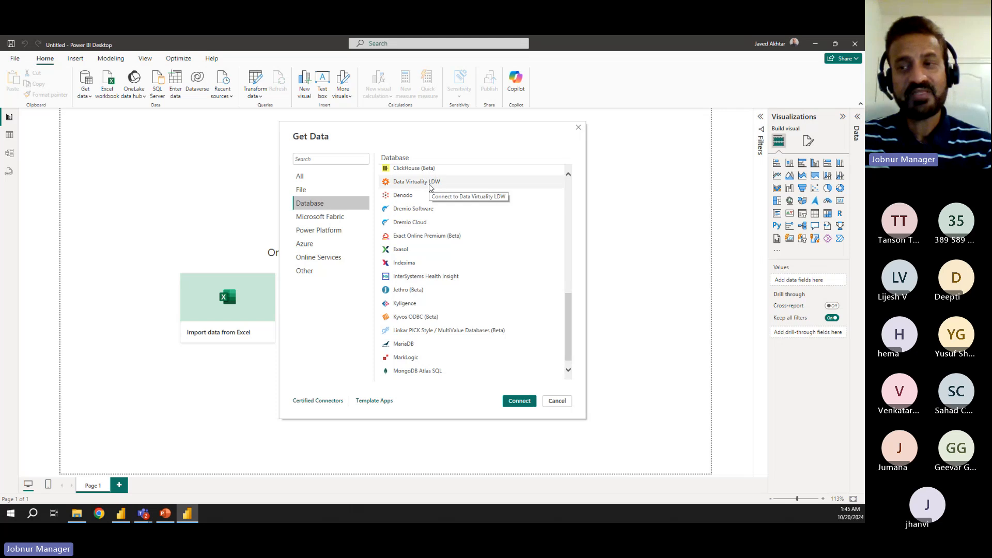
scroll(478, 264, up, 5)
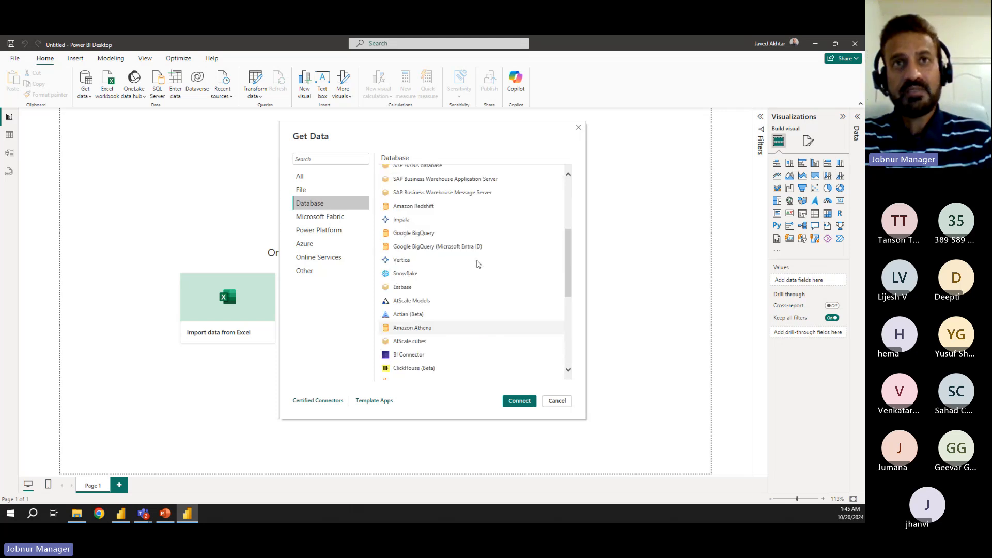
scroll(406, 184, up, 2)
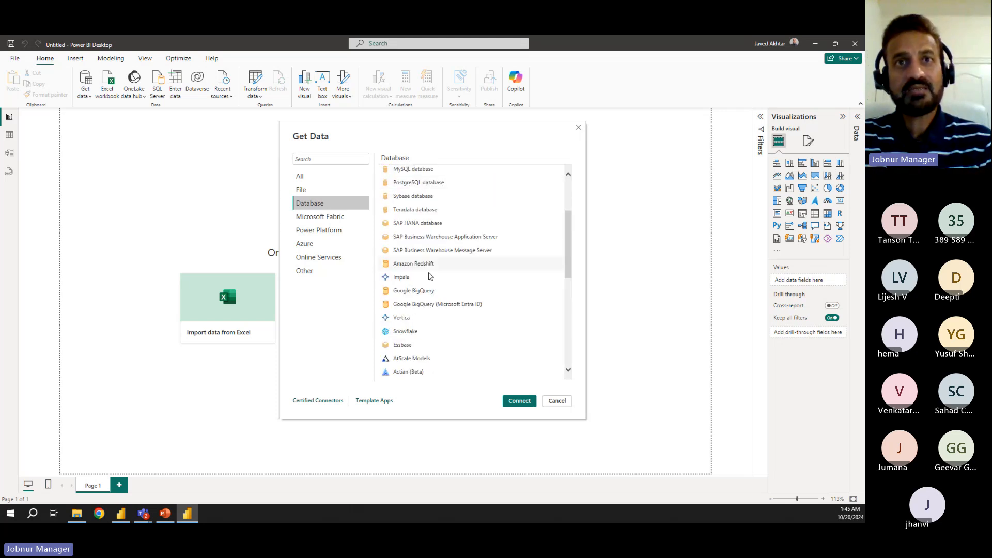
scroll(406, 274, down, 1)
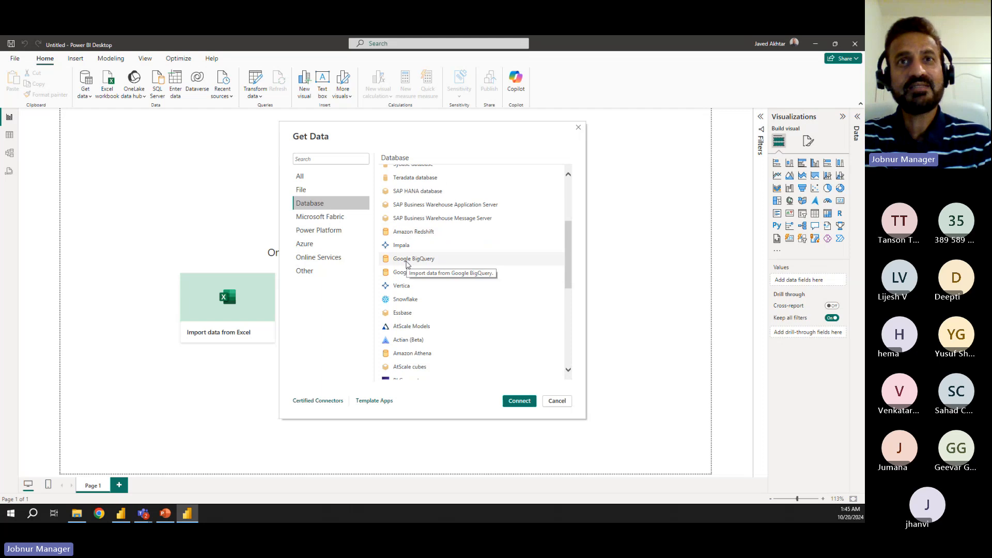
scroll(401, 272, down, 1)
scroll(410, 268, down, 3)
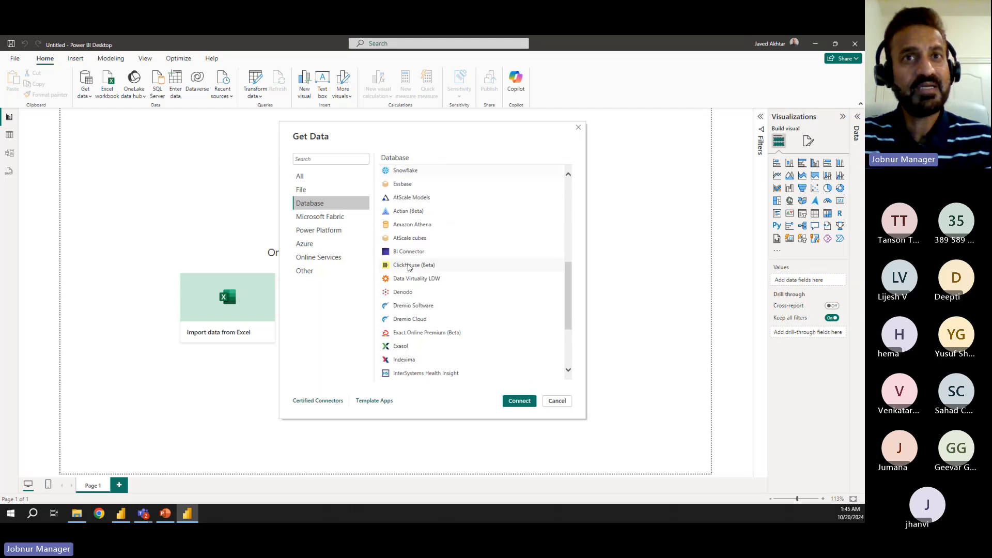
scroll(421, 325, down, 3)
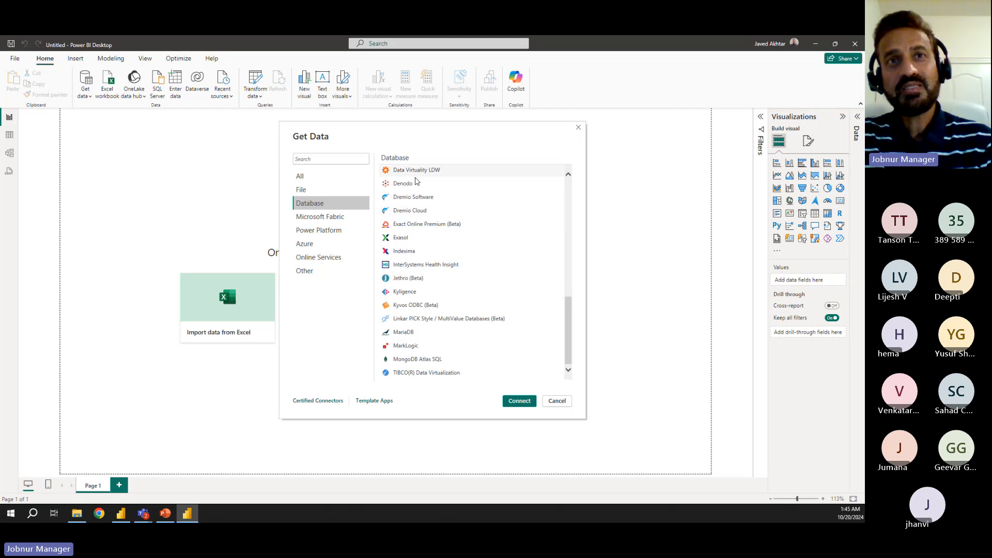
scroll(420, 293, up, 1)
scroll(420, 292, up, 8)
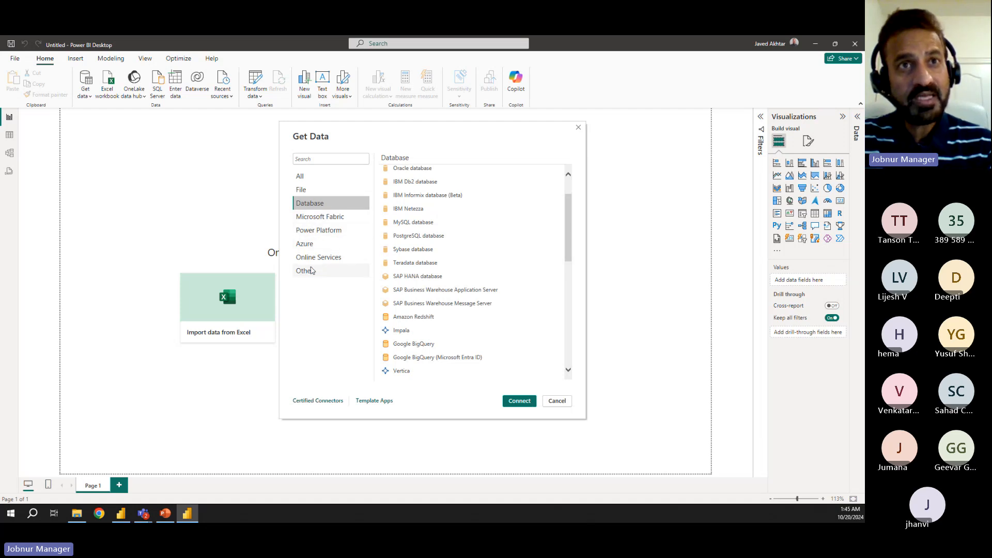
- Examine the Online Services connectors available in the Get Data list
click(313, 257)
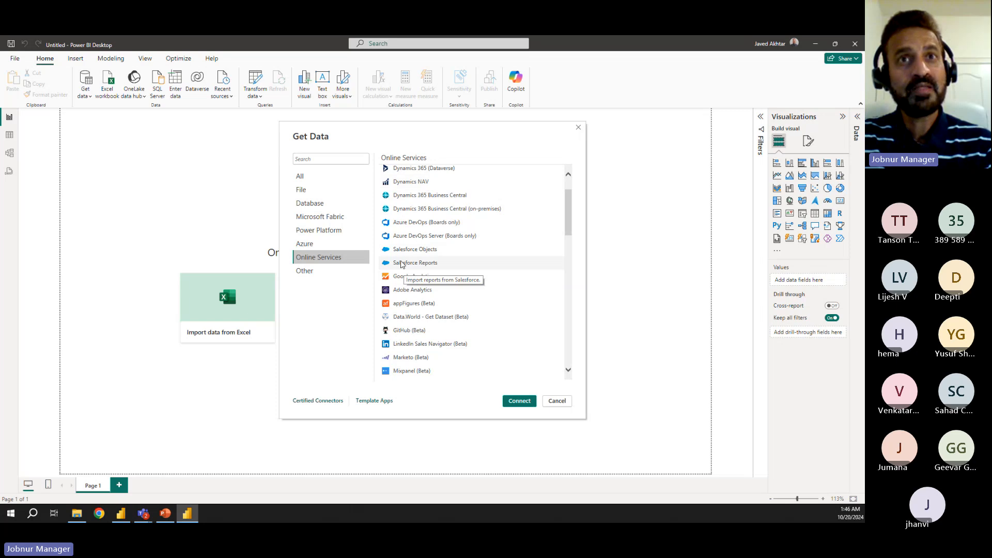
scroll(415, 265, down, 1)
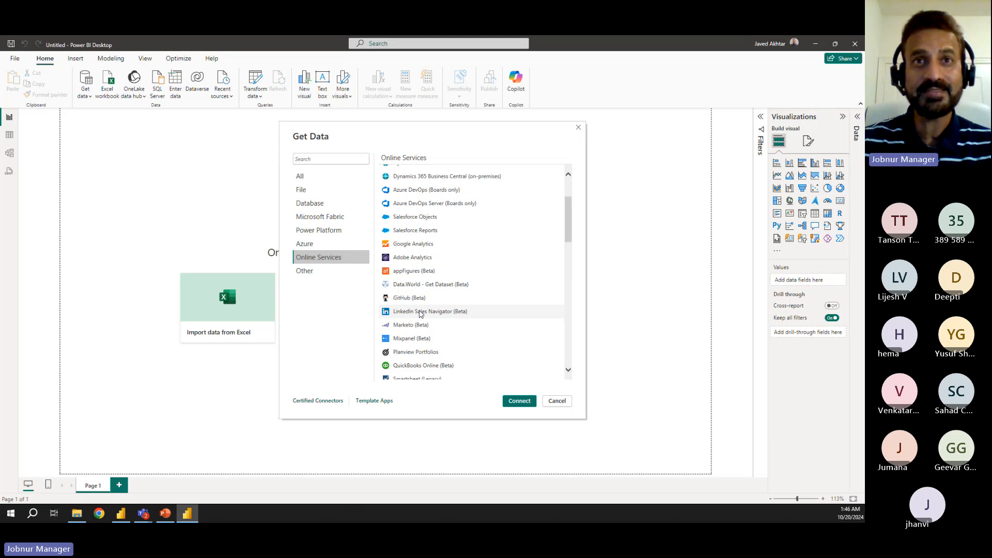
scroll(428, 310, down, 1)
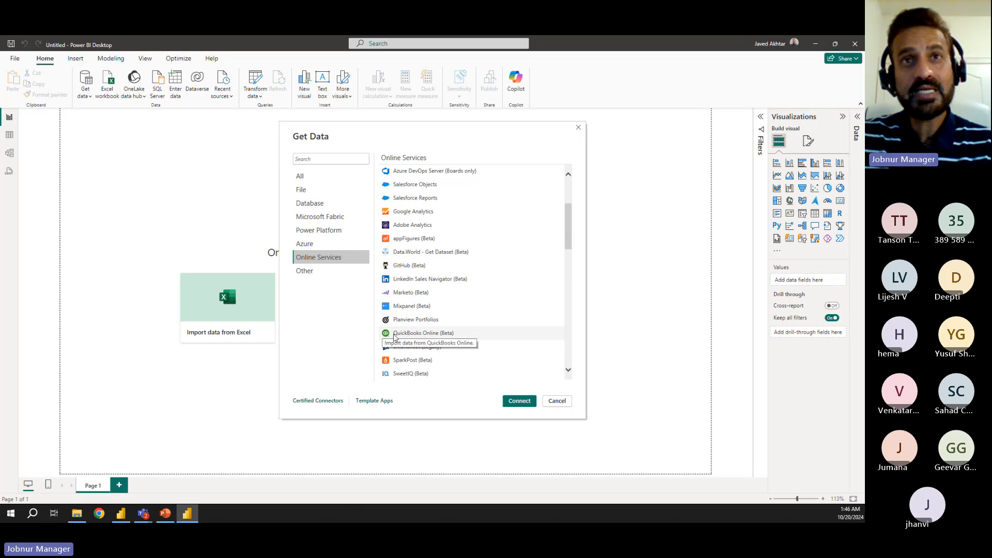
scroll(429, 335, down, 1)
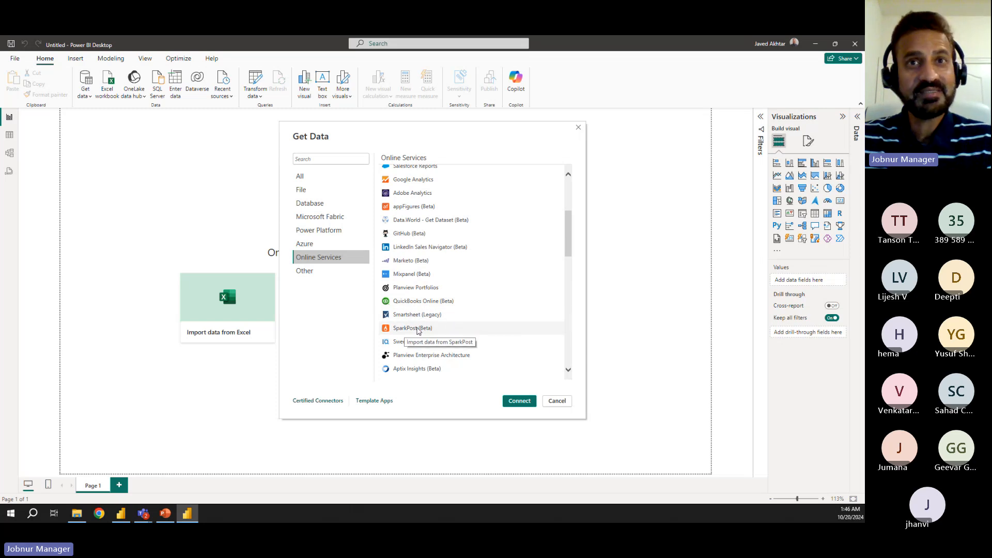
scroll(419, 330, up, 5)
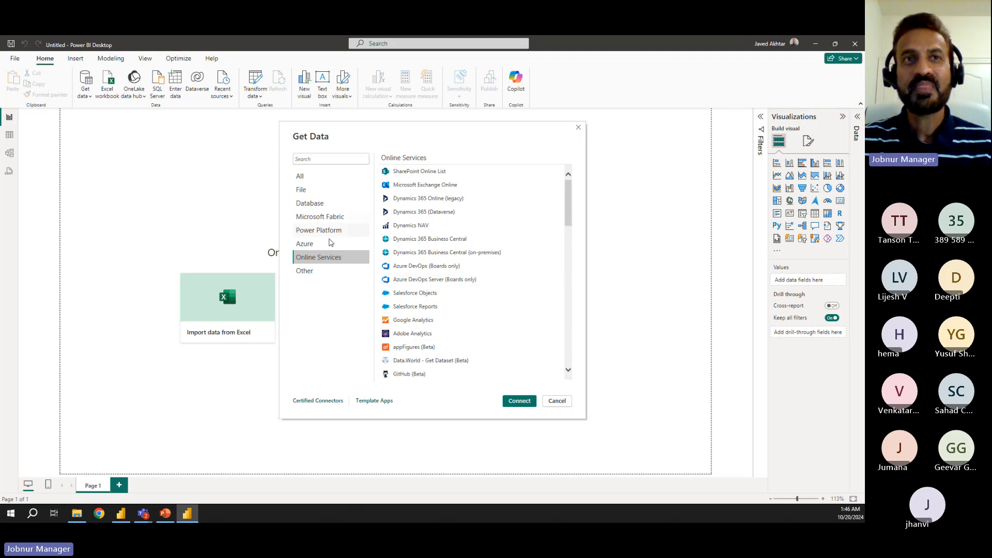
- Look through the connectors in the Other category of the Get Data list
click(320, 272)
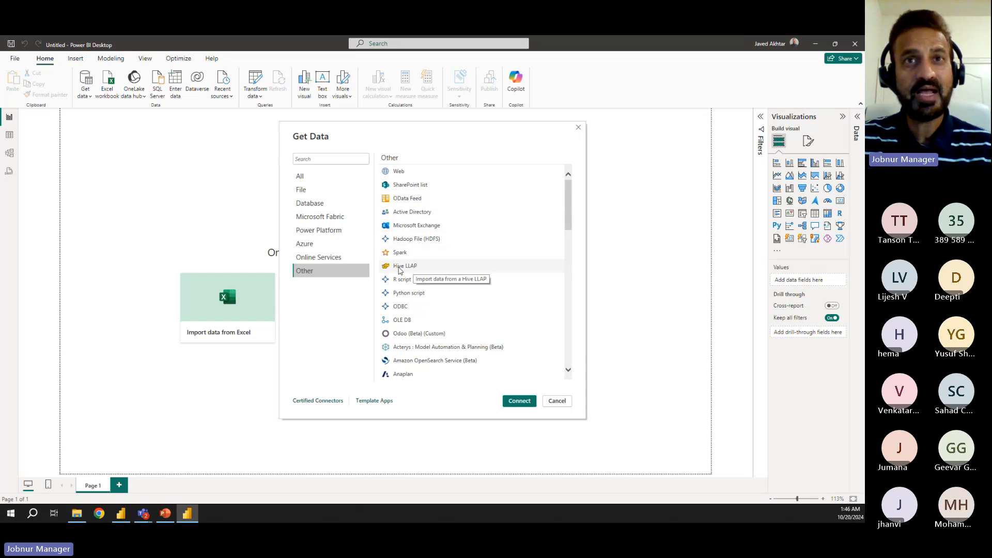
scroll(429, 300, down, 2)
scroll(430, 300, down, 1)
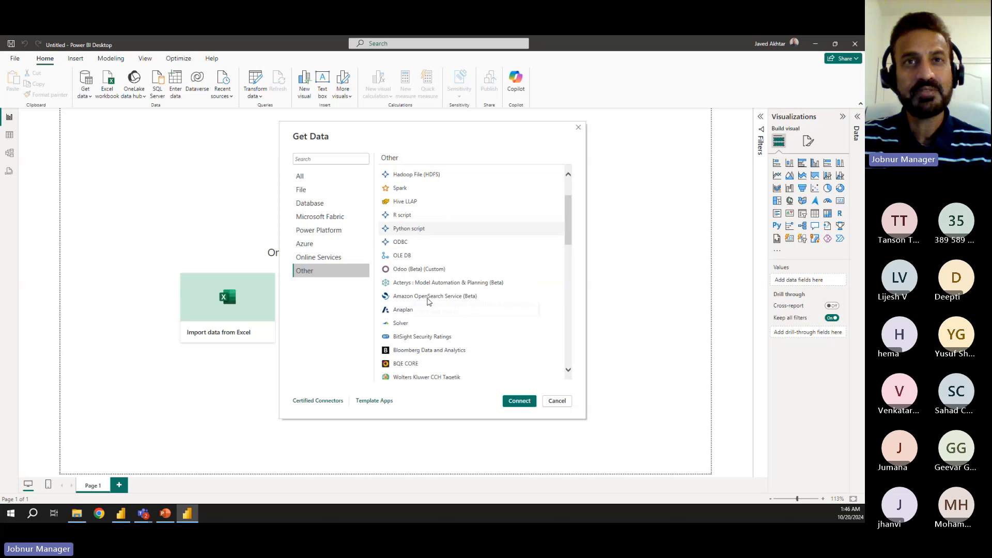
scroll(430, 292, down, 4)
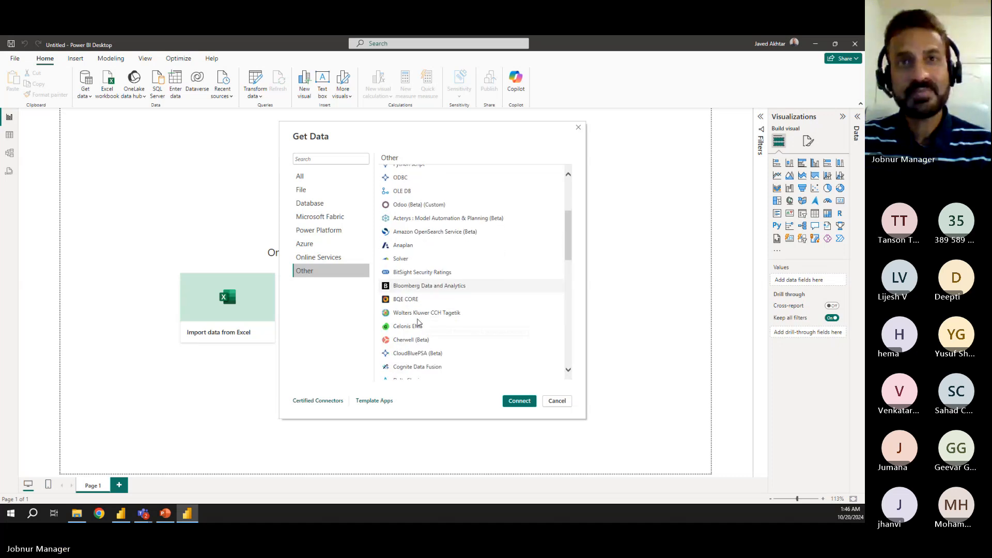
scroll(408, 315, down, 2)
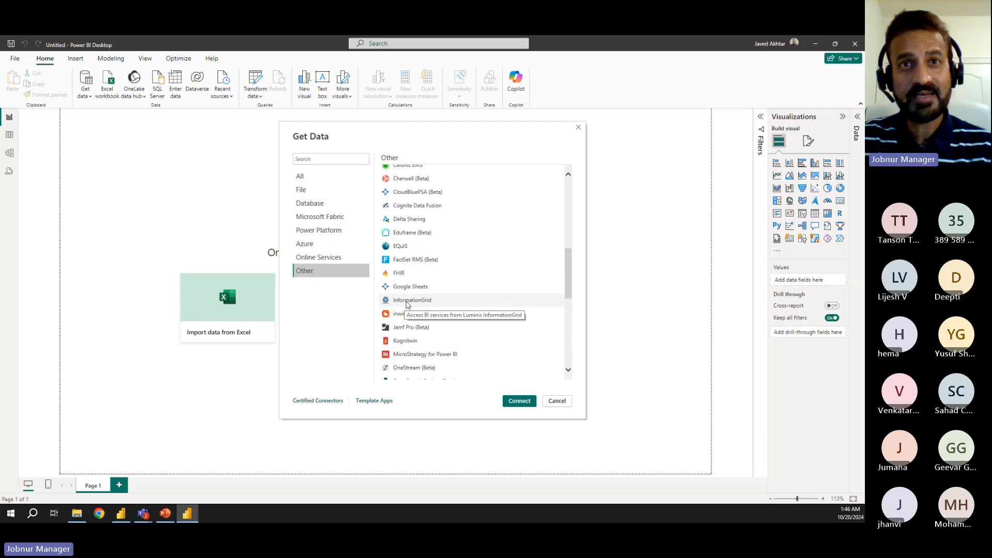
scroll(408, 310, down, 3)
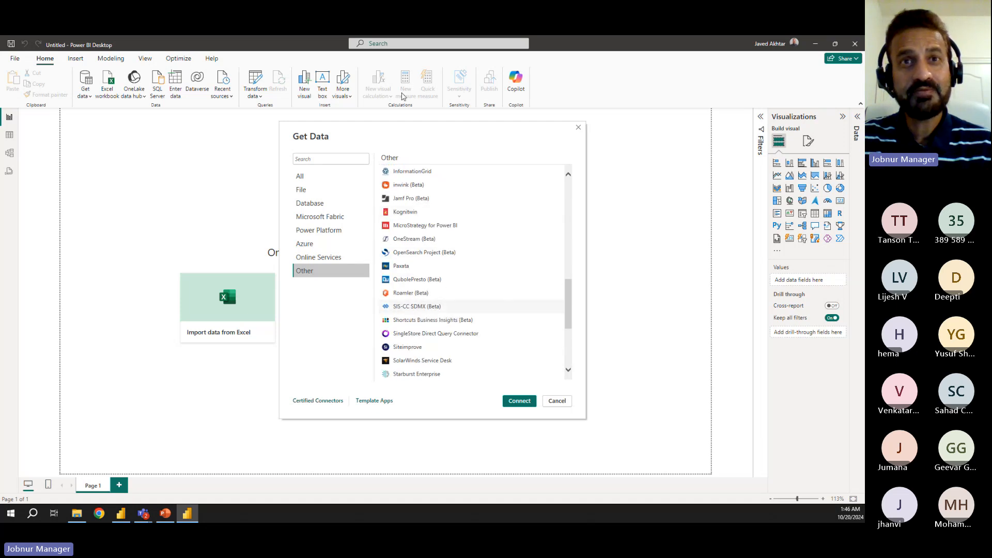
- Start a connection to an Excel Workbook from the File data sources and bring up the file selection
scroll(409, 243, down, 3)
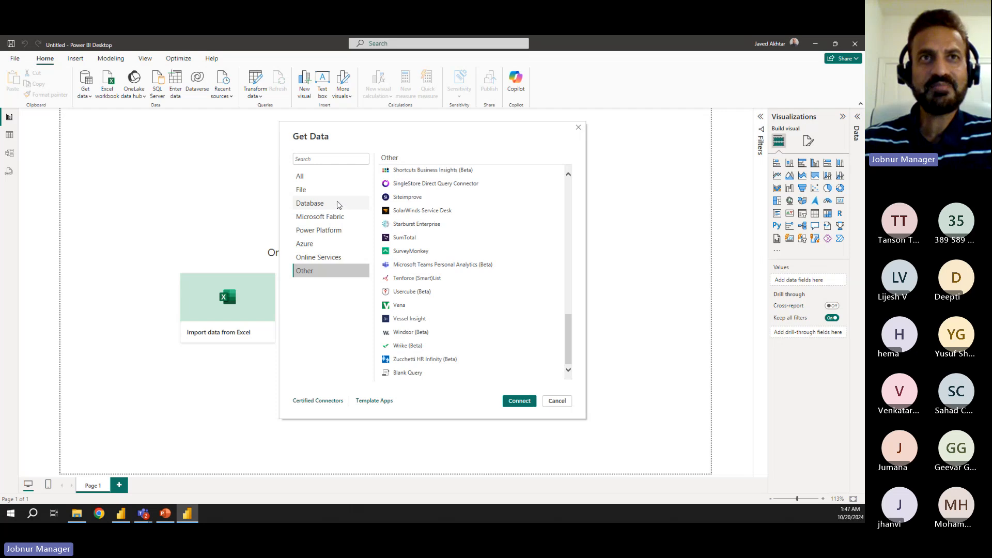
click(337, 190)
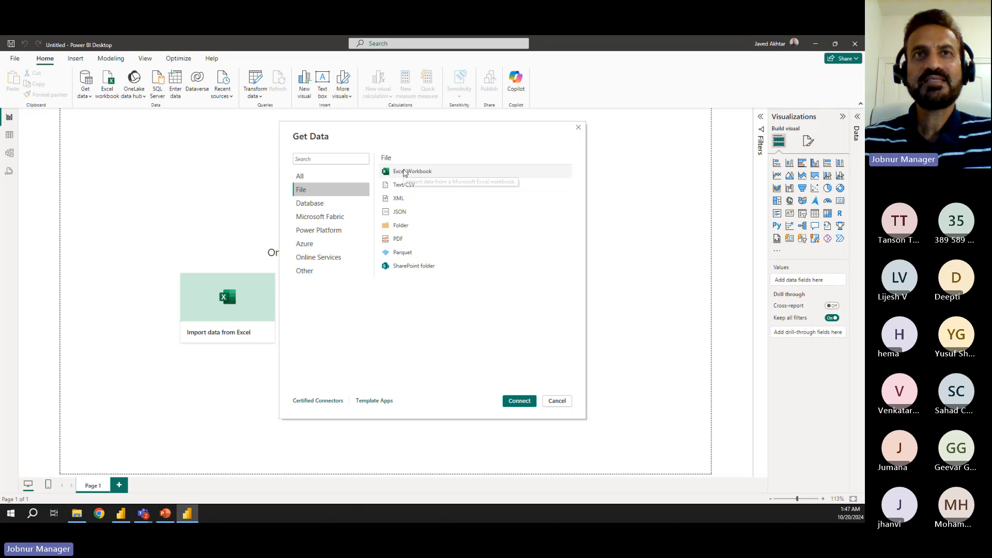
click(406, 172)
click(518, 401)
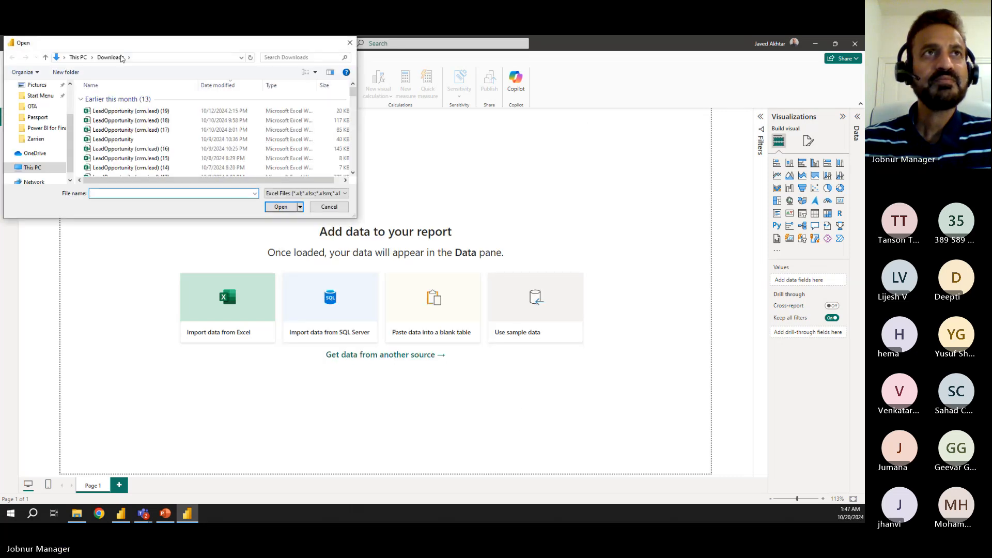
drag(124, 44, 377, 186)
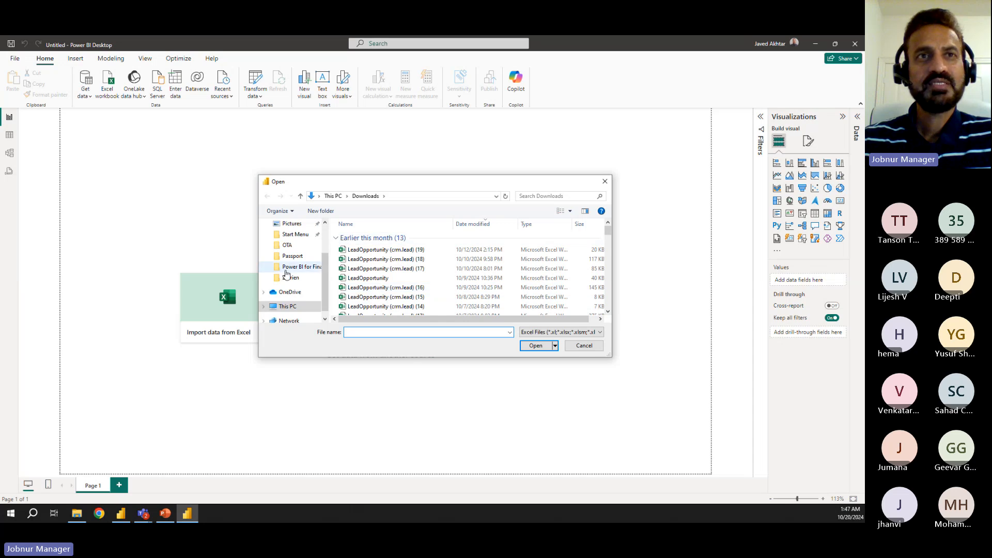
- Find the GL_Data_file workbook in the Downloads folder and load its table list for import
scroll(304, 264, up, 2)
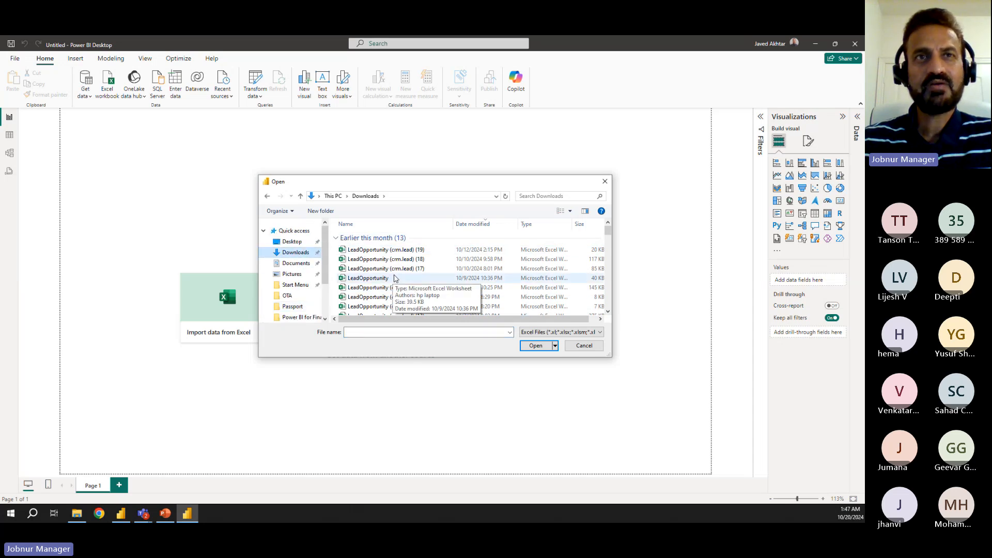
scroll(367, 264, down, 4)
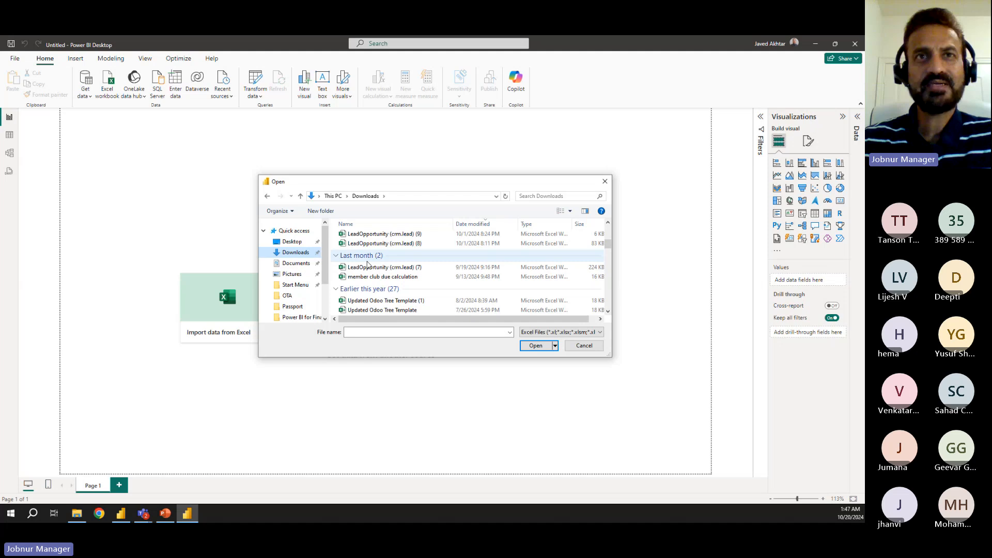
scroll(367, 264, down, 3)
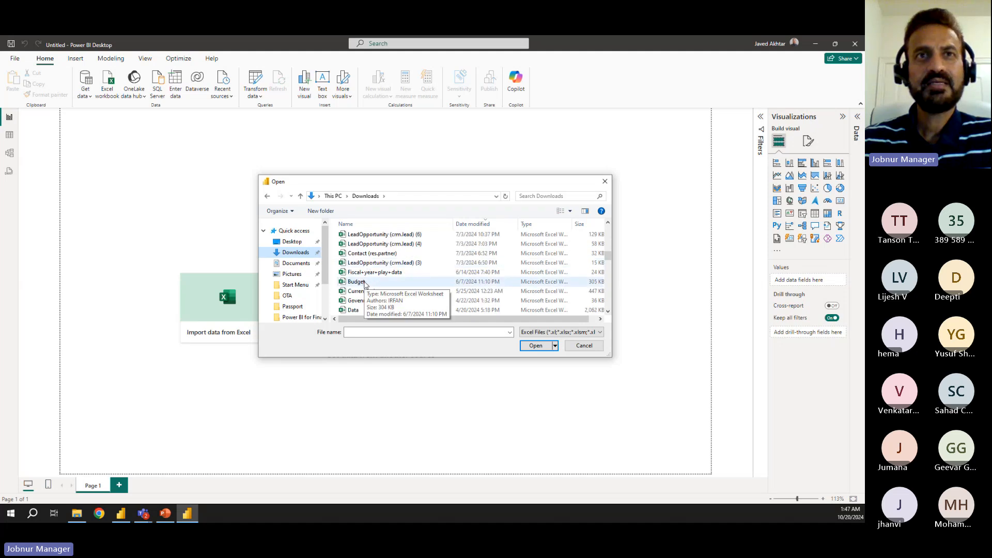
scroll(364, 284, up, 7)
scroll(364, 284, down, 4)
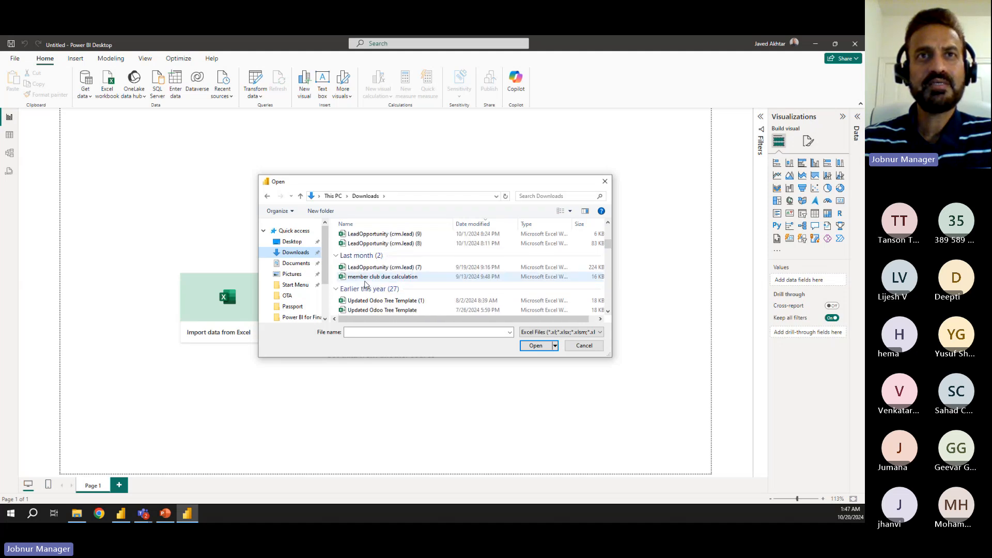
scroll(365, 284, down, 3)
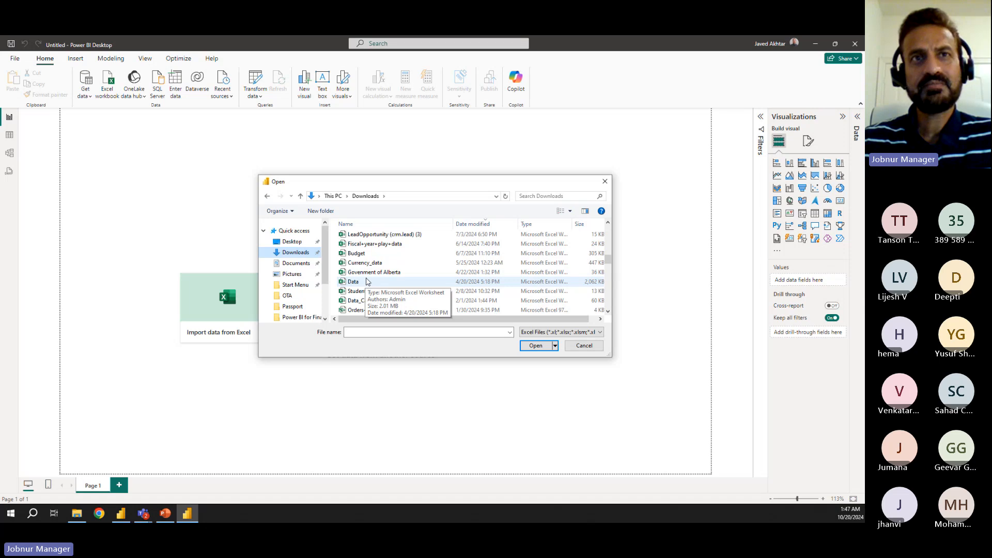
scroll(368, 279, down, 3)
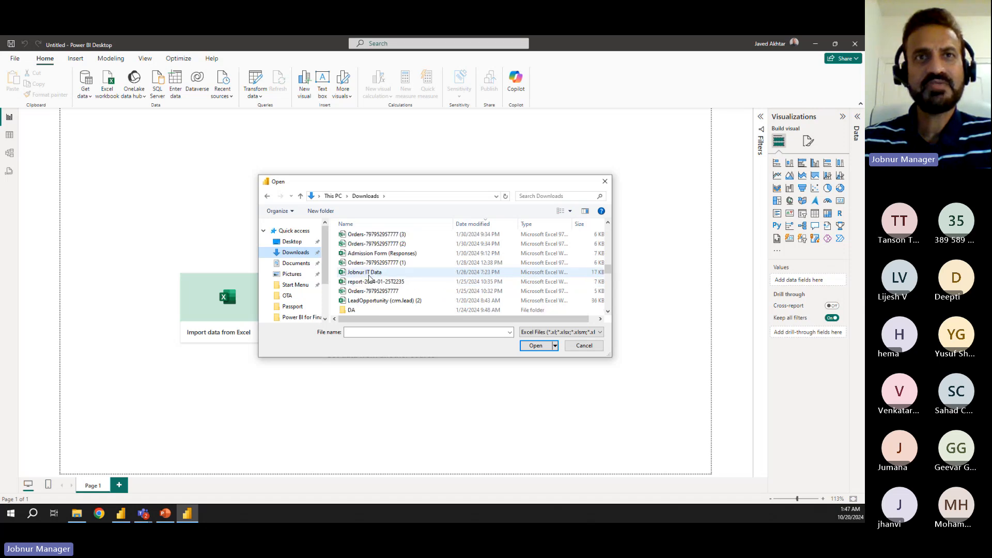
scroll(369, 282, down, 5)
scroll(369, 290, down, 6)
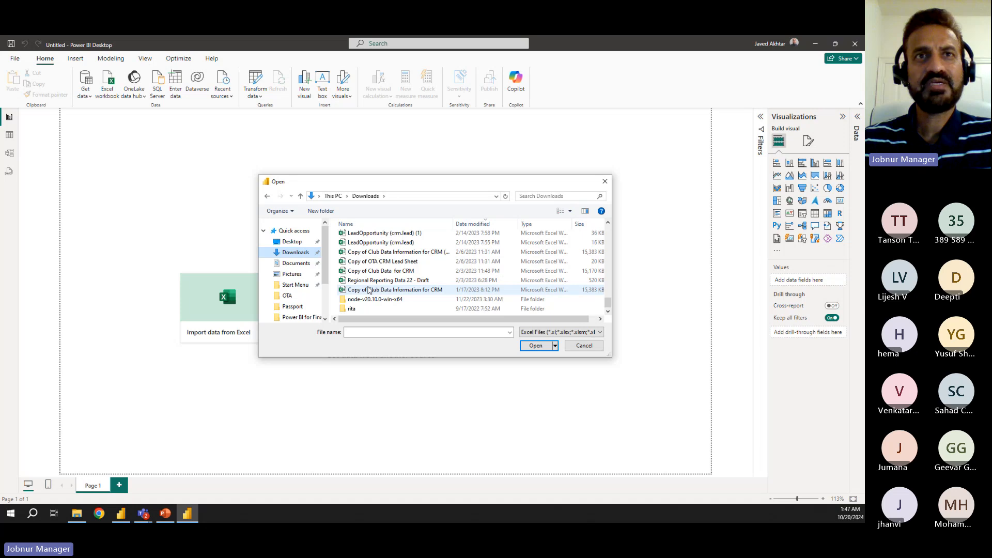
scroll(369, 290, up, 15)
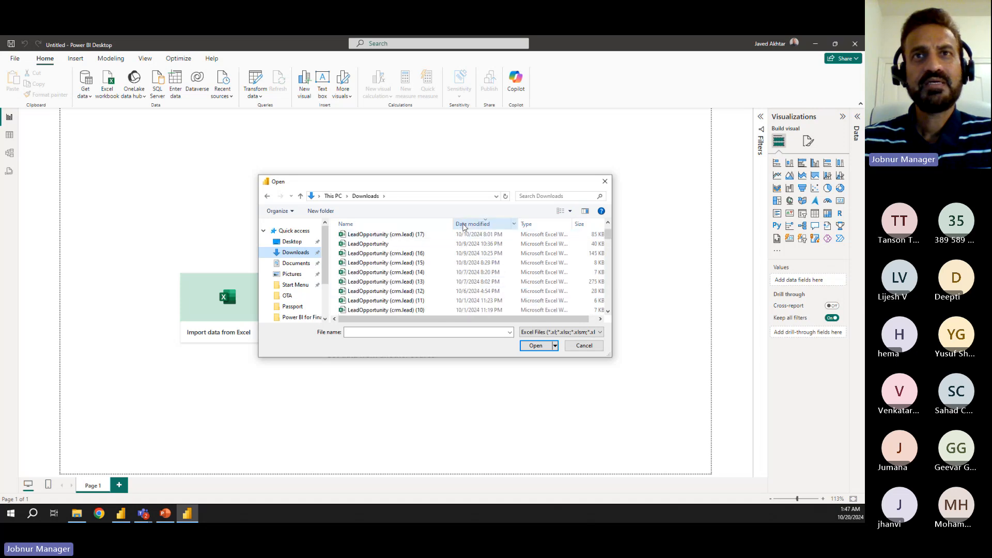
click(464, 225)
click(463, 226)
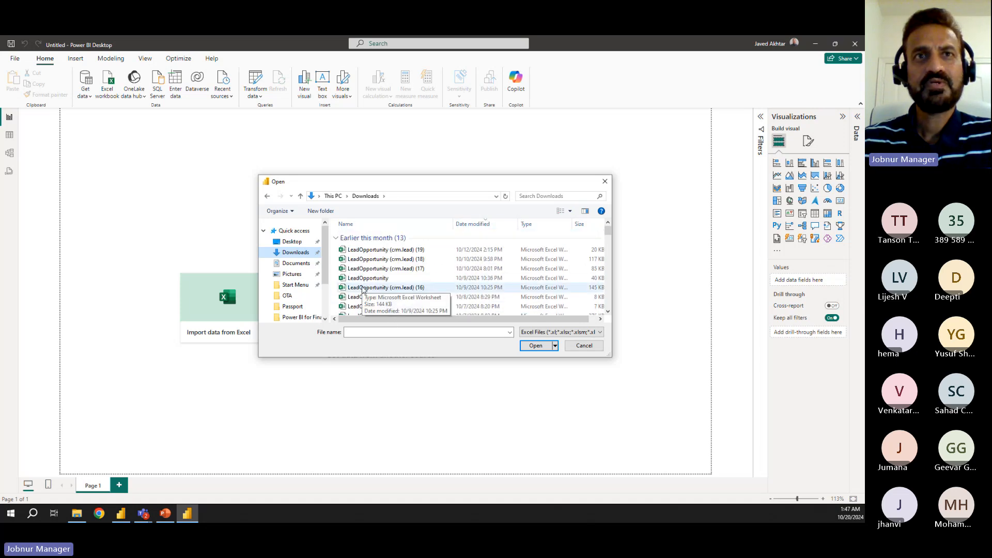
scroll(382, 290, down, 6)
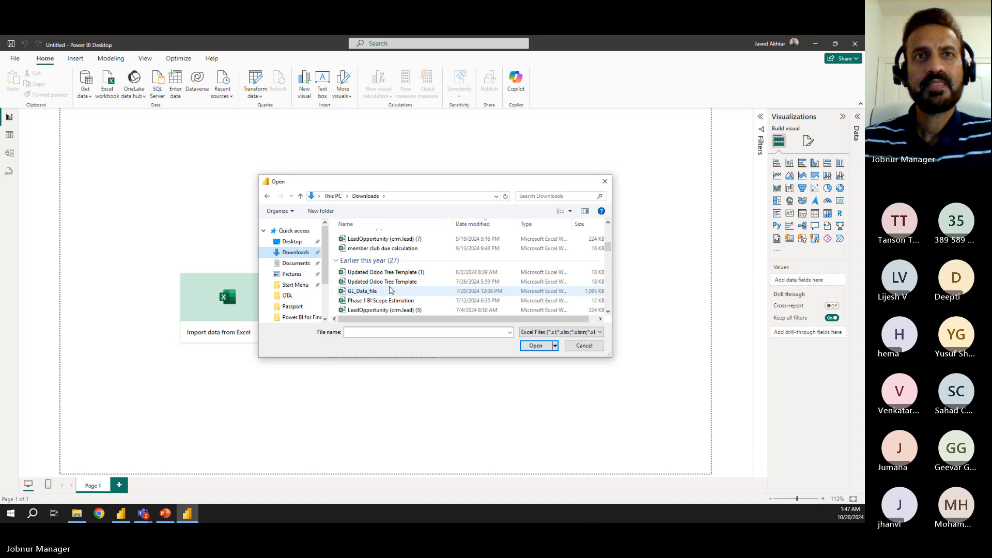
click(373, 293)
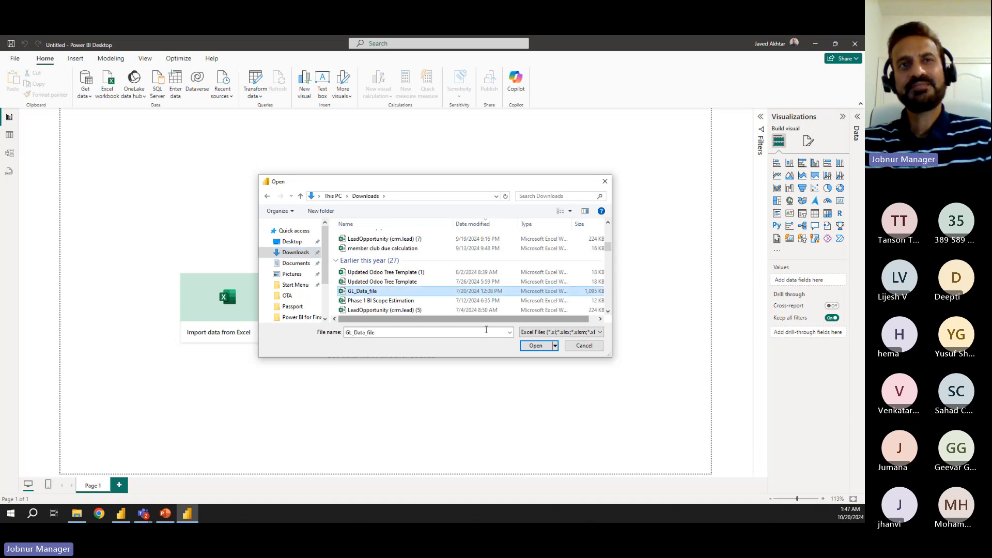
click(536, 346)
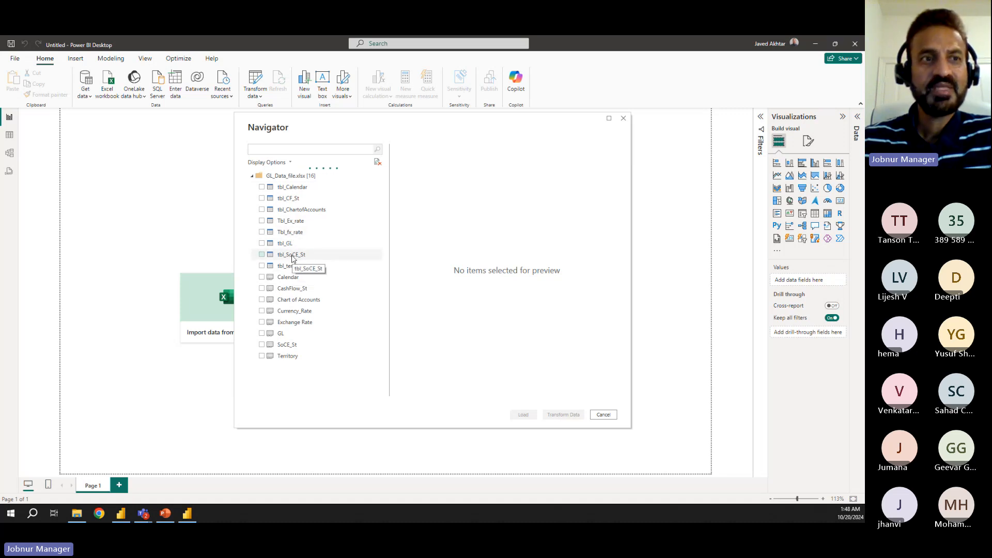
- Switch to File Explorer, locate GL_Data_file in the Downloads folder and open it in Excel
click(11, 515)
click(10, 514)
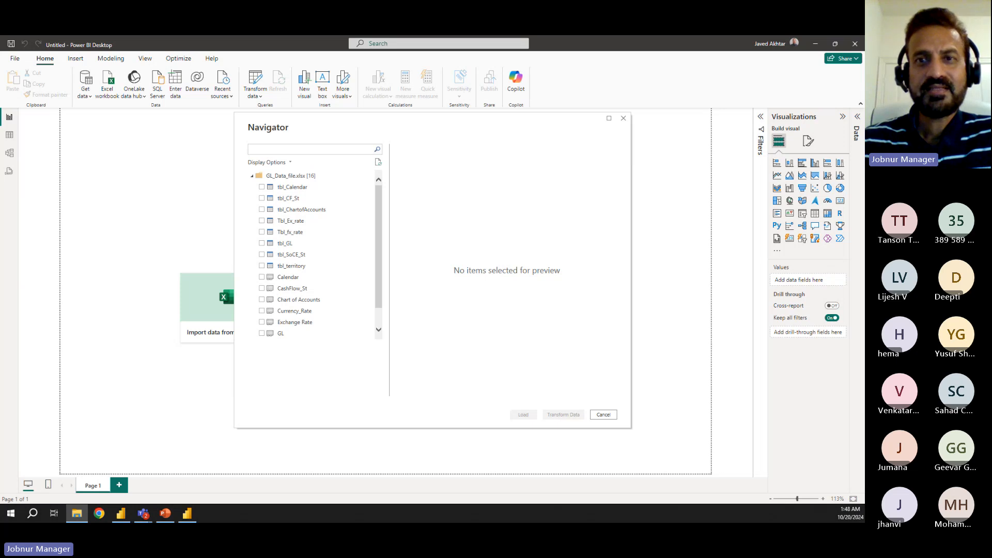
drag(864, 85, 379, 111)
click(185, 219)
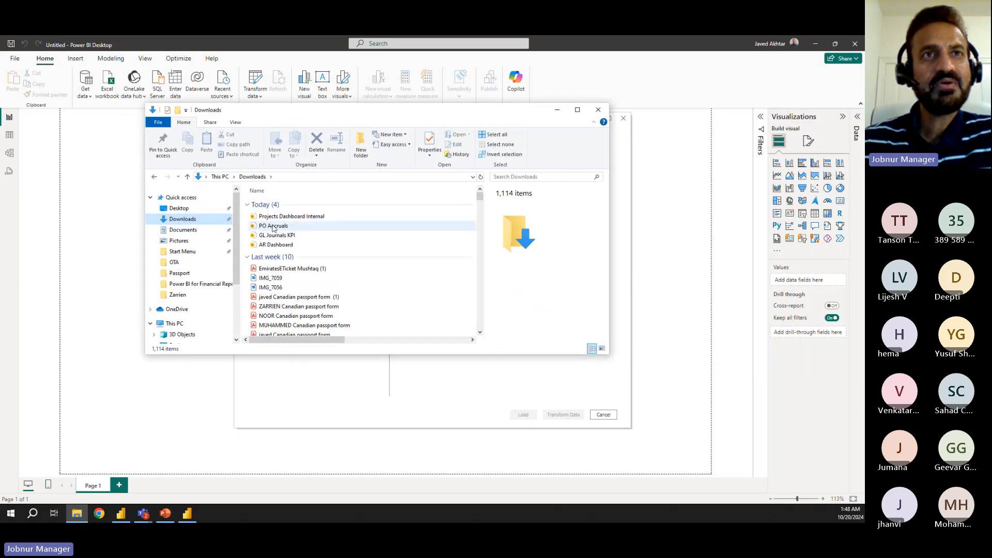
scroll(362, 261, down, 4)
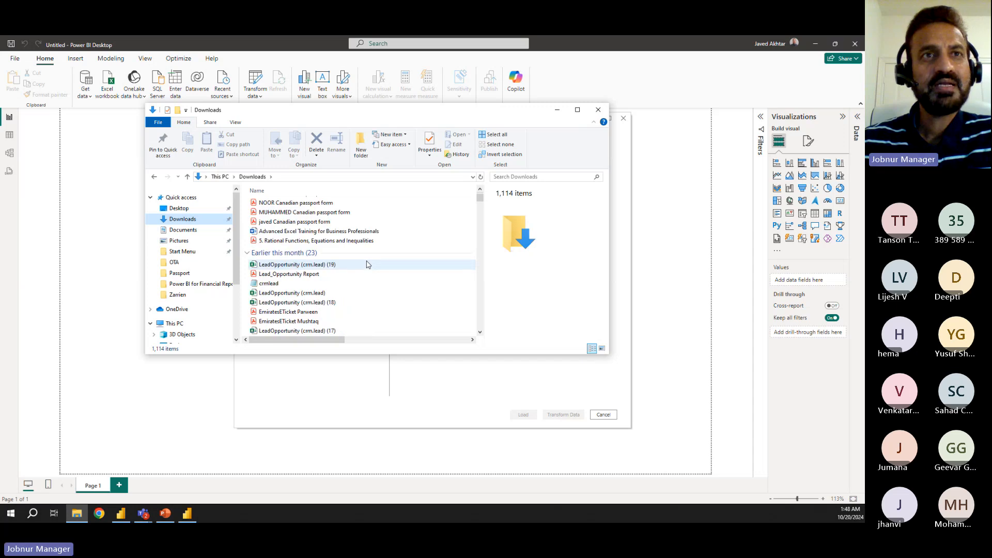
click(288, 265)
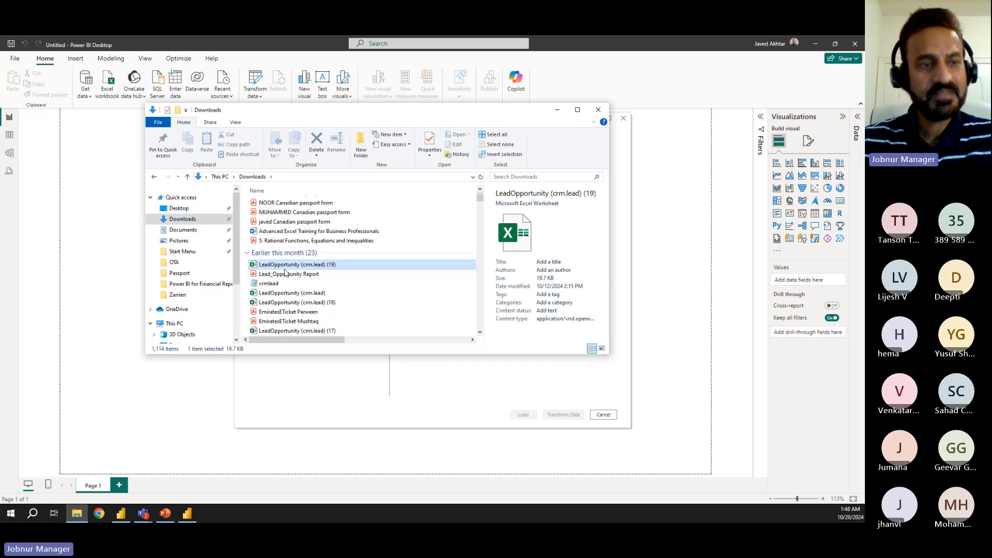
text(gl)
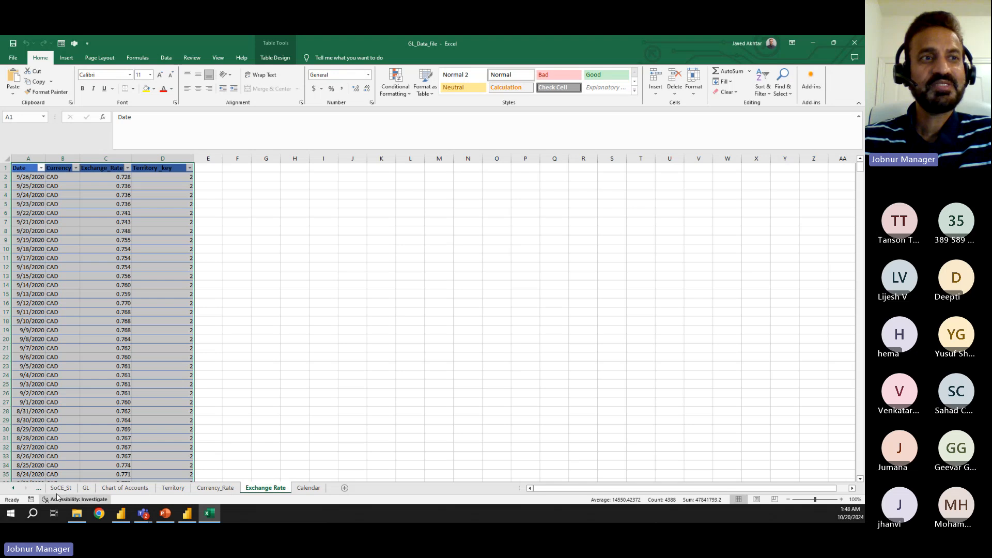
- Show the GL sheet and go through its Date, Territory_key, Account_key and Amount column headers
click(86, 488)
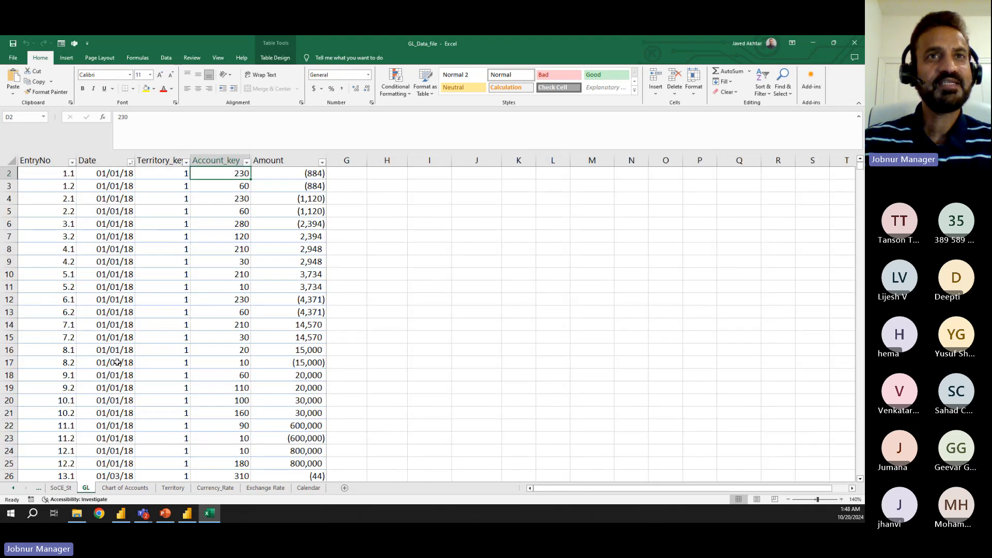
scroll(118, 365, down, 4)
scroll(119, 367, up, 5)
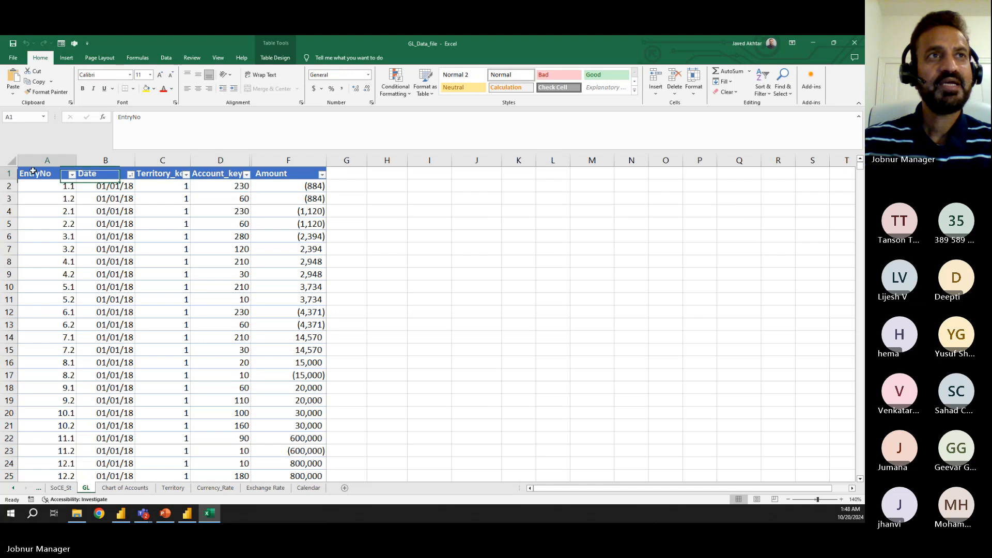
click(119, 175)
click(159, 174)
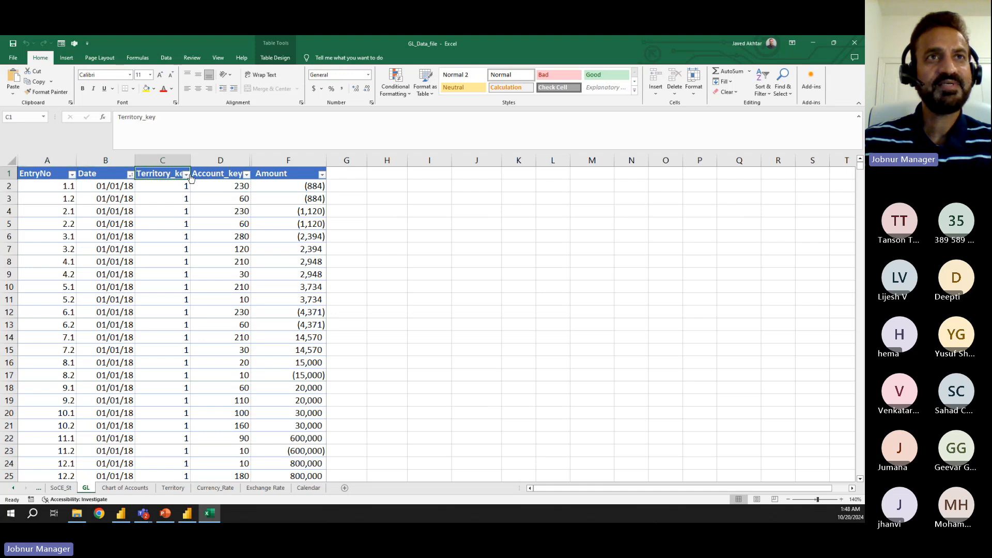
click(219, 173)
click(265, 174)
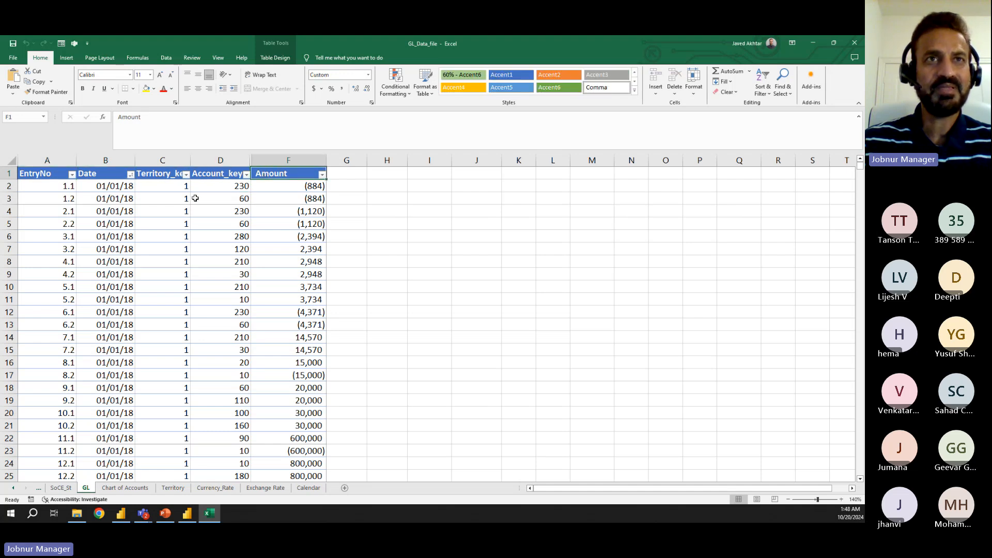
- Examine the first account key, date and amount entries on the GL sheet
click(281, 187)
drag(206, 184, 201, 238)
drag(301, 187, 270, 237)
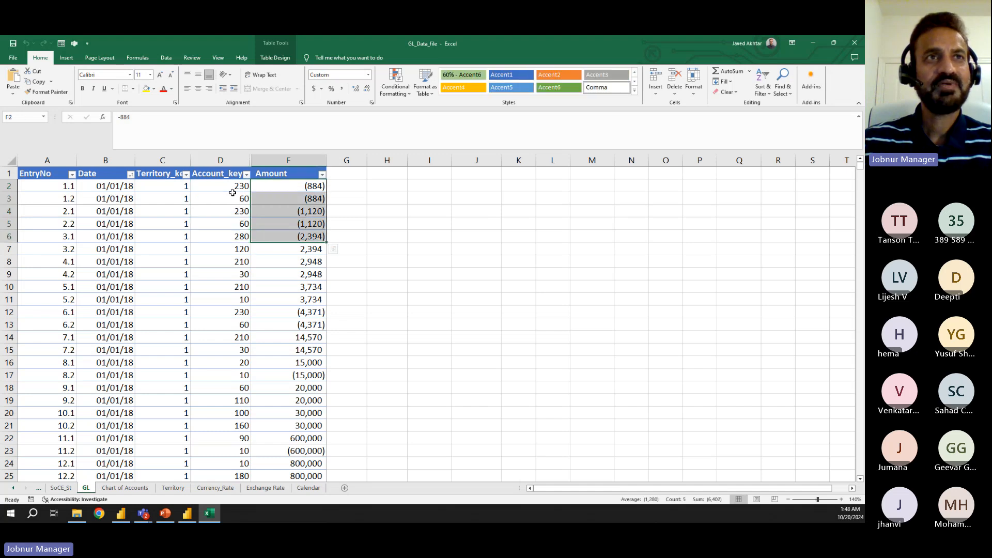
drag(237, 186, 230, 261)
drag(107, 186, 107, 261)
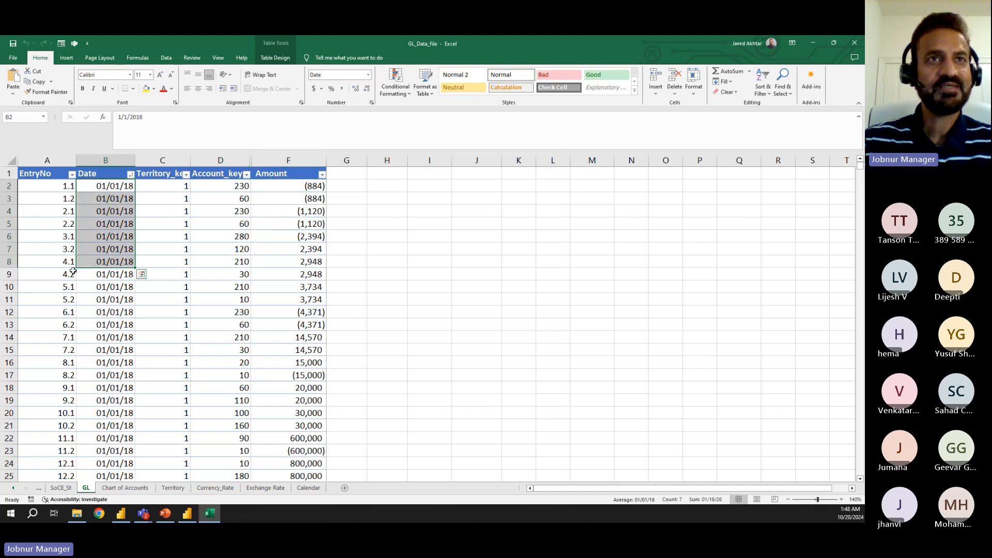
drag(315, 186, 315, 199)
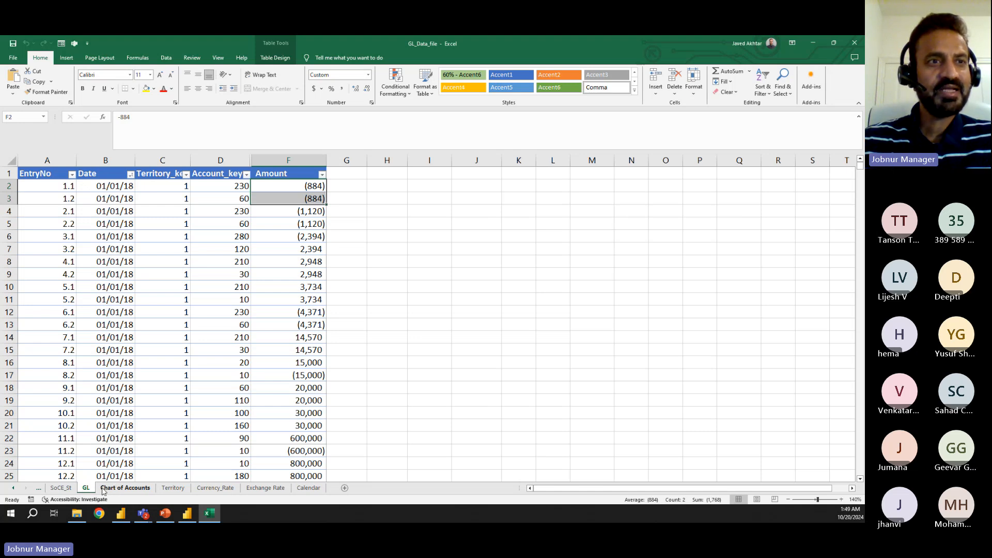
- Show the Chart of Accounts sheet and examine its first record across the account key, report, class and subclass columns
click(104, 489)
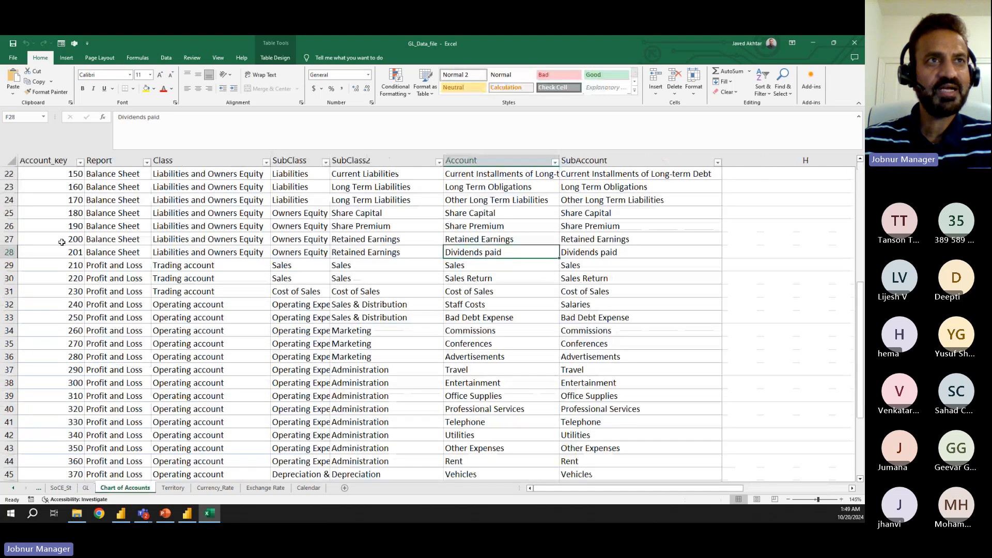
scroll(61, 245, up, 7)
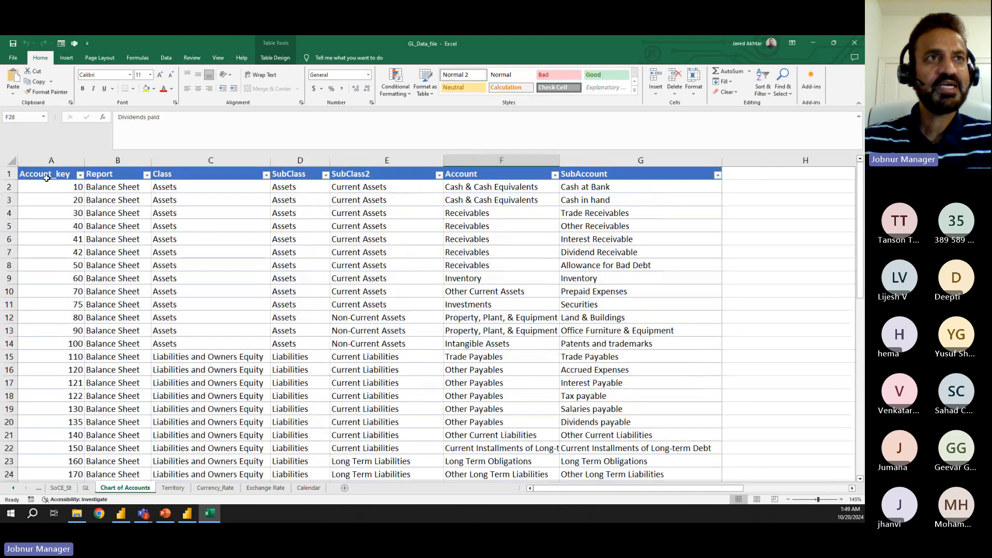
drag(104, 188, 672, 187)
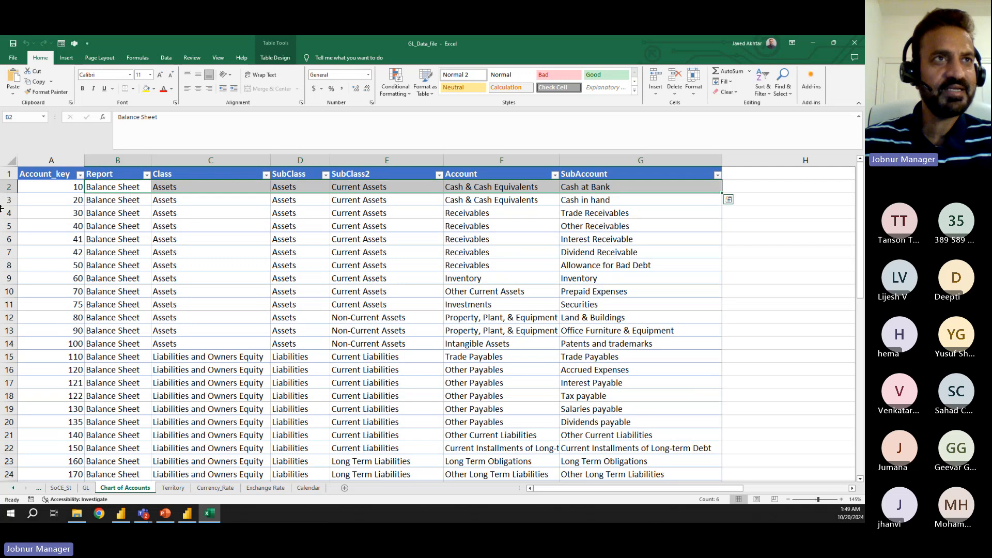
click(50, 186)
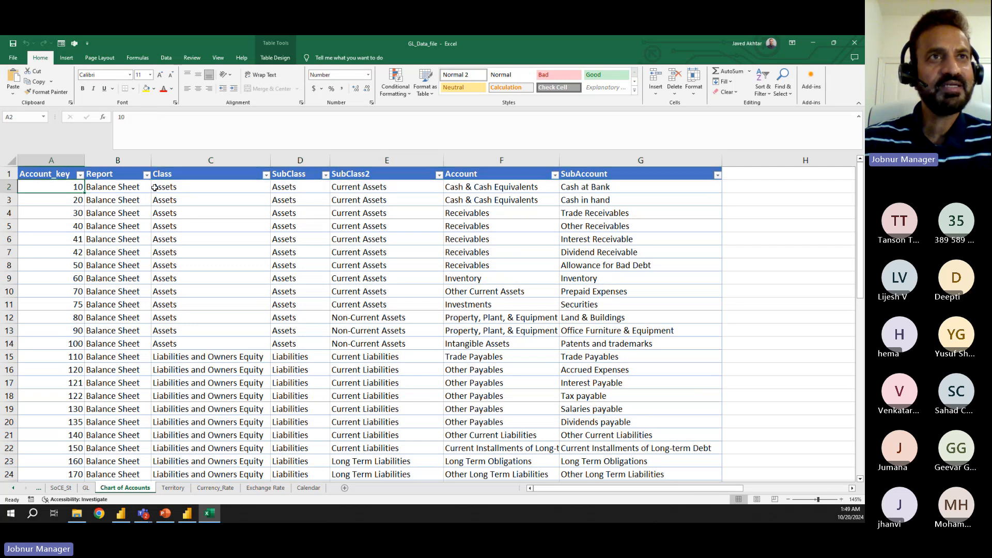
click(112, 190)
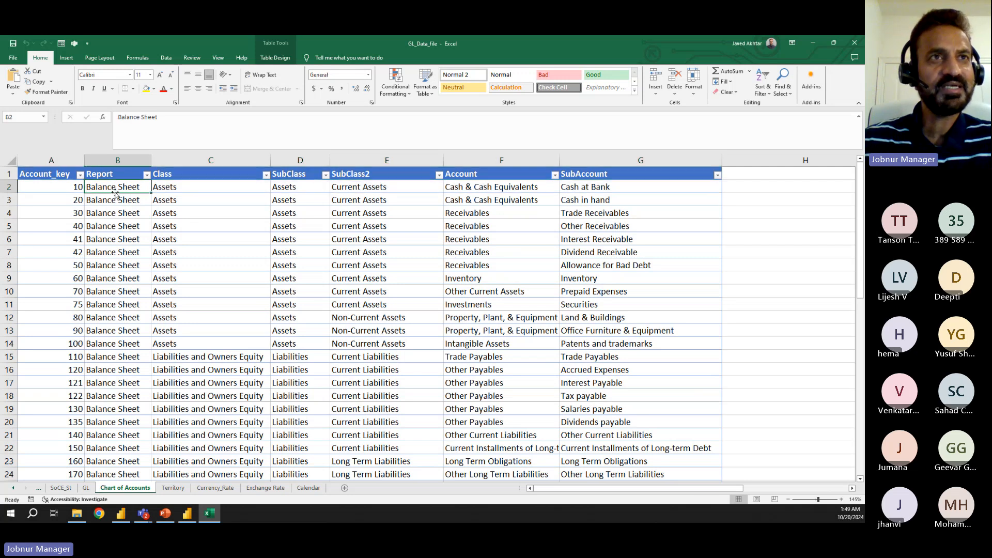
click(189, 187)
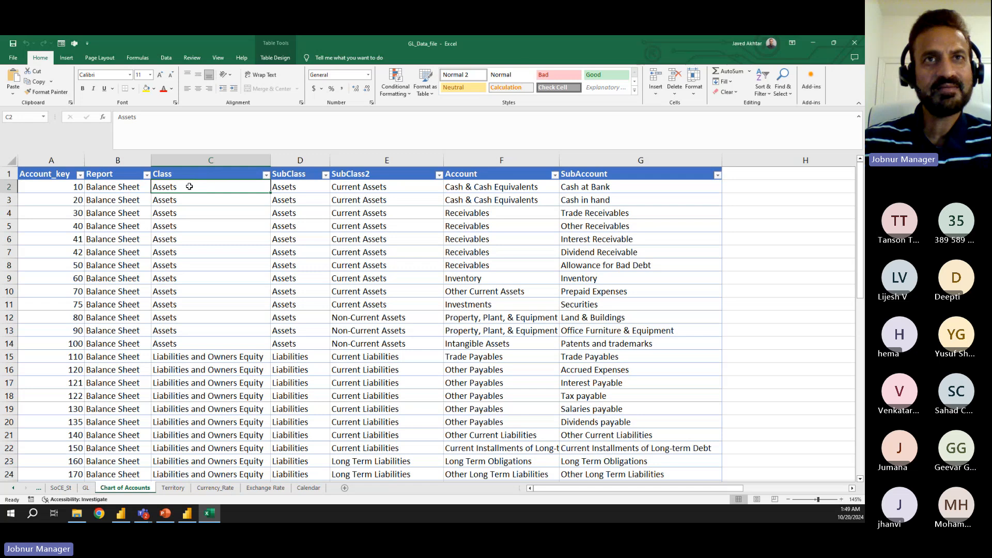
click(385, 186)
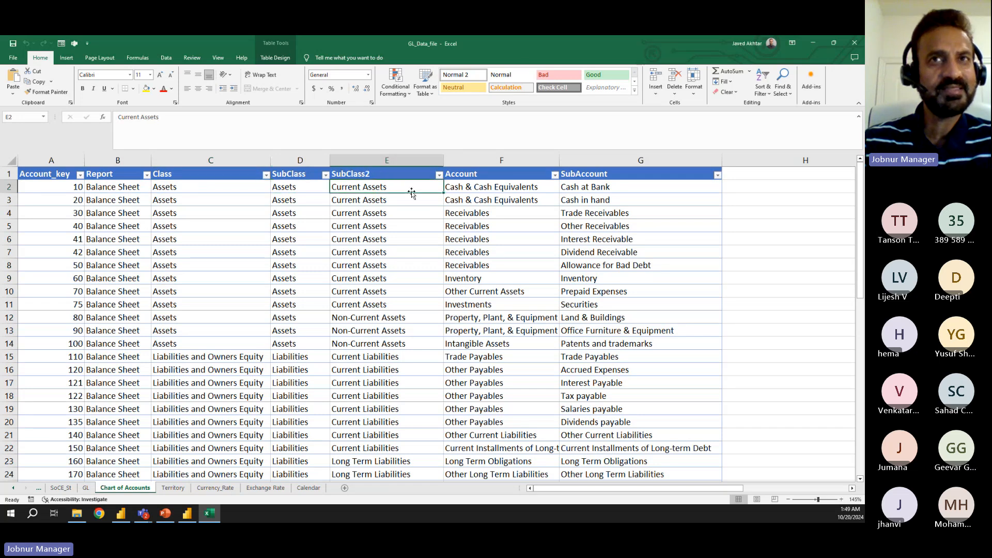
- Examine the SubClass, SubClass2, Account and SubAccount classifications of the first Chart of Accounts records
click(502, 188)
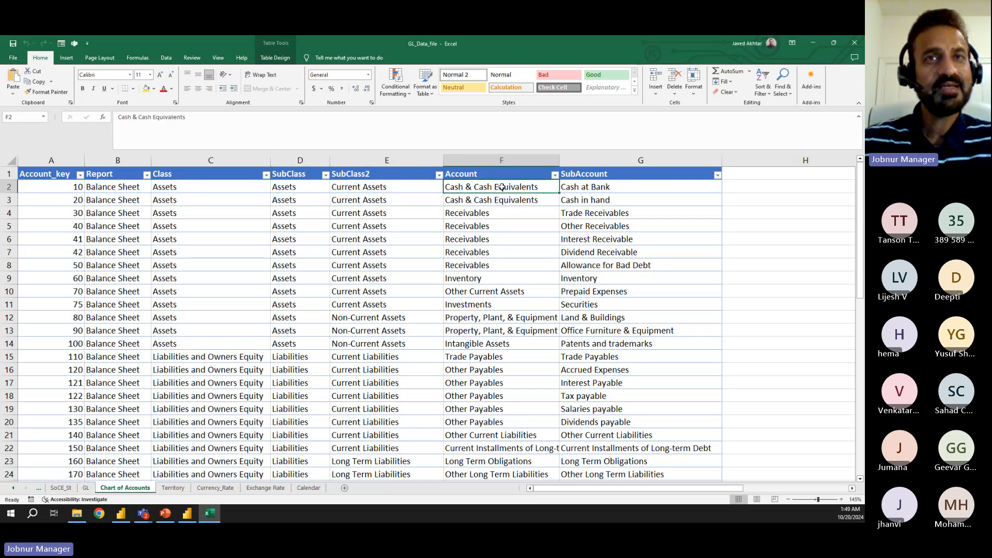
click(596, 189)
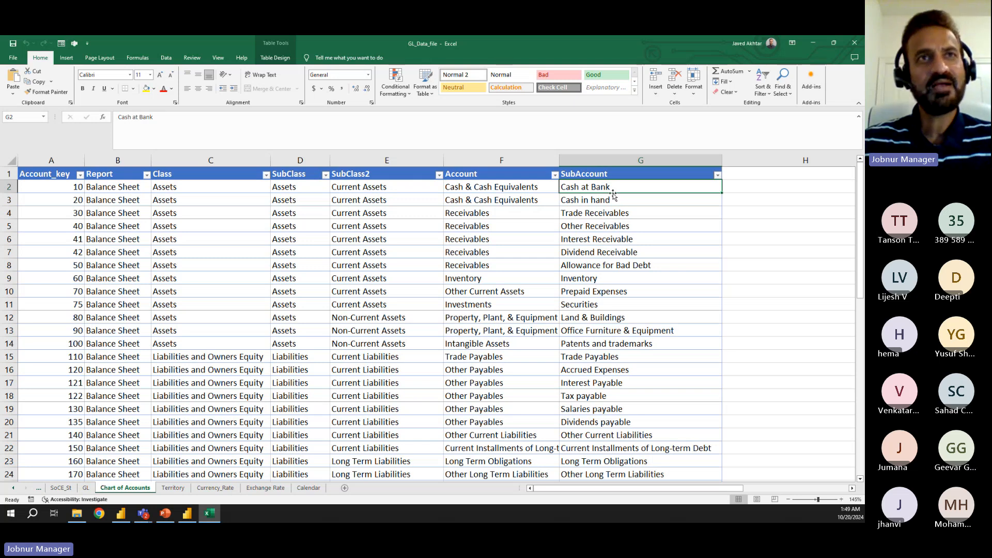
click(67, 202)
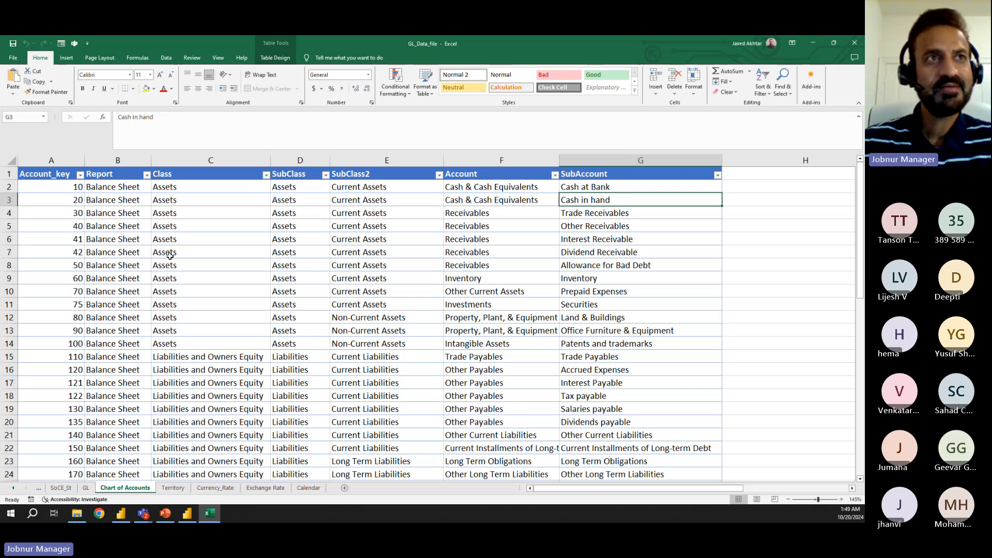
click(64, 212)
click(620, 214)
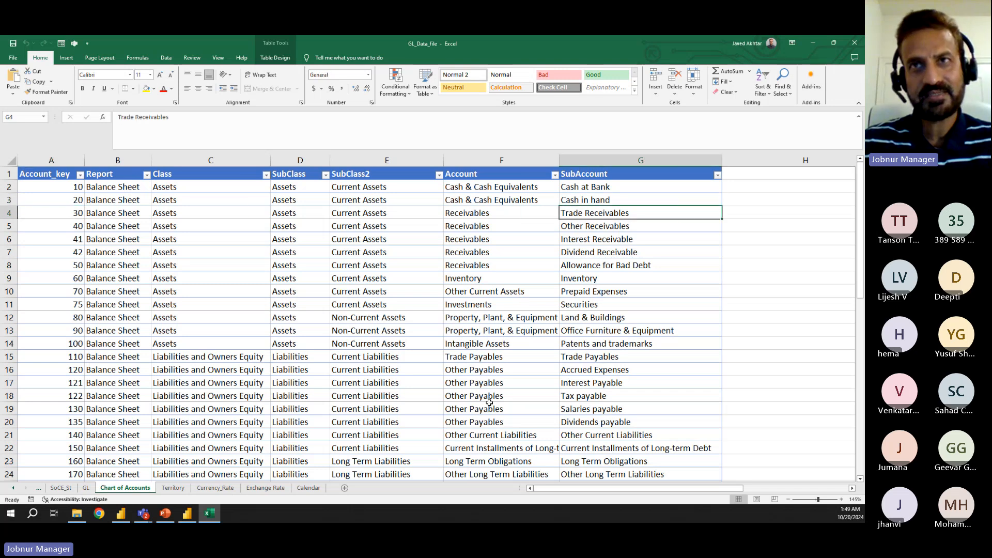
drag(284, 202, 589, 226)
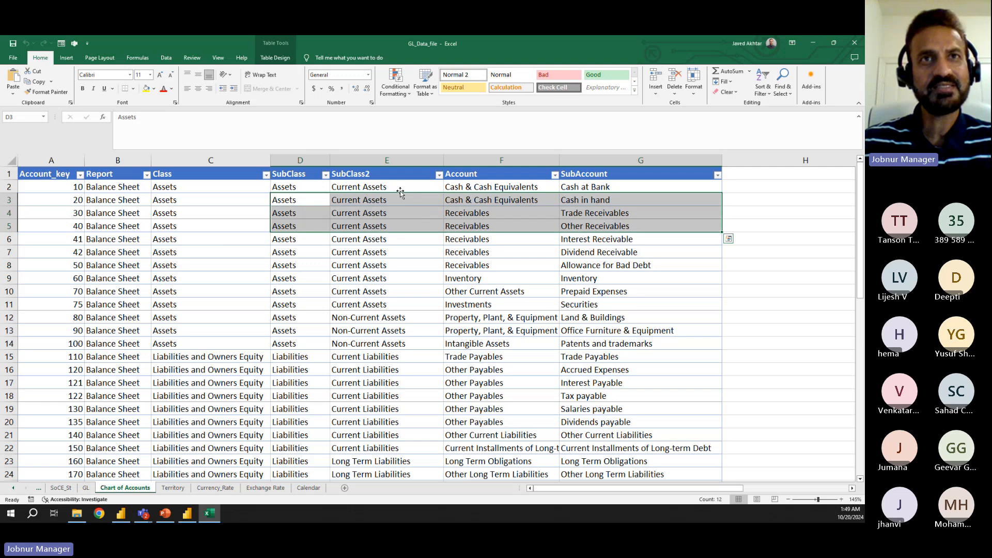
drag(305, 173, 496, 279)
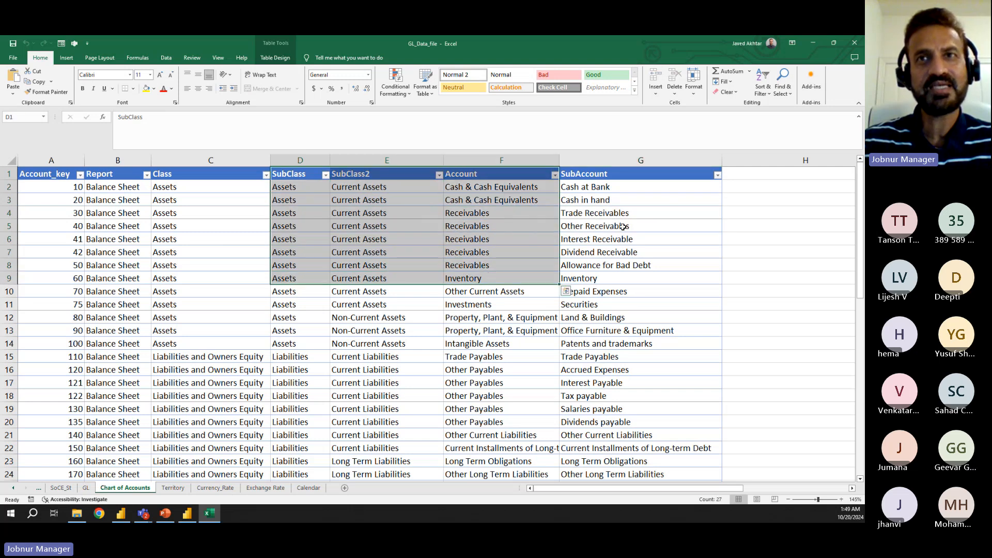
click(19, 225)
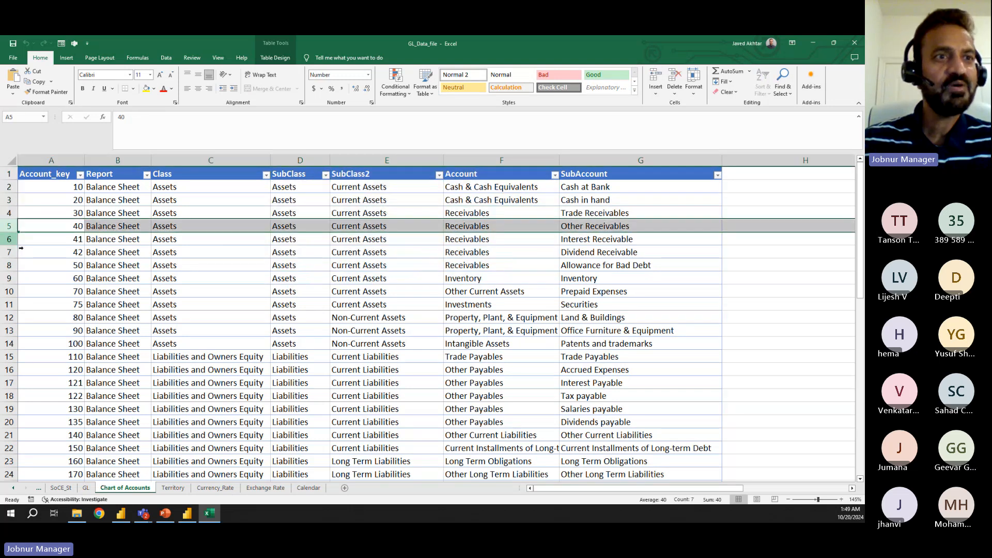
- Return to the GL sheet and examine the first entry's account key and amount
click(86, 487)
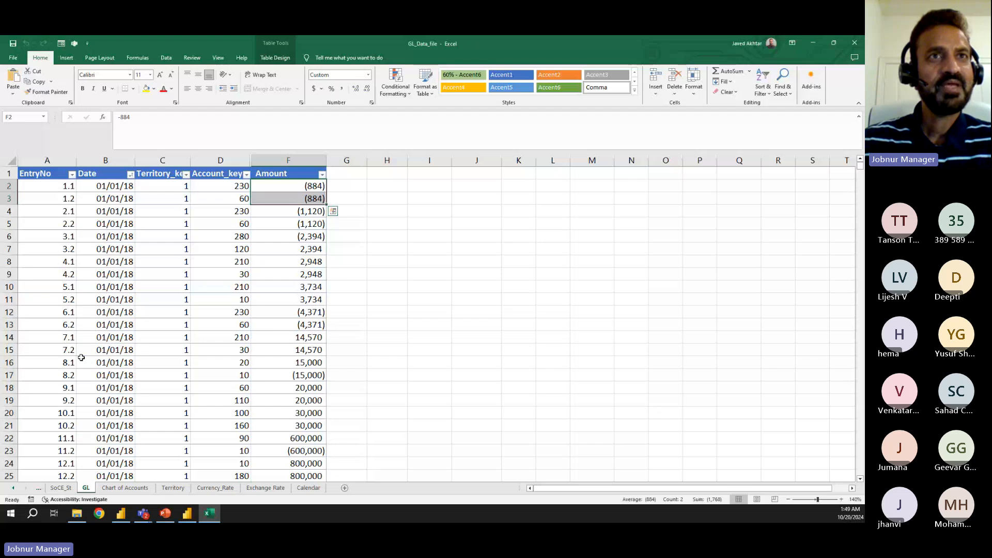
click(151, 190)
click(256, 186)
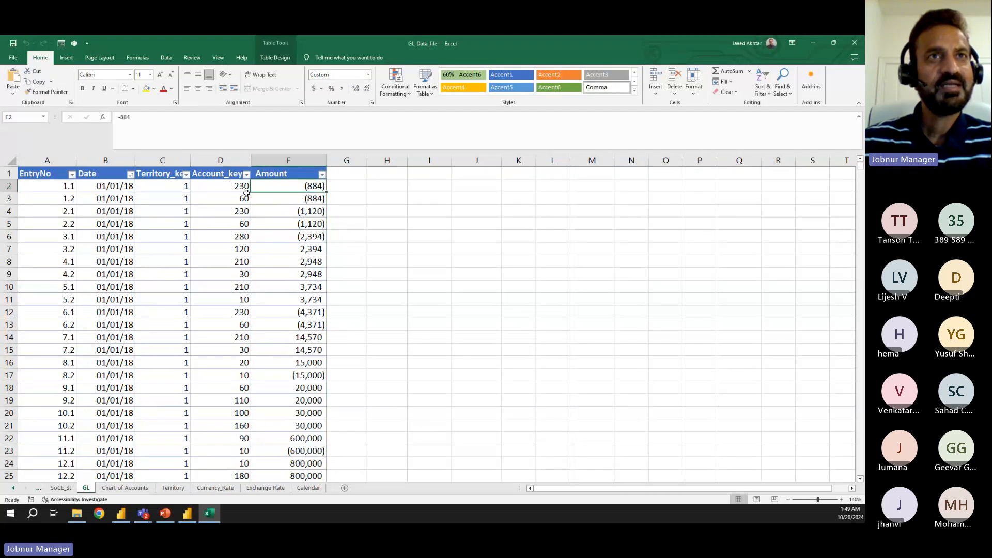
click(246, 191)
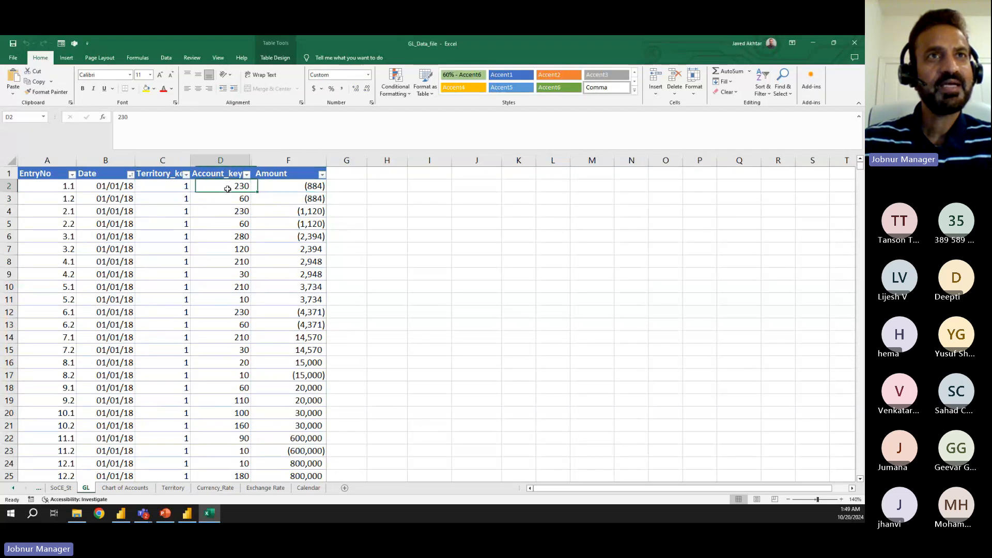
click(313, 185)
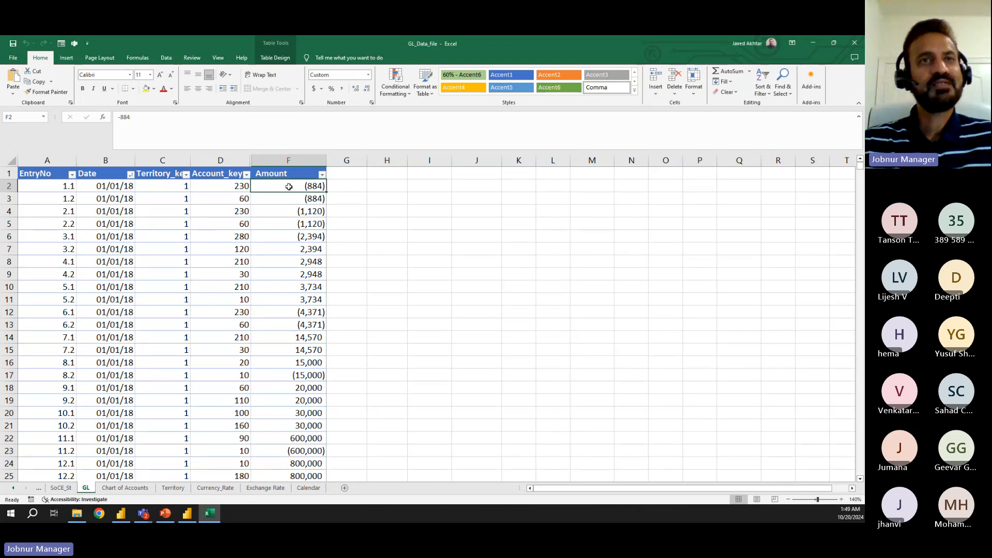
click(232, 184)
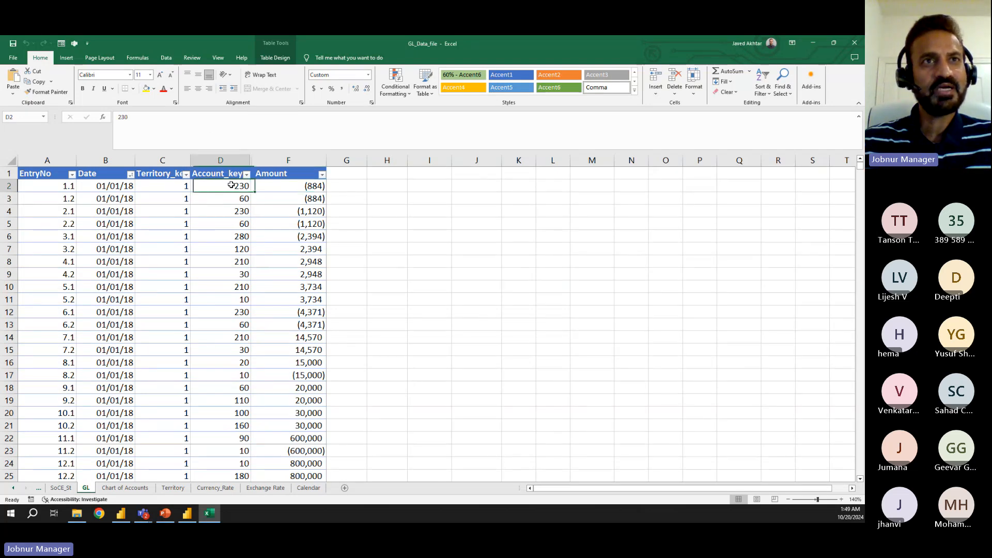
- Look up account key 230 on the Chart of Accounts sheet and go through its classification from Class to SubAccount
click(99, 489)
scroll(114, 323, down, 5)
click(80, 370)
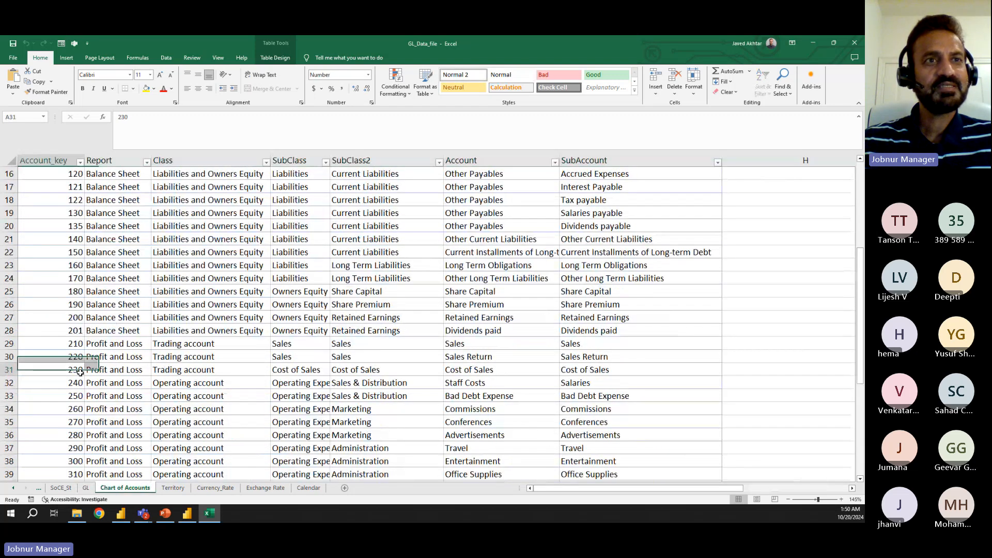
click(210, 370)
click(288, 370)
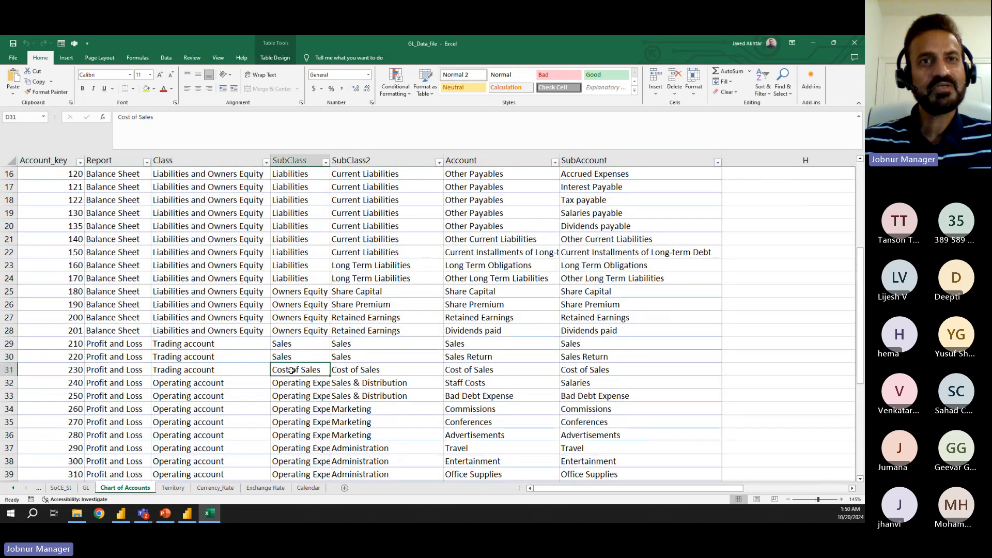
click(350, 370)
click(472, 370)
click(571, 372)
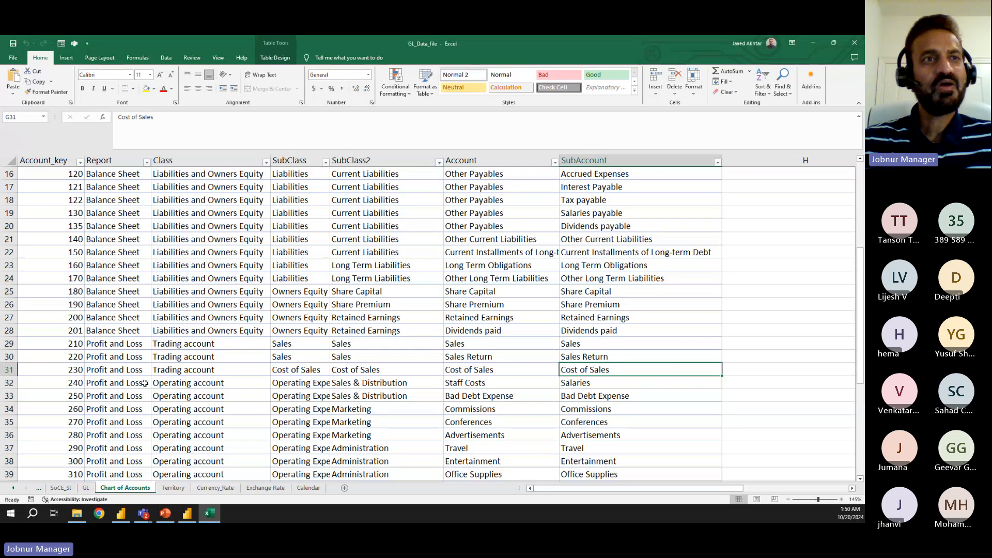
drag(62, 371, 590, 371)
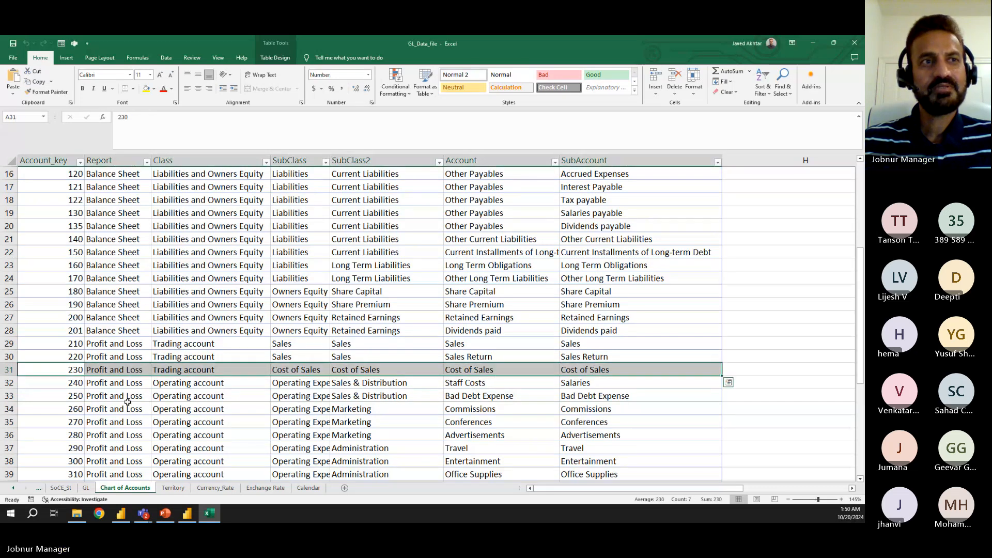
- Check the second GL entry's account key, 60, and highlight its matching record on the Chart of Accounts sheet
click(85, 488)
click(302, 185)
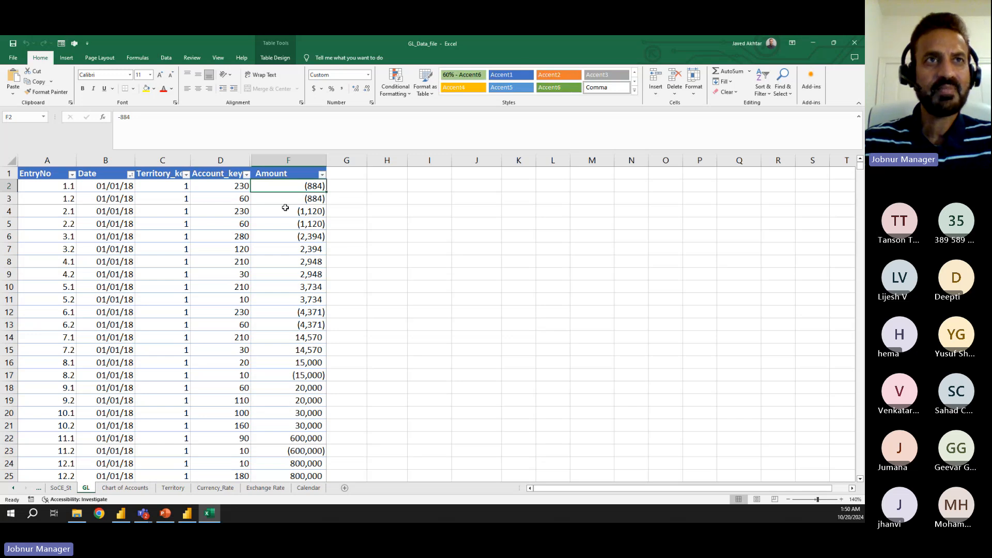
click(237, 199)
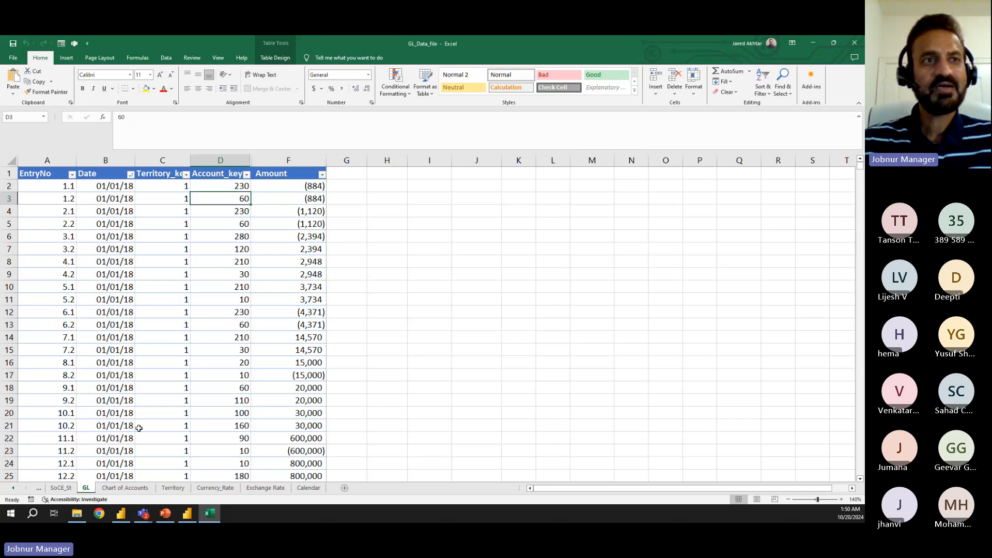
click(125, 488)
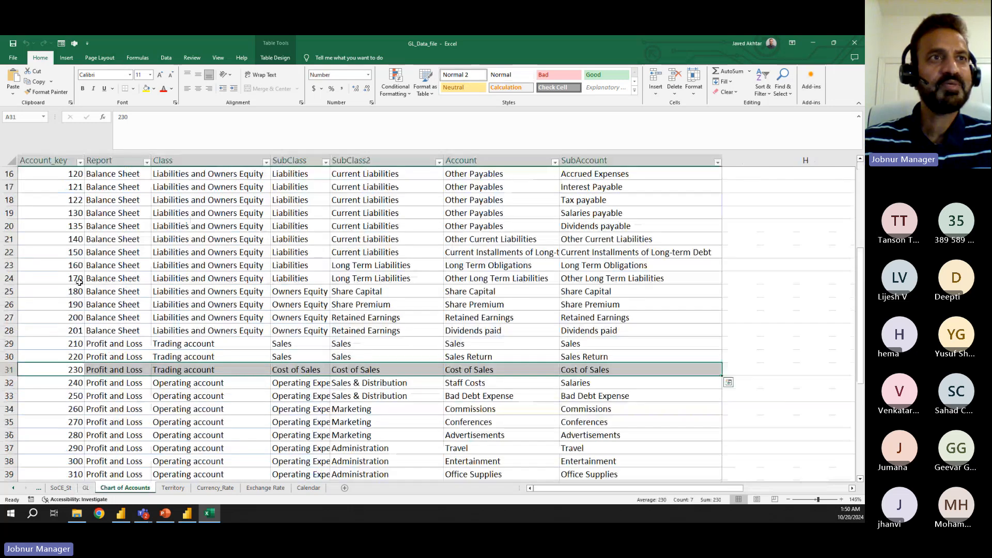
scroll(82, 288, up, 5)
drag(59, 283, 567, 287)
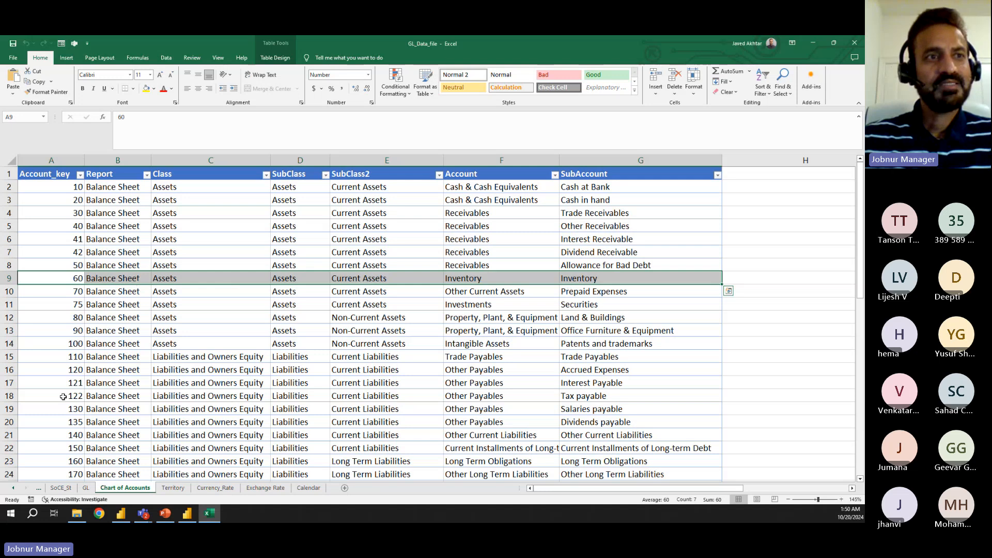
- Go back to the GL sheet, examine the first two amounts and highlight the first four account keys
click(86, 488)
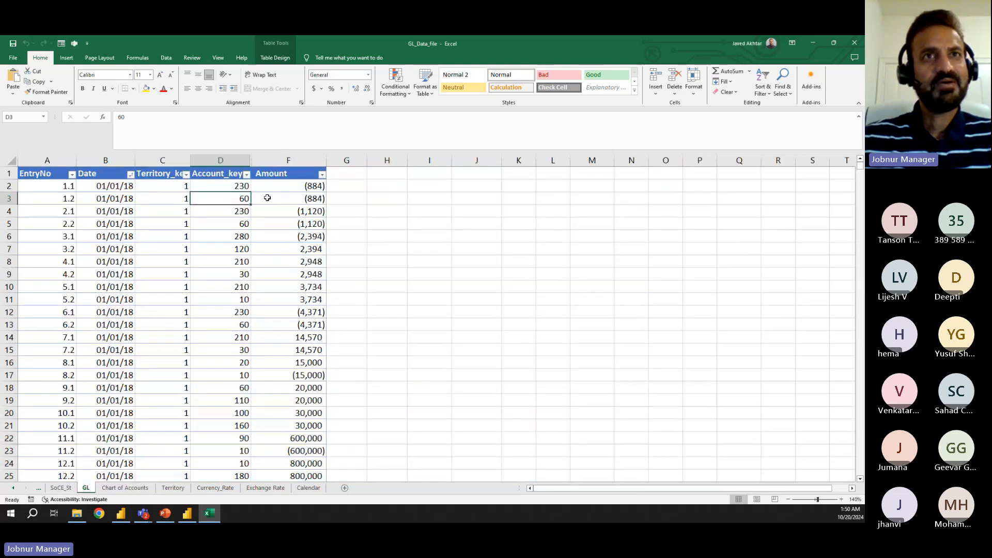
click(314, 195)
click(316, 186)
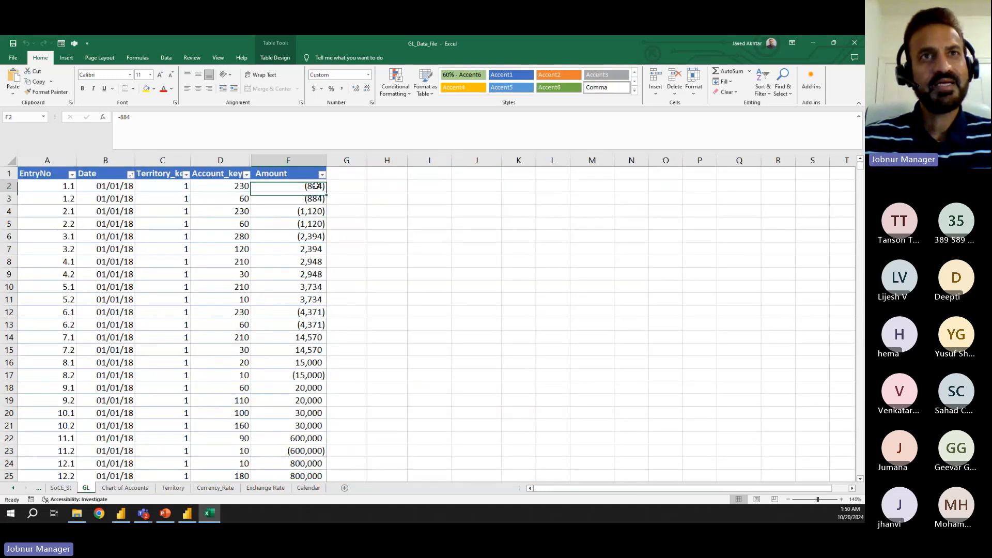
click(310, 196)
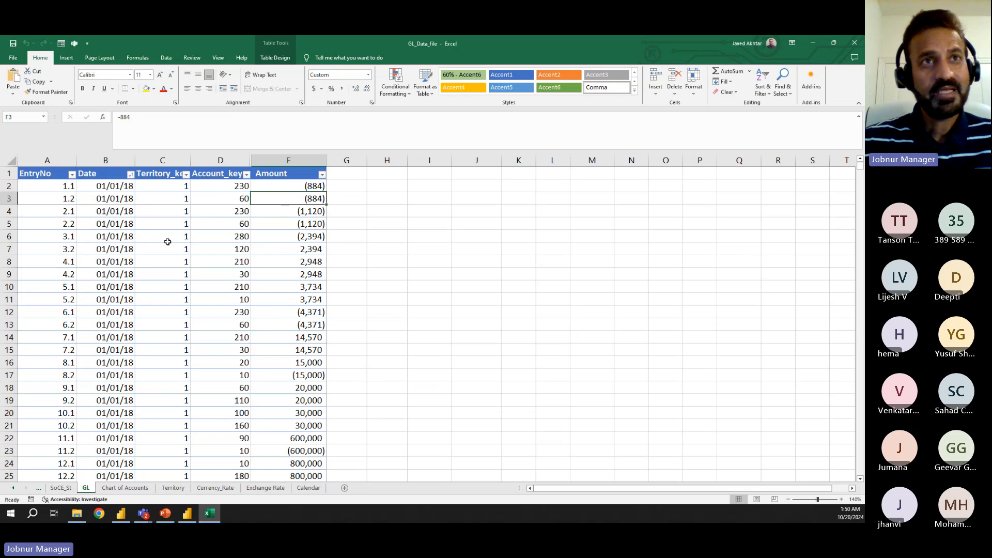
drag(236, 190, 233, 223)
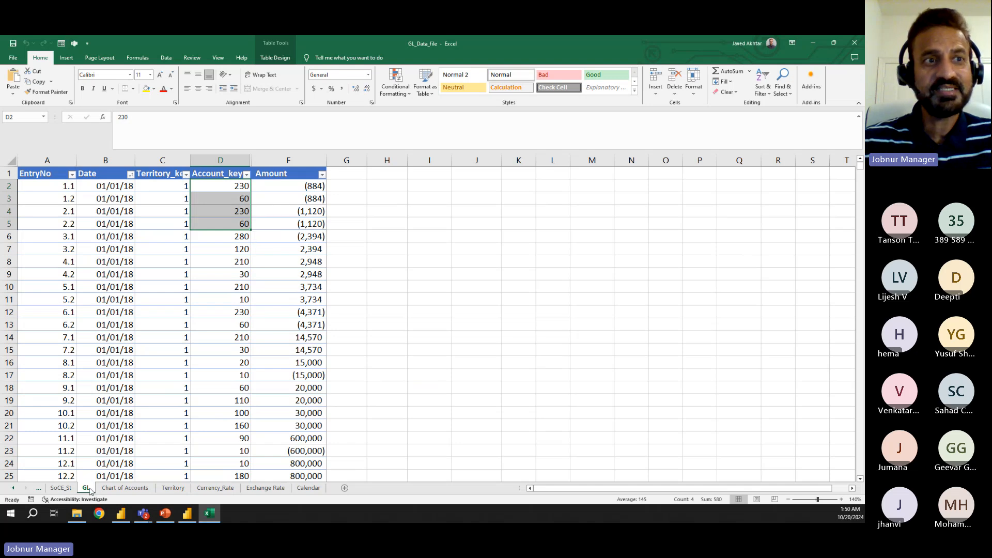
- Compare the Account_key column of the Chart of Accounts sheet with the one on the GL sheet
click(108, 488)
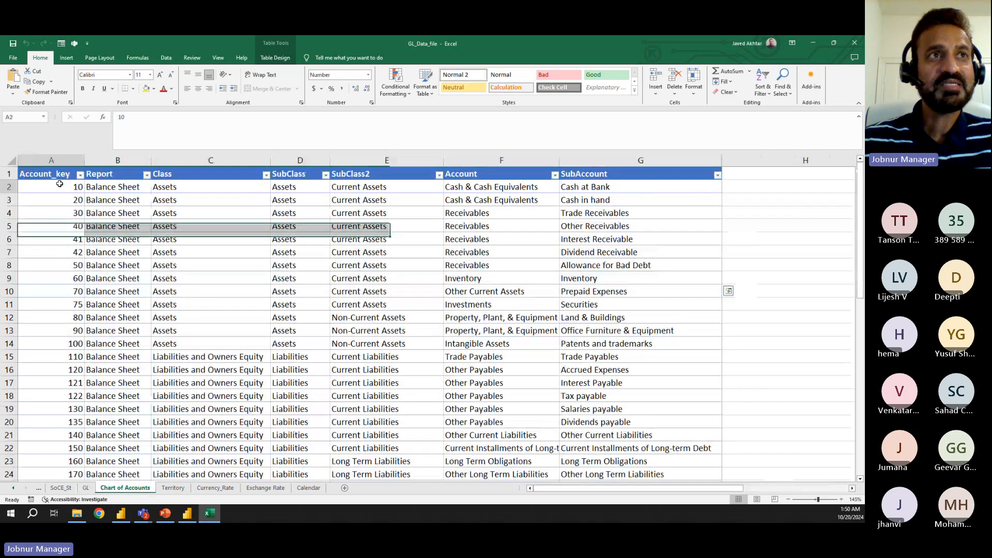
drag(51, 186, 77, 291)
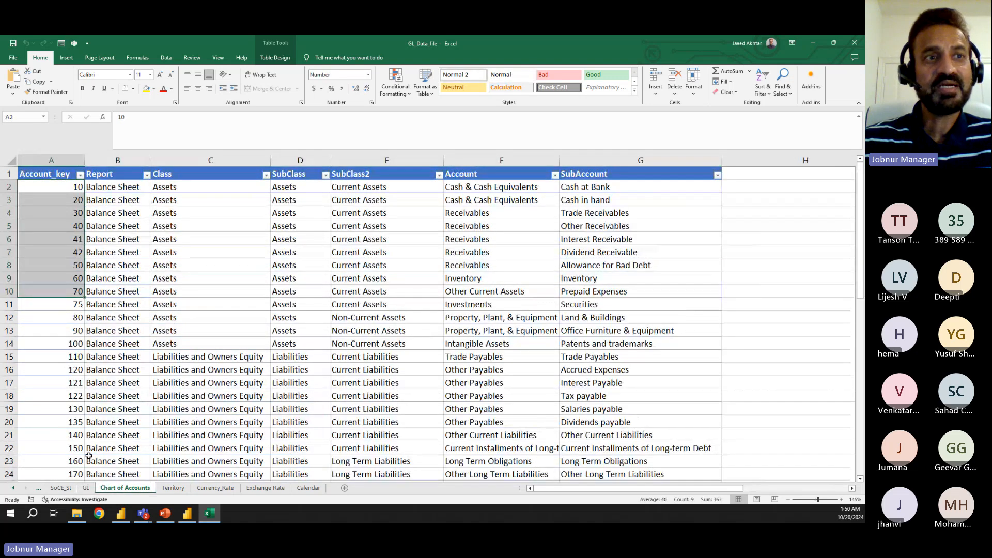
click(89, 491)
click(235, 186)
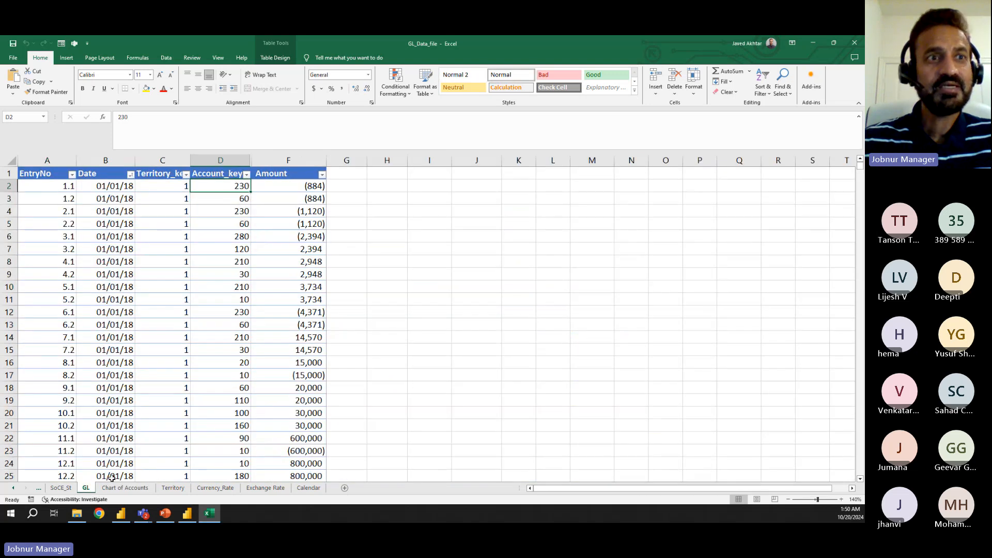
- Browse the whole Chart of Accounts list down to its last record and return to its beginning
click(112, 489)
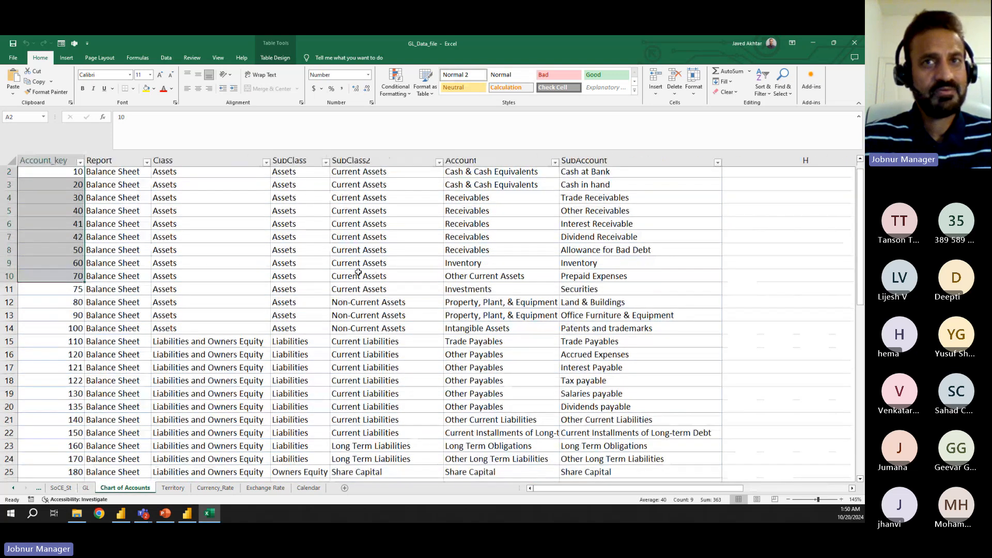
scroll(373, 350, down, 4)
scroll(373, 349, down, 7)
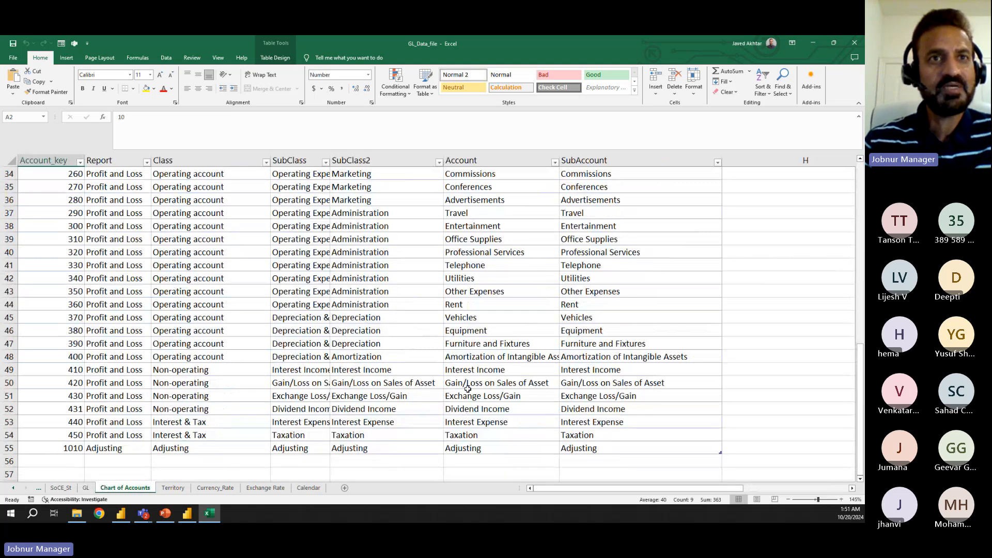
scroll(232, 274, down, 2)
scroll(235, 301, up, 13)
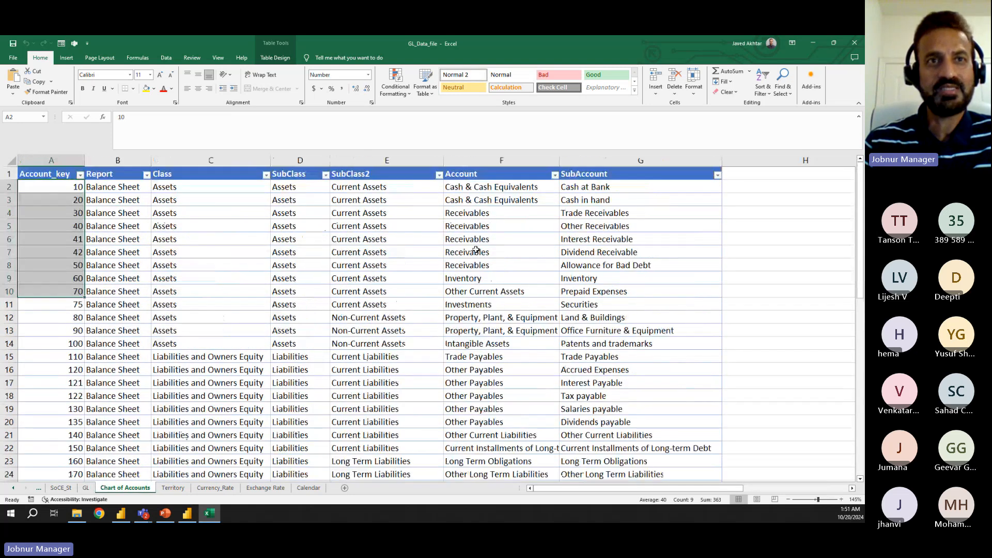
- Inspect the Report column's filter values on the Chart of Accounts sheet and close the filter without applying it
click(173, 282)
click(121, 172)
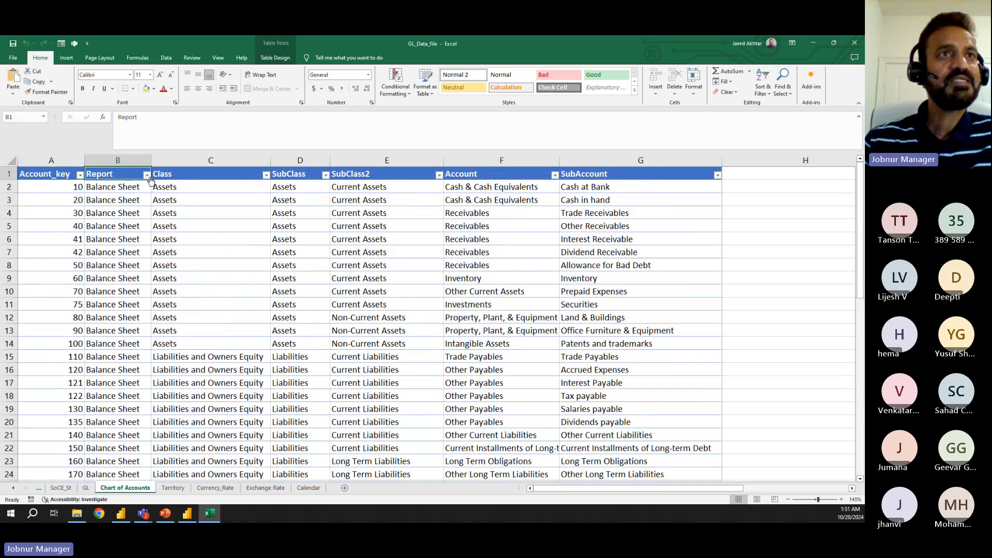
click(147, 176)
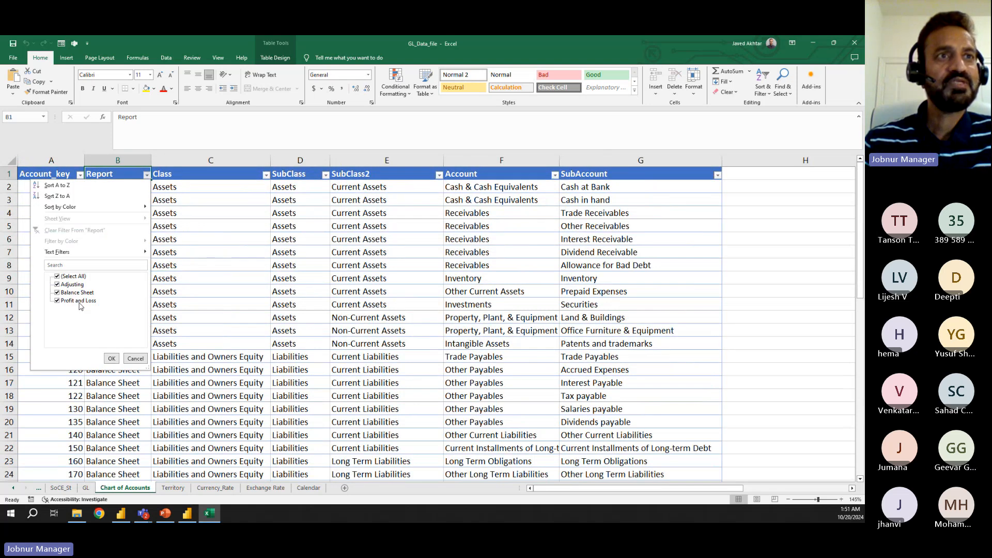
click(135, 359)
- Highlight the Balance Sheet records and the Profit and Loss records in the Chart of Accounts to review each group
click(131, 187)
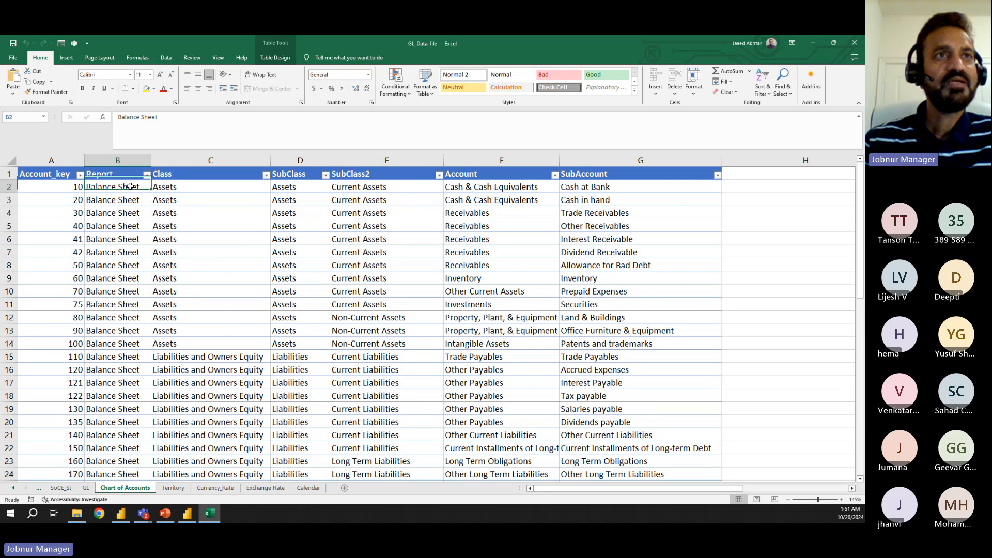
drag(131, 187, 778, 337)
click(122, 357)
scroll(122, 344, down, 6)
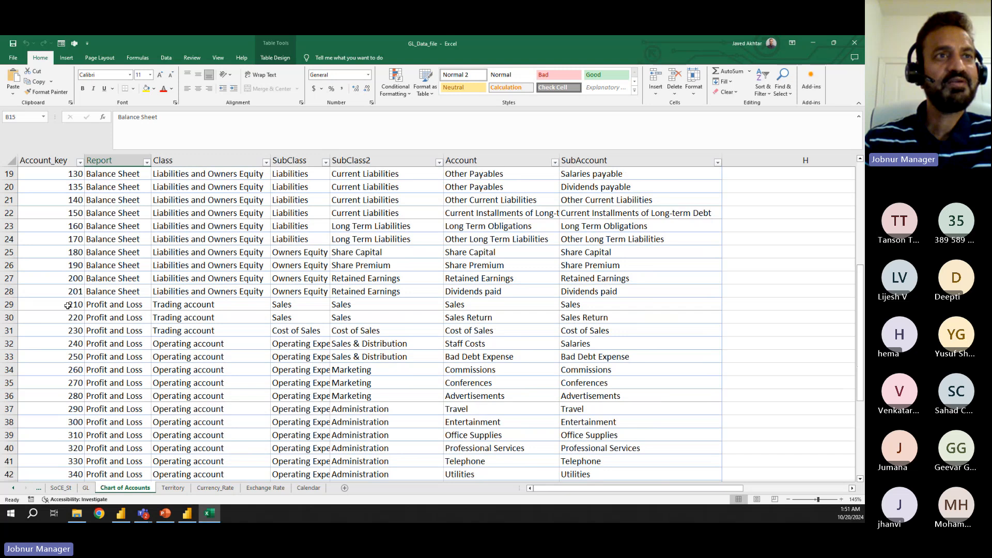
drag(78, 305, 718, 462)
scroll(308, 343, up, 11)
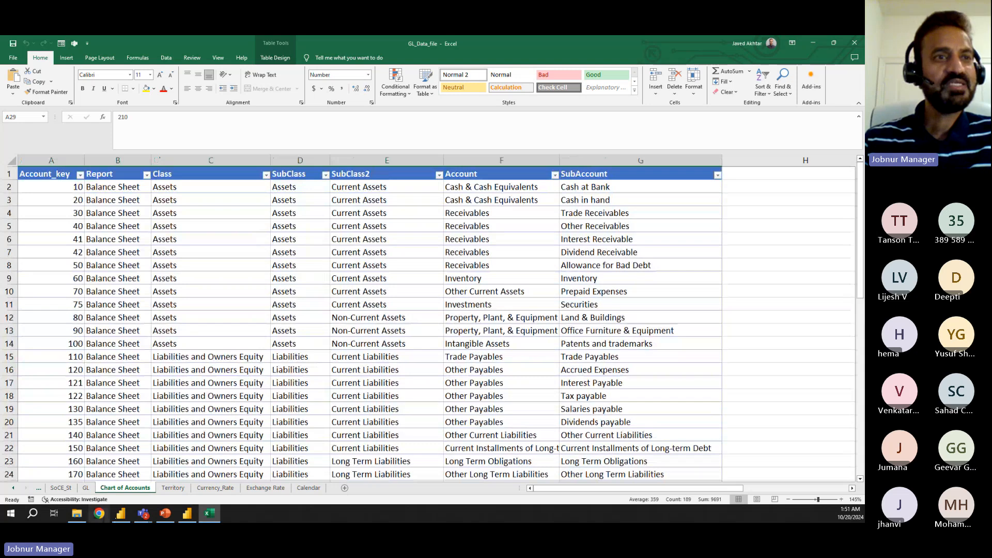
- Switch between the GL and Chart of Accounts sheets and examine the GL account keys and the empty column beside Amount
click(85, 488)
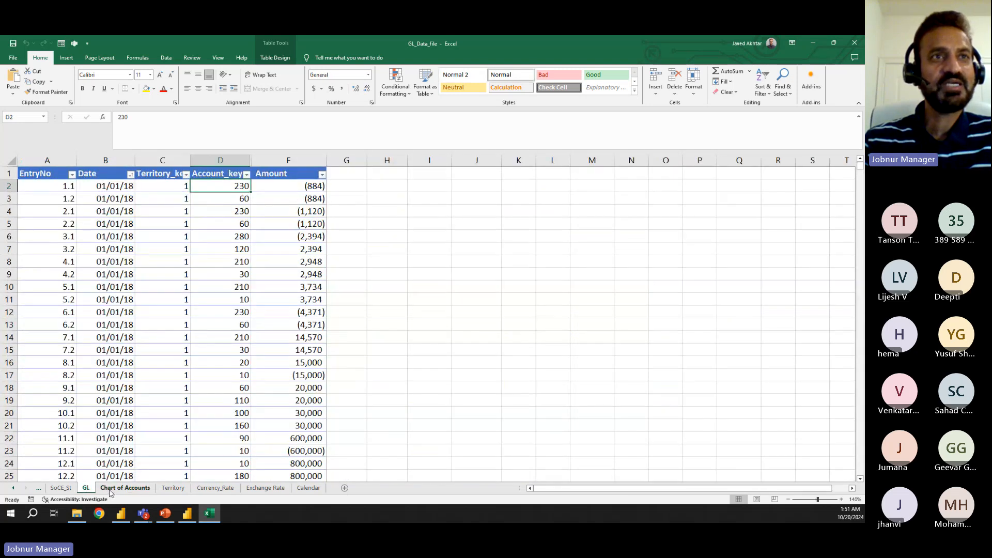
click(111, 489)
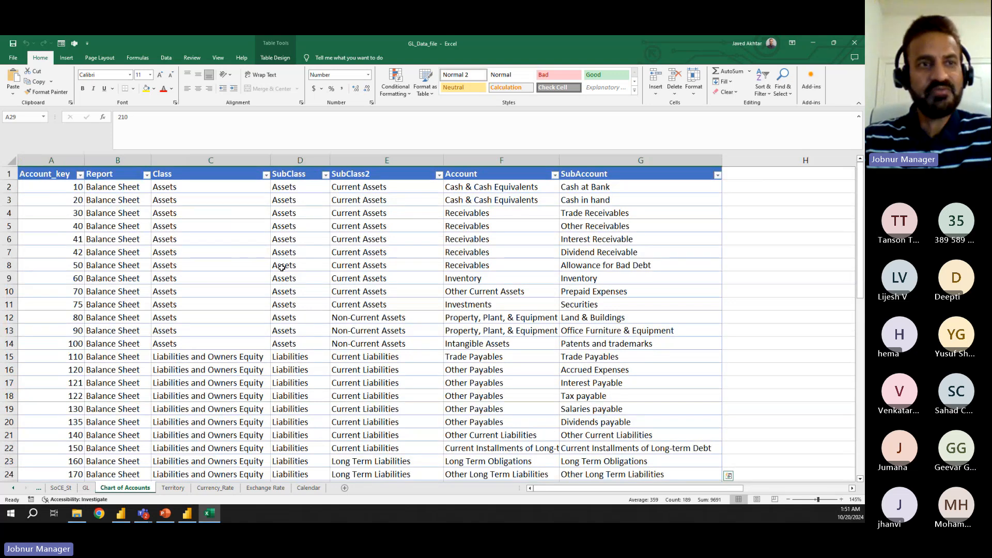
click(86, 489)
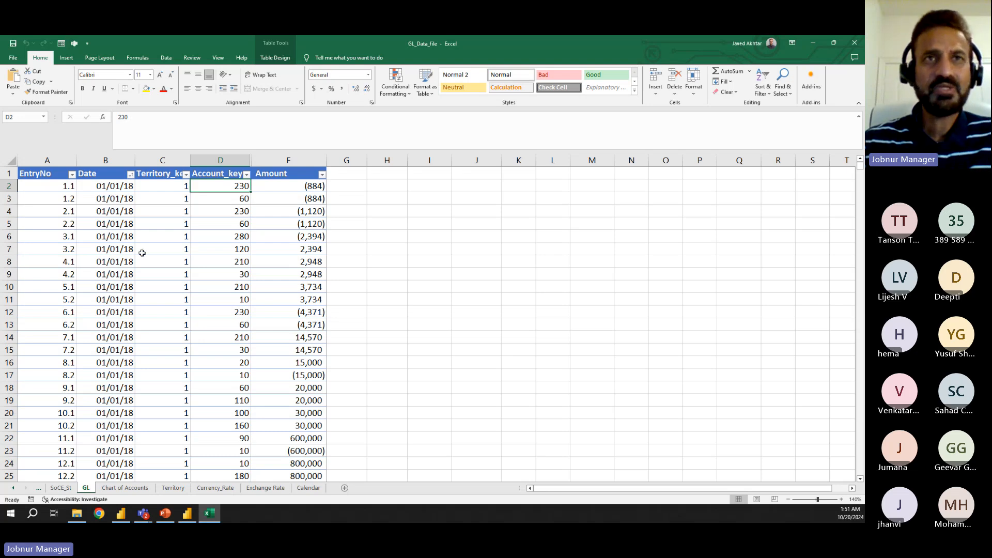
click(344, 188)
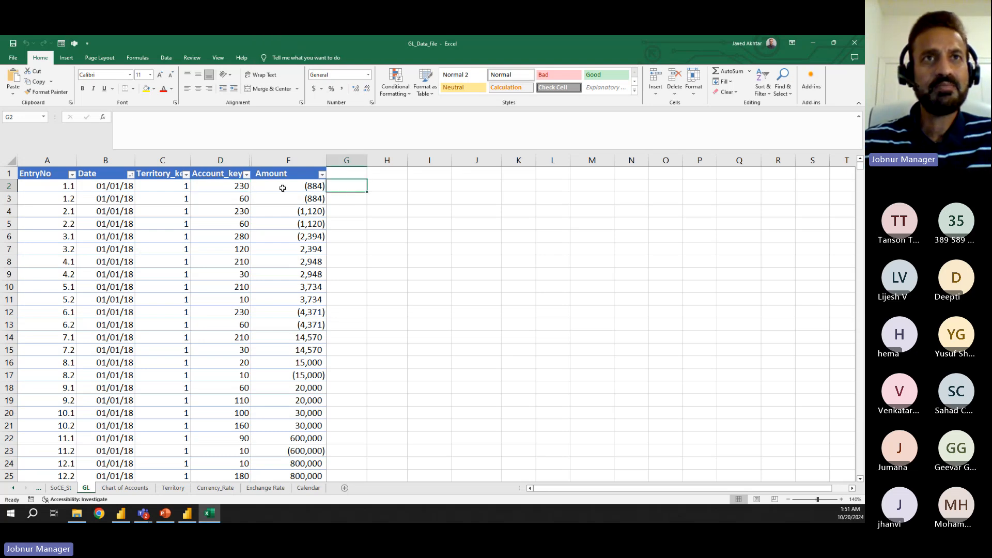
click(232, 185)
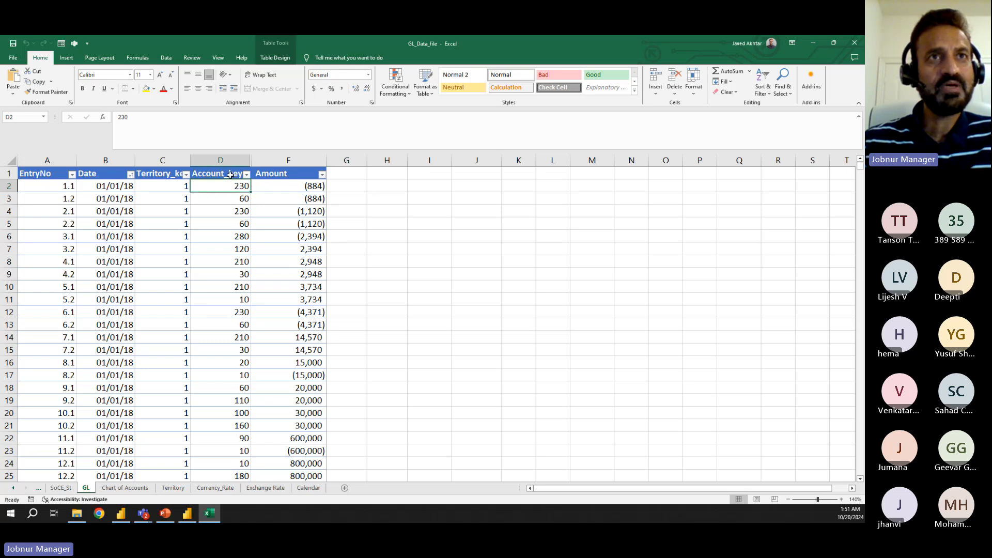
click(348, 186)
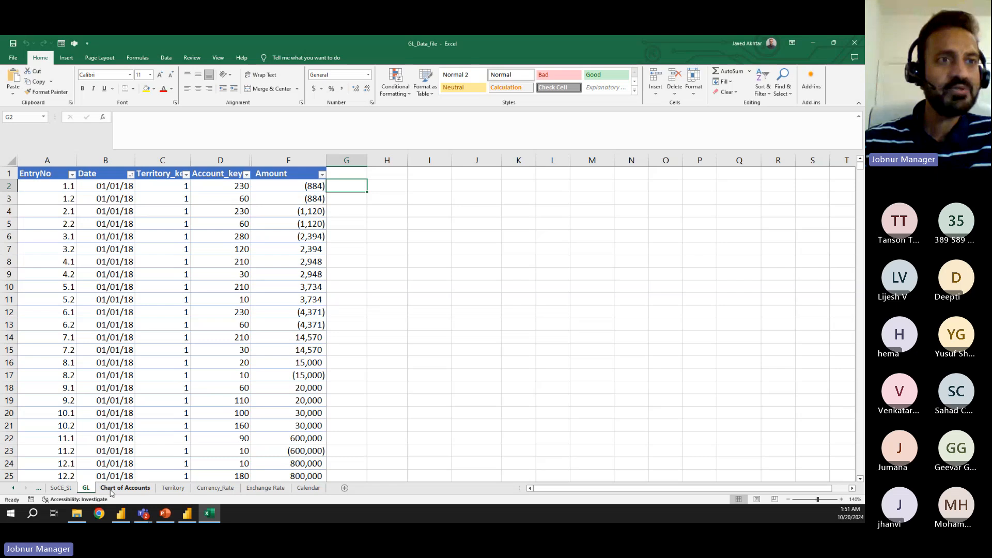
- Review the entries in the Account column of the Chart of Accounts sheet
click(125, 488)
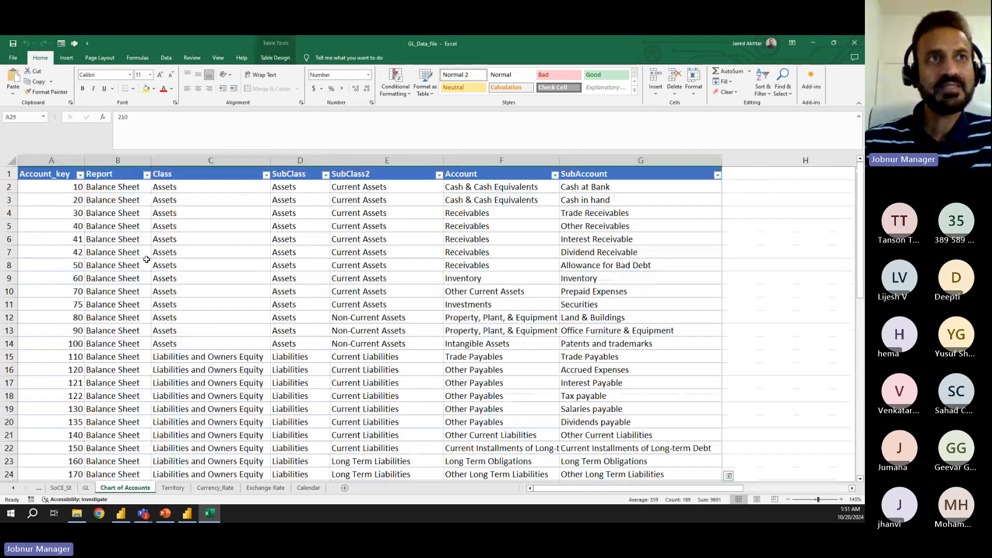
click(586, 345)
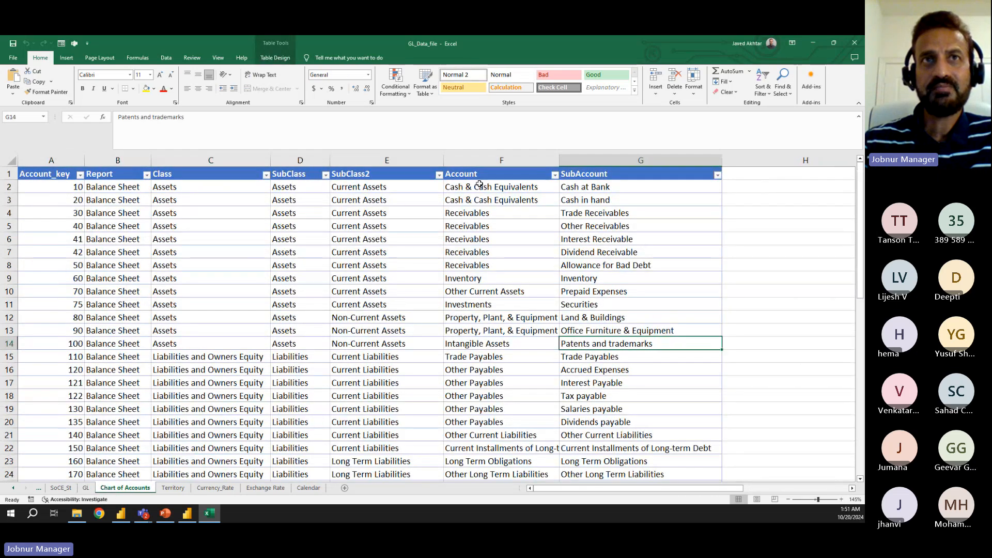
drag(483, 188, 483, 383)
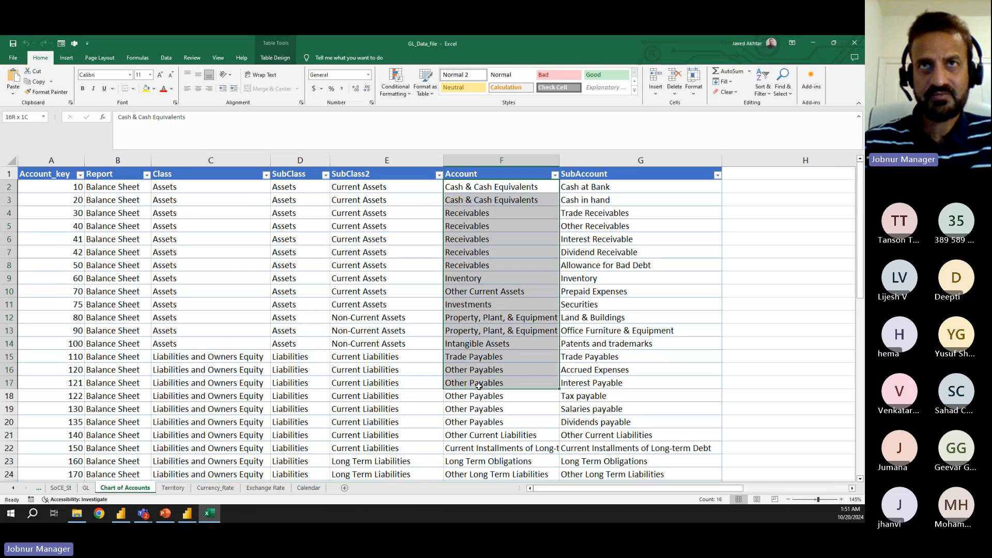
click(464, 174)
click(469, 341)
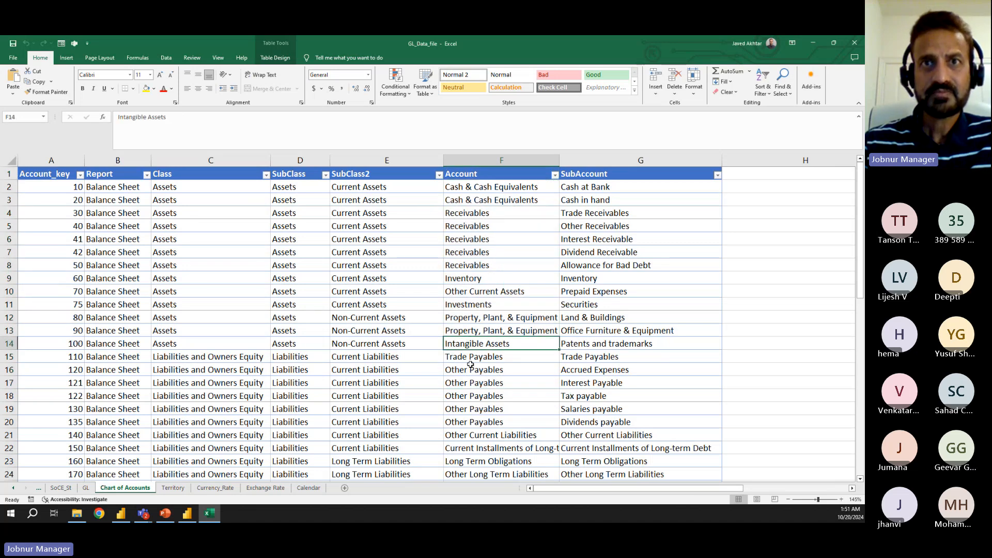
click(464, 227)
click(469, 189)
click(468, 213)
click(465, 252)
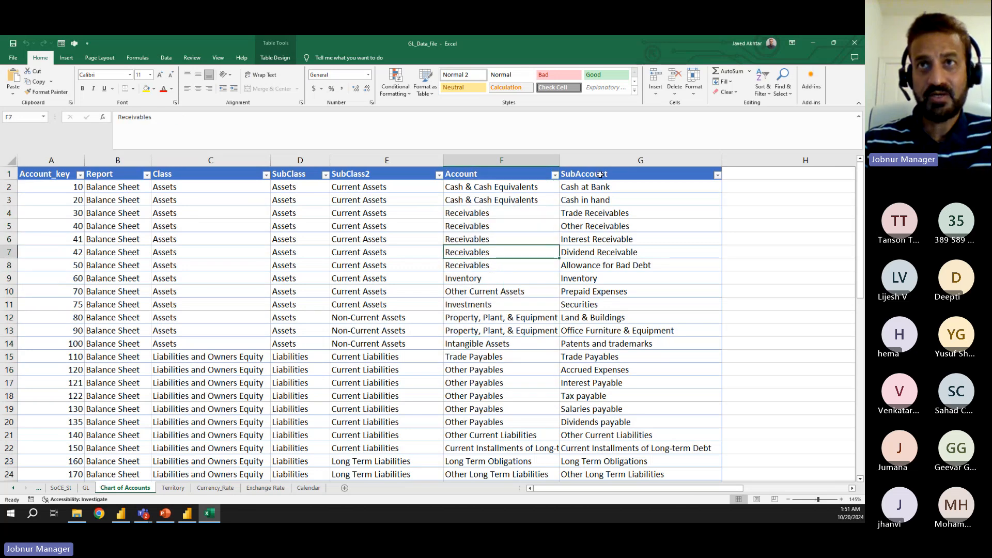
- Browse the SubAccount column of the Chart of Accounts to its last record and return to its beginning
click(599, 190)
key(ctrl+Down)
scroll(600, 233, up, 14)
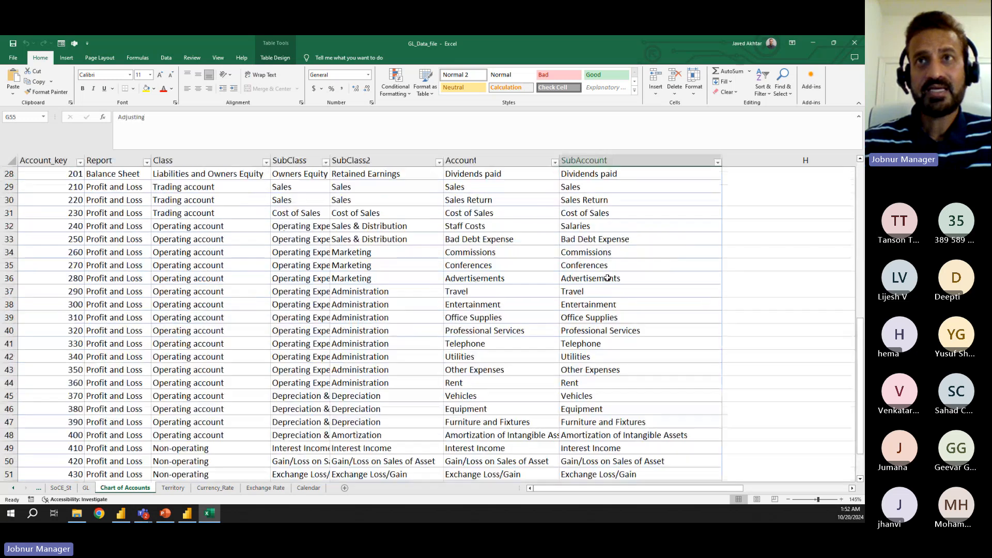
click(592, 223)
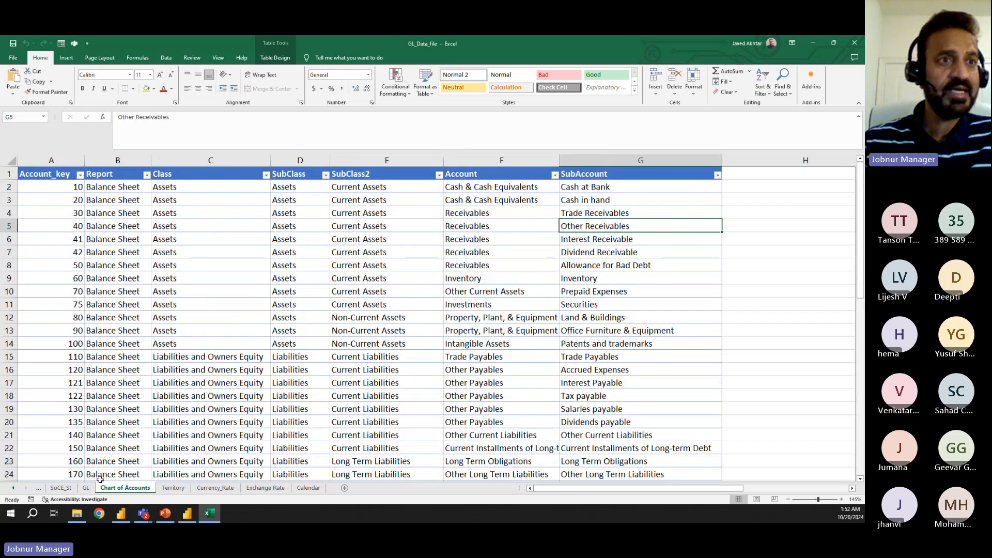
- Begin a VLOOKUP formula in cell G2 of the GL sheet with the row's Account_key as lookup value
click(86, 488)
text(=)
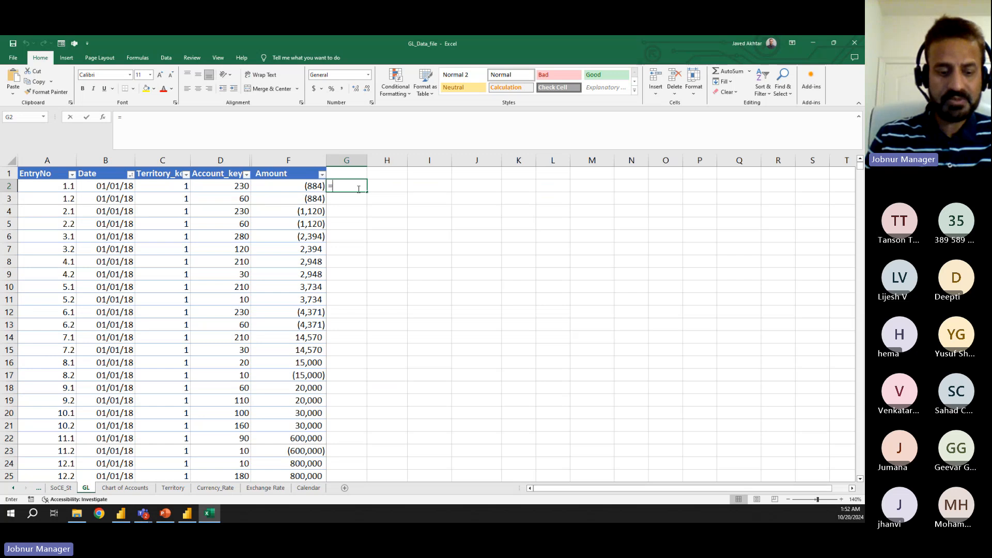
text(v;)
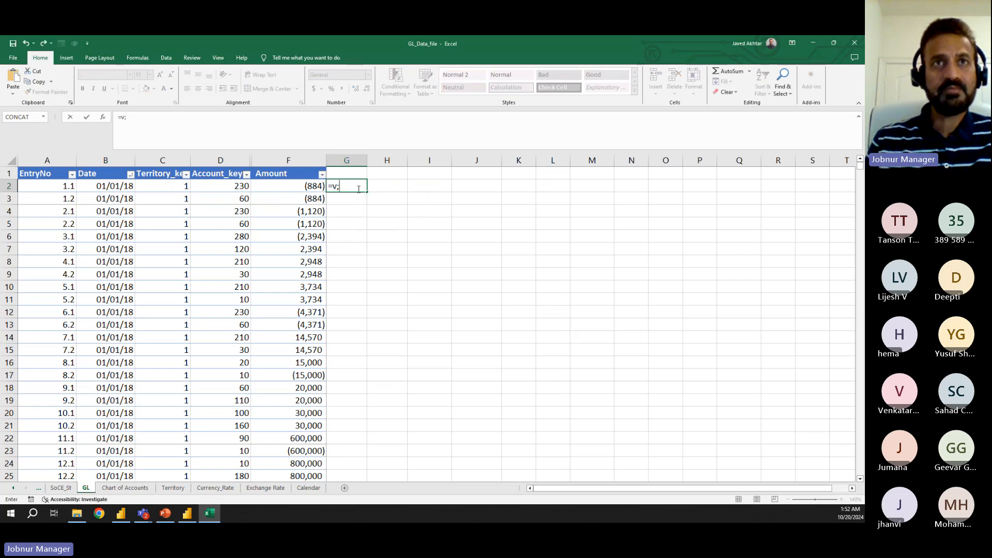
key(BackSpace)
text(loo)
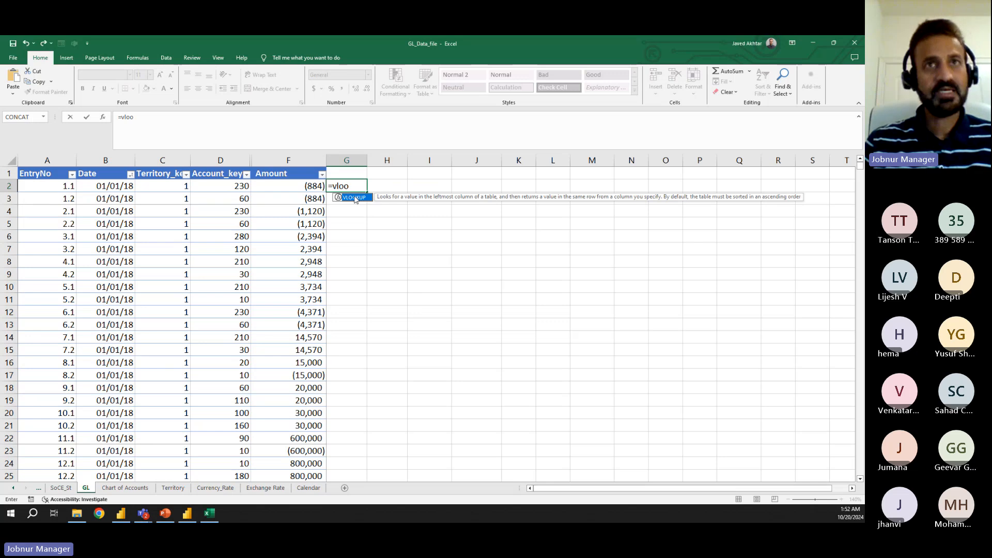
double_click(355, 197)
click(241, 187)
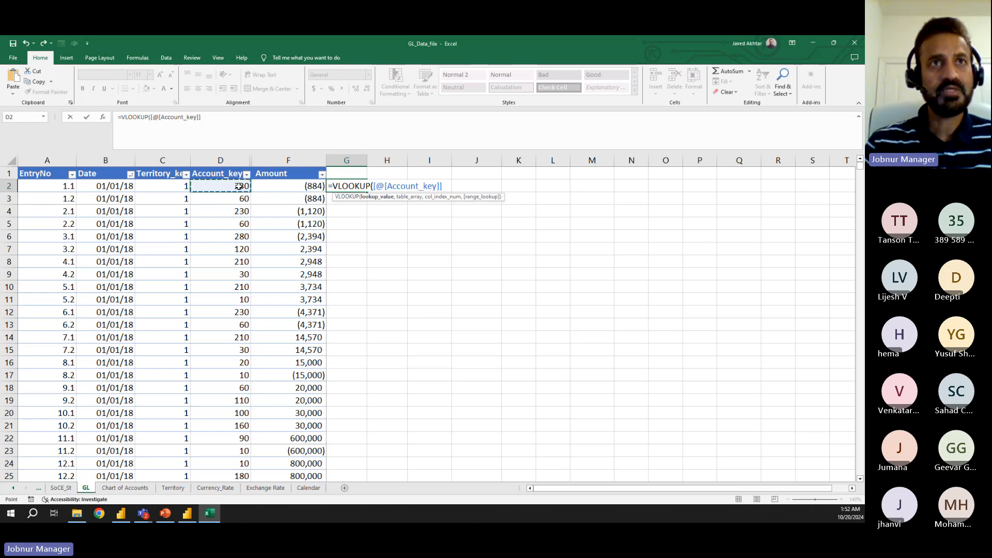
text(,)
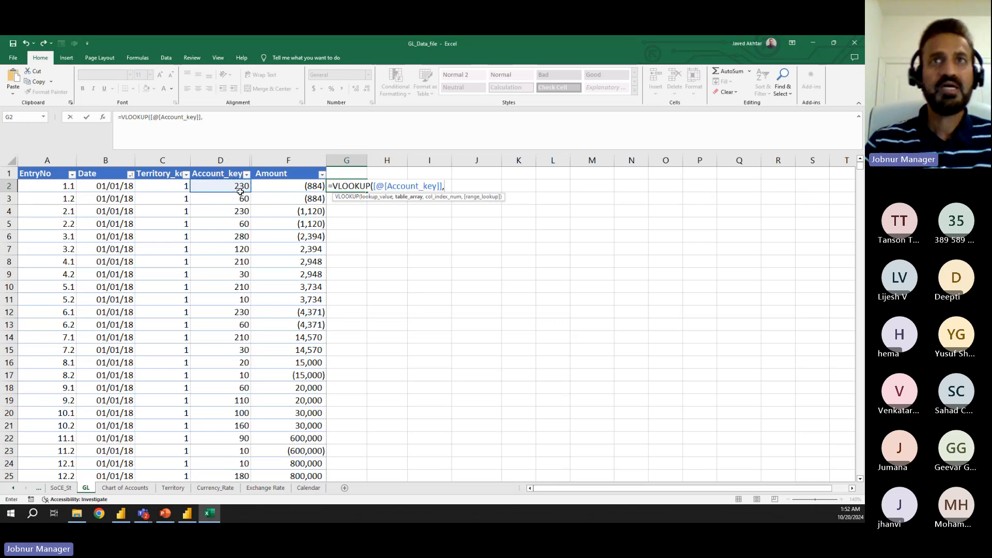
- Complete the VLOOKUP with the entire tbl_ChartofAccounts table including headers, column index 7 and FALSE for an exact match
click(125, 487)
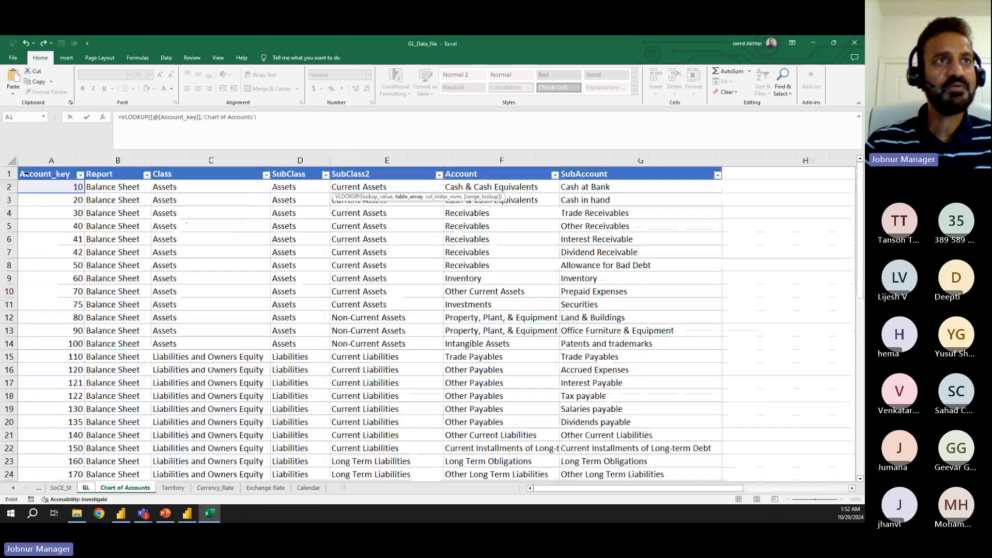
click(27, 174)
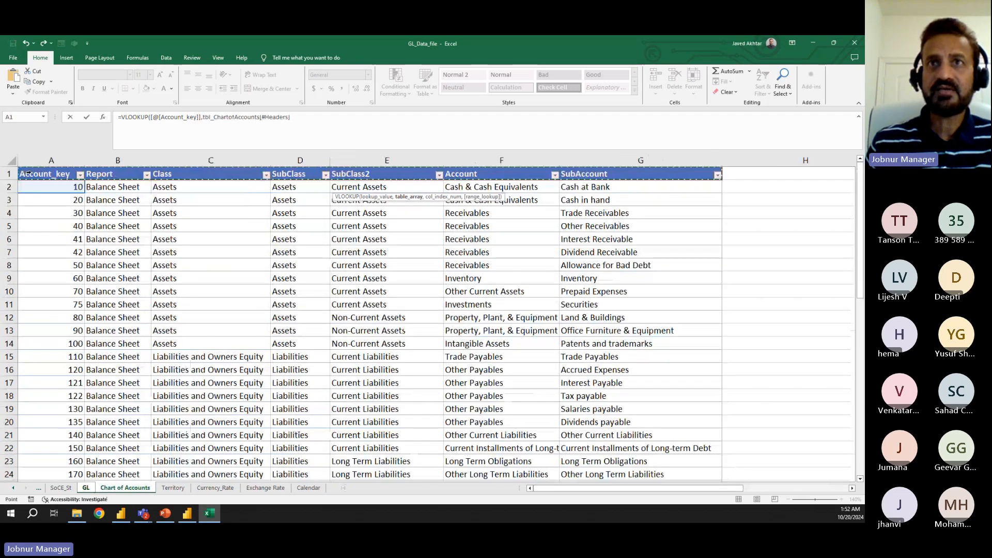
key(ctrl+shift+Down)
text(,)
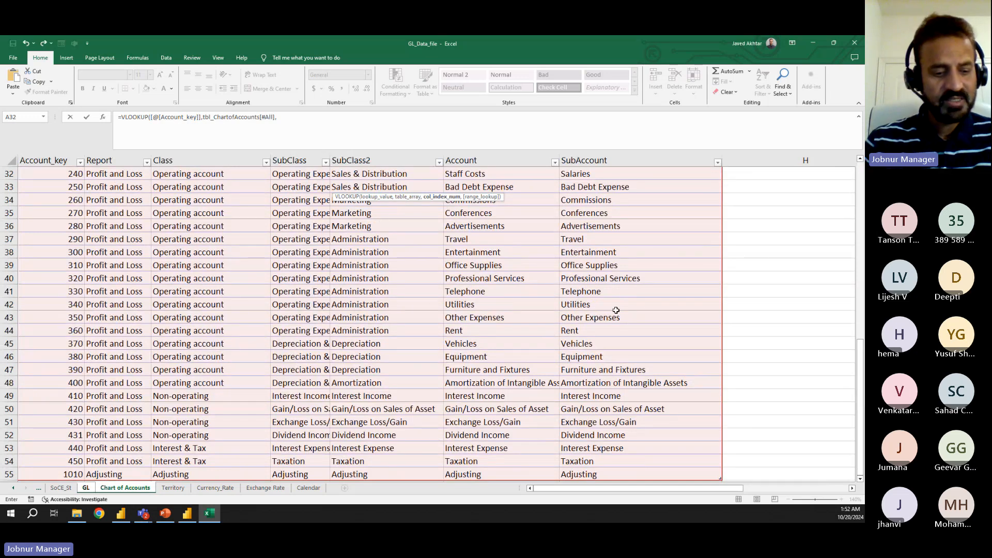
text(7)
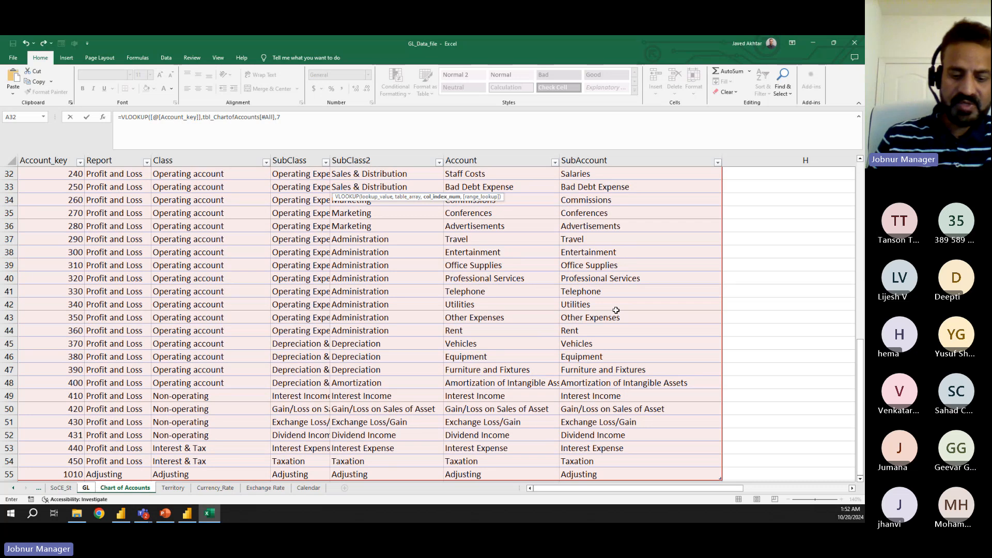
text(,false))
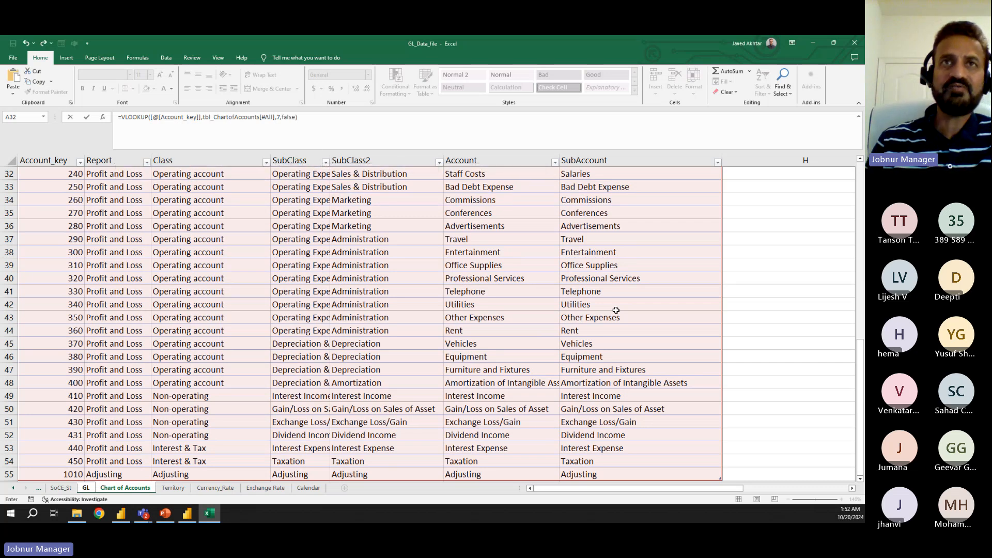
key(Return)
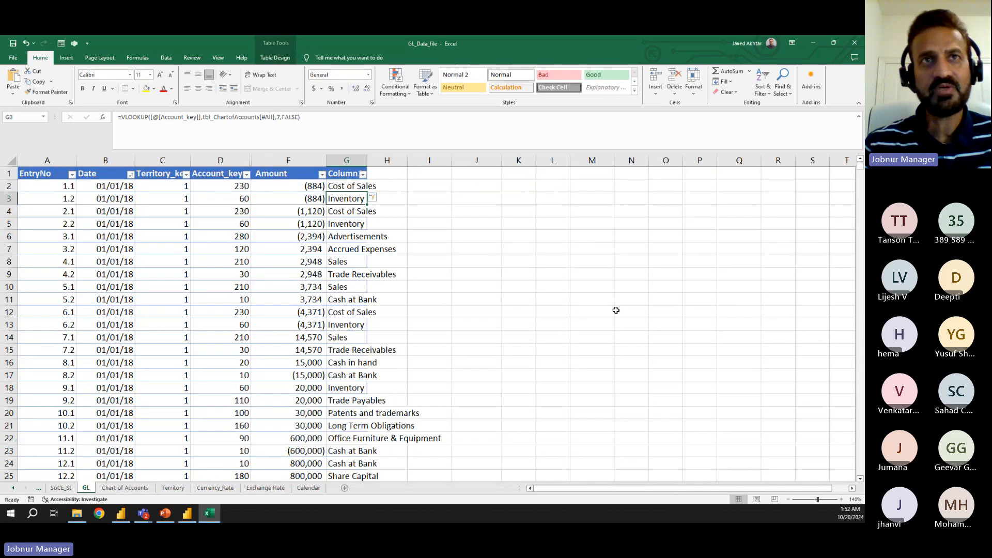
- Fit the lookup column's width to its contents, rename its header Account_name and highlight its first results
double_click(368, 158)
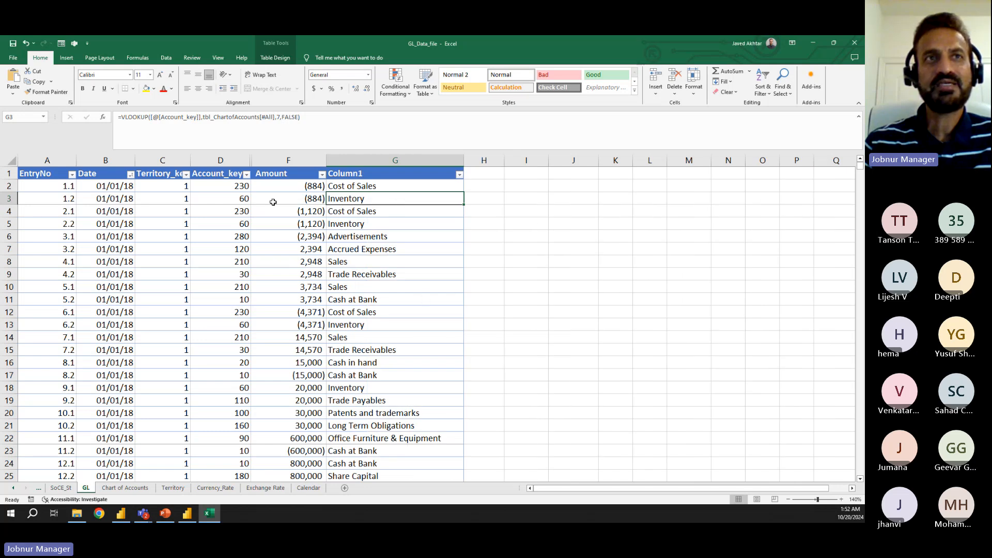
click(222, 184)
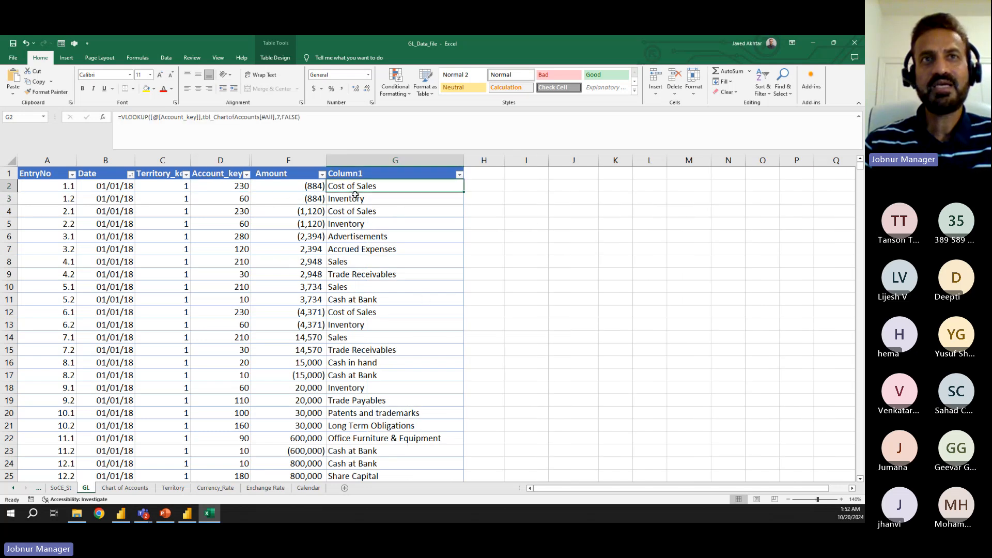
click(364, 175)
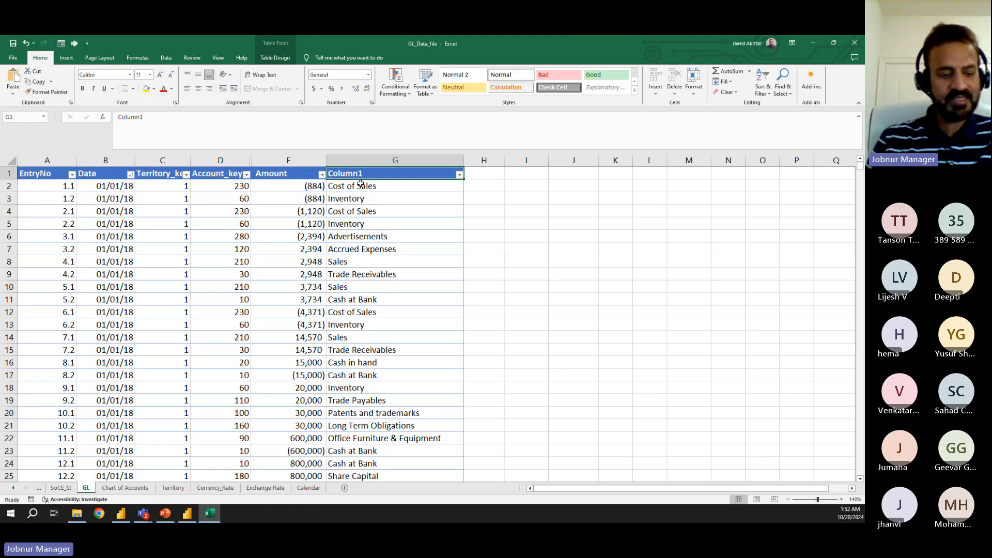
text(Account)
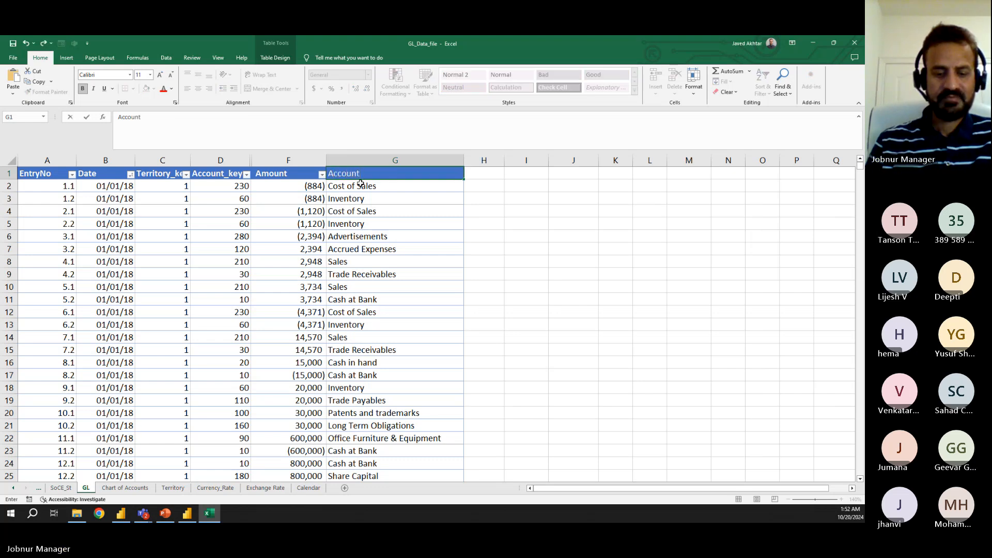
text(_name)
key(Return)
click(356, 221)
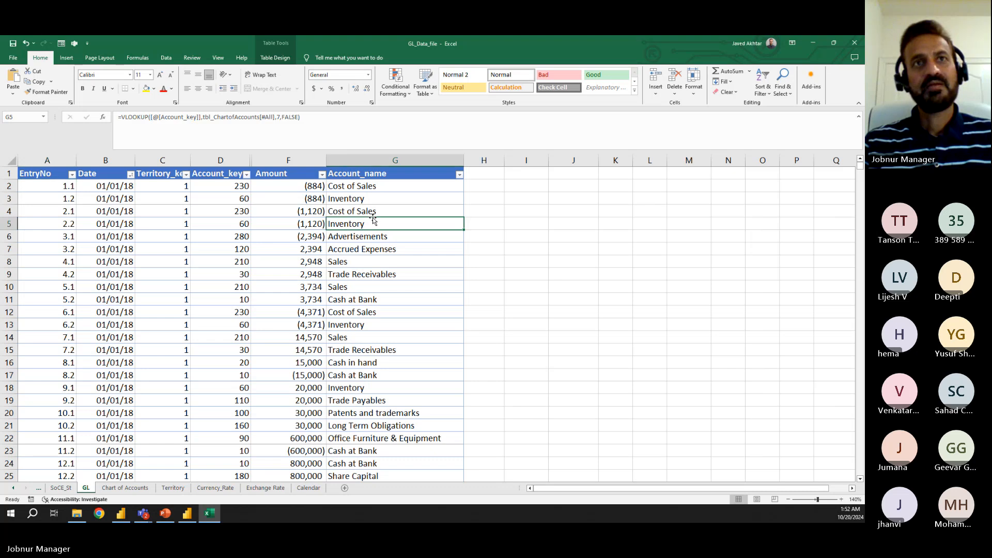
drag(362, 187, 362, 199)
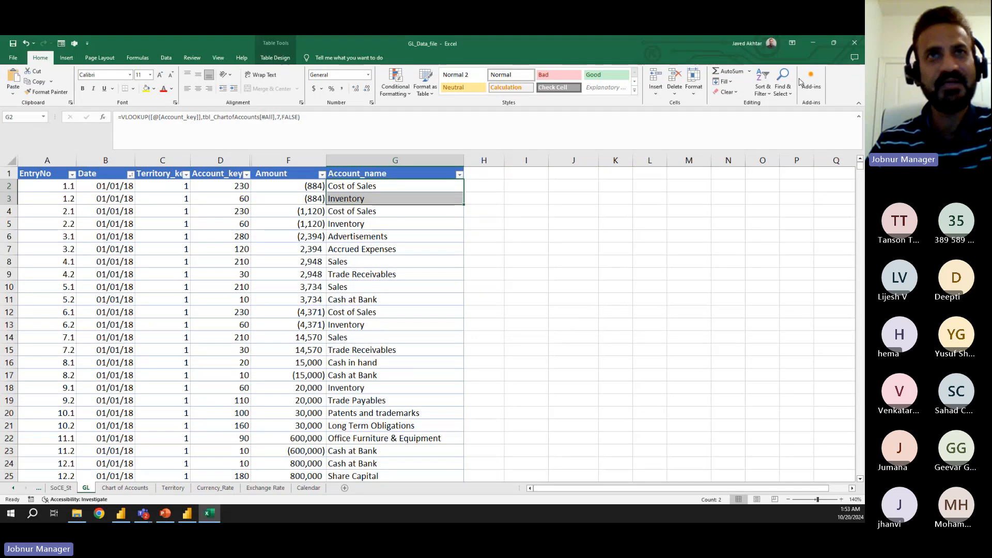
- Return to the Chart of Accounts sheet and close the GL_Data_file workbook without saving the changes
click(114, 489)
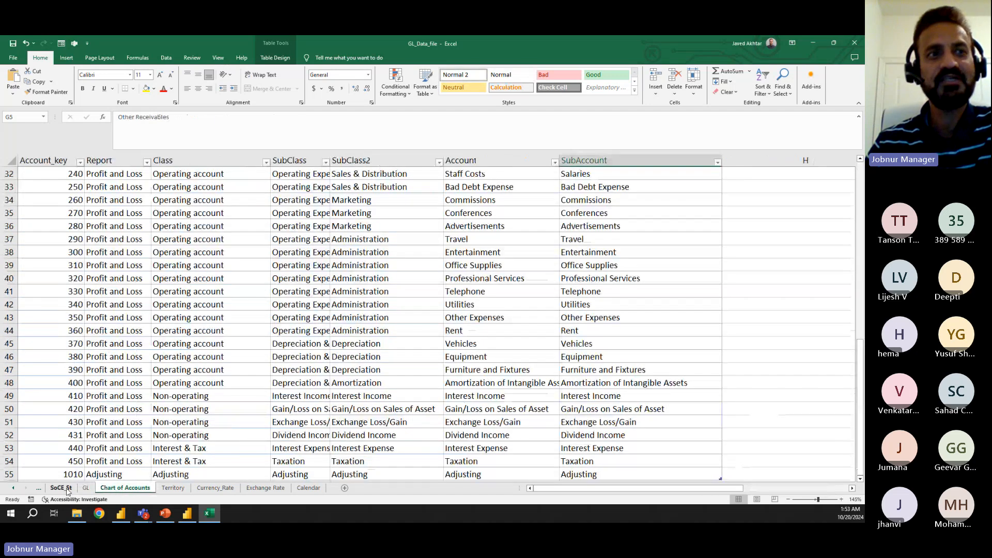
click(855, 42)
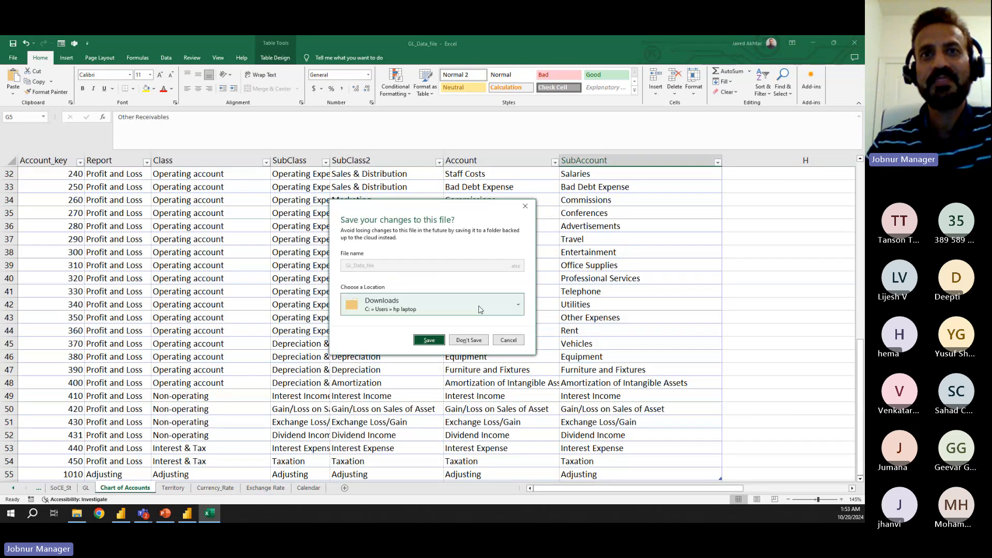
click(468, 340)
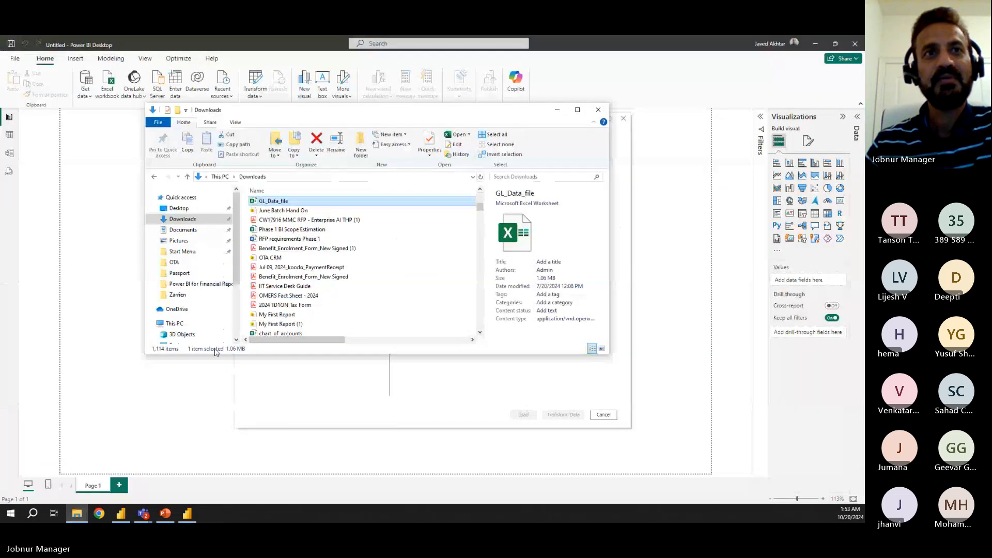
- Minimize the Downloads window and preview the GL sheet in the Power BI Desktop Navigator
click(558, 111)
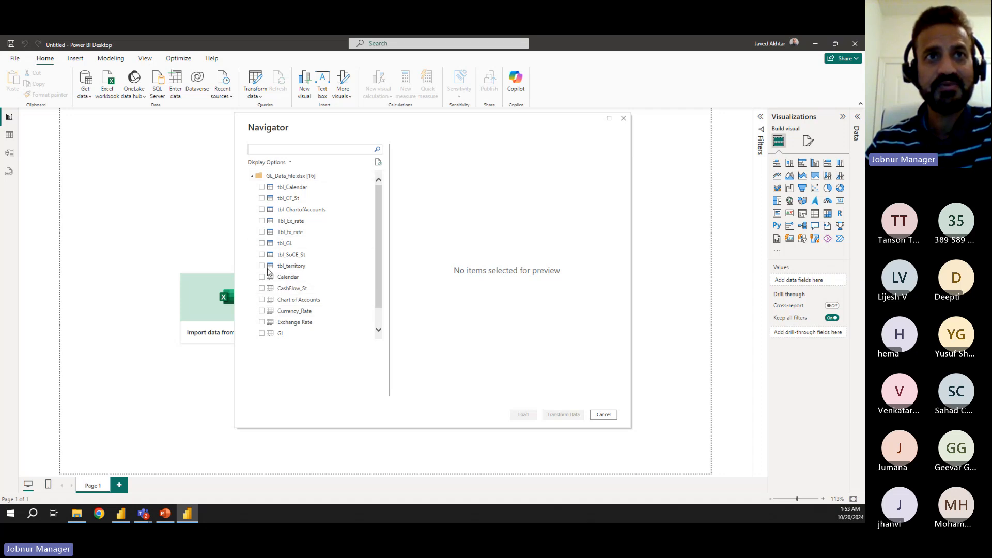
click(282, 335)
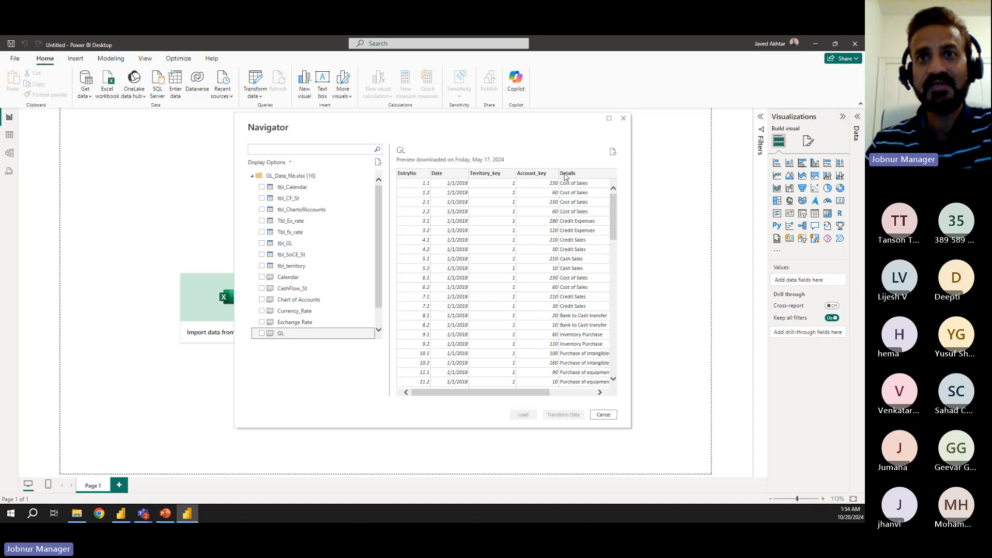
- Compare the Navigator previews of the GL and Chart of Accounts sheets with those of tbl_GL and tbl_ChartofAccounts
drag(540, 391, 579, 397)
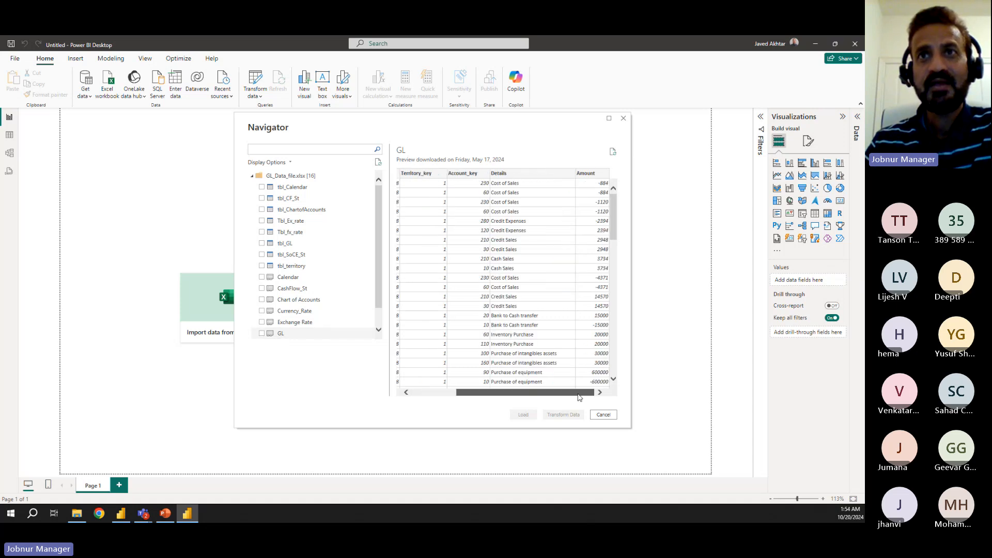
click(287, 247)
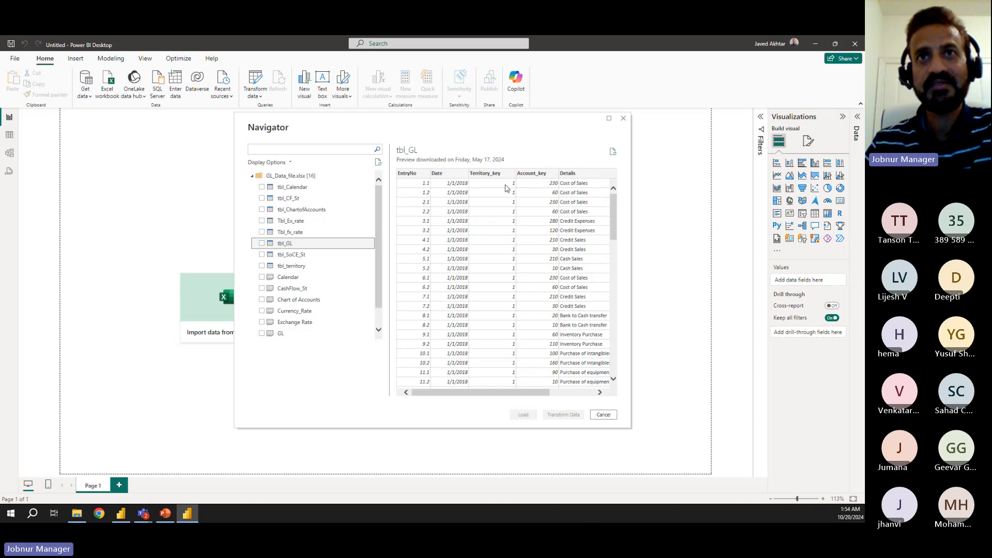
mouse_move(530, 393)
mouse_down()
mouse_move(588, 394)
mouse_move(548, 393)
mouse_up()
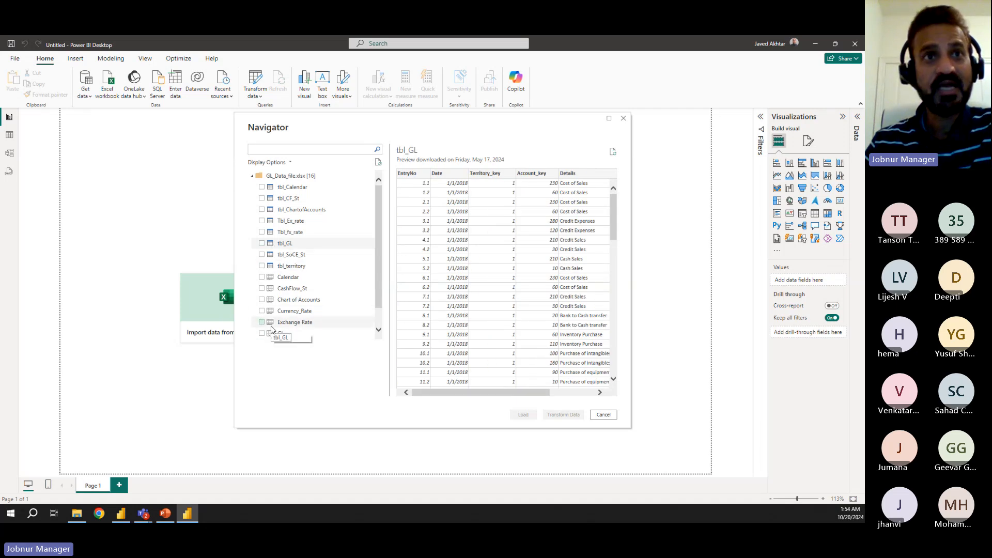
click(283, 237)
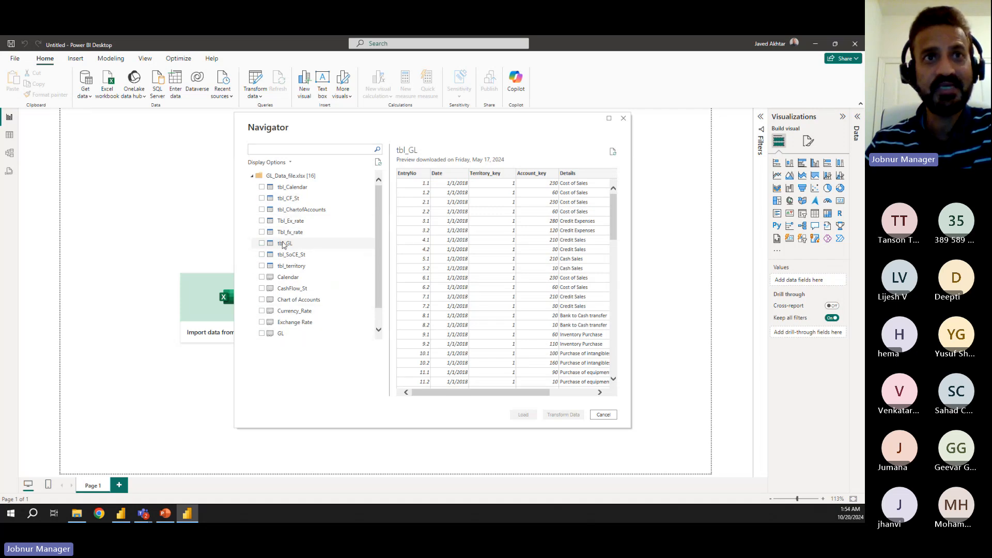
click(298, 300)
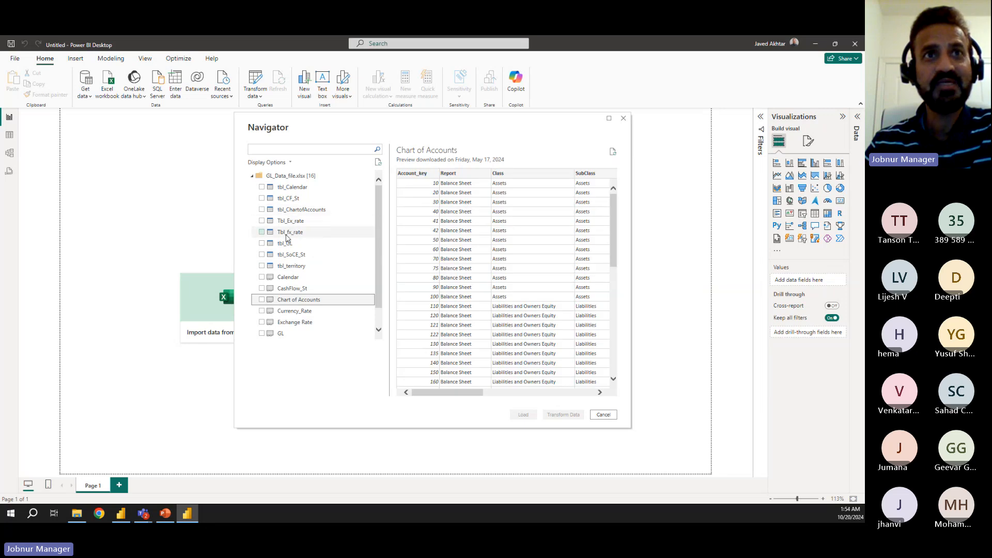
click(293, 209)
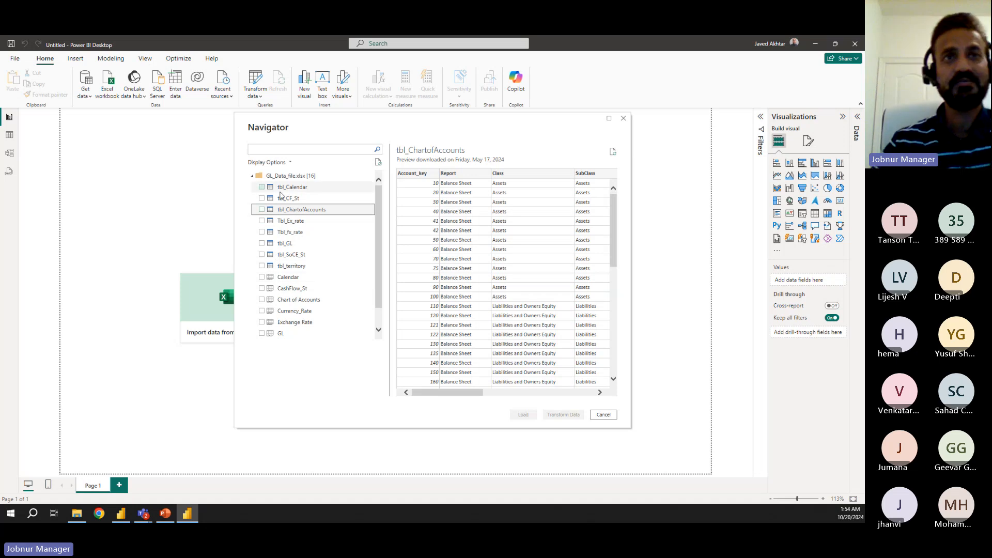
- Select the tbl_GL and tbl_ChartofAccounts tables in the Navigator and load them into the report
click(283, 246)
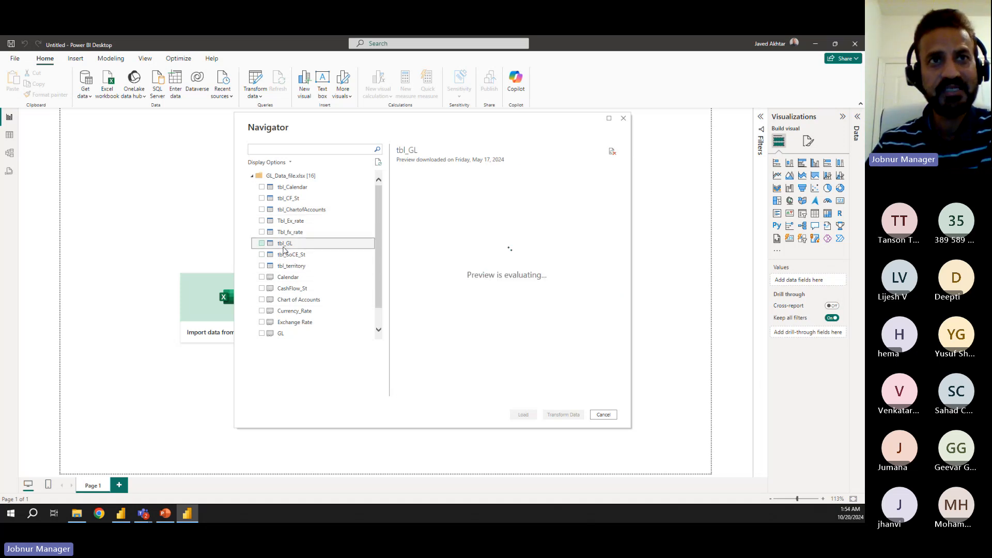
click(262, 243)
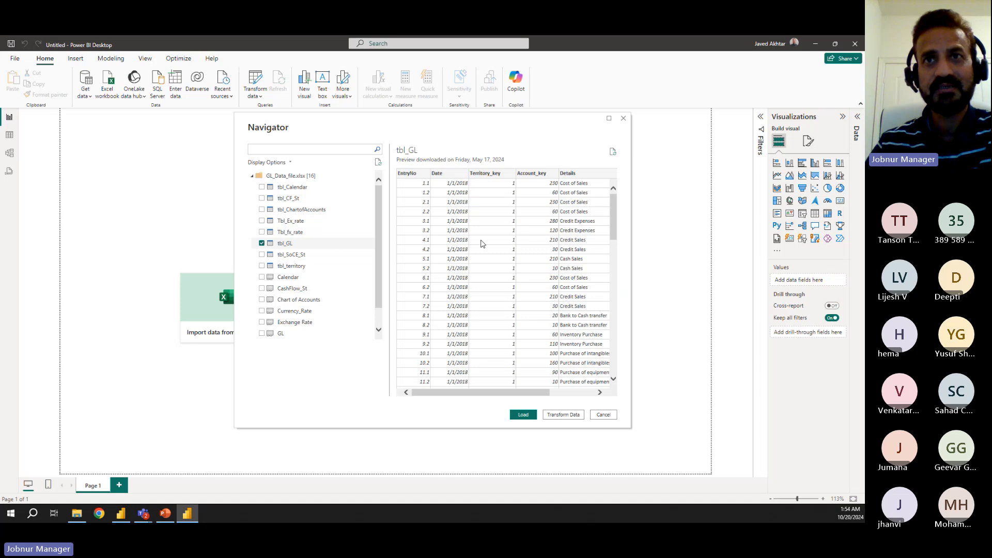
drag(470, 392, 606, 299)
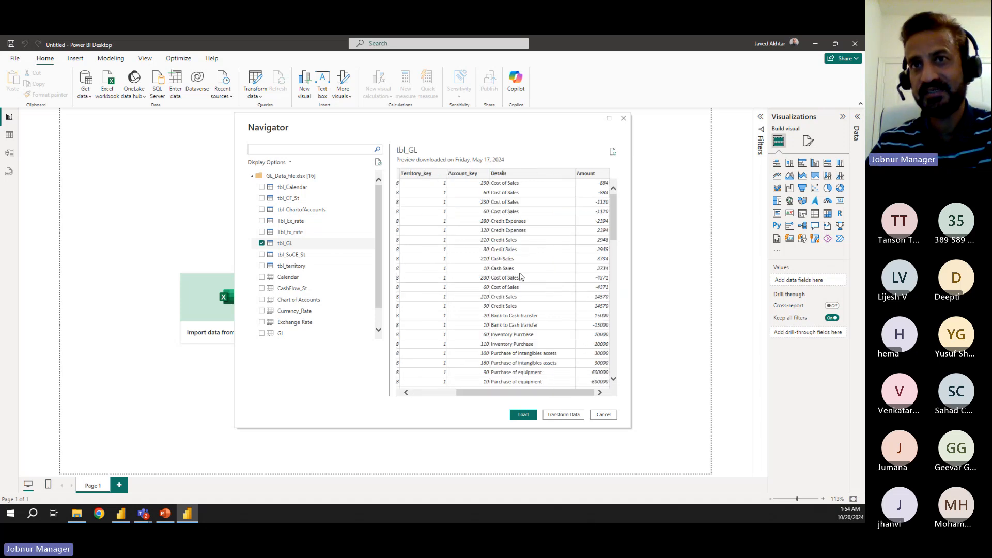
click(282, 212)
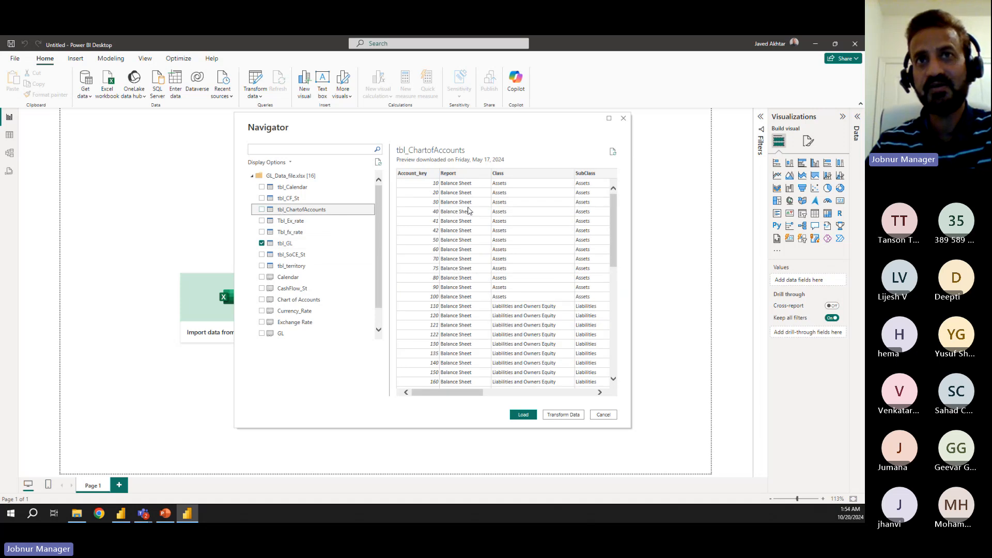
click(262, 209)
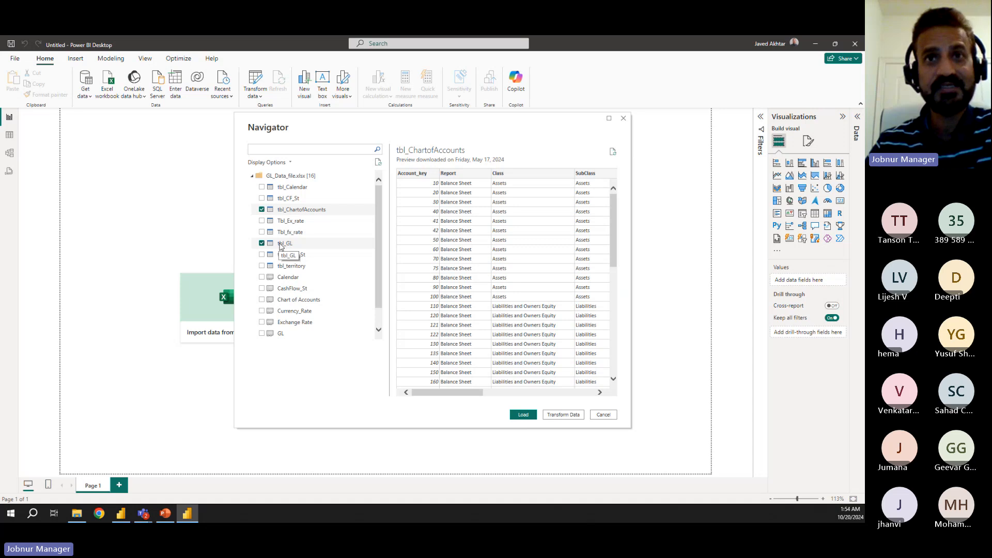
click(524, 415)
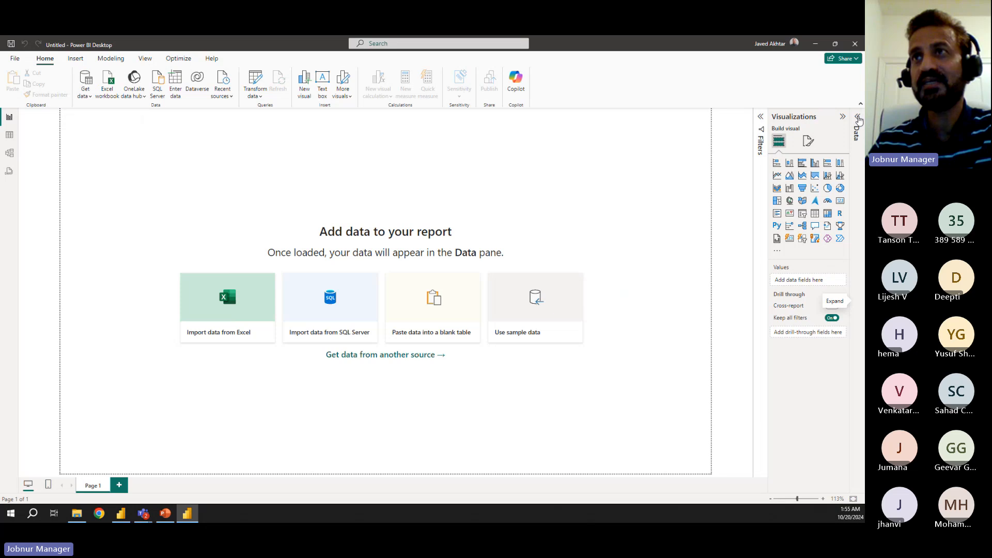
- Expand the Data pane and show the fields of tbl_ChartofAccounts and tbl_GL
click(857, 120)
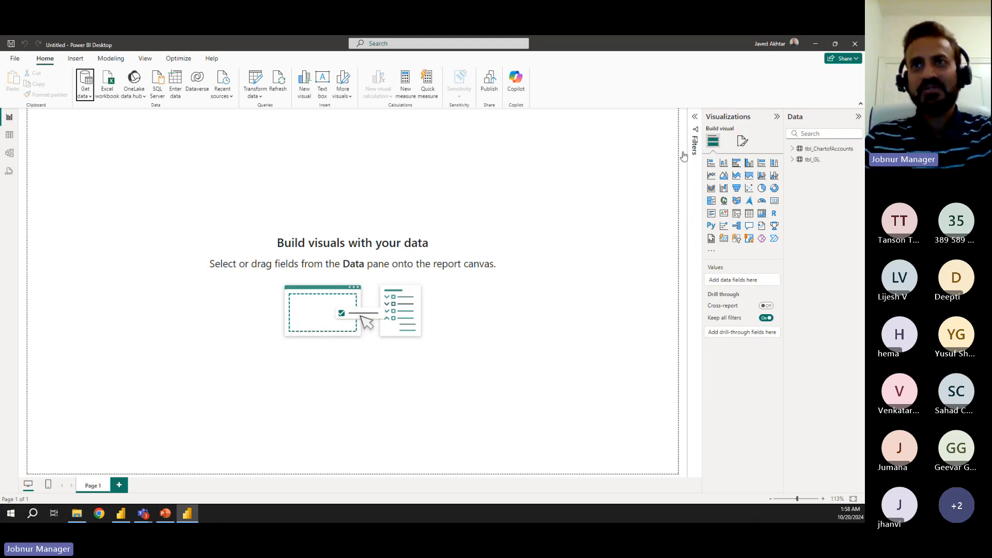
click(793, 149)
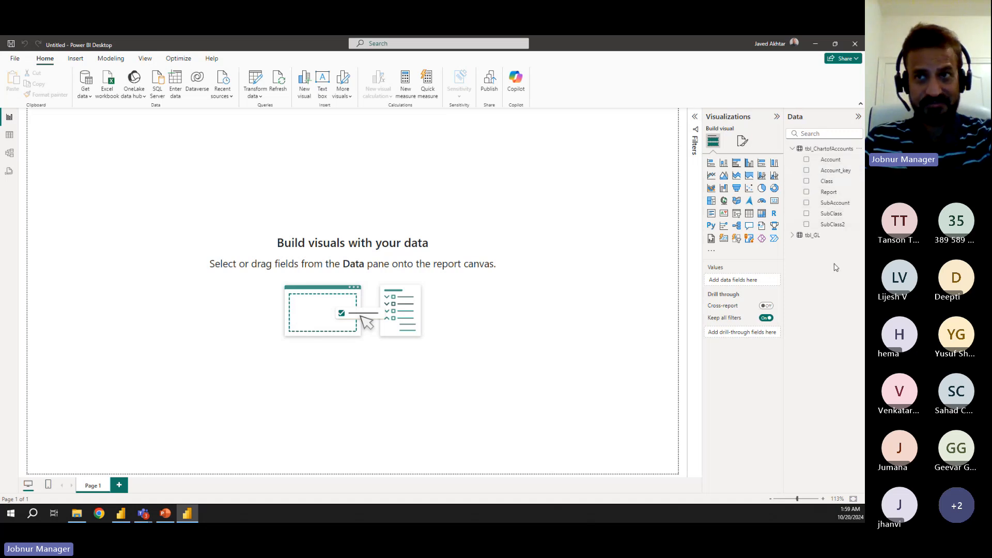
click(793, 237)
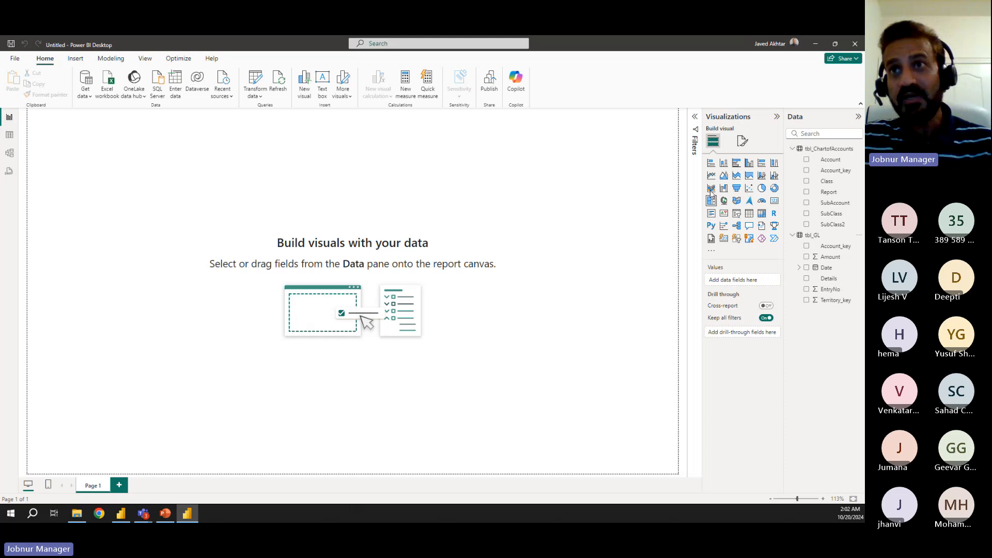
- Open the gallery for getting more visuals and browse the available Power BI visuals, returning to its beginning
click(713, 252)
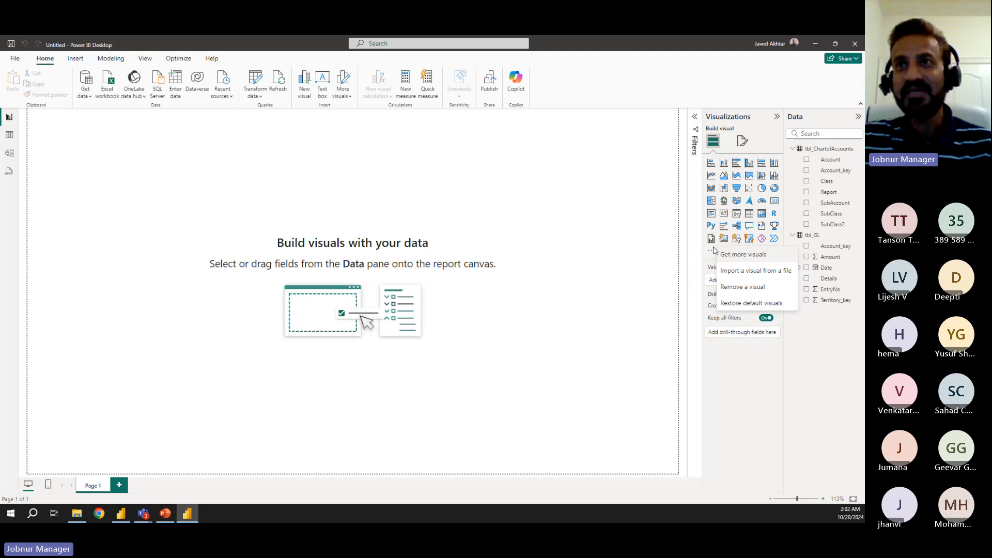
click(748, 258)
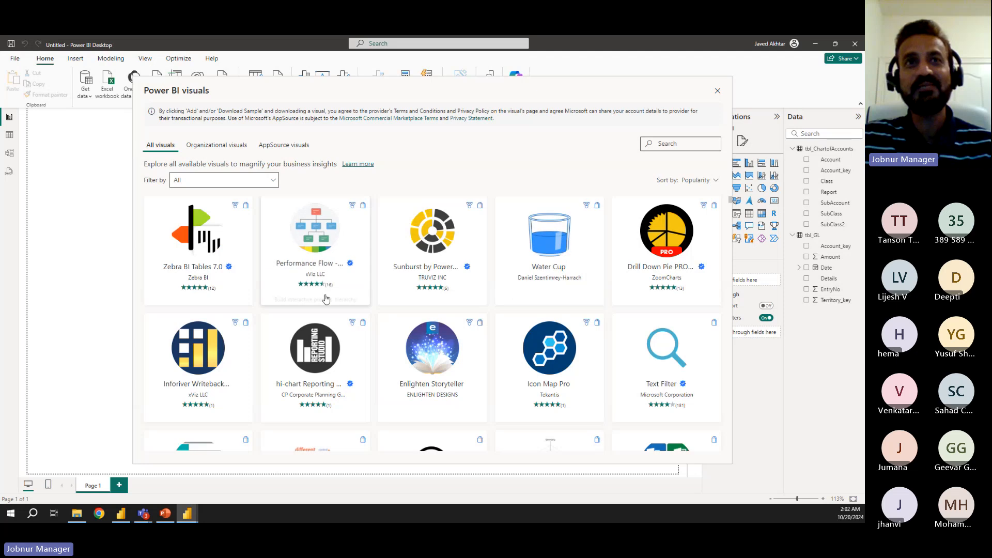
scroll(321, 362, down, 1)
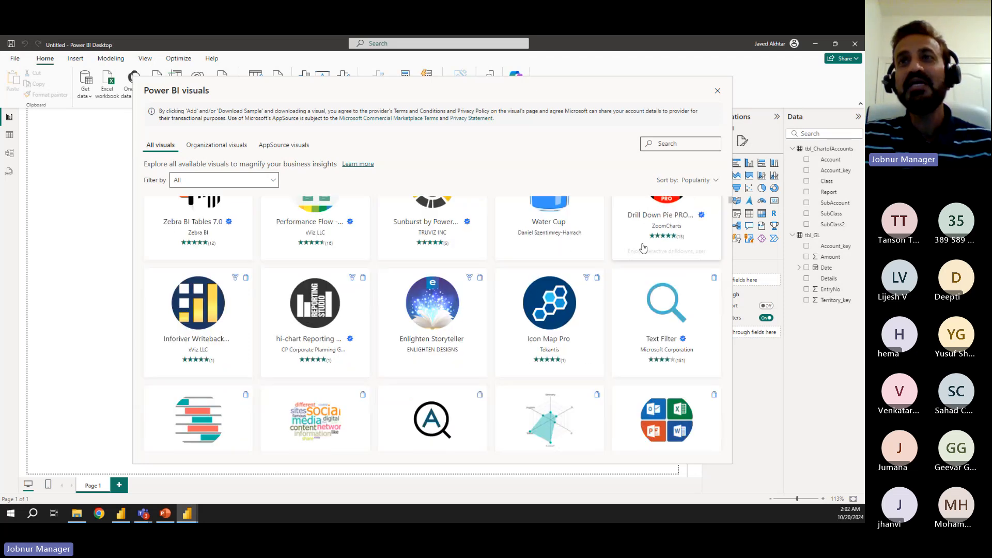
scroll(643, 248, up, 1)
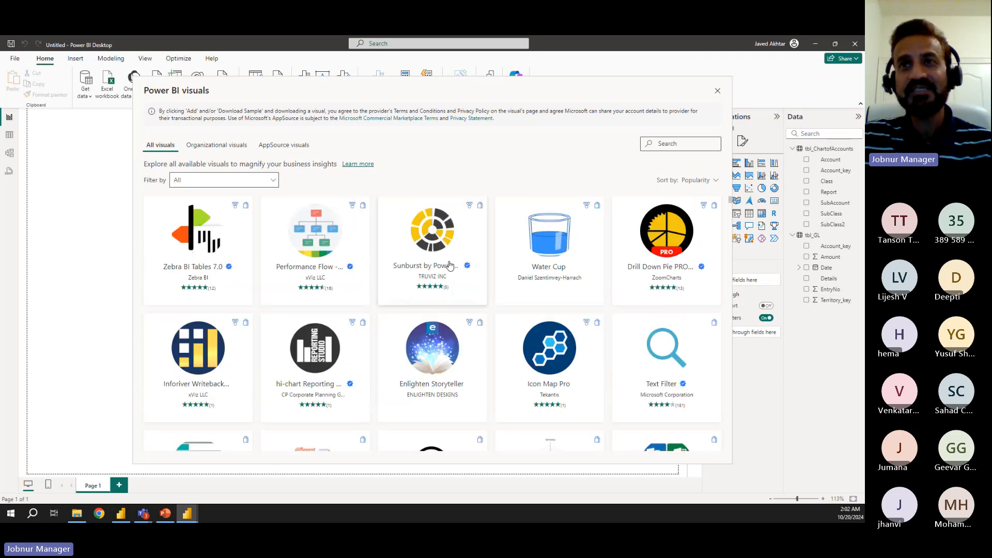
scroll(201, 331, down, 4)
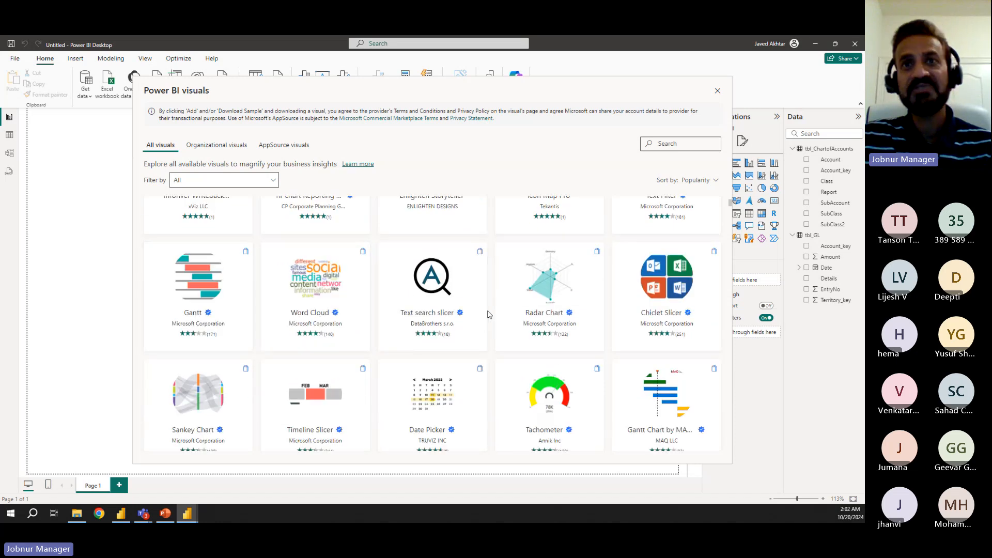
scroll(547, 295, down, 2)
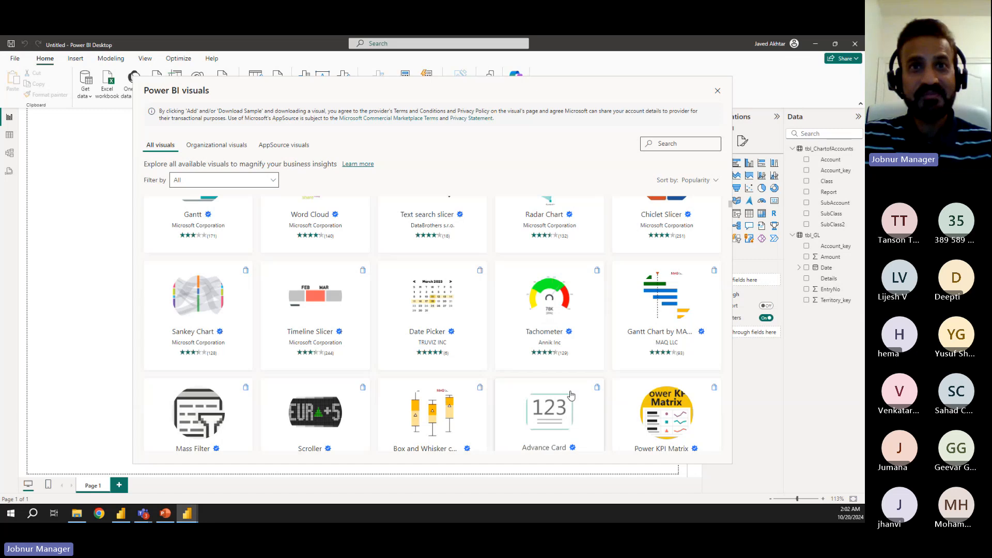
scroll(429, 336, down, 3)
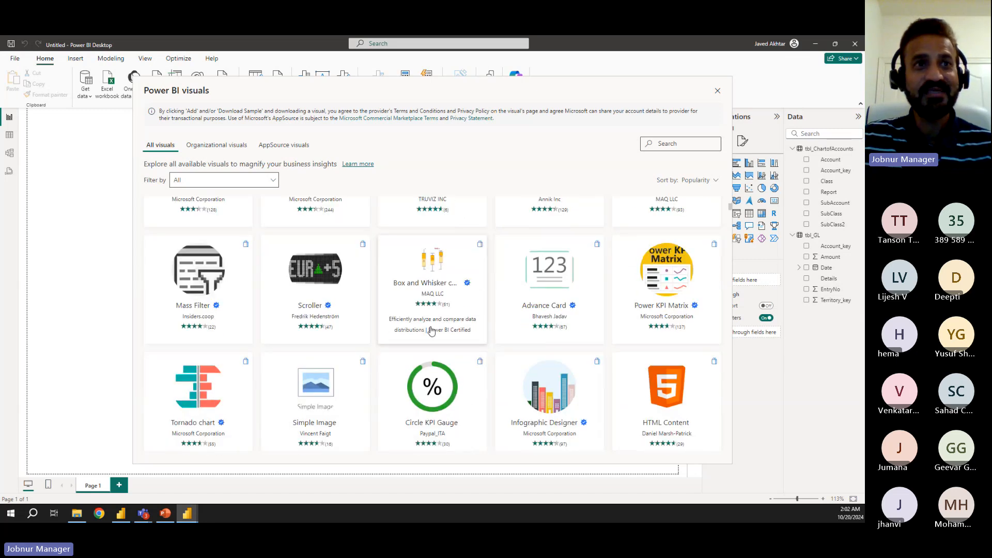
scroll(315, 339, down, 2)
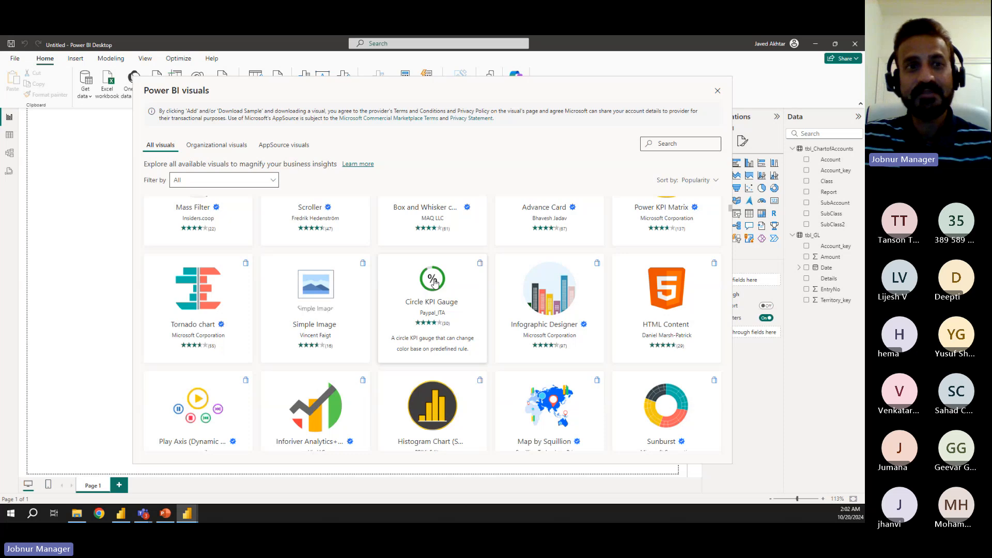
scroll(439, 310, down, 4)
scroll(421, 327, down, 3)
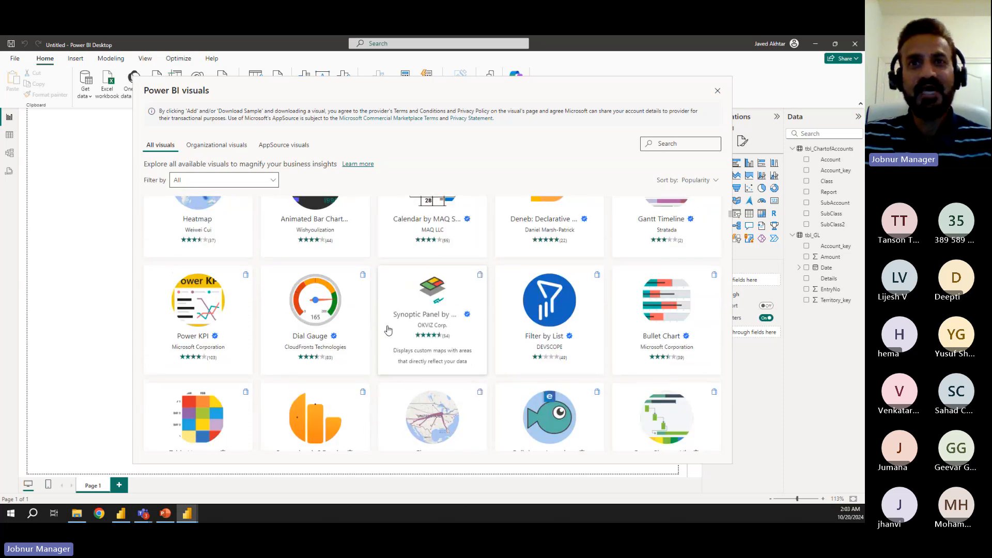
scroll(388, 329, down, 6)
scroll(388, 330, down, 2)
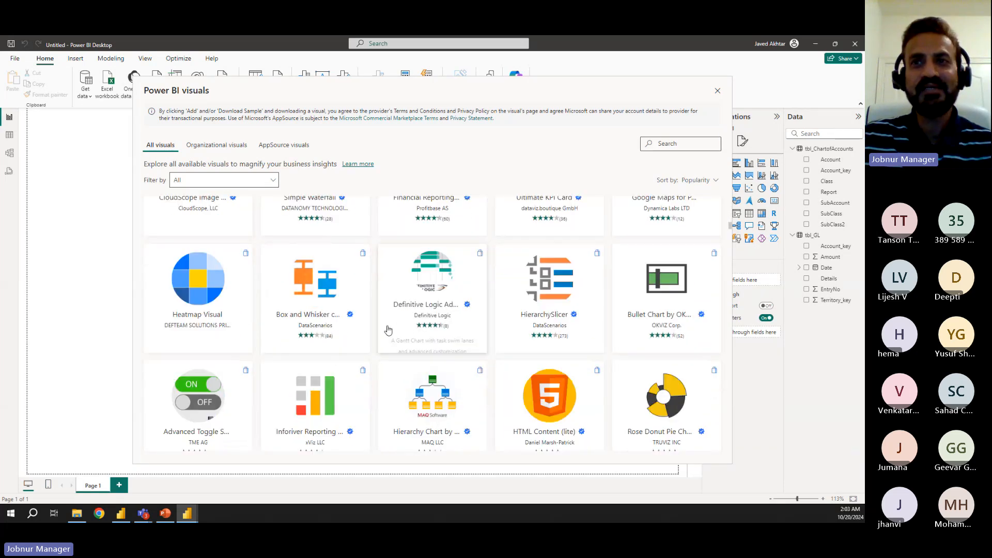
scroll(388, 328, down, 3)
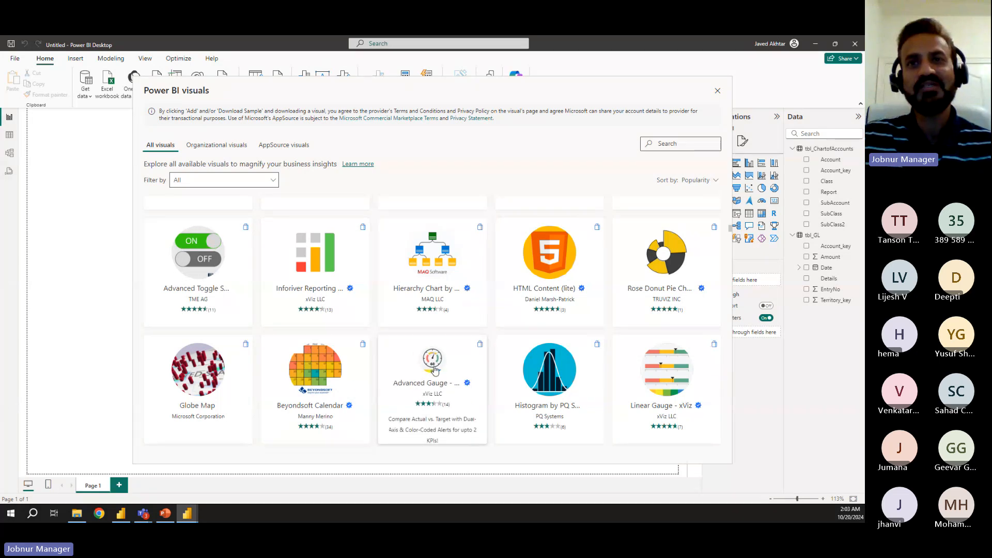
scroll(435, 370, down, 4)
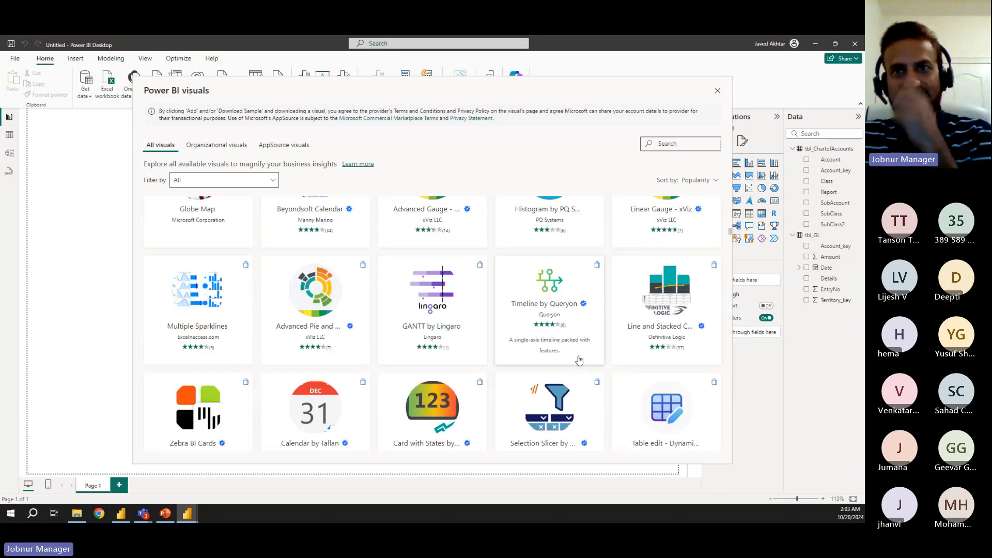
scroll(562, 324, up, 3)
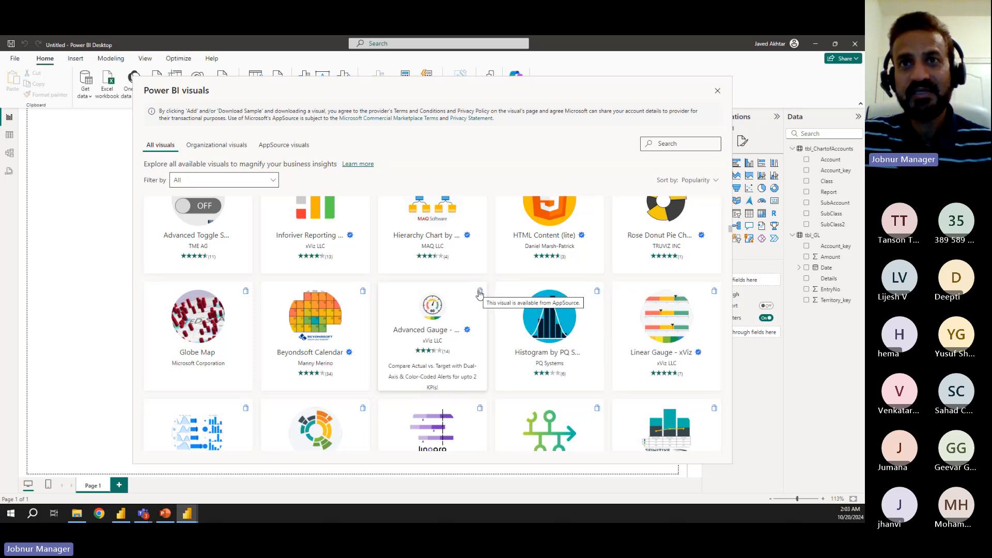
scroll(480, 294, up, 8)
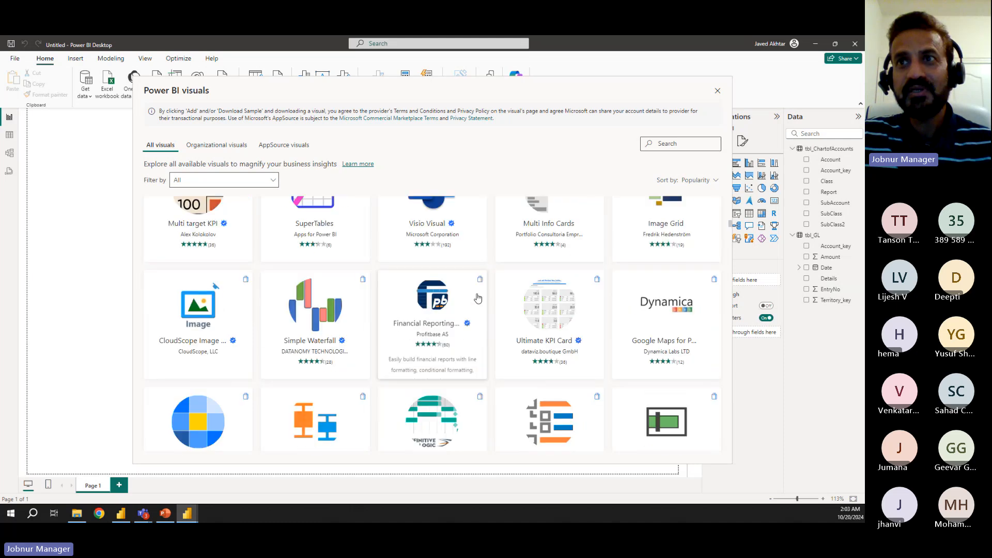
scroll(478, 298, up, 3)
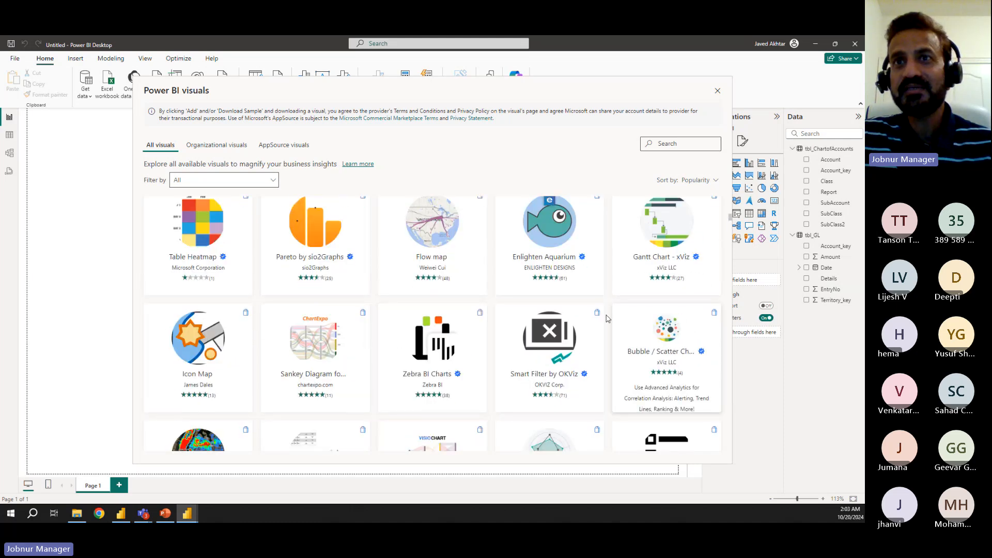
scroll(589, 318, up, 10)
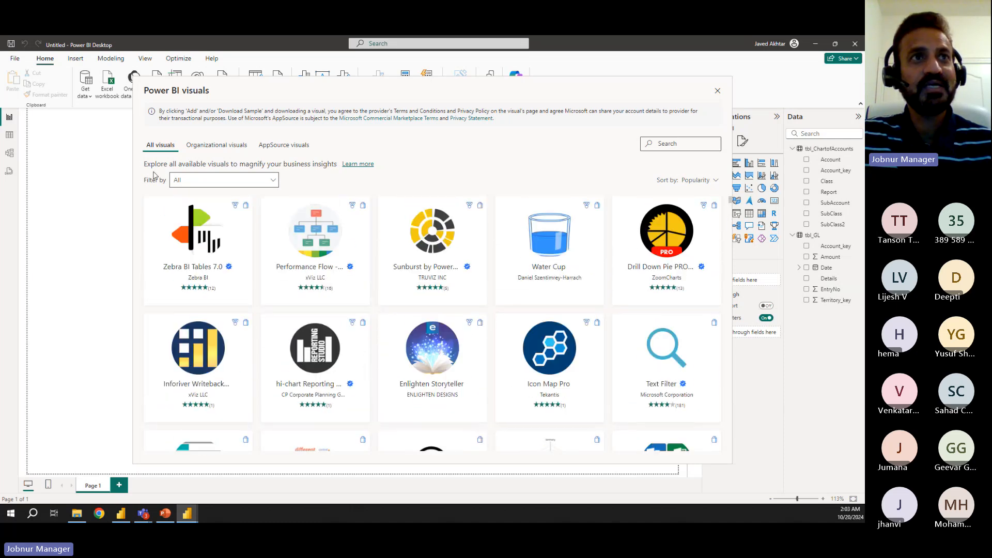
- Look over the gallery's filter categories and sort the visuals by Power BI Certified
click(273, 181)
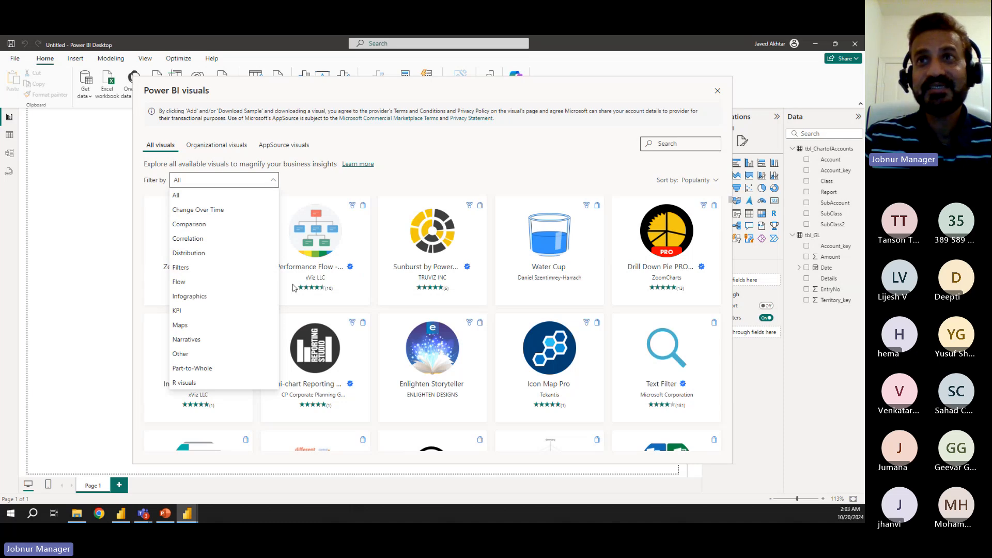
click(714, 184)
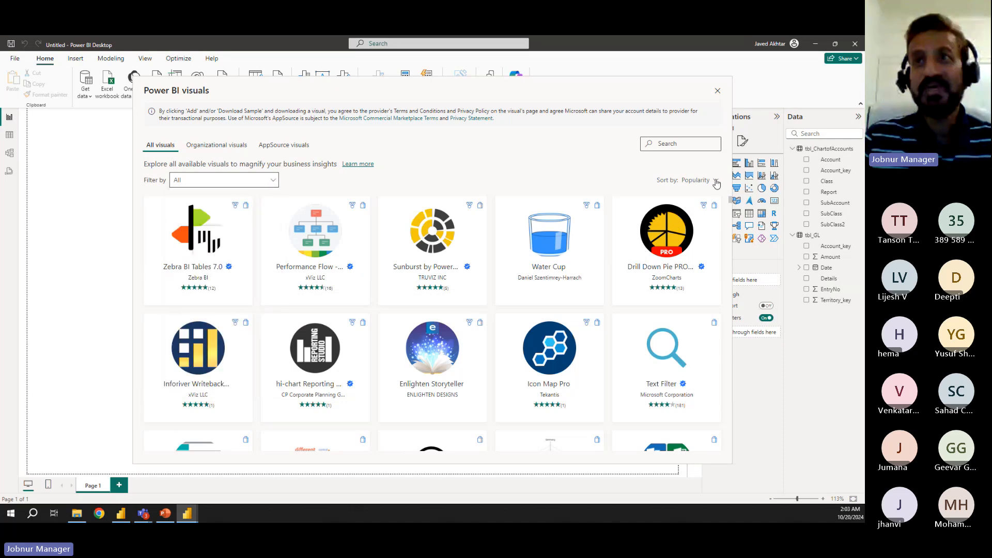
click(715, 180)
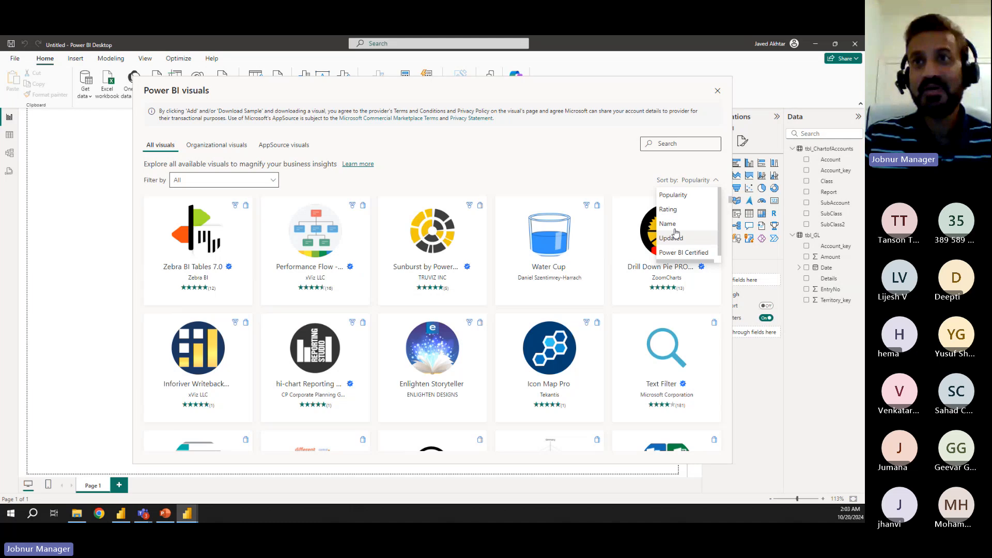
click(678, 253)
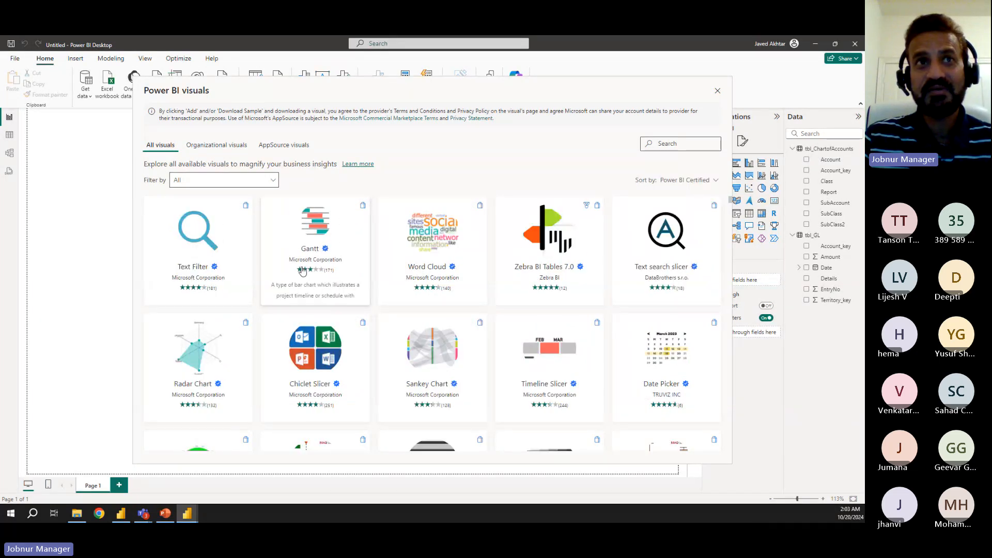
- Browse further through the Power BI Certified visuals, and close the gallery without adding any
scroll(526, 348, down, 4)
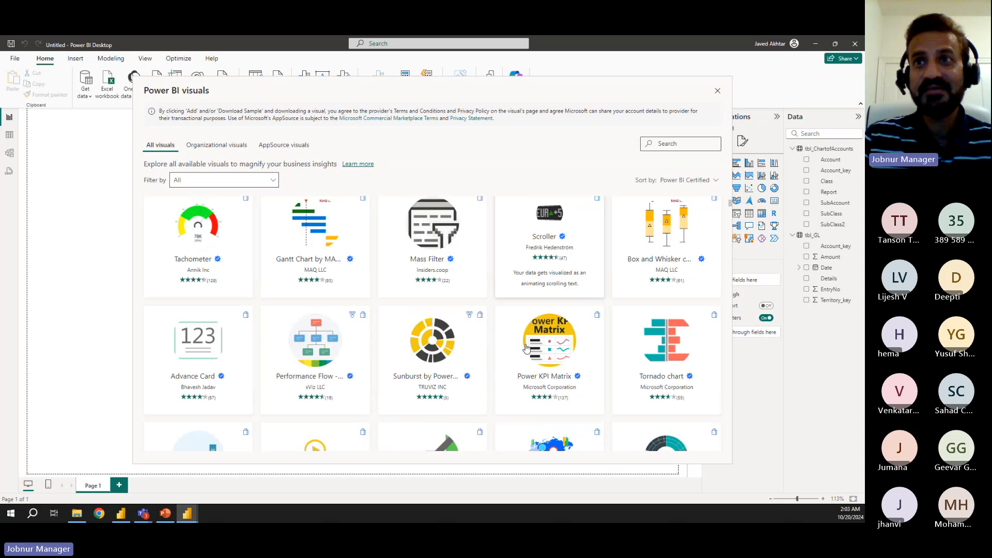
scroll(526, 347, down, 12)
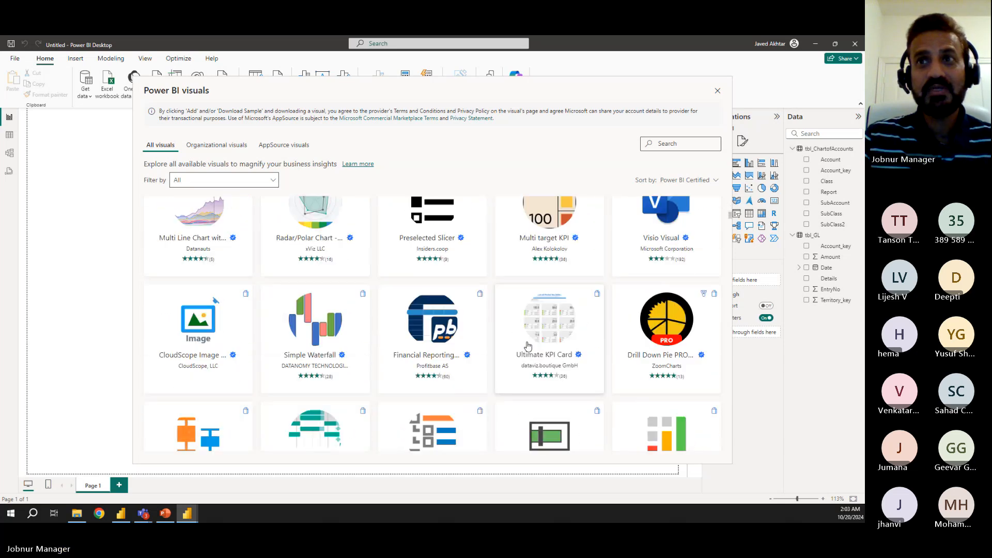
click(717, 91)
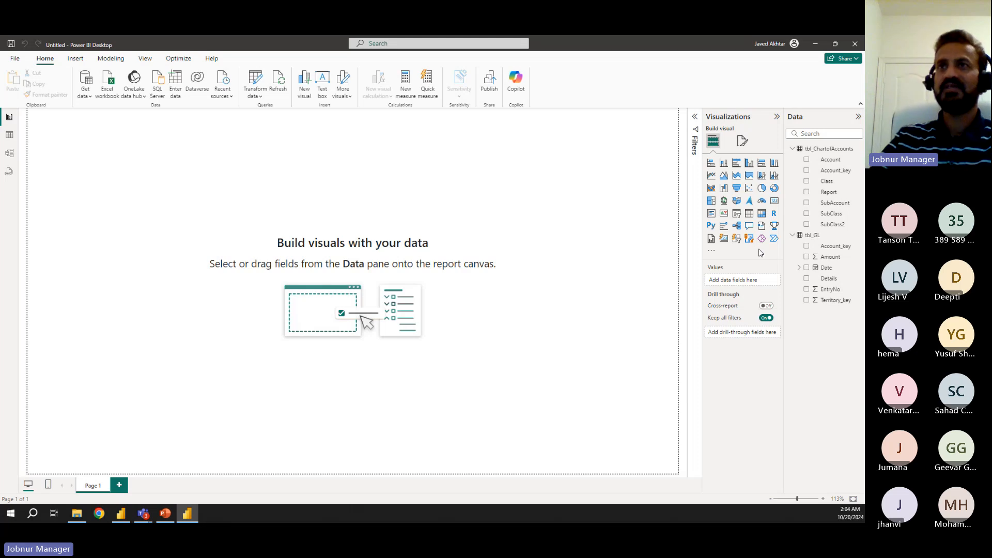
- Add a matrix visual to Page 1 and enlarge it to about half the canvas width and its full height
click(762, 215)
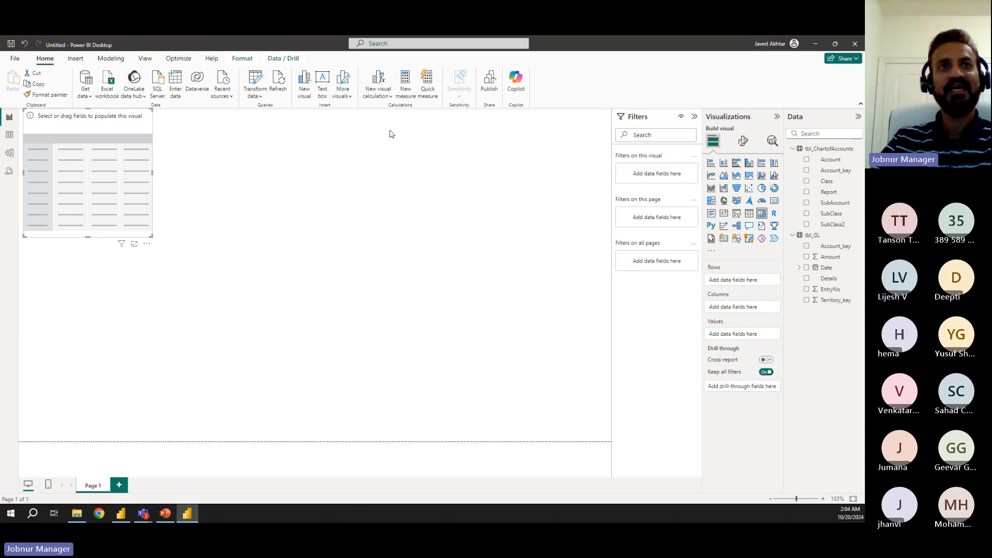
mouse_move(147, 231)
mouse_down()
mouse_move(140, 248)
mouse_move(137, 225)
mouse_up()
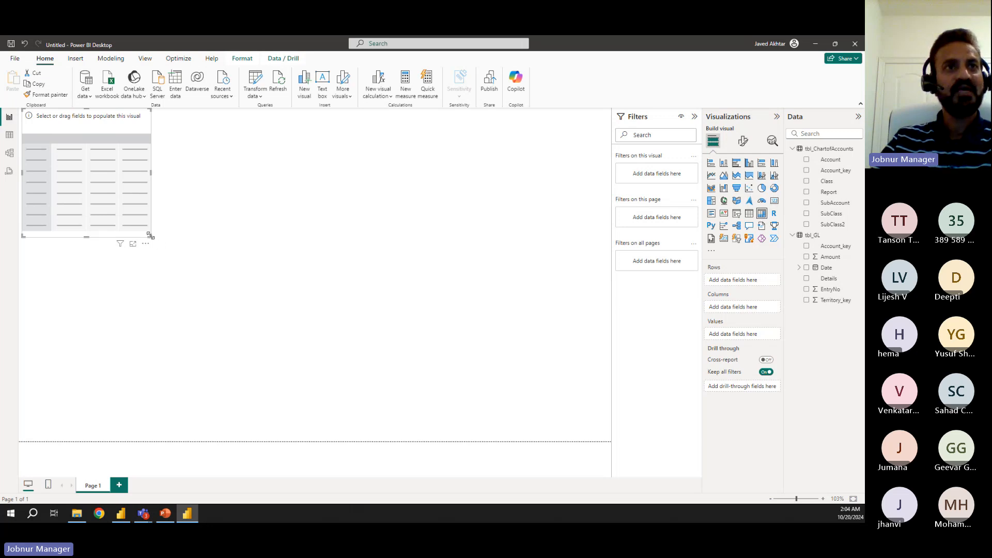
drag(150, 235, 310, 442)
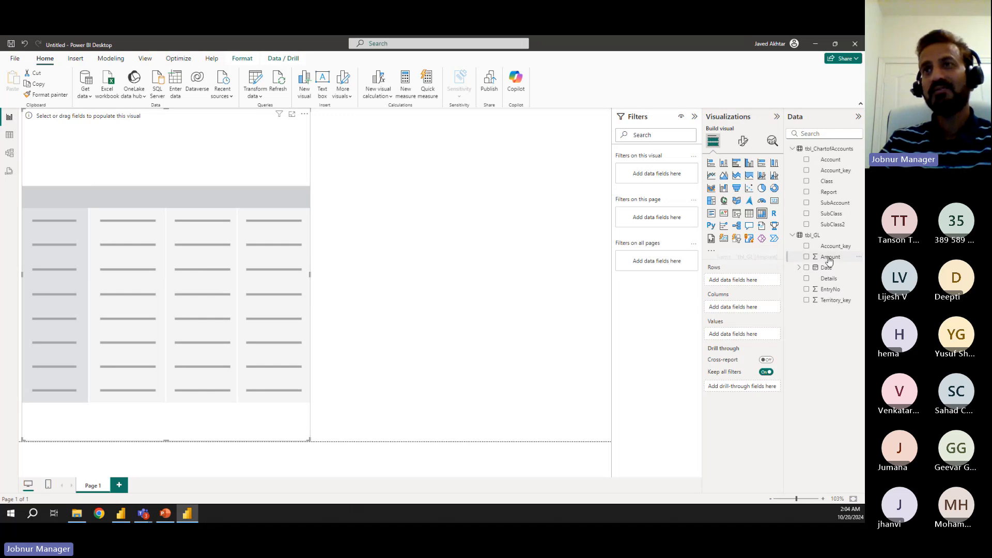
- Add tbl_GL's Amount as the matrix value, keeping the Sum aggregation, and format the field with a thousands separator
drag(829, 260, 746, 336)
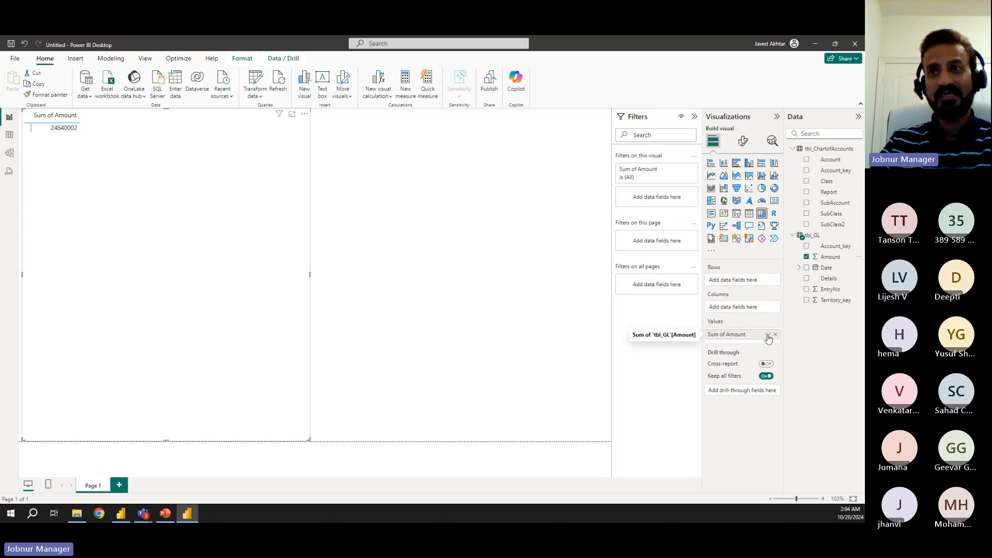
click(768, 337)
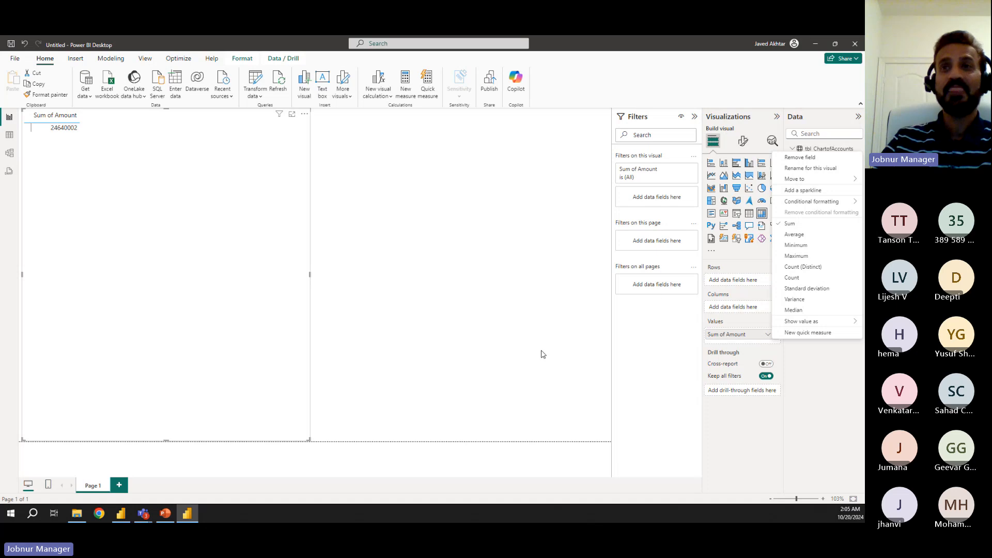
click(736, 296)
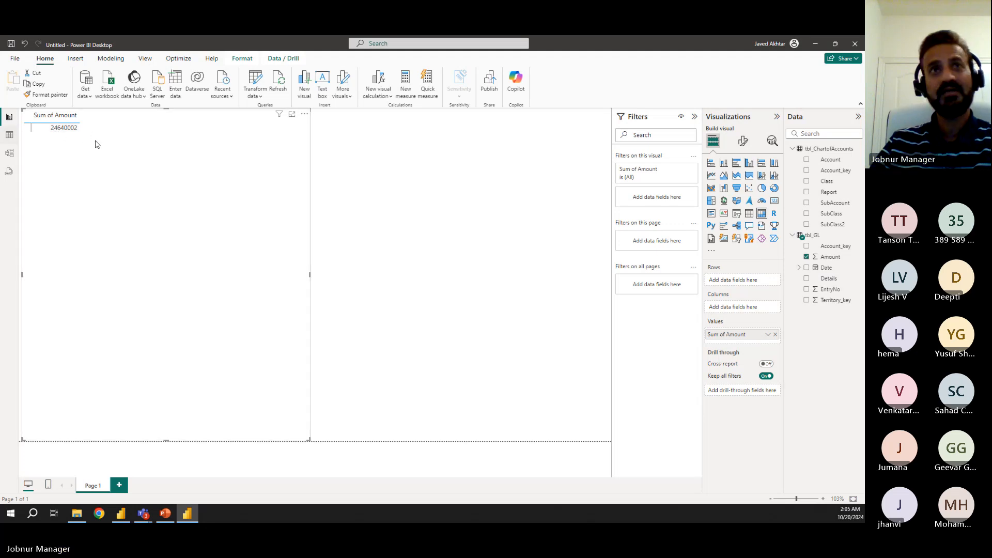
click(830, 258)
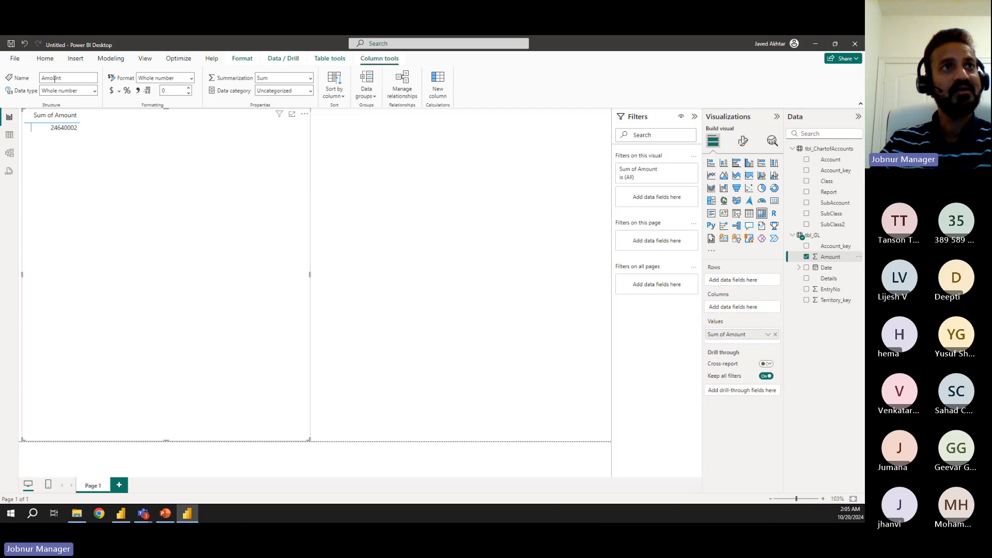
click(139, 90)
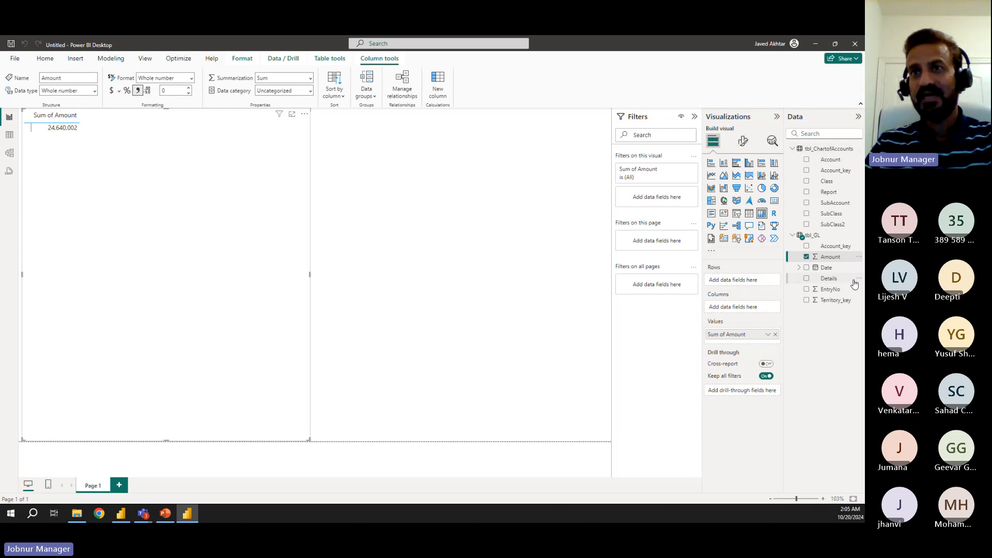
- Add Class, SubClass and SubAccount from tbl_ChartofAccounts as the matrix's row levels, in that order
drag(829, 184, 749, 286)
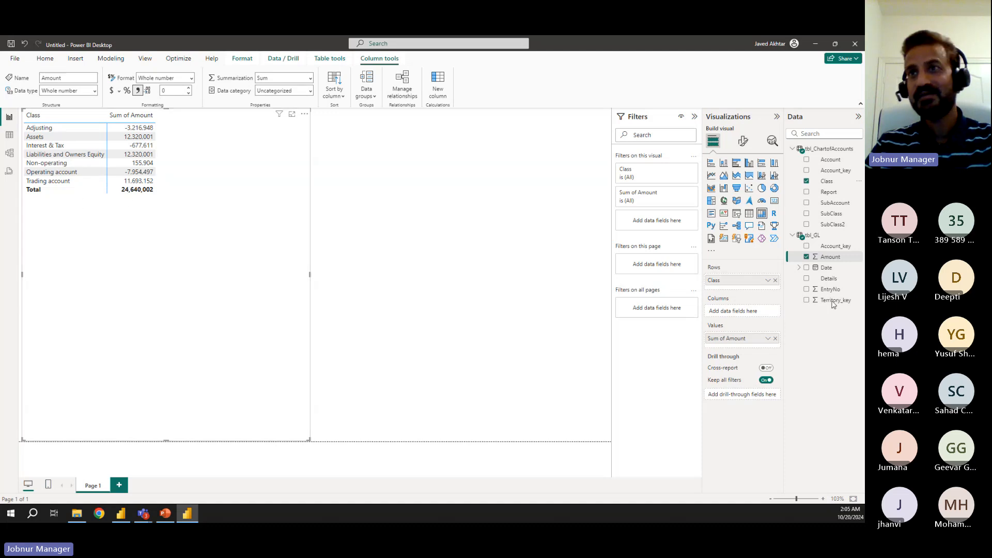
drag(832, 214, 771, 281)
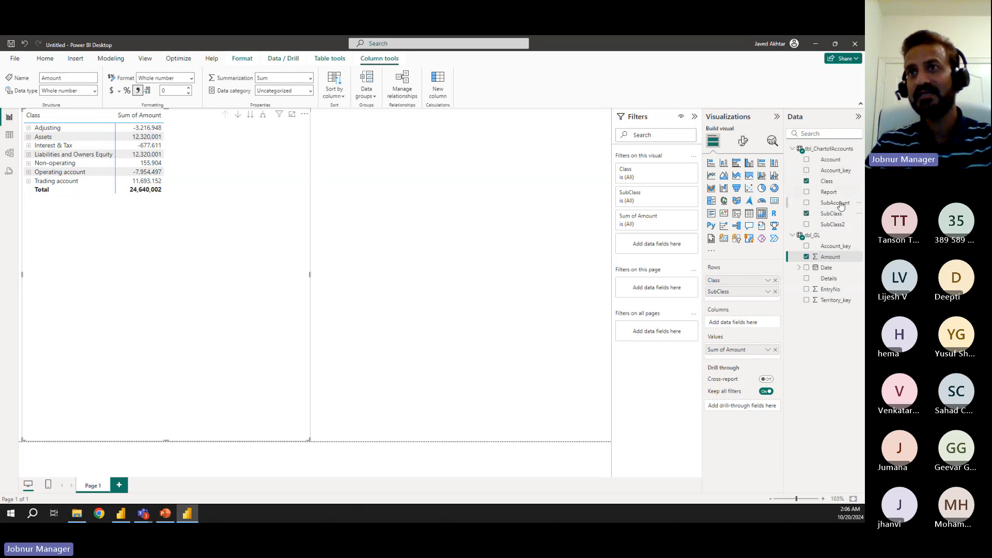
drag(841, 206, 735, 303)
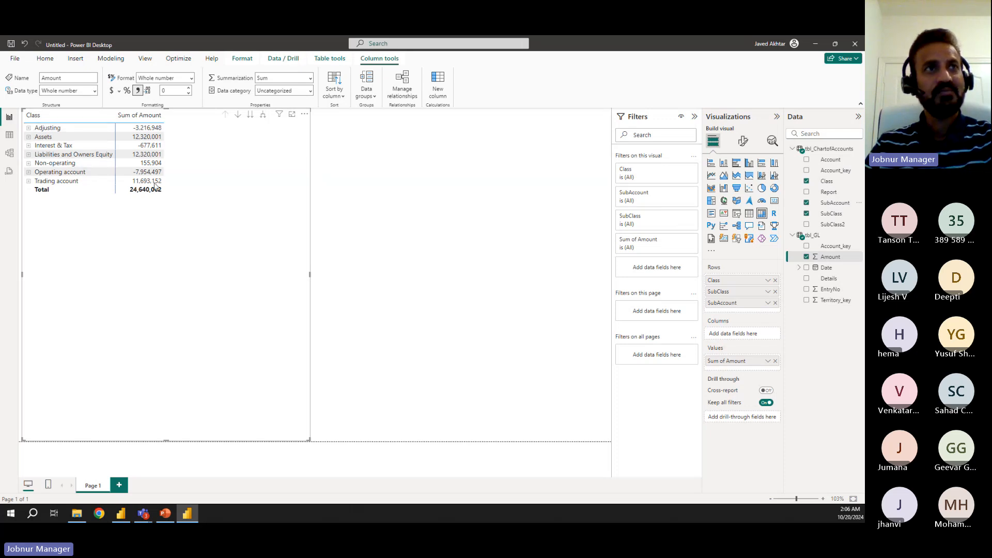
- Expand the Adjusting class down to its subaccounts and the Trading account class to its subclasses
click(30, 129)
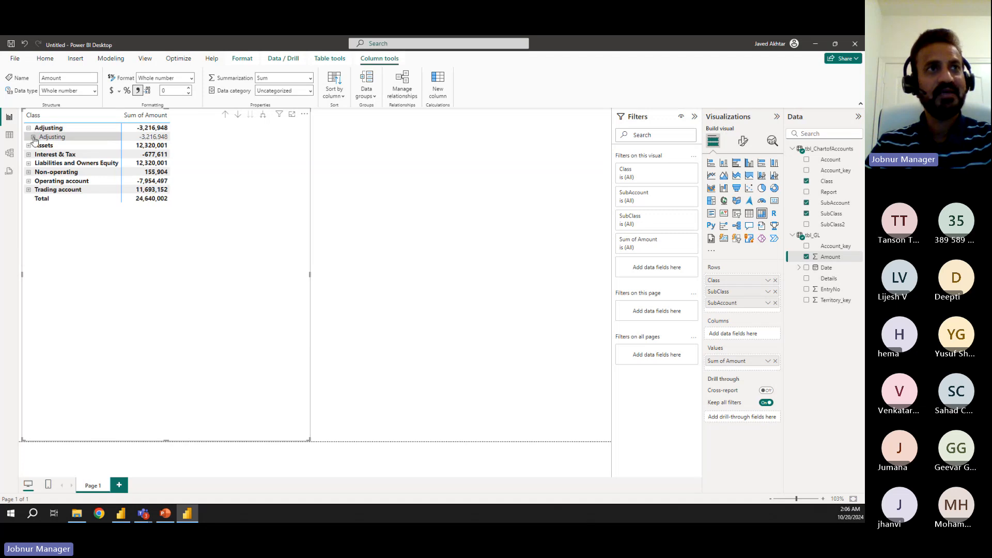
click(33, 138)
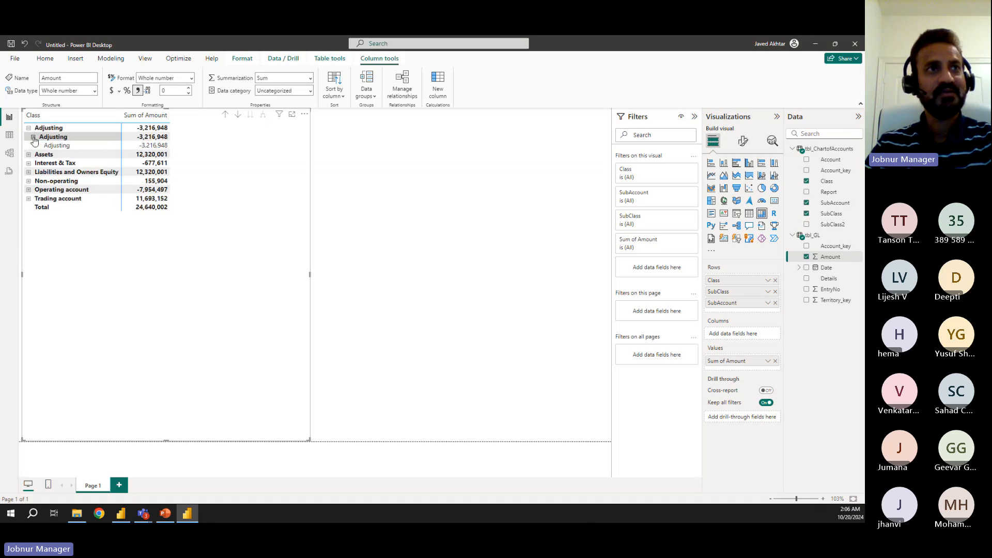
click(29, 200)
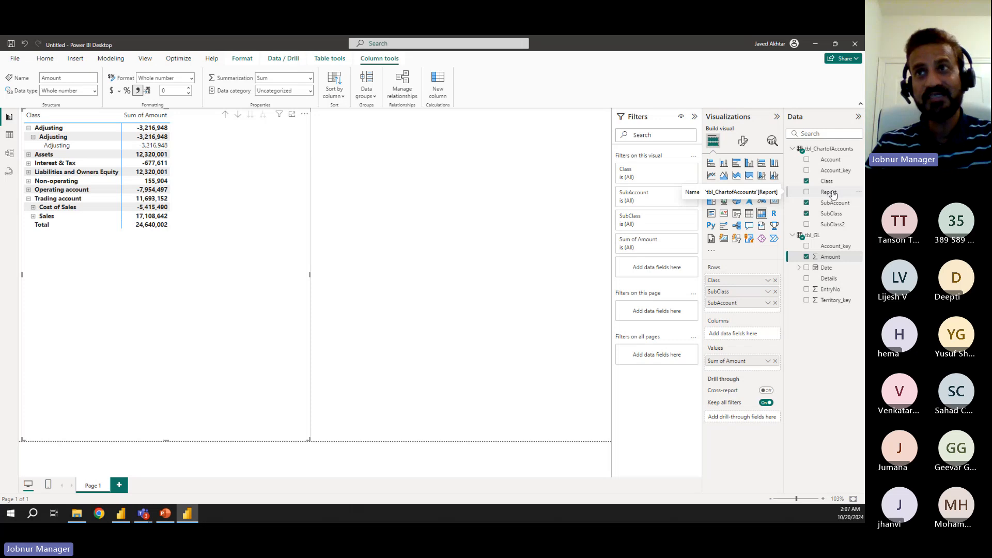
- Filter the matrix by Report to show only Profit and Loss, and collapse the Trading account class
drag(833, 196, 662, 268)
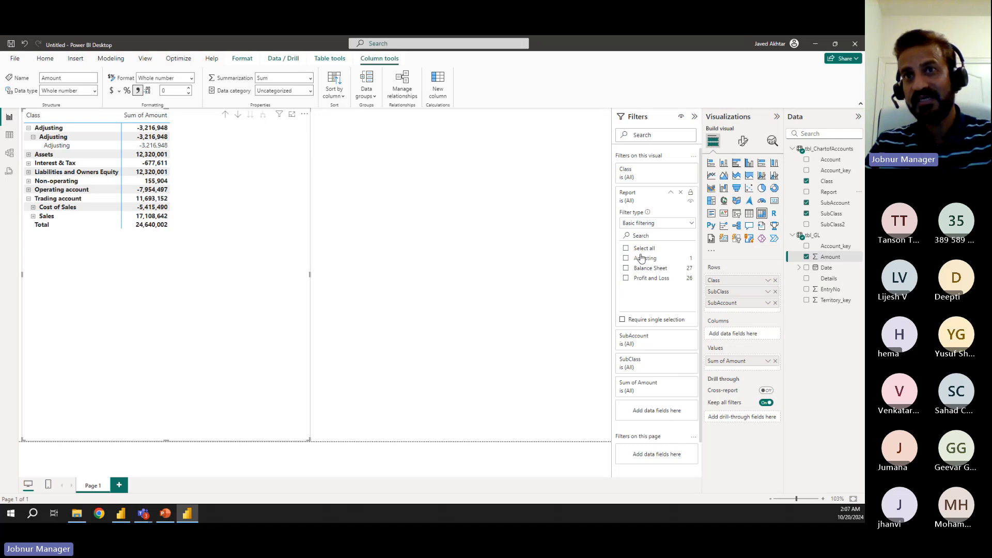
click(626, 279)
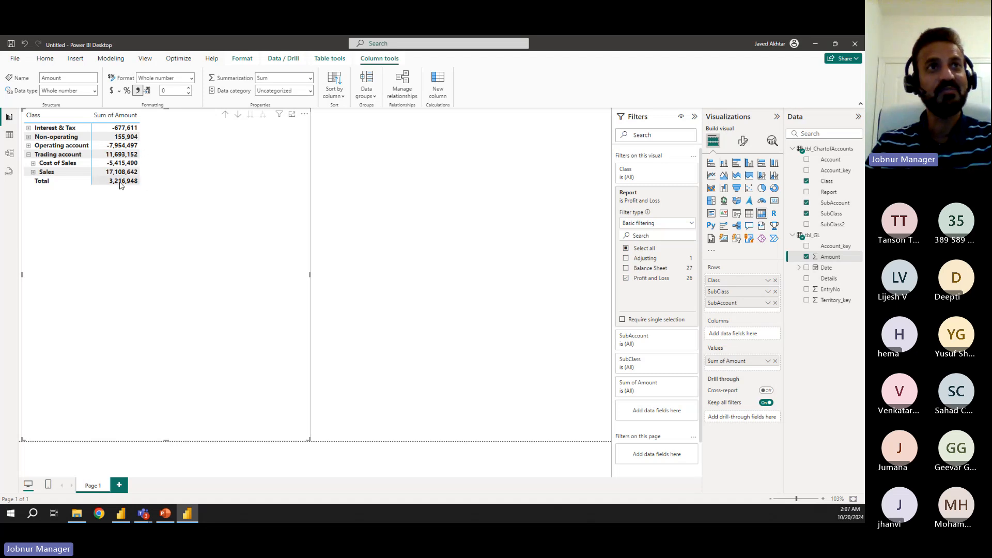
click(28, 154)
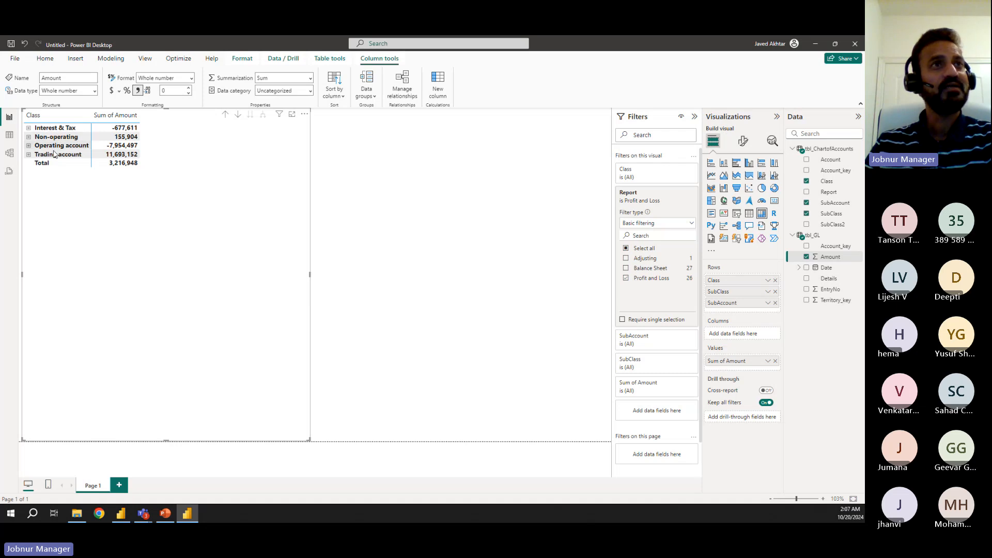
- Sort the matrix by Class in descending order and expand Trading account, Operating account, Non-operating and Interest & Tax to their subclasses
click(29, 117)
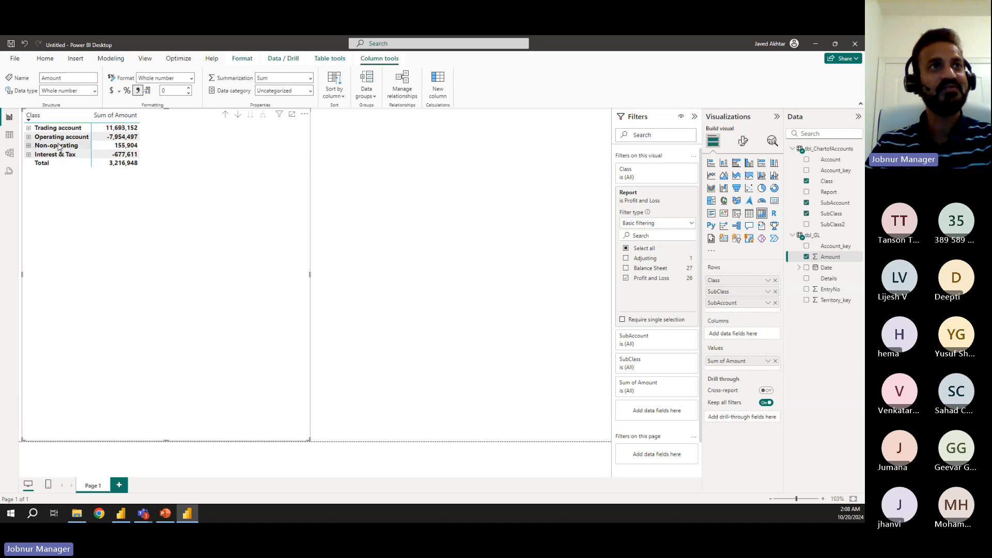
click(28, 128)
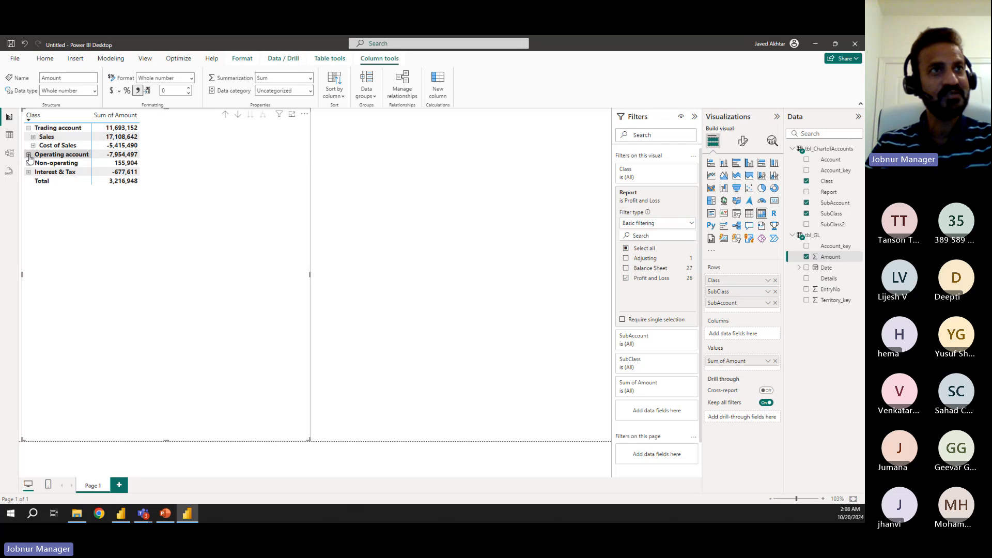
click(28, 155)
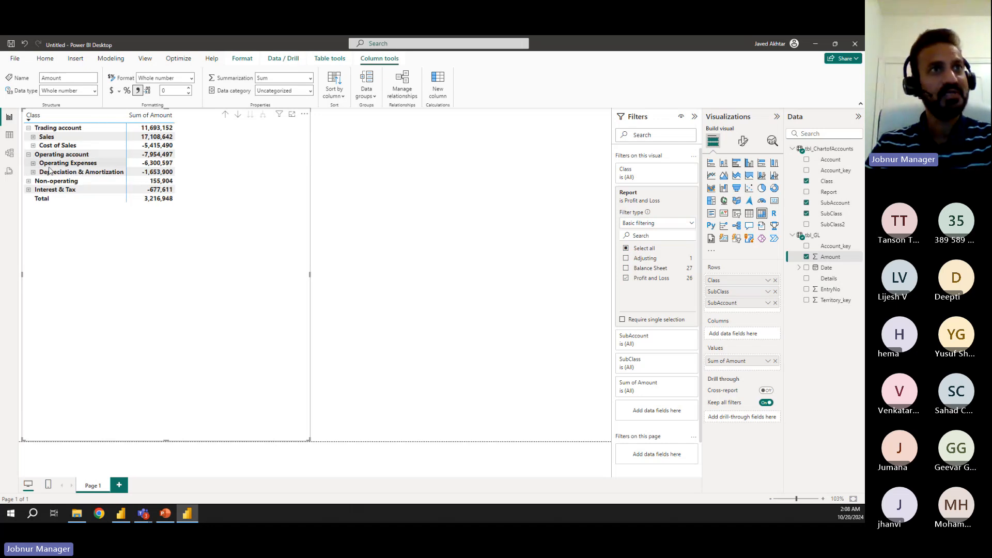
click(29, 184)
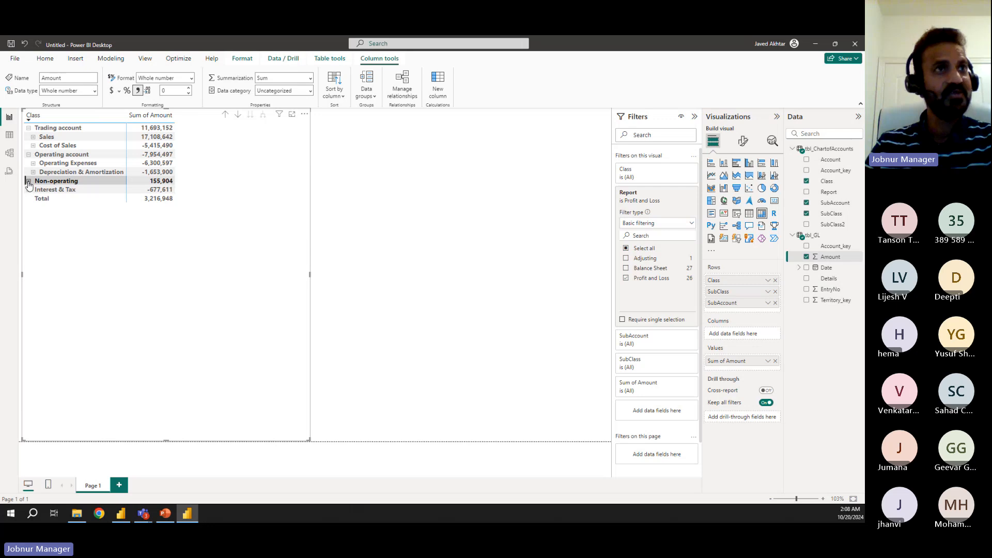
click(29, 182)
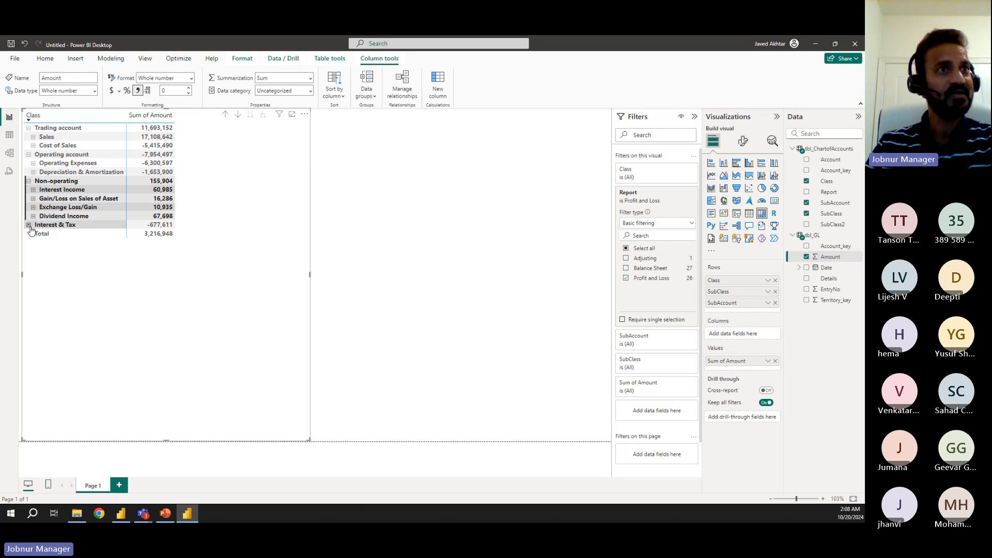
click(29, 225)
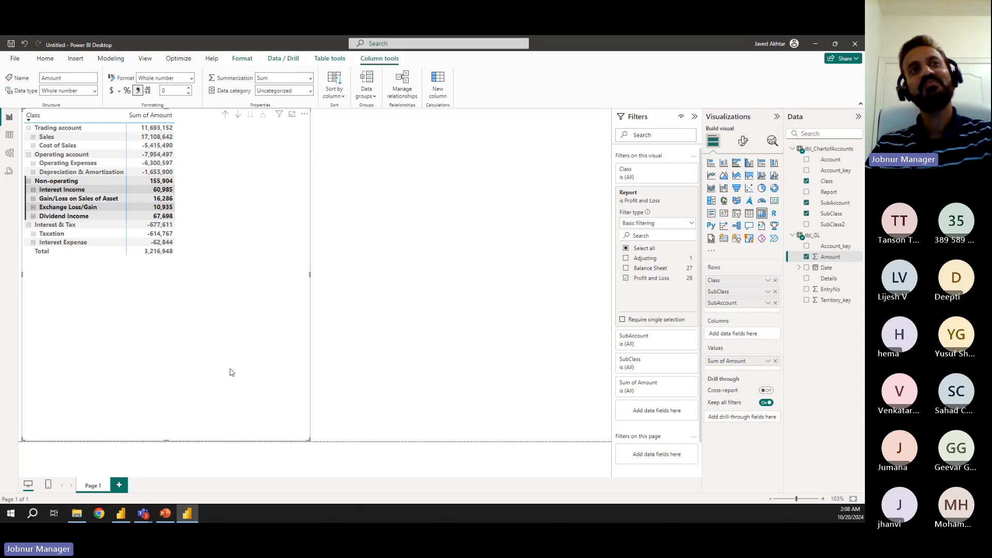
- Add Year from tbl_GL's Date Hierarchy to the matrix columns and resize the matrix to fit its contents closely
drag(309, 439, 251, 274)
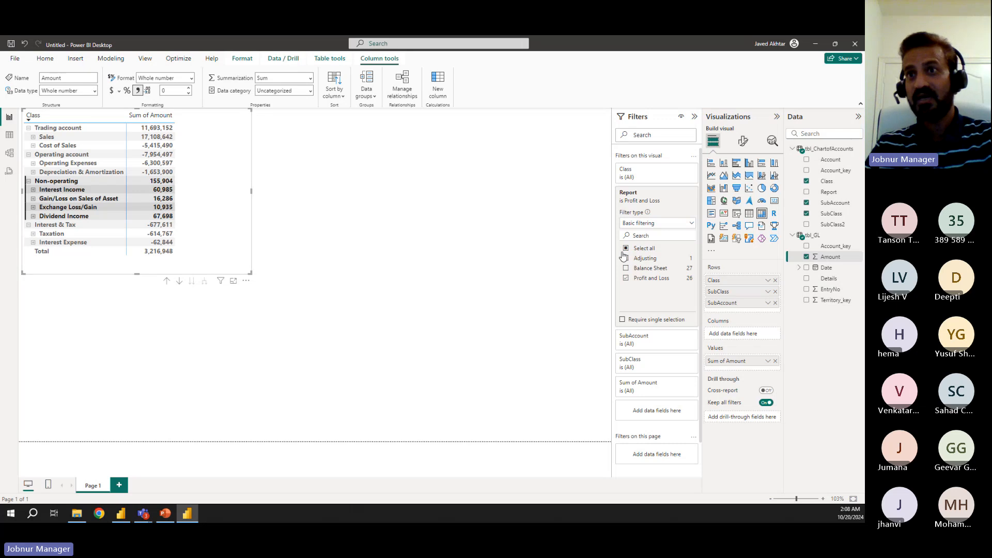
click(799, 268)
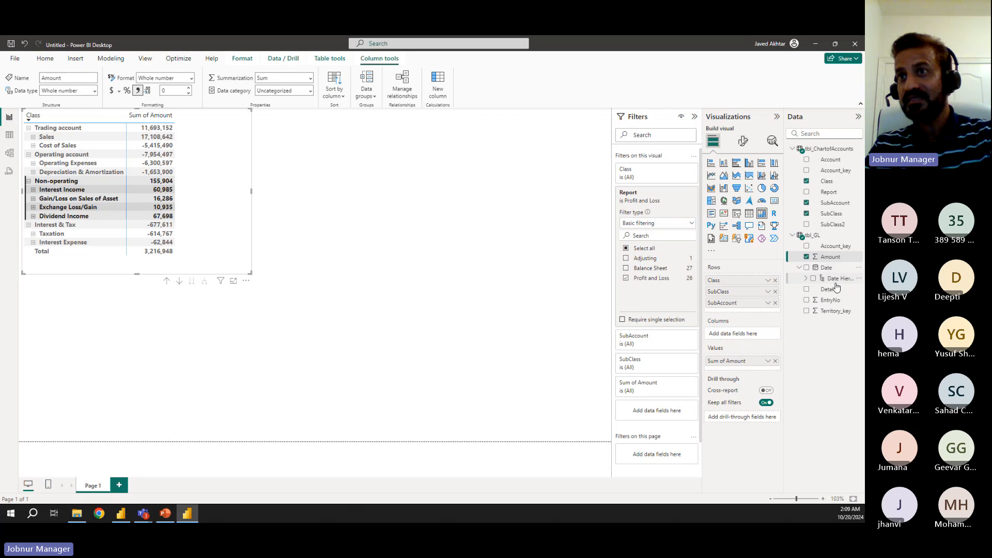
click(805, 279)
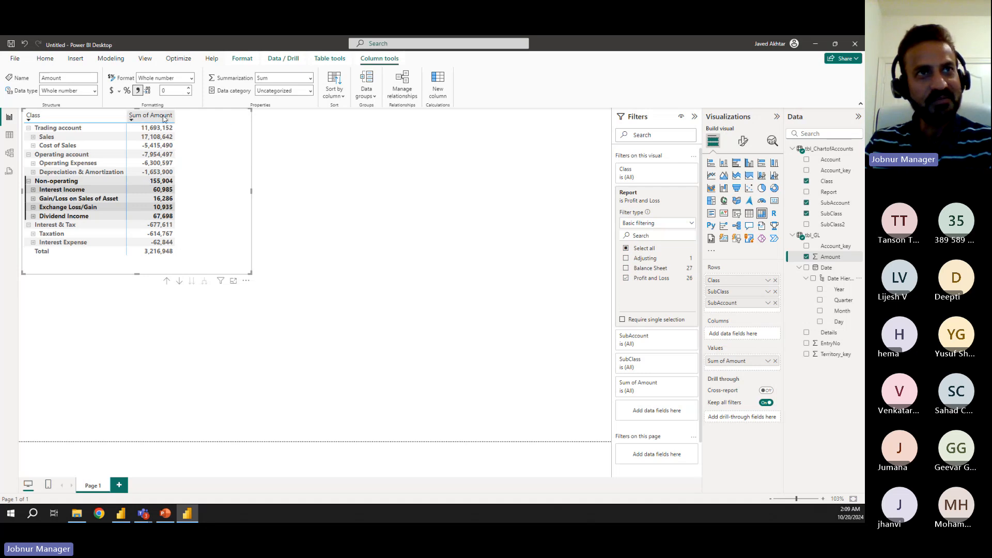
drag(251, 272, 351, 312)
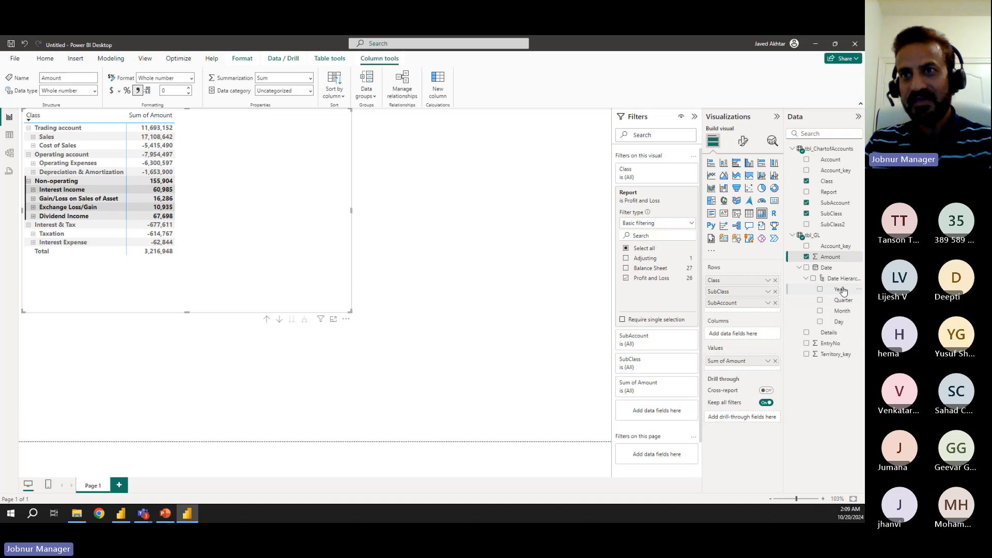
drag(840, 290, 758, 335)
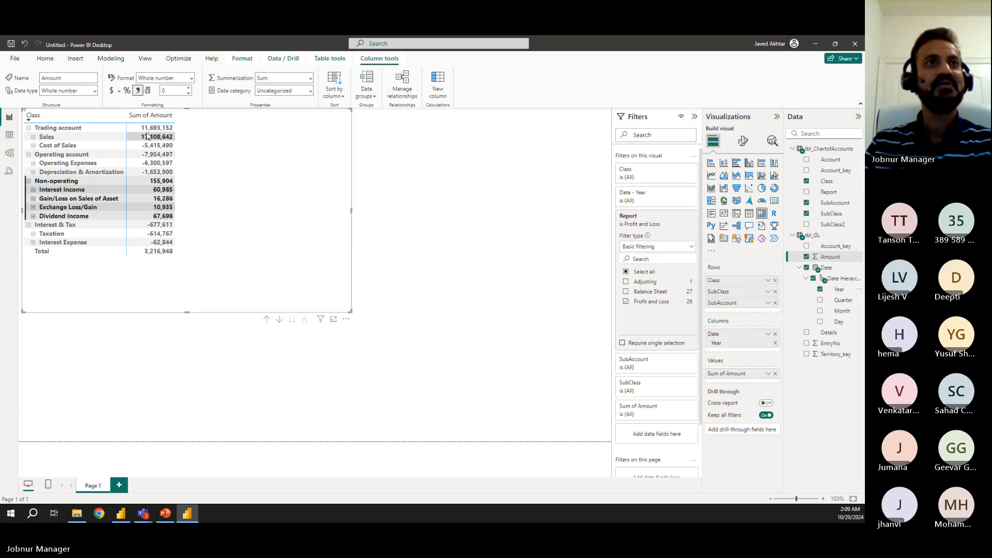
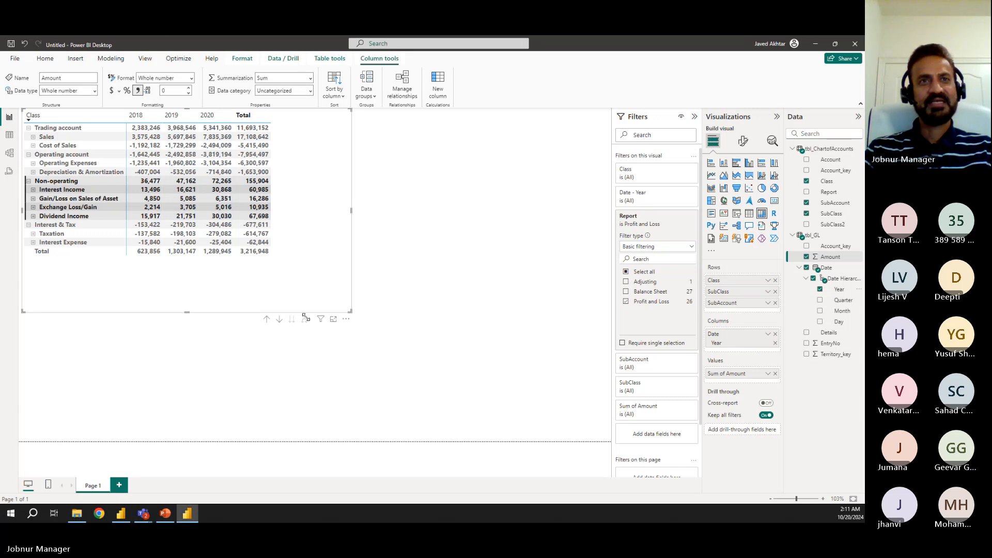
drag(350, 312, 273, 273)
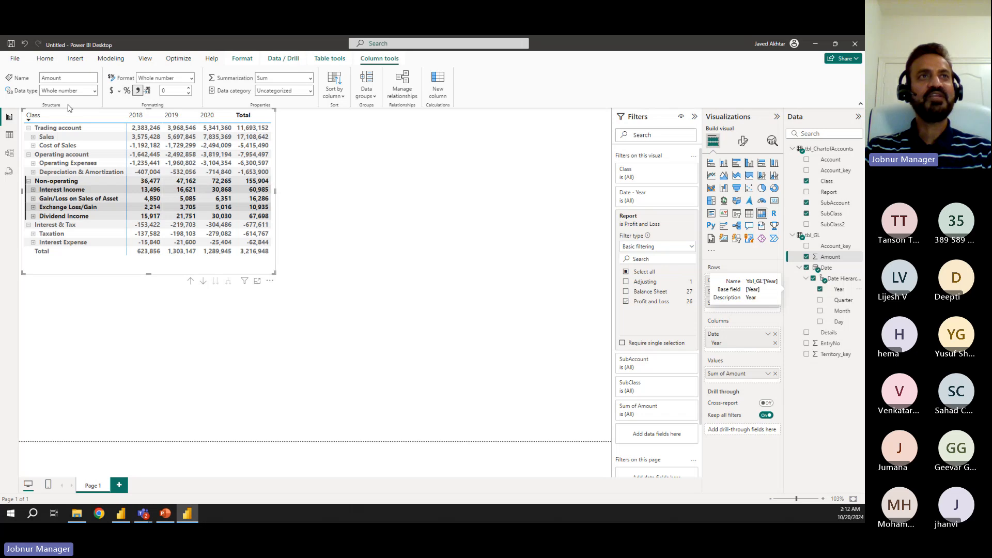
- Open the list of common data sources for getting data
click(45, 58)
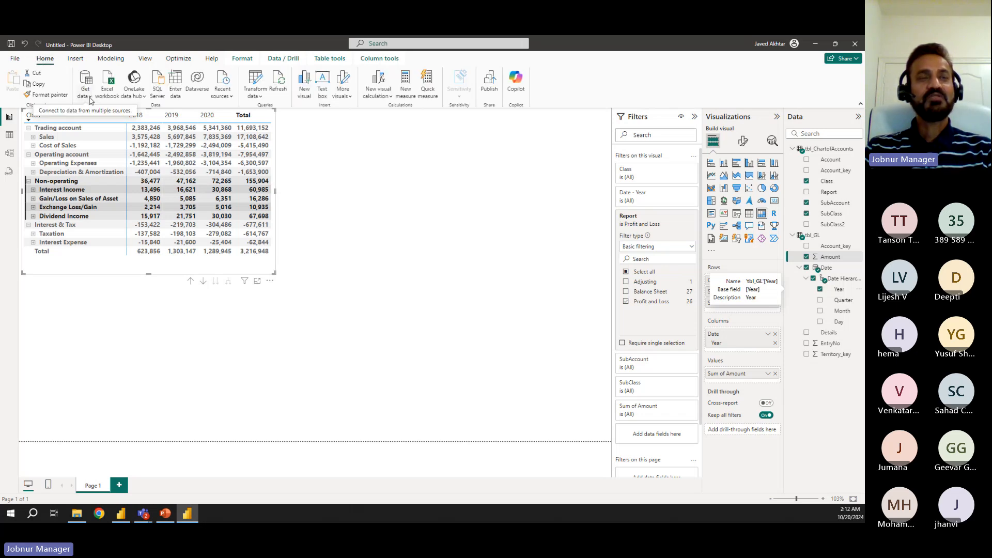
click(90, 98)
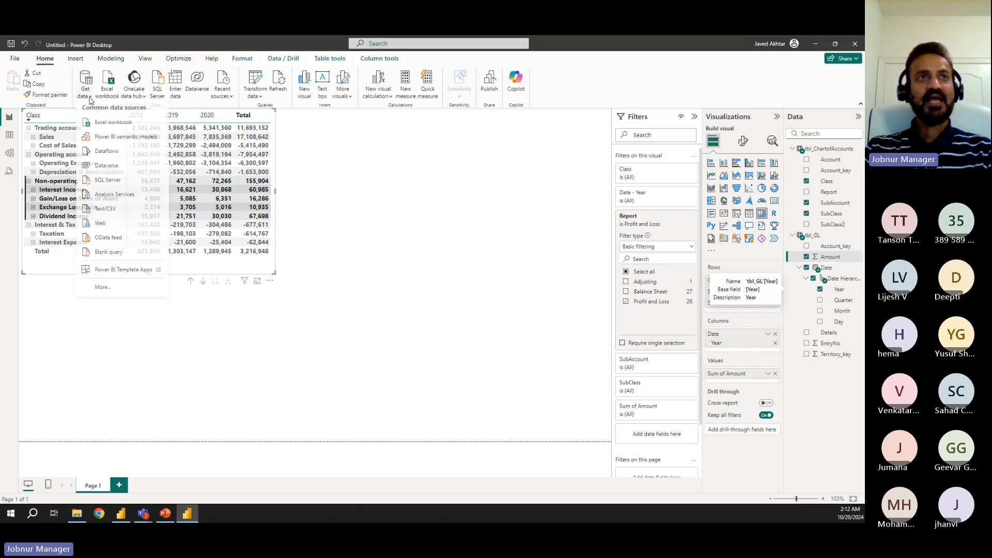
- Browse the full list of available data connectors, search it for "tal", and clear the search
click(110, 292)
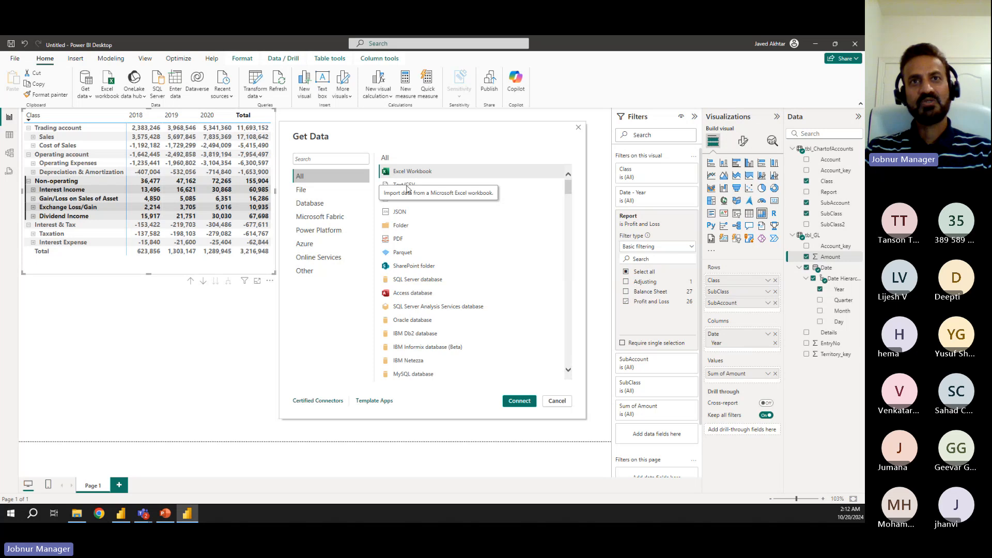
scroll(421, 267, down, 6)
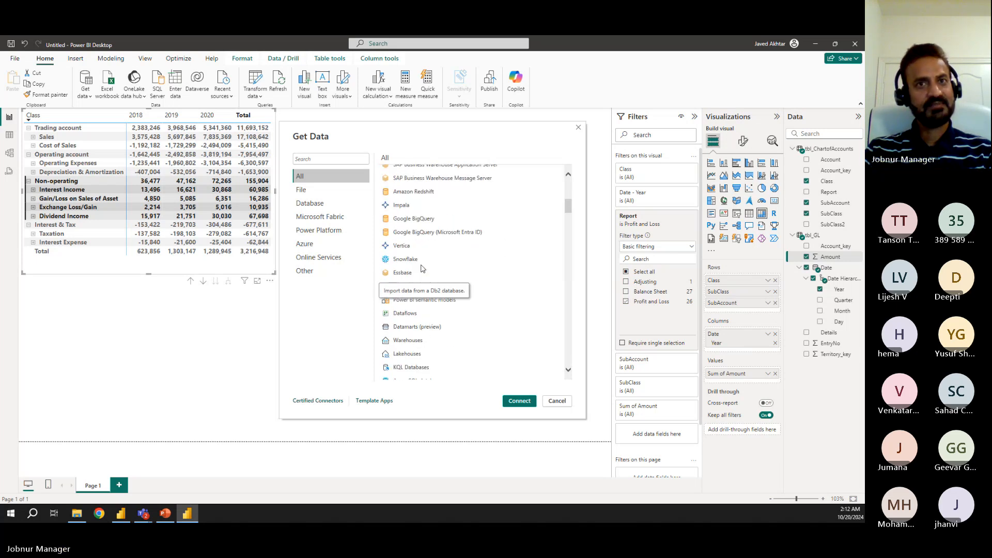
scroll(421, 268, down, 8)
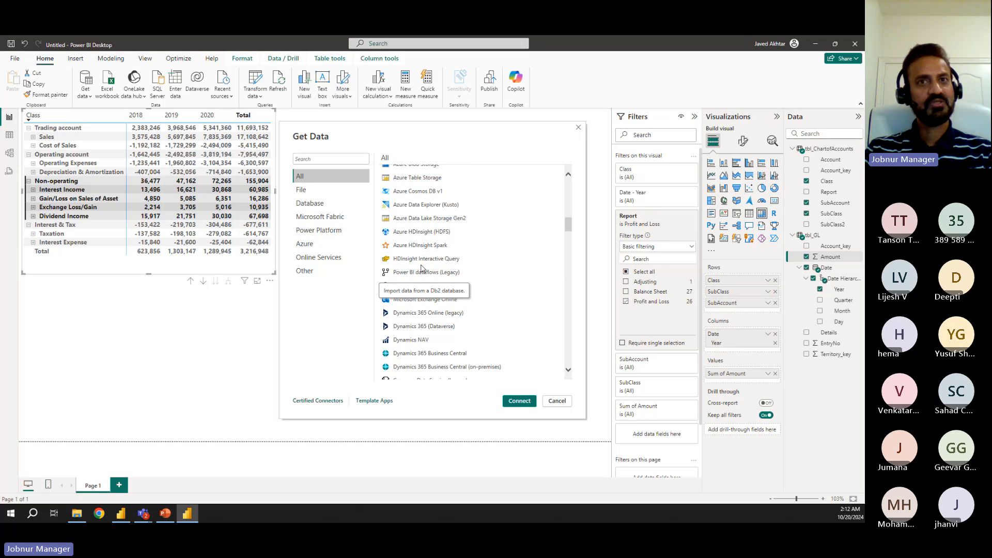
scroll(422, 268, up, 15)
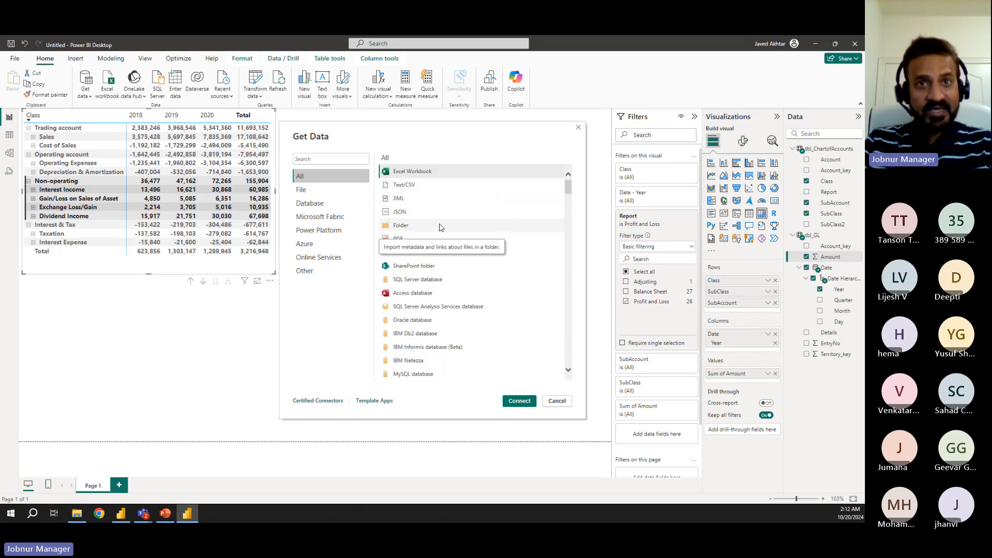
click(338, 160)
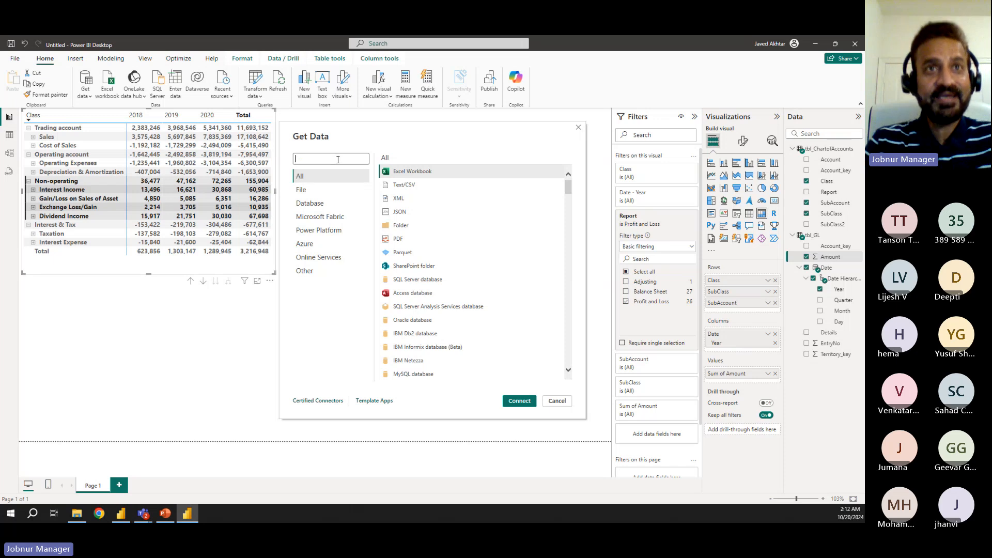
text(ta)
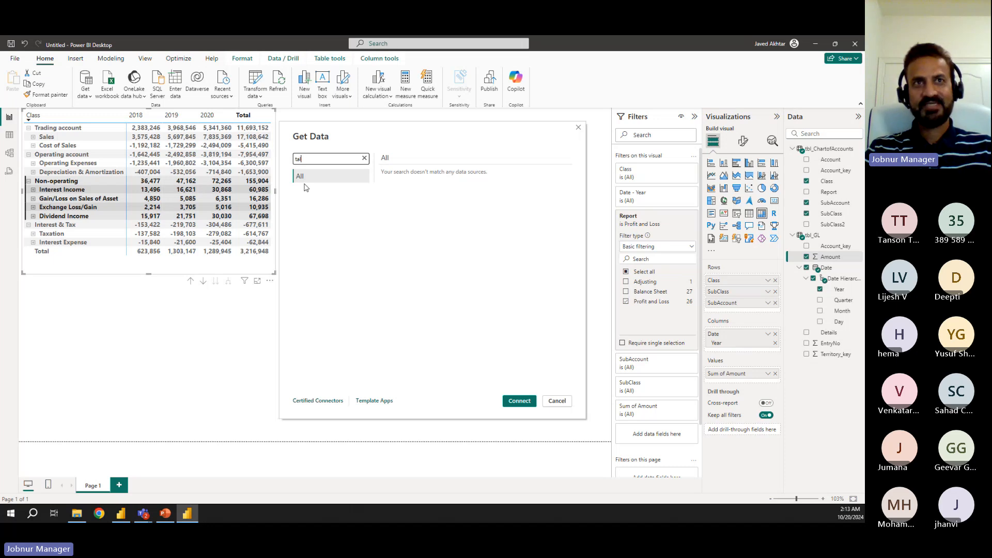
key(BackSpace)
key(BackSpace)
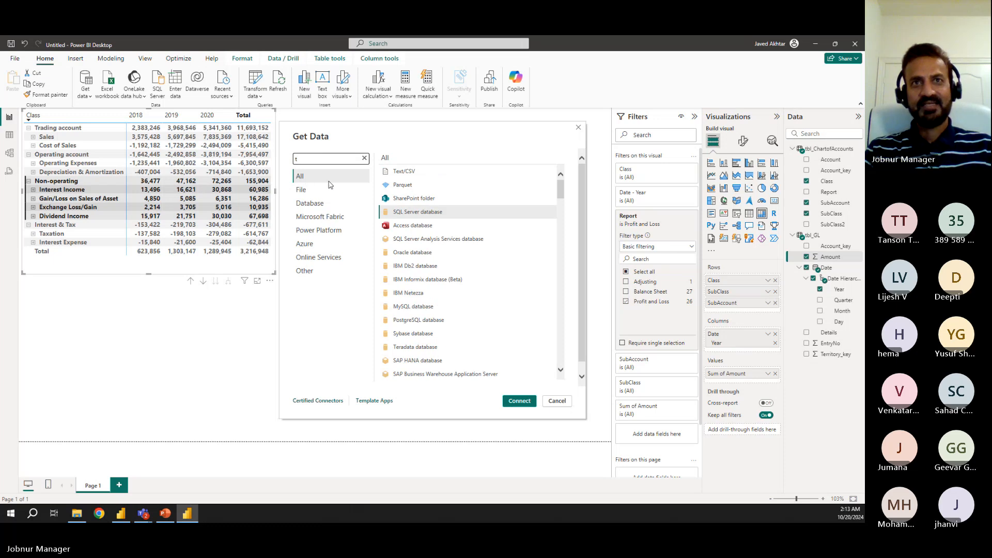
key(BackSpace)
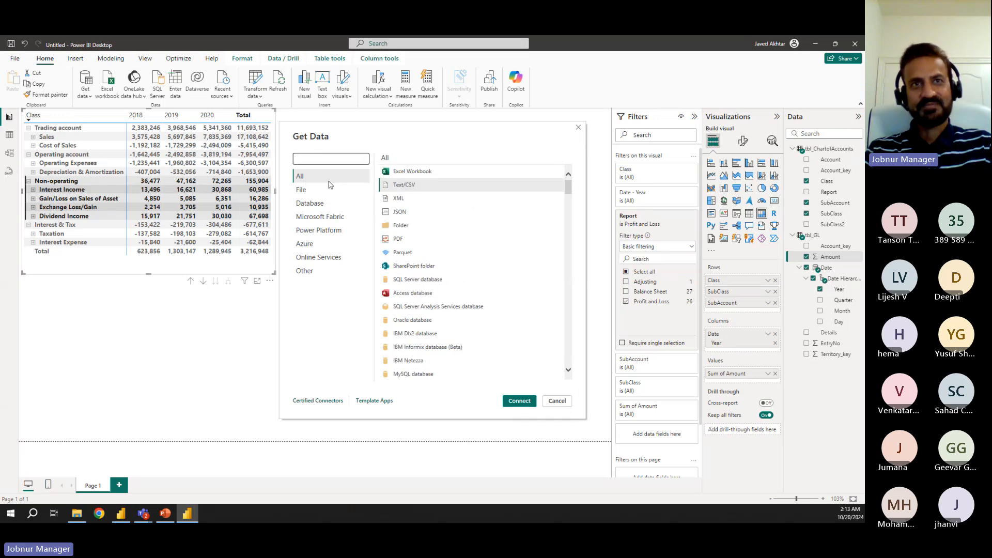
- Open the ODBC connector from the Other category, review the available data source names, and cancel the connection
click(320, 270)
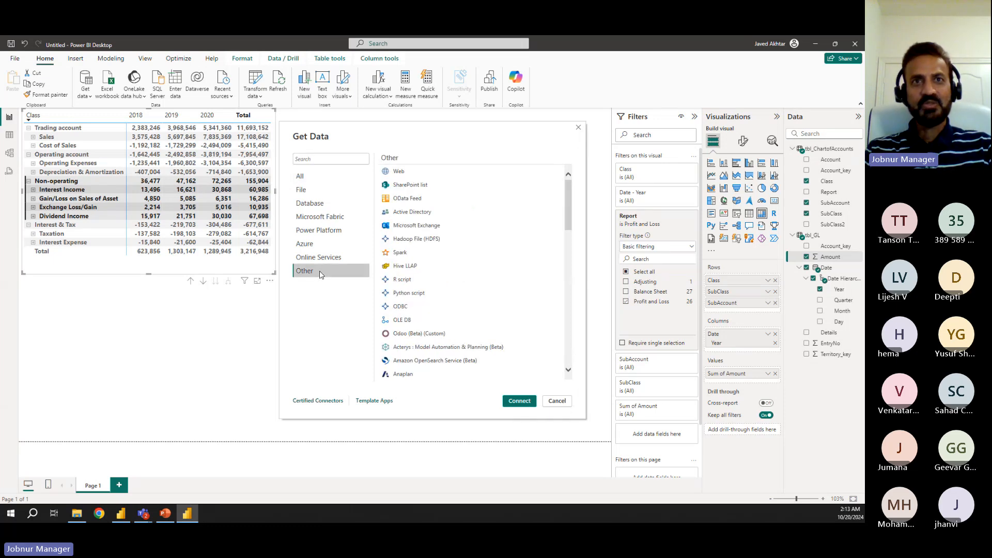
click(426, 308)
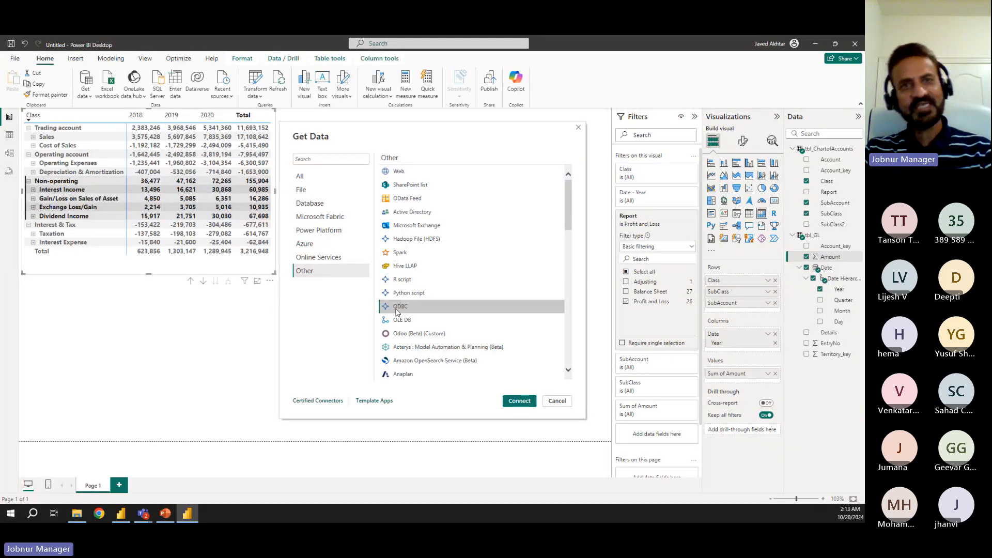
click(519, 402)
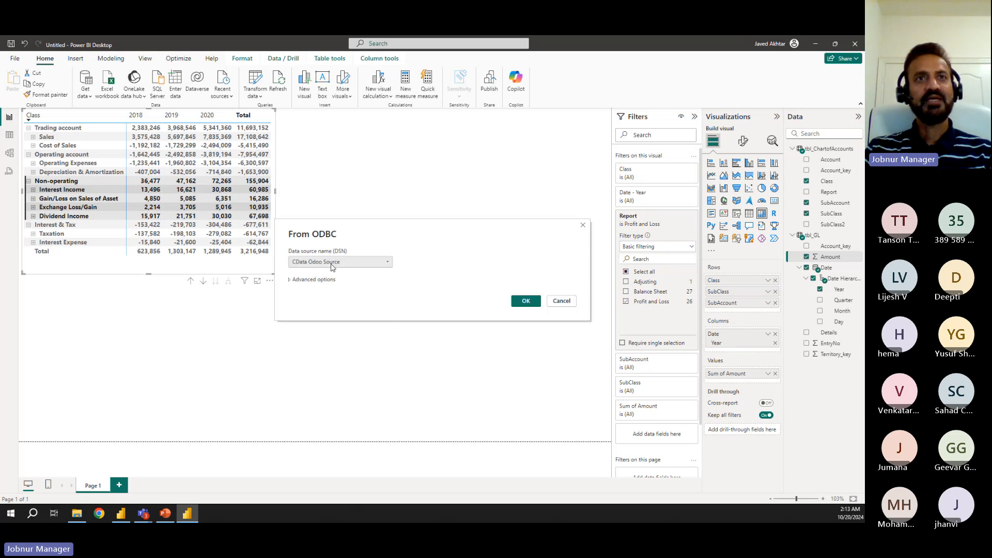
click(389, 263)
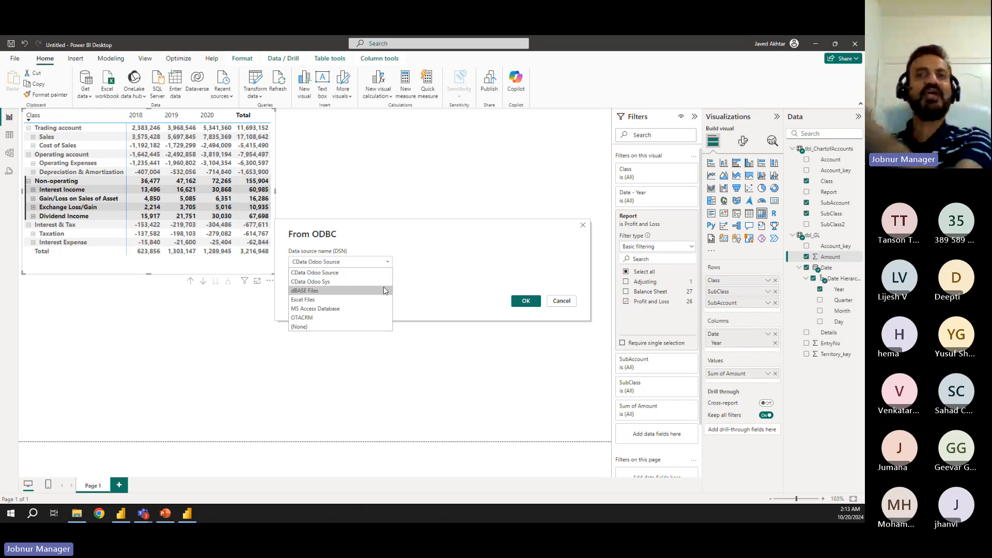
click(557, 303)
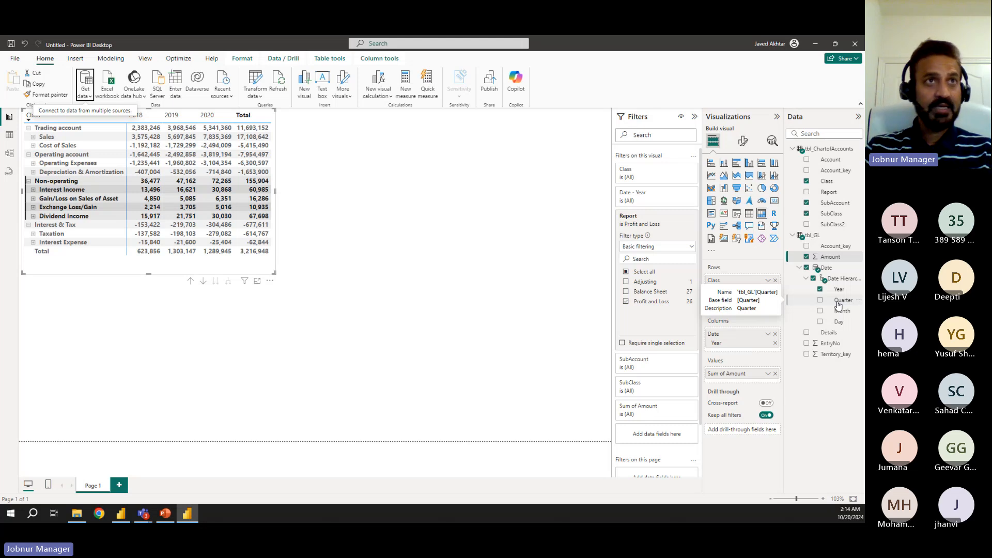
click(91, 98)
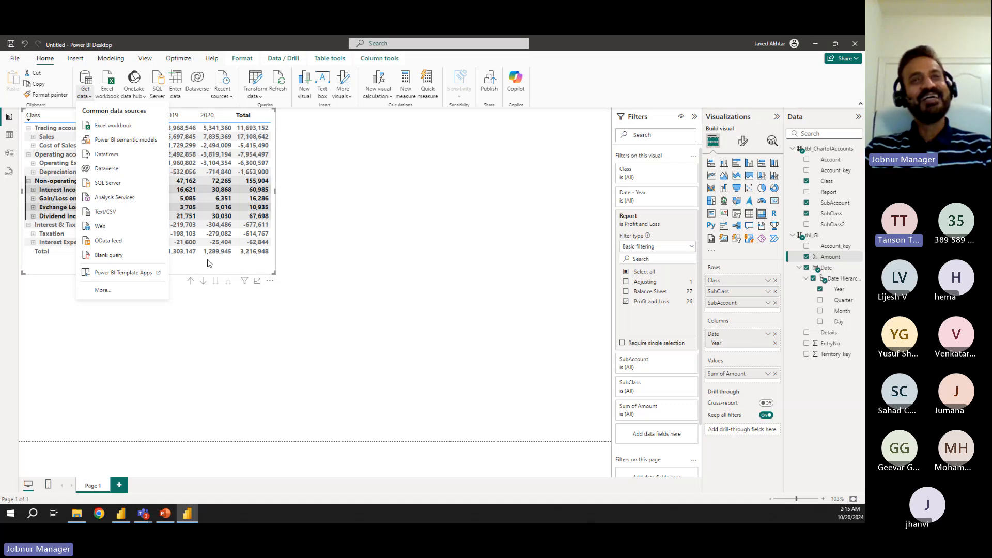
click(454, 270)
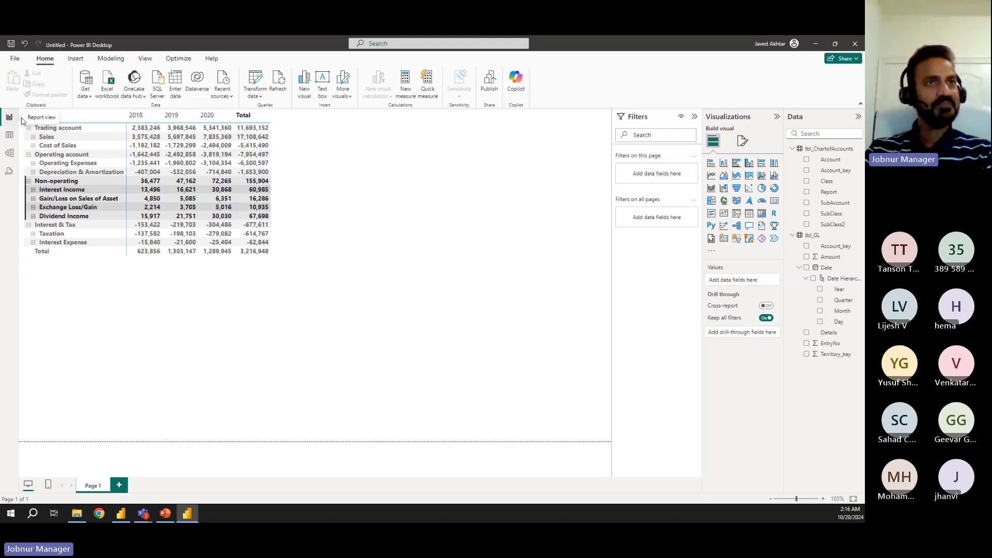
- In the model view, move the tbl_ChartofAccounts card farther from tbl_GL and delete the relationship between the two tables
click(10, 154)
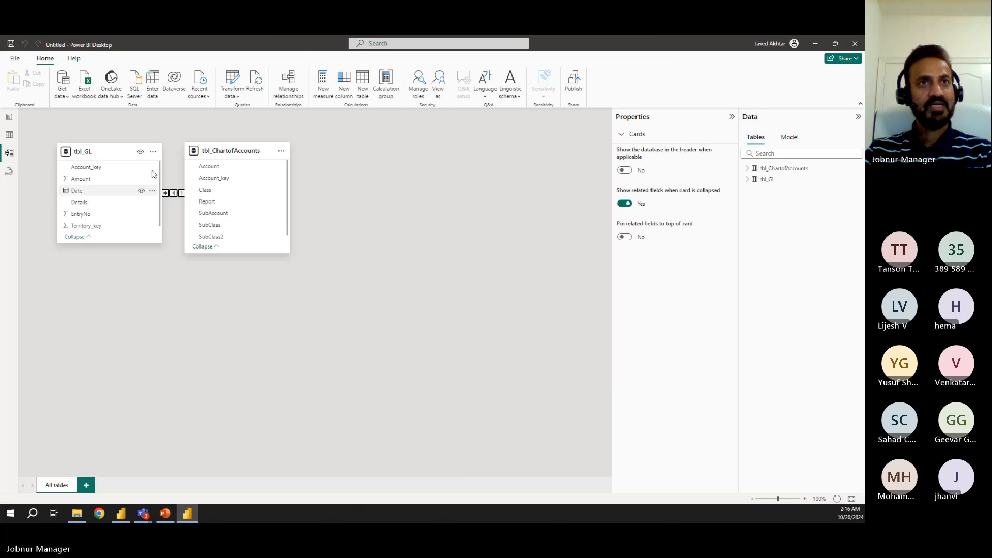
drag(215, 150, 335, 150)
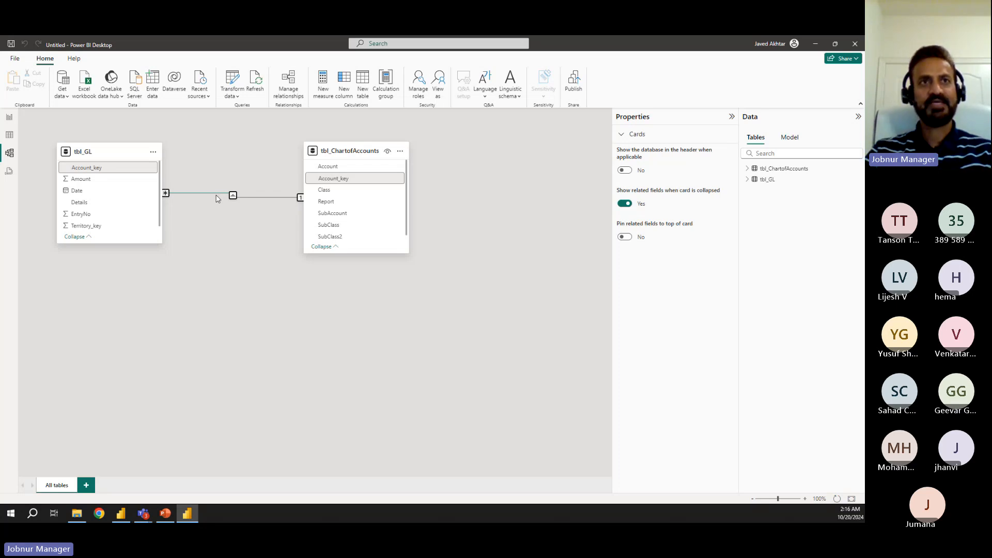
right_click(217, 194)
click(226, 202)
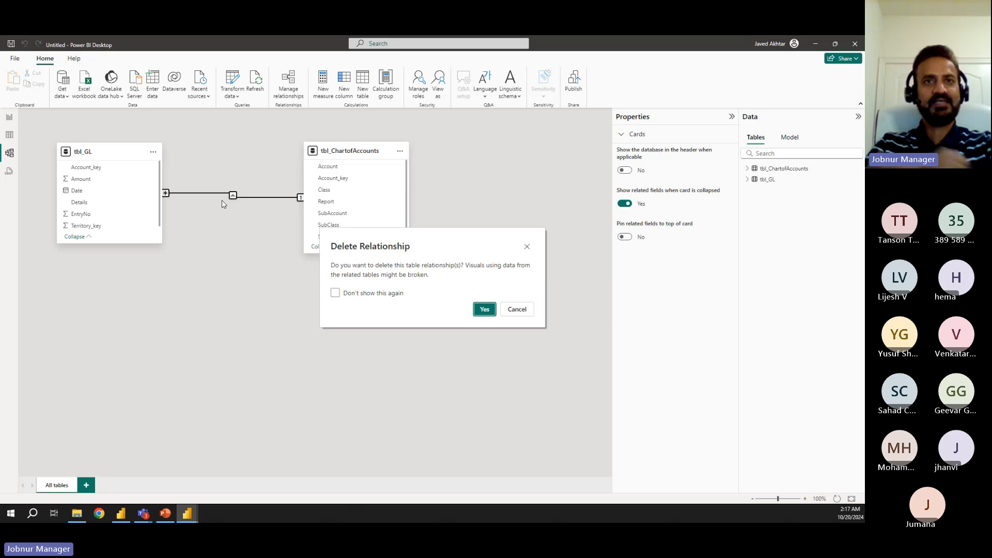
click(484, 309)
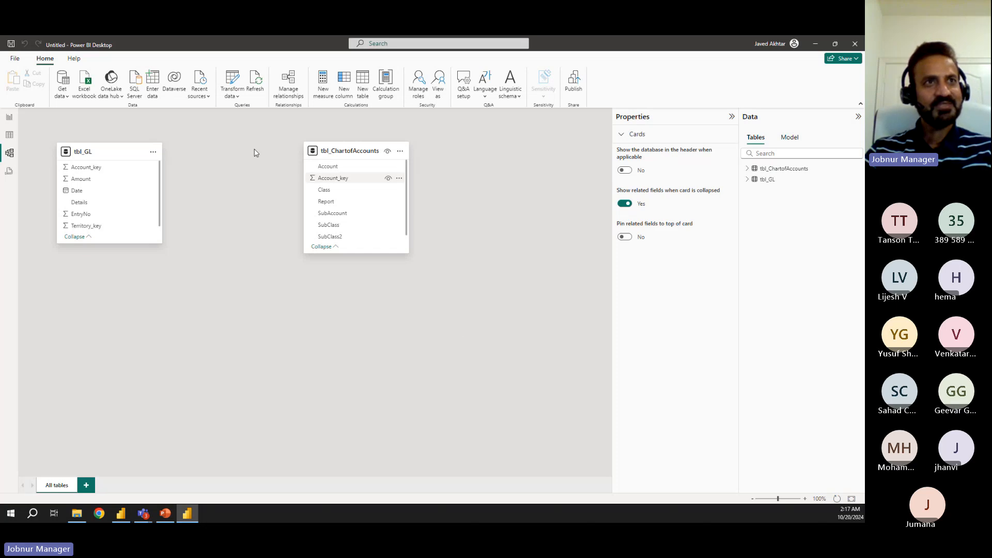
- Create an active many-to-one relationship from Account_key in tbl_GL to Account_key in tbl_ChartofAccounts, with single cross-filter direction
drag(89, 169, 345, 179)
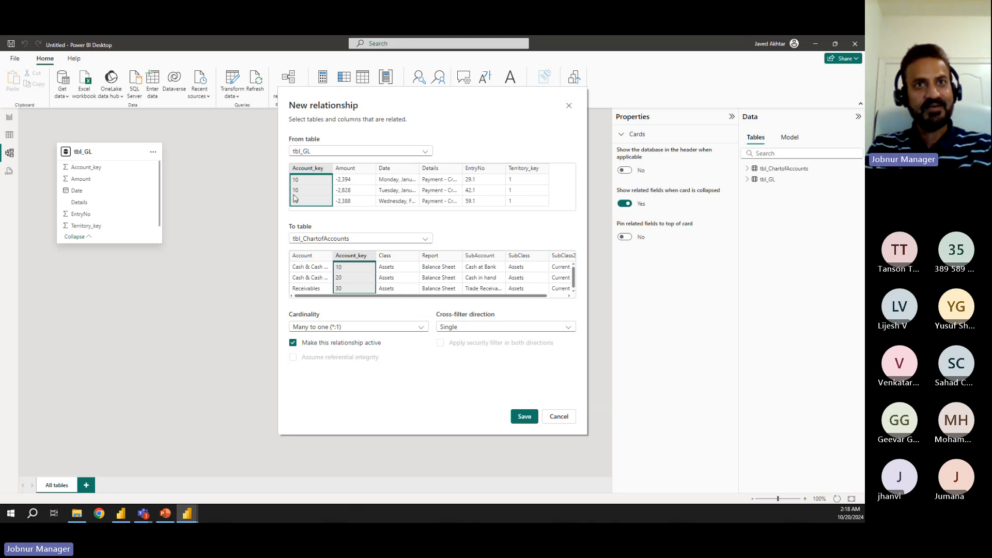
click(292, 342)
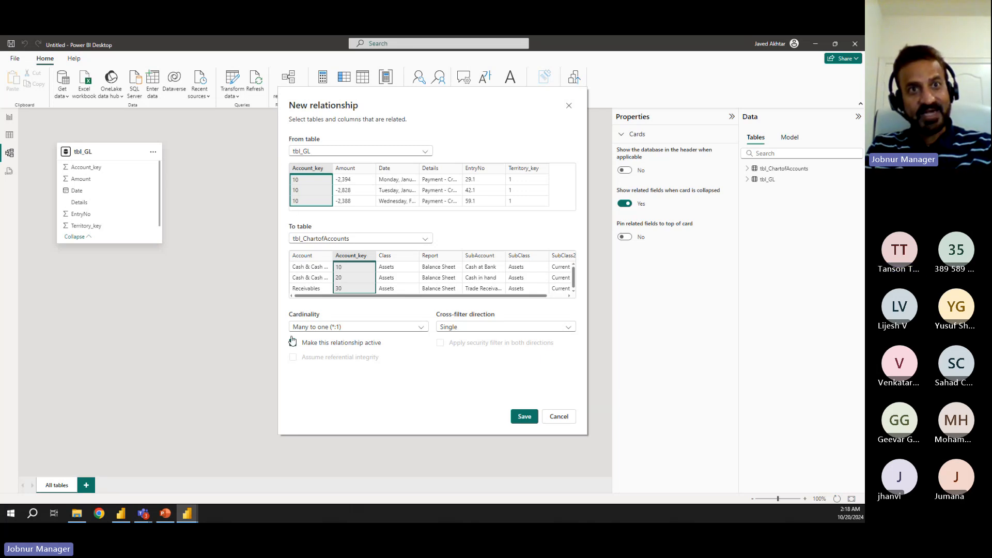
click(292, 342)
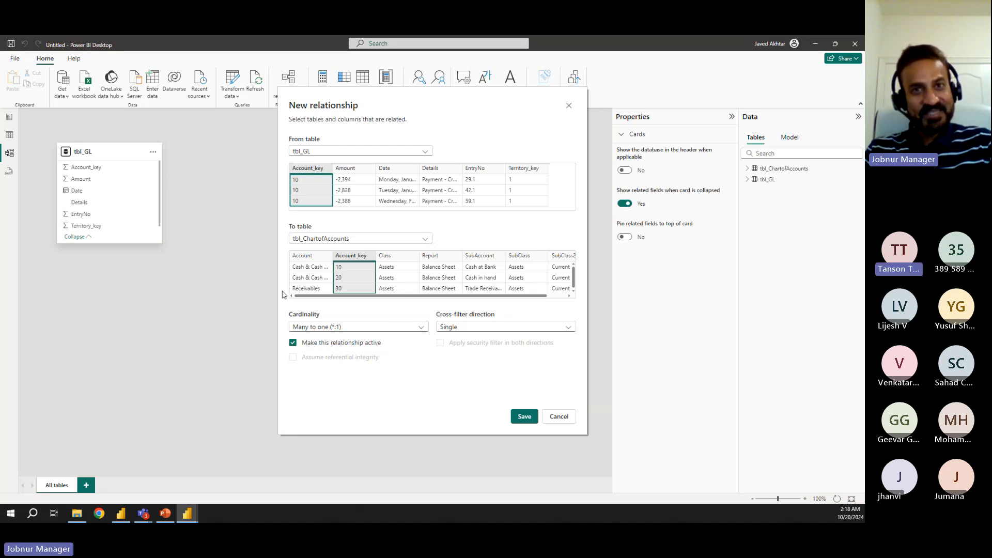
click(423, 328)
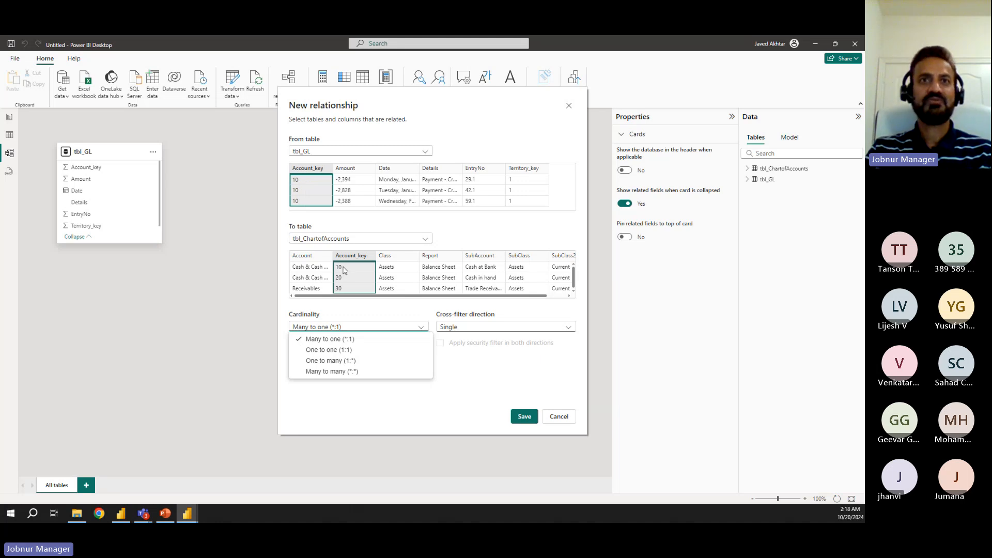
click(522, 379)
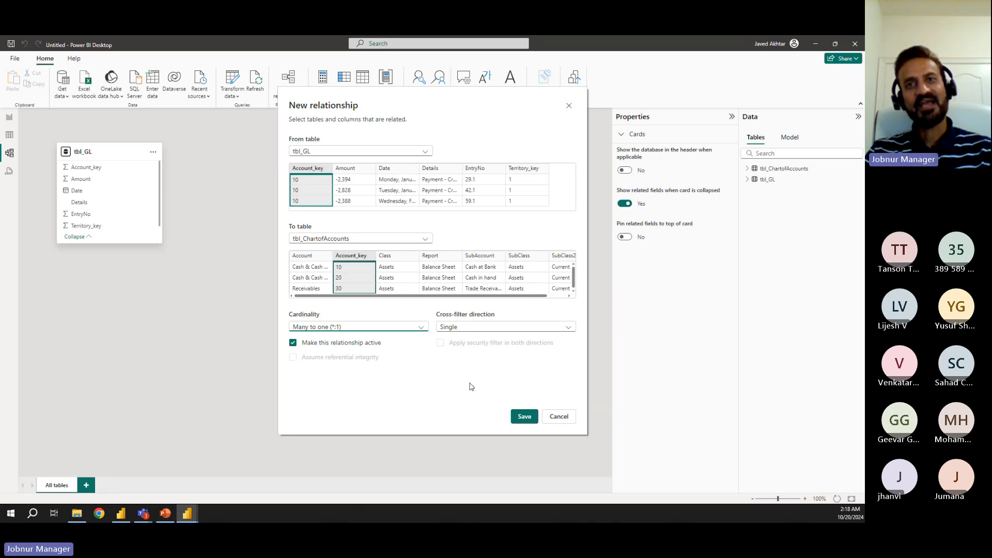
click(526, 415)
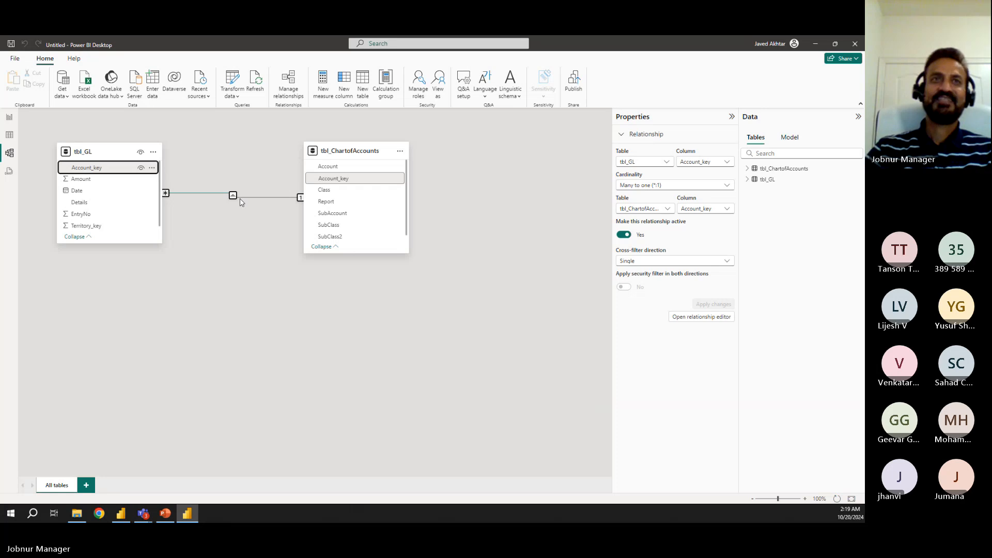
- Return to the report view, move the profit and loss matrix slightly down the page, and deselect it
click(9, 118)
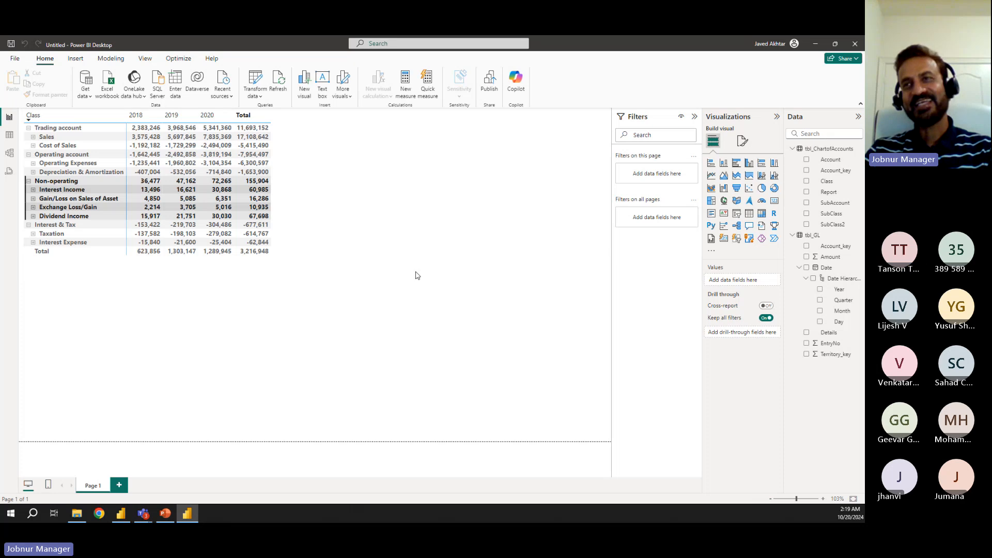
click(267, 271)
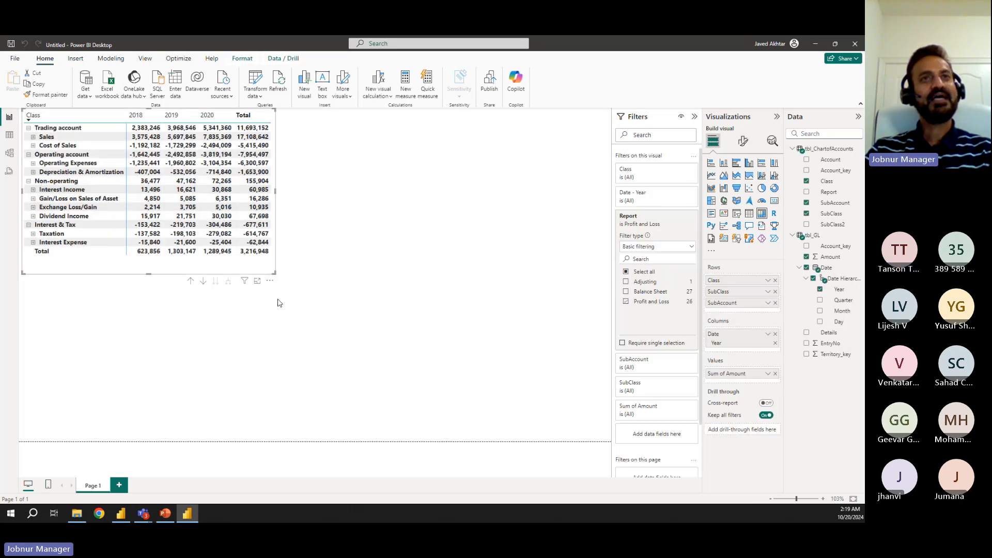
drag(271, 271, 268, 298)
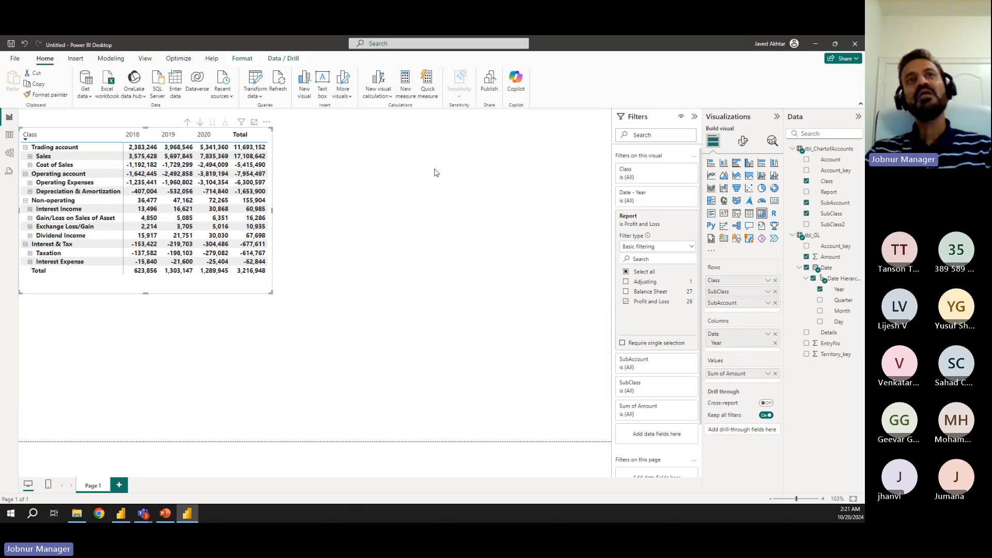
click(419, 152)
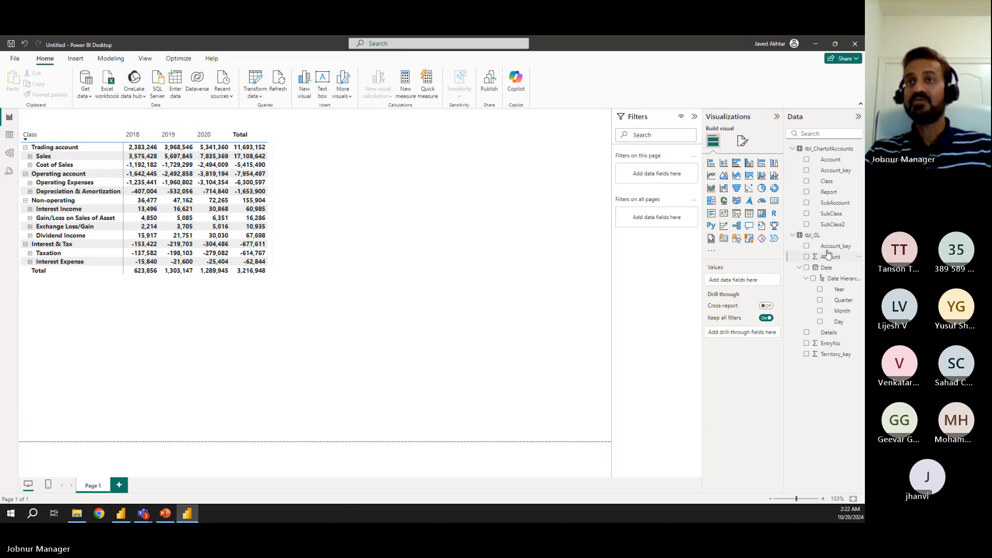
click(405, 79)
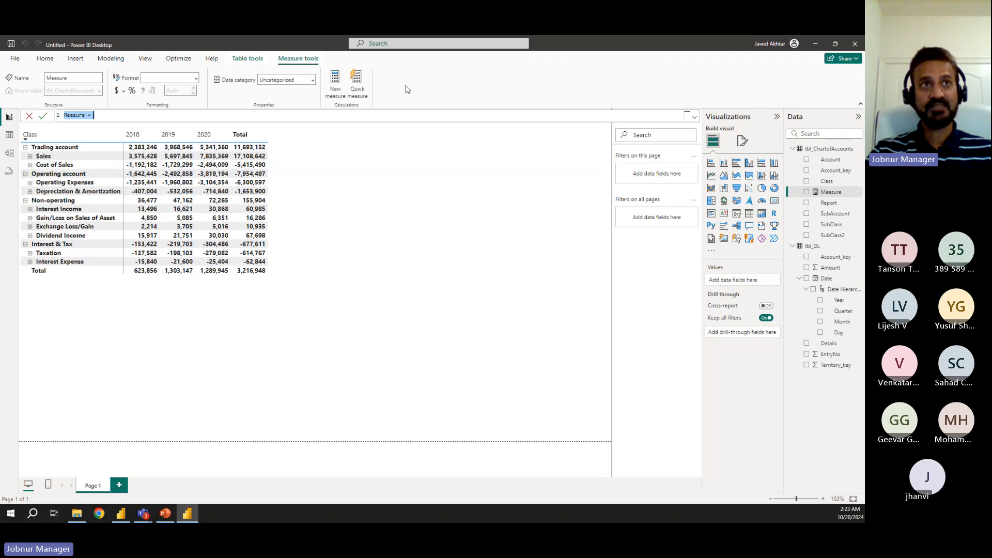
drag(88, 115, 51, 116)
text(Total)
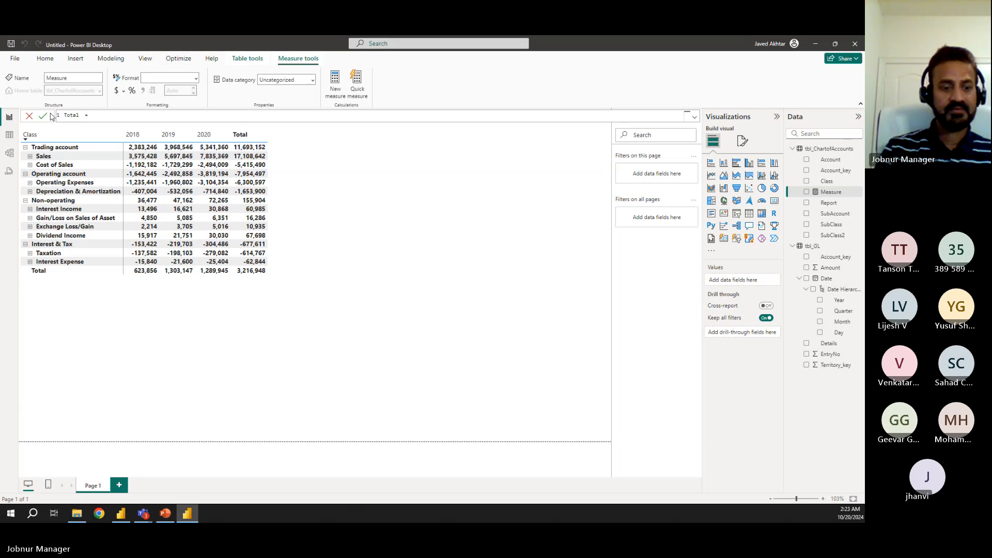
text( Sales)
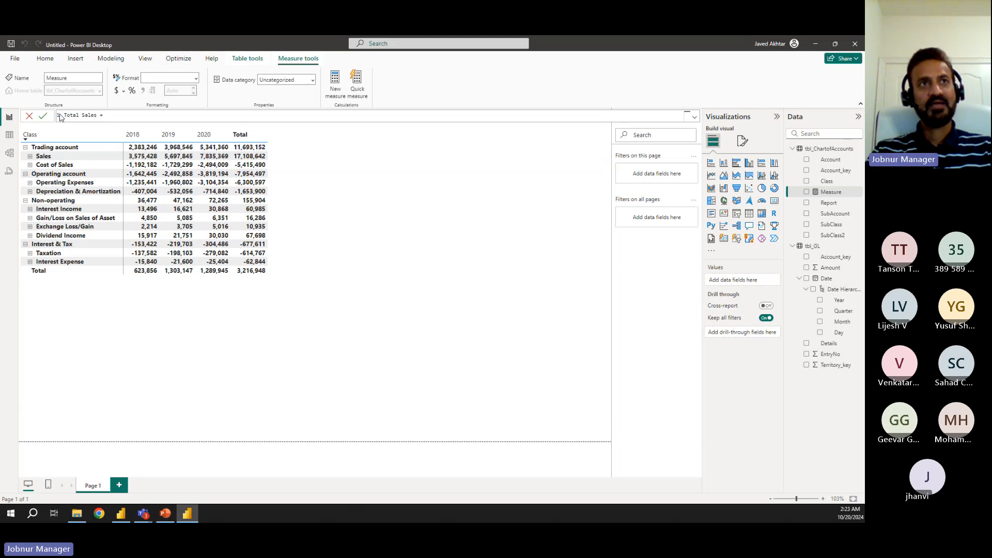
click(126, 114)
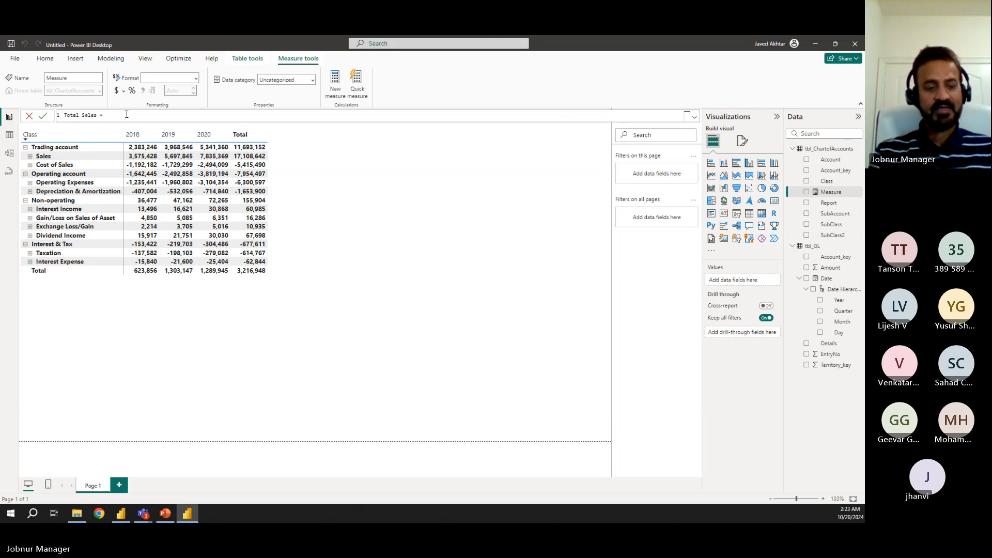
text(calcu)
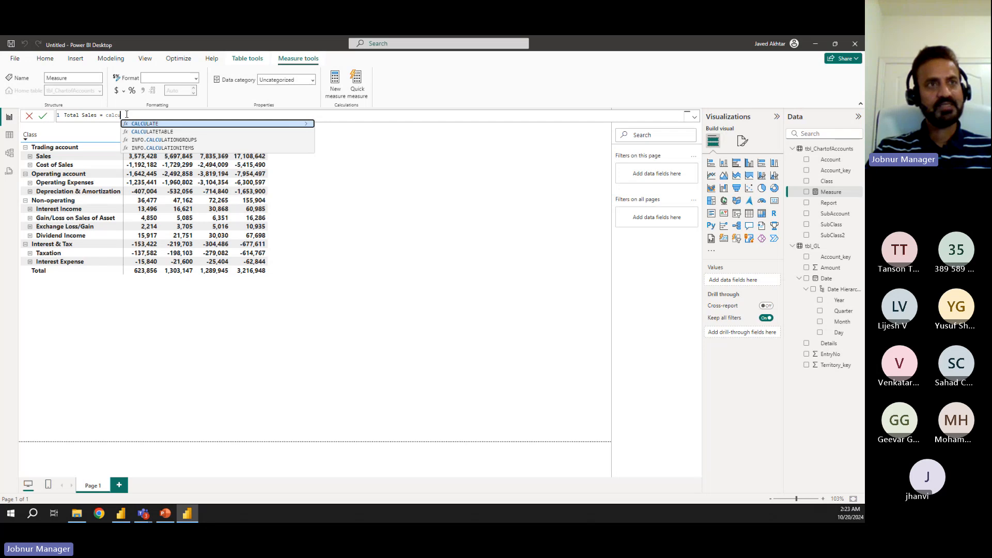
key(Tab)
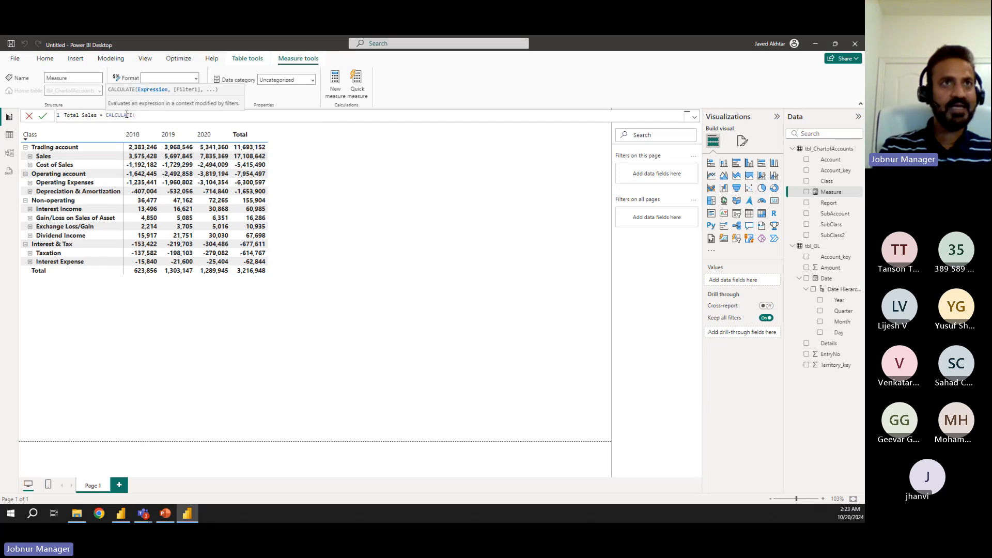
text(sum()
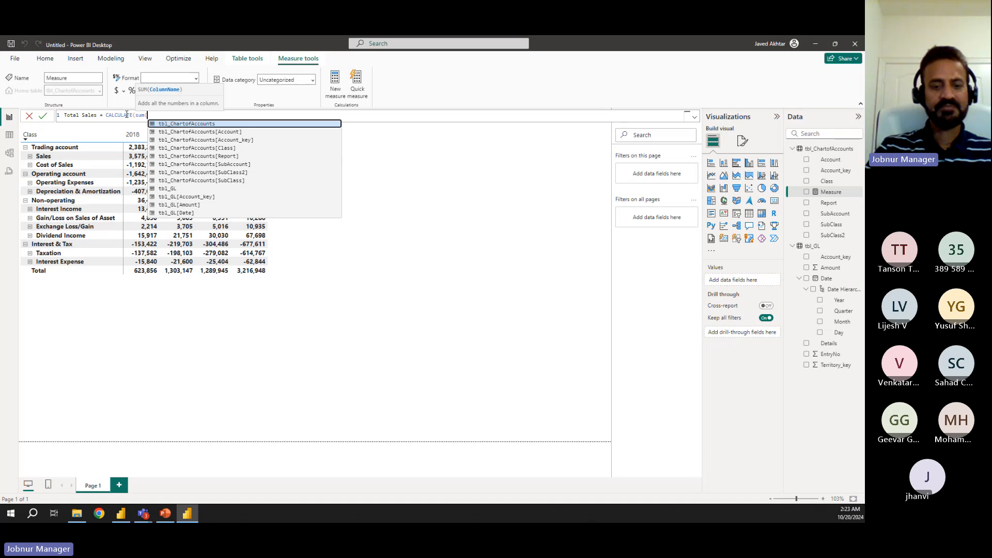
text(amo)
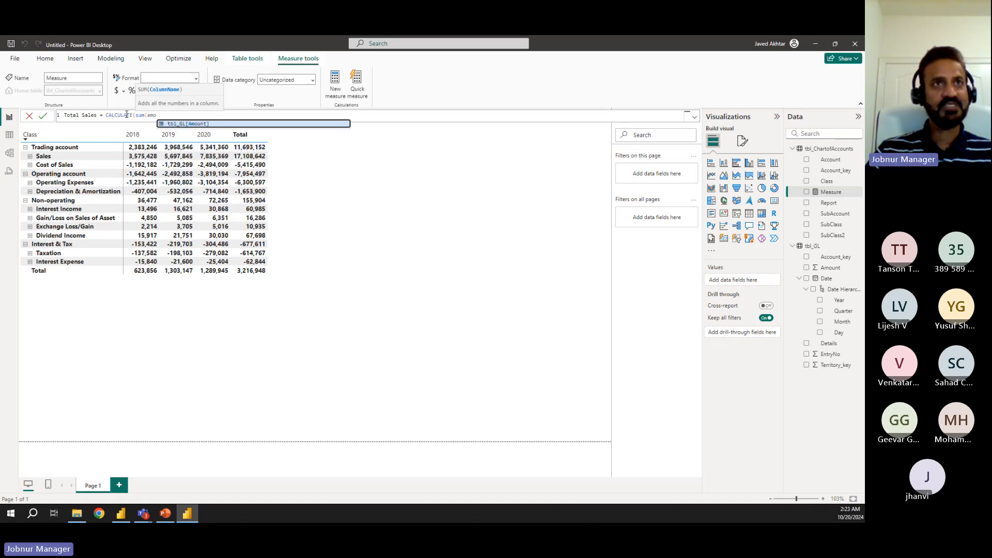
key(Tab)
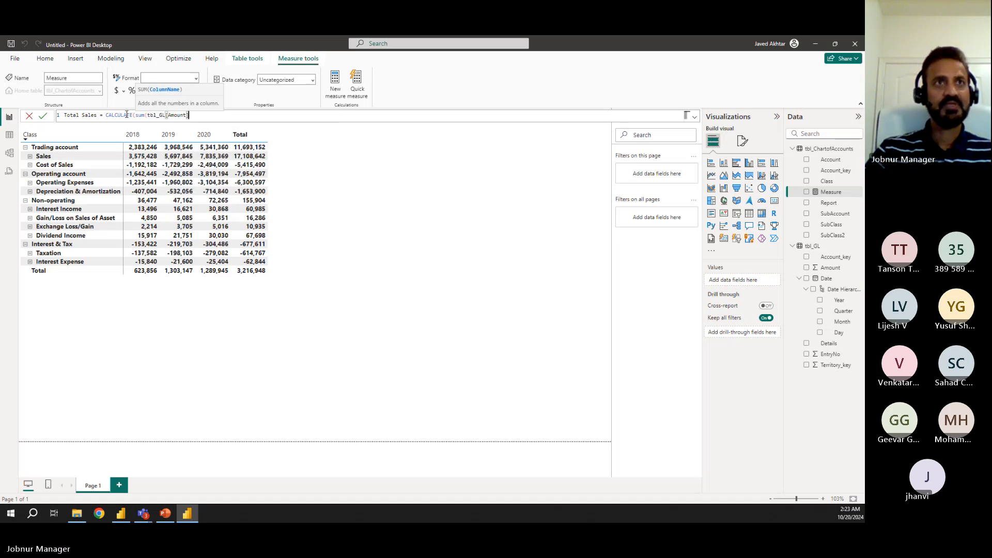
text(),)
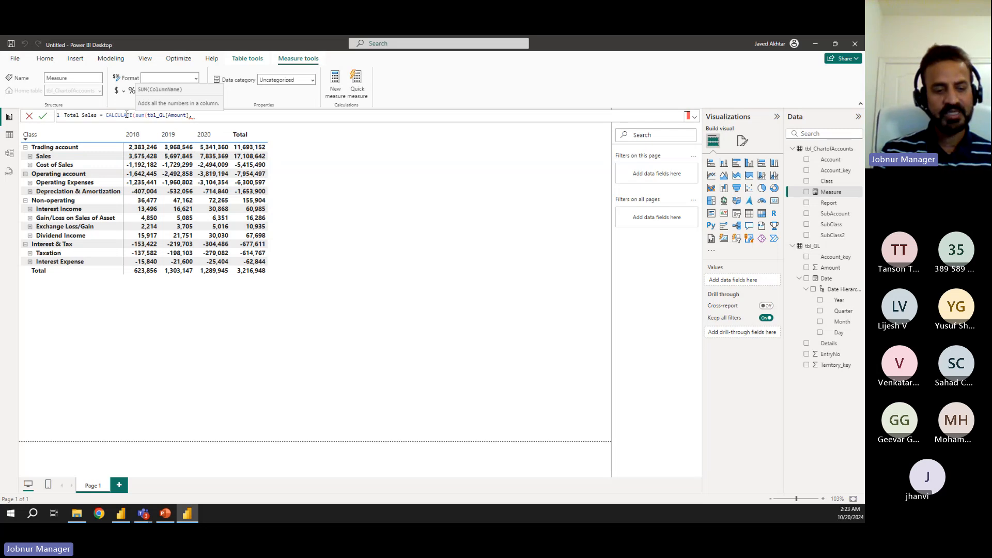
text(sub)
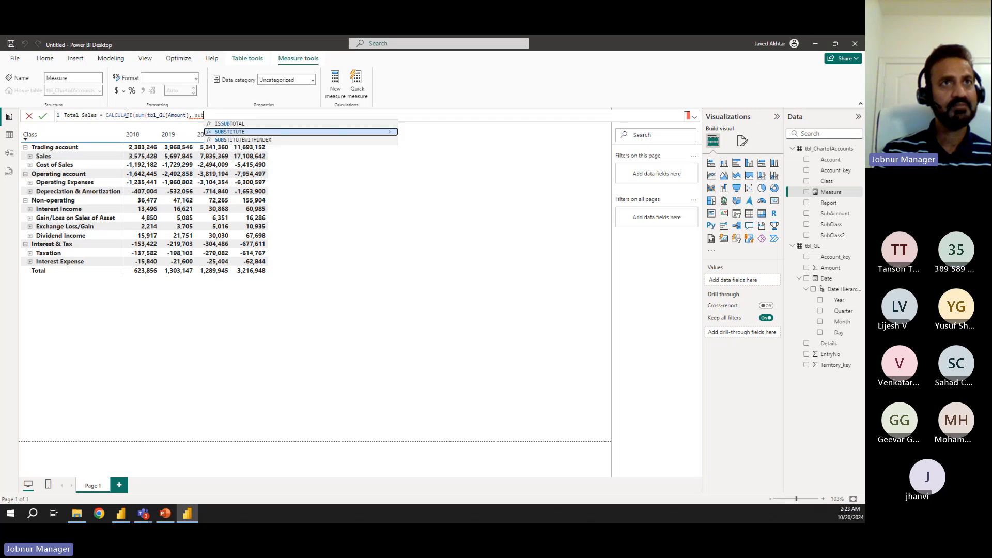
key(BackSpace)
key(BackSpace)
key(BackSpace)
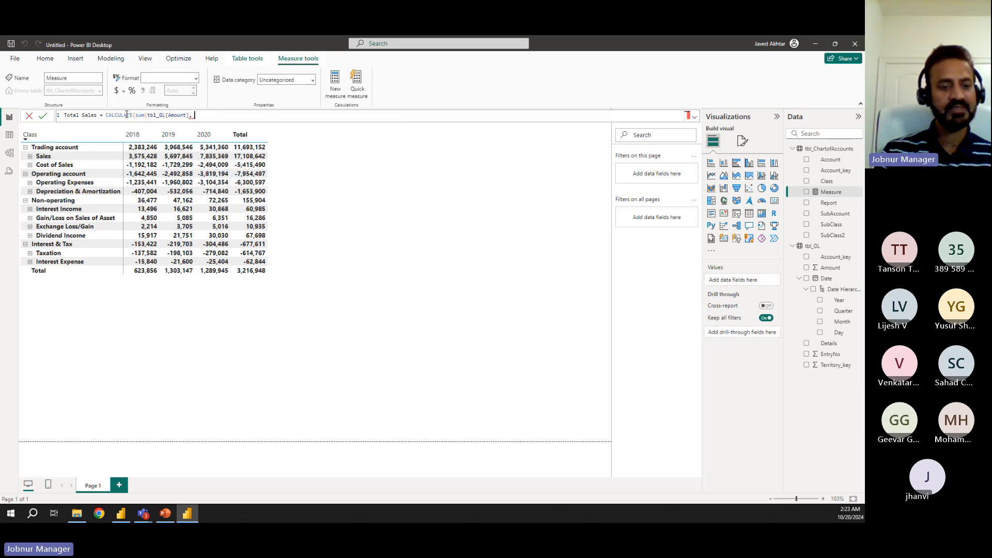
text(tb)
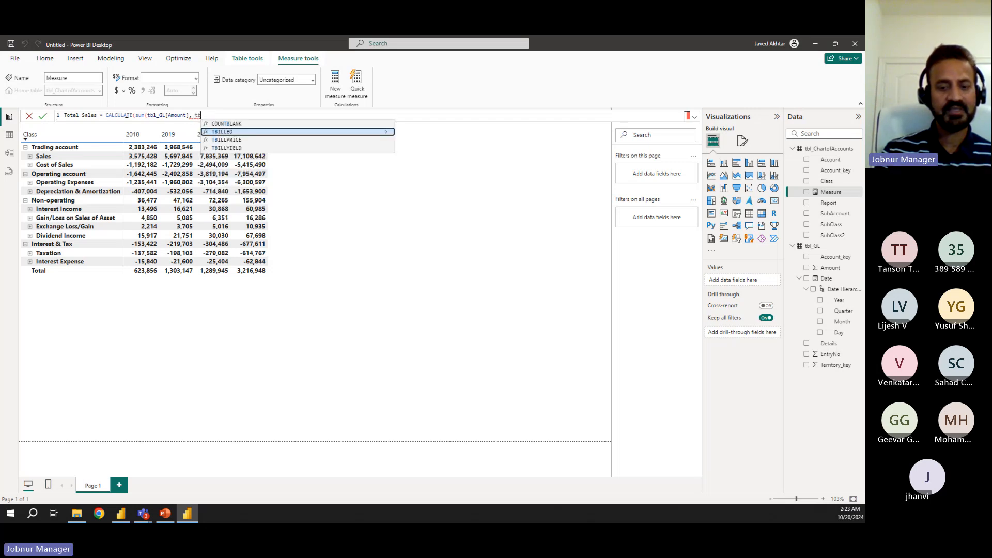
key(BackSpace)
key(BackSpace)
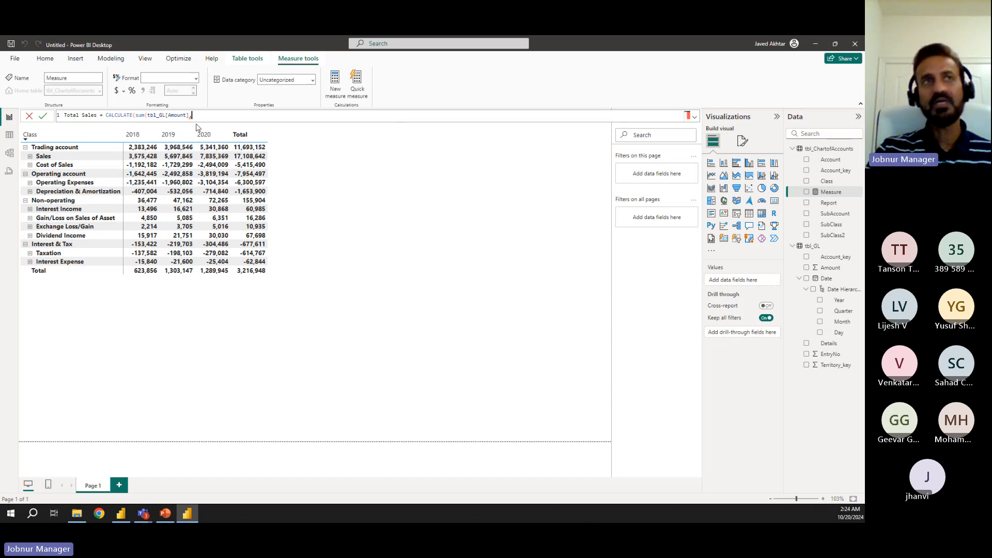
click(30, 116)
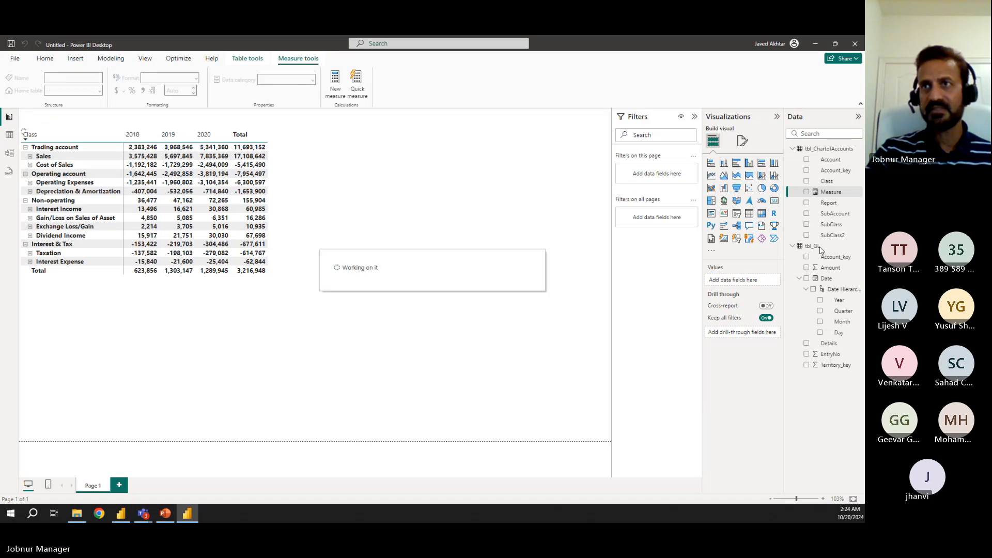
- Start a new measure in the tbl_GL table and name it Total FTP Amount
click(821, 239)
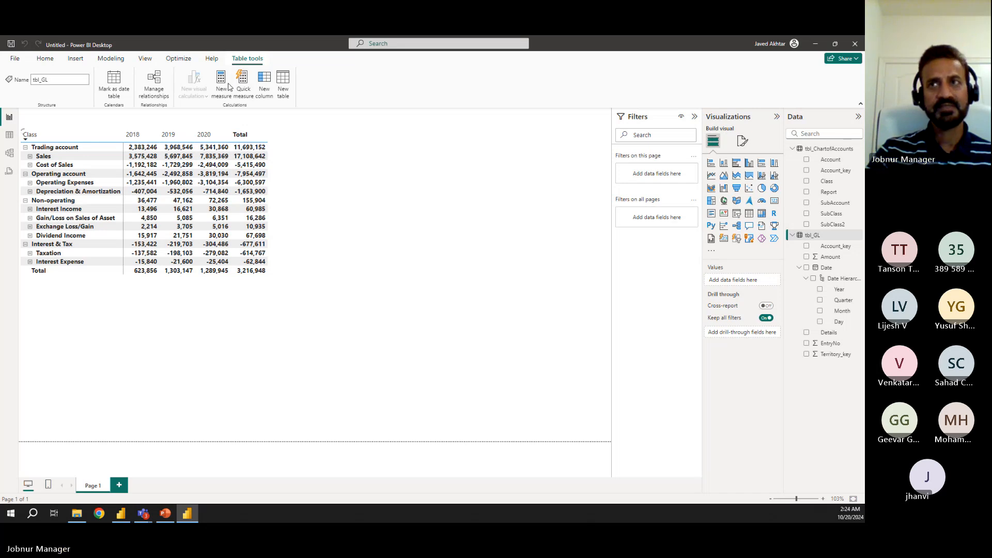
click(227, 86)
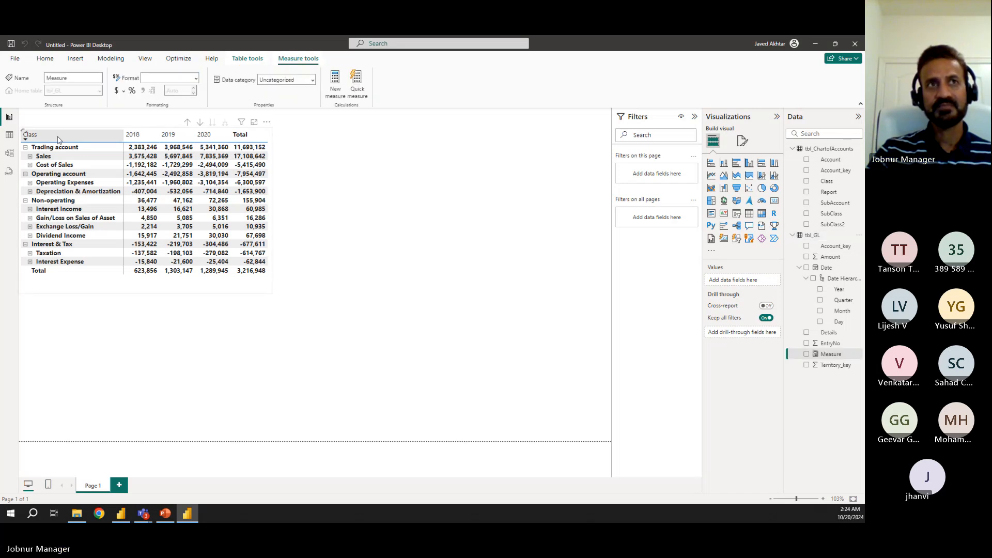
click(86, 115)
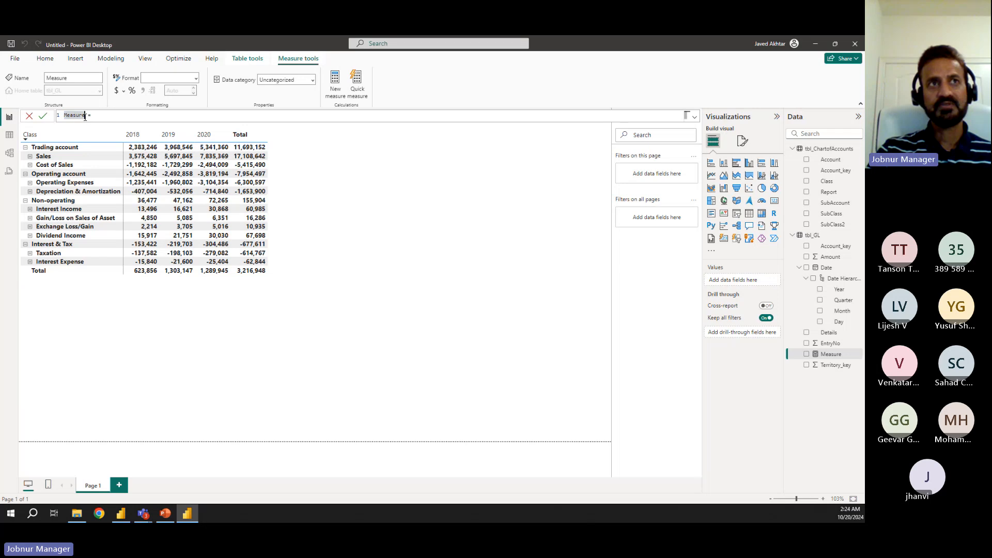
drag(86, 114, 63, 115)
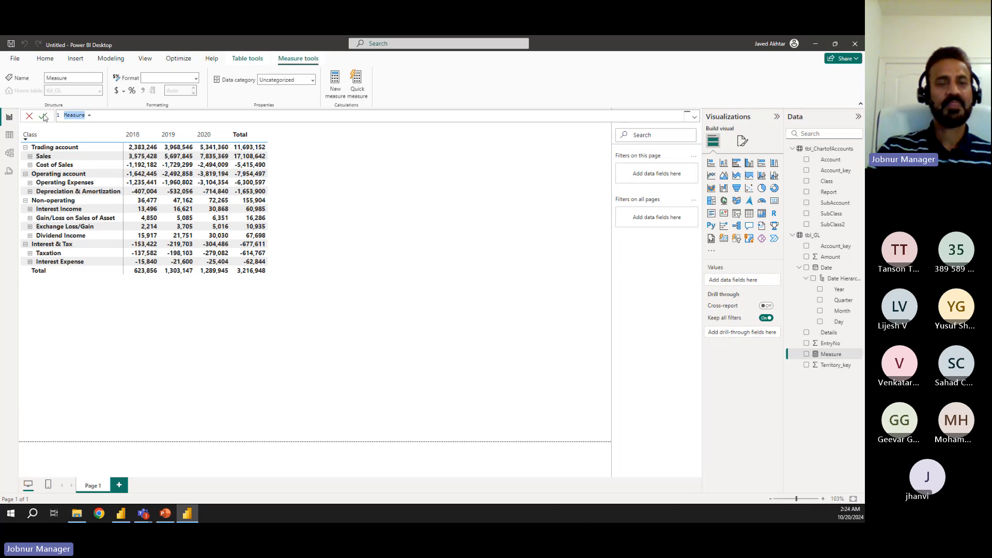
text(Total)
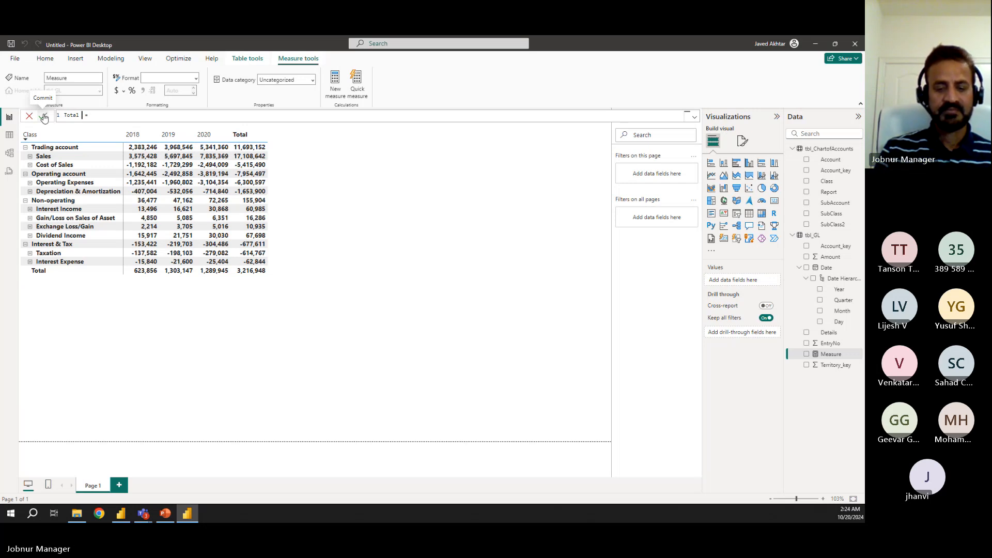
text(Fi )
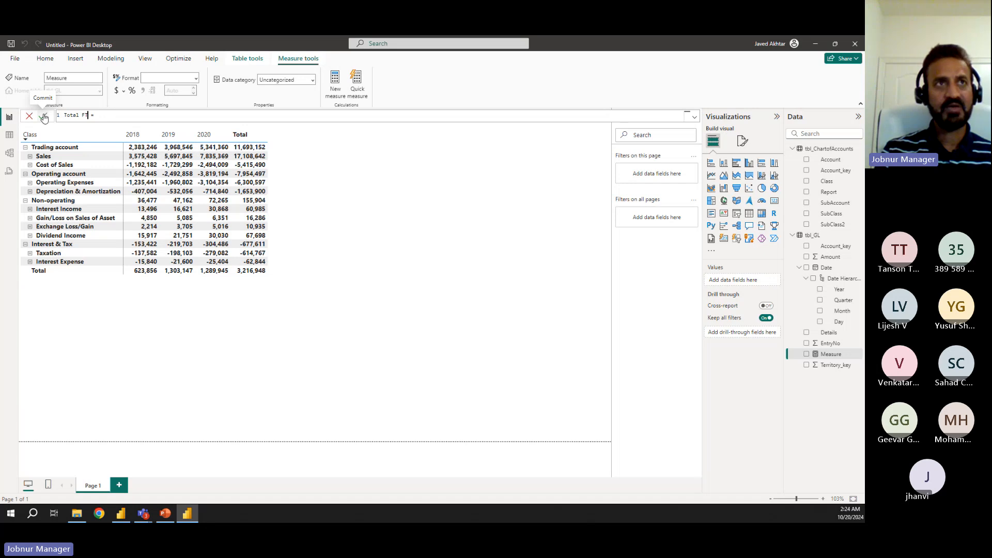
text(P Amount)
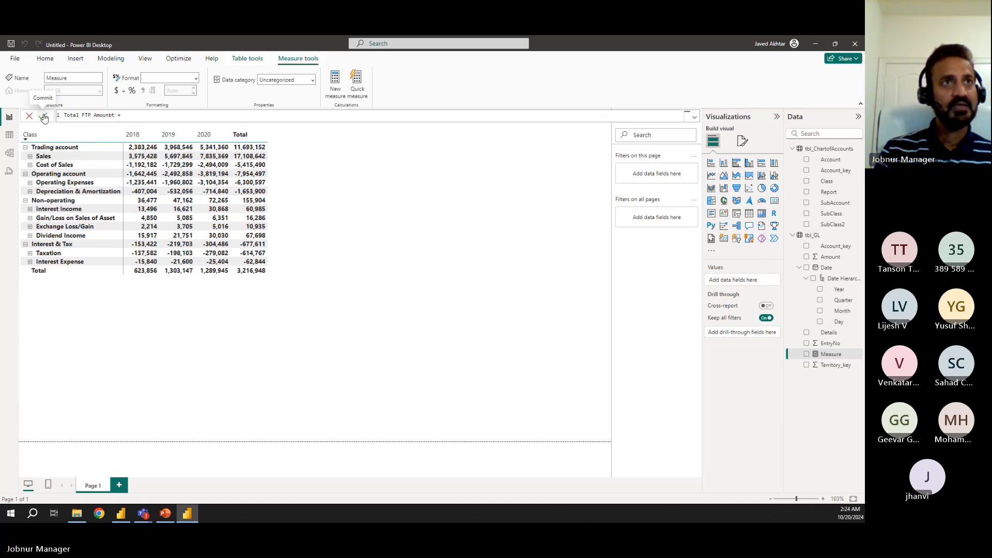
key(BackSpace)
key(BackSpace)
text(t)
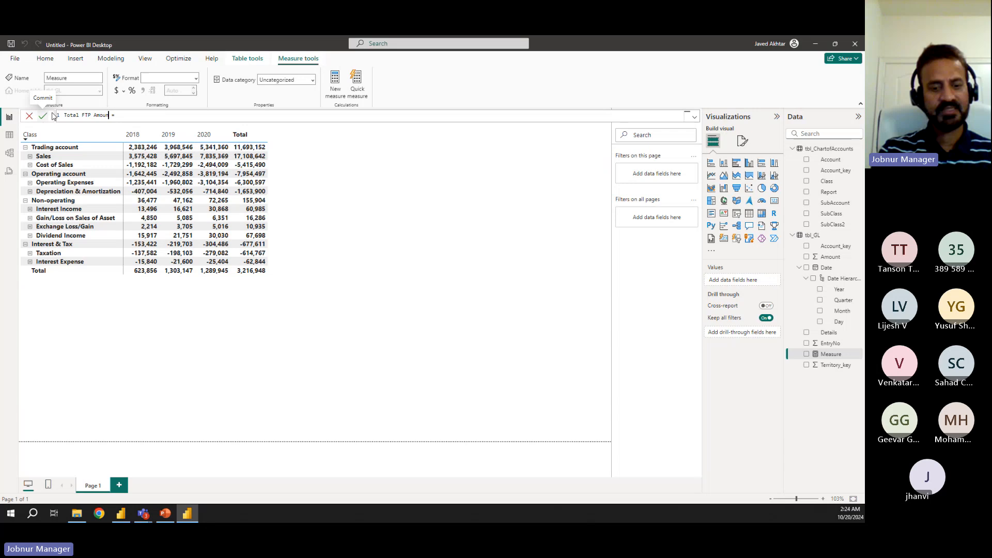
- Define Total FTP Amount as the sum of tbl_GL[Amount] and commit the measure
click(137, 116)
text(sum)
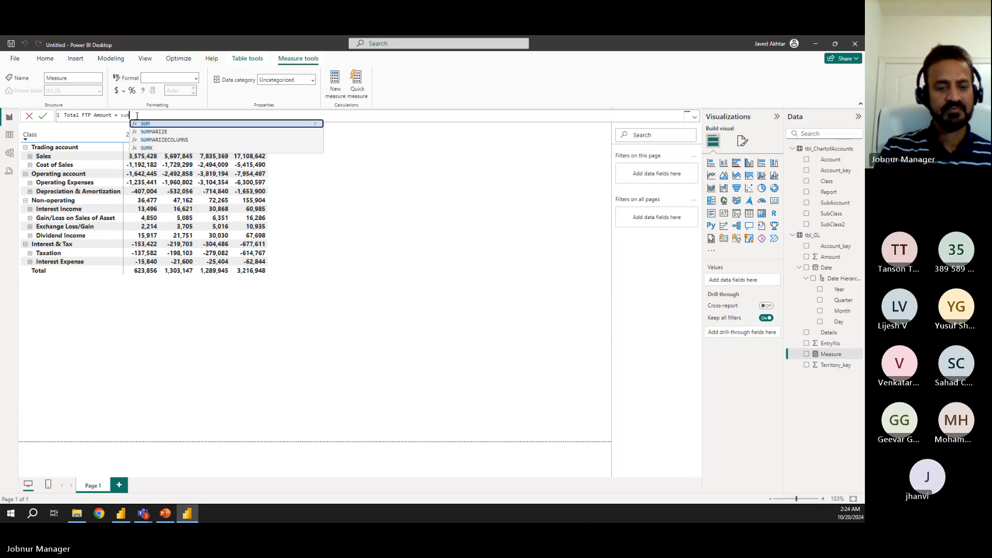
text((amou)
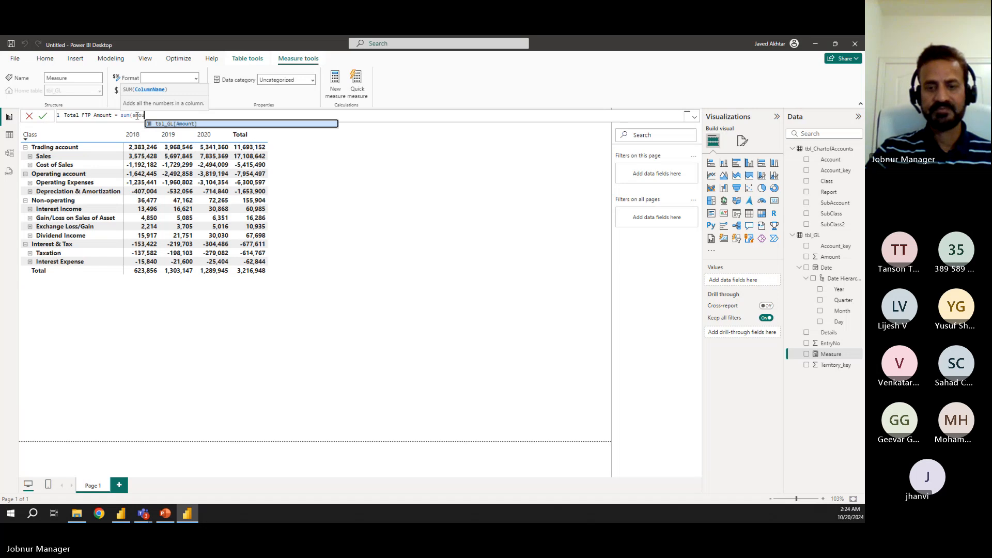
key(Tab)
text())
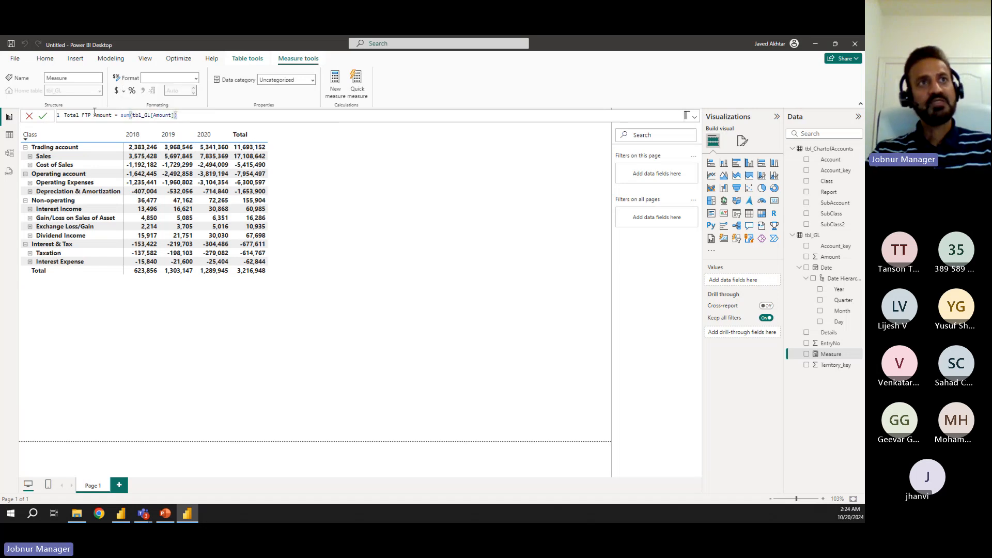
click(42, 119)
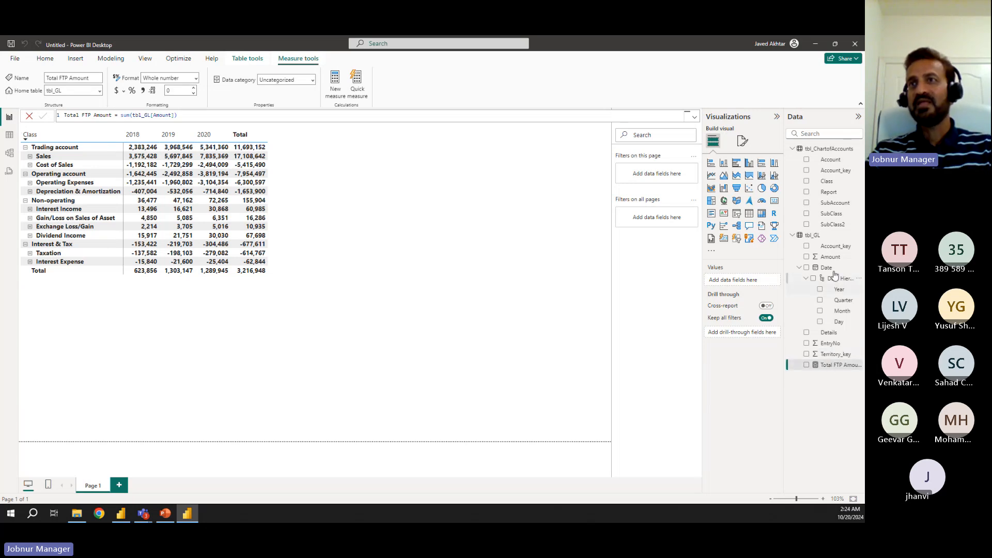
- Start a new measure in tbl_GL named Total sales and begin its formula with the CALCULATE function
click(823, 238)
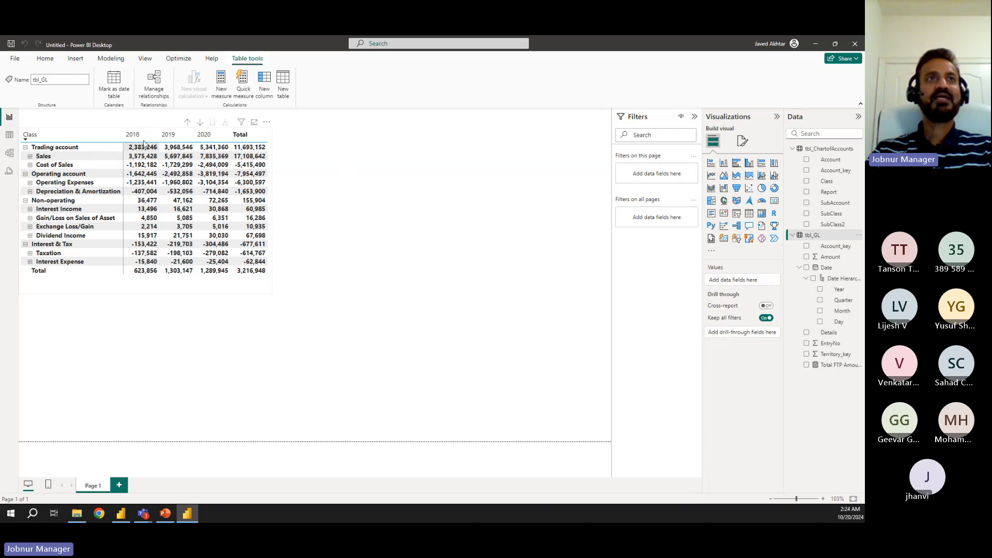
click(221, 87)
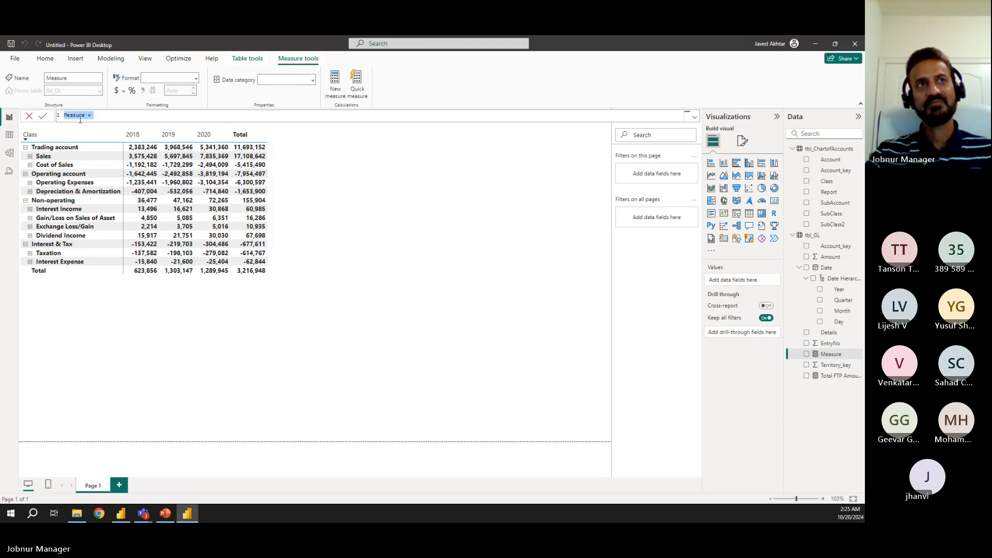
click(153, 120)
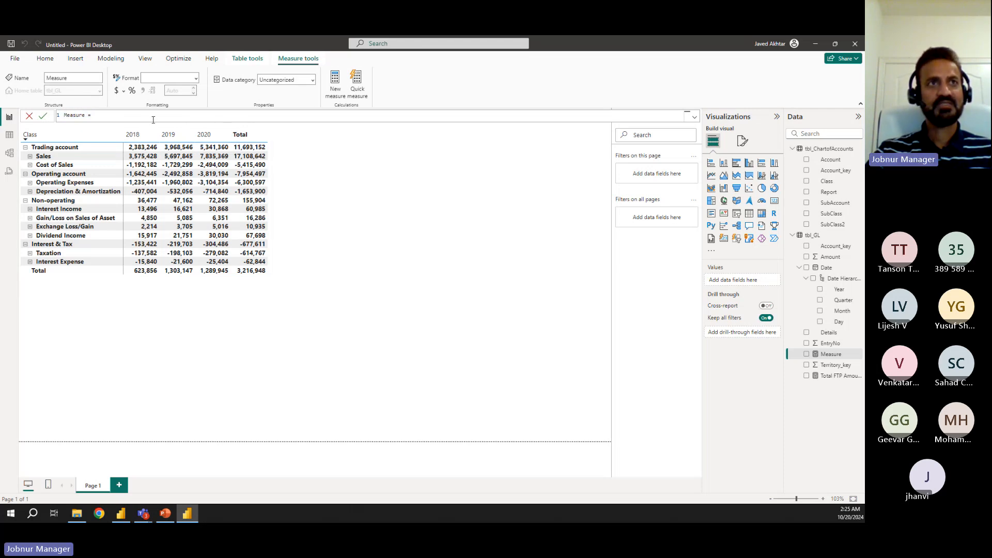
drag(153, 120, 50, 116)
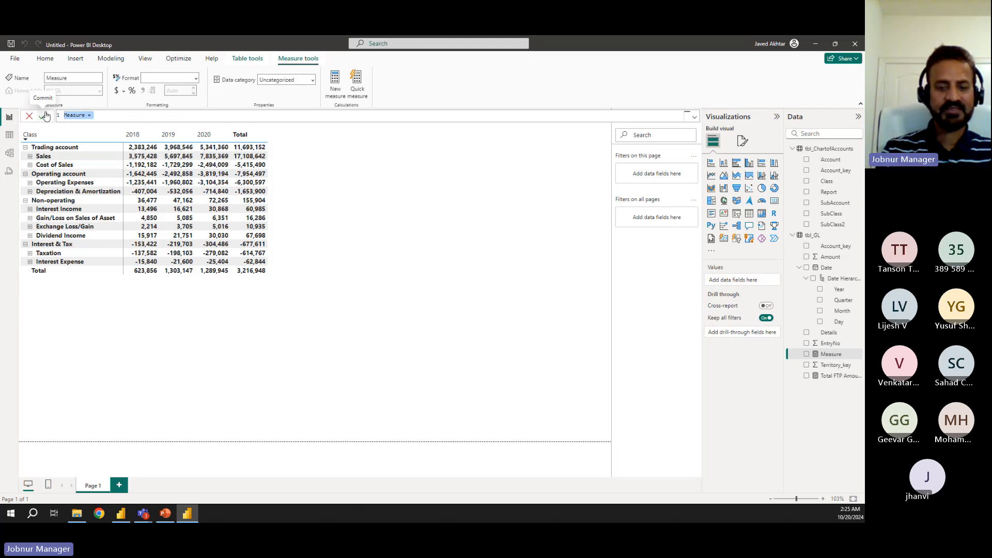
text(Total sales)
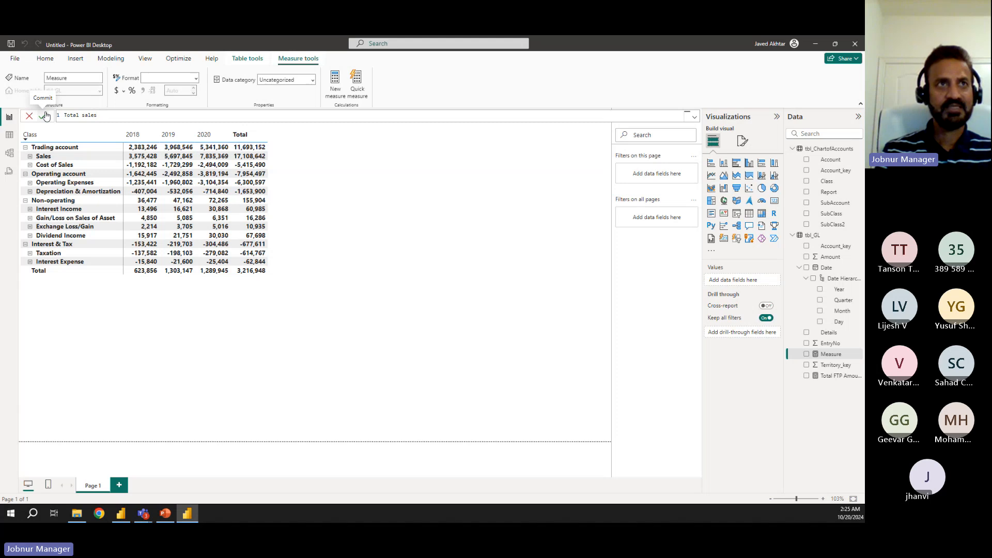
text( = )
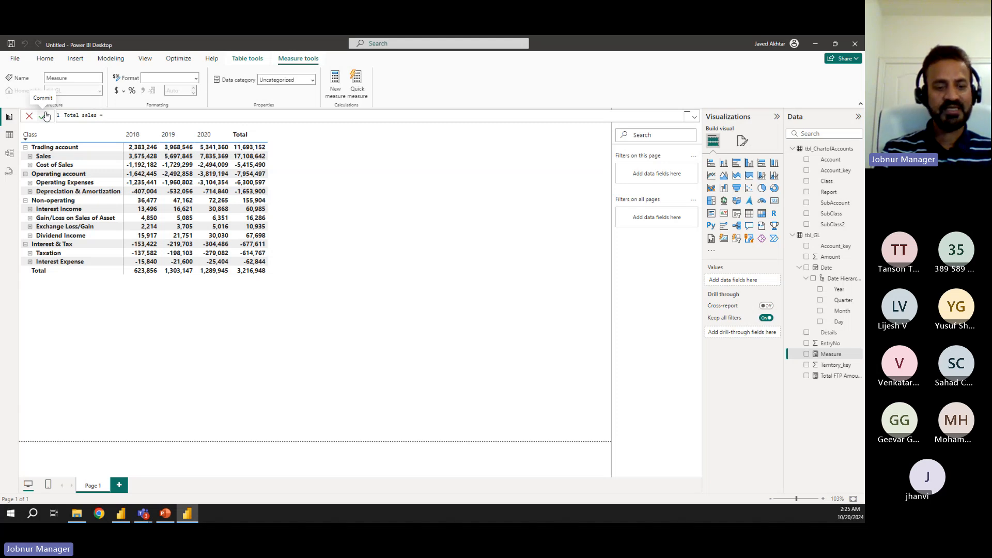
text(ca)
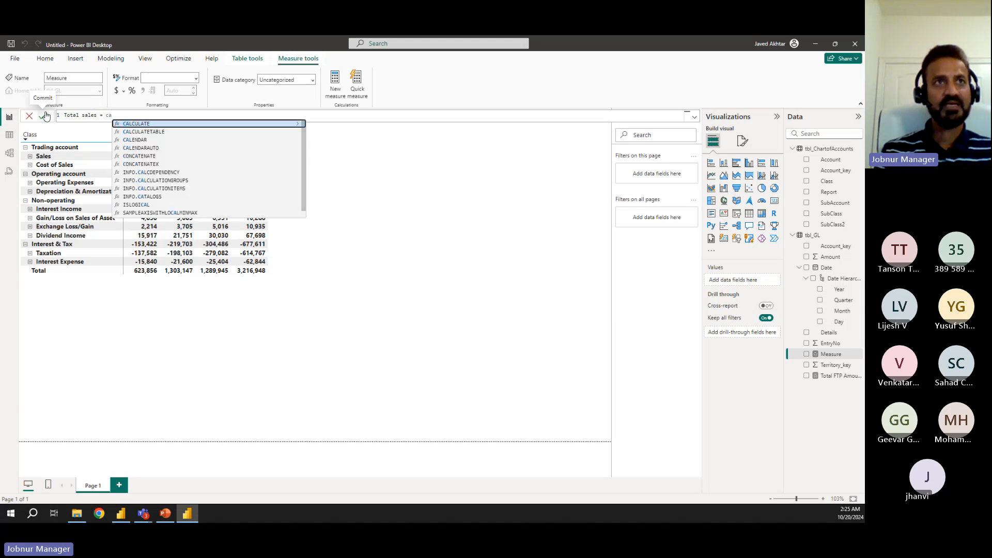
key(Tab)
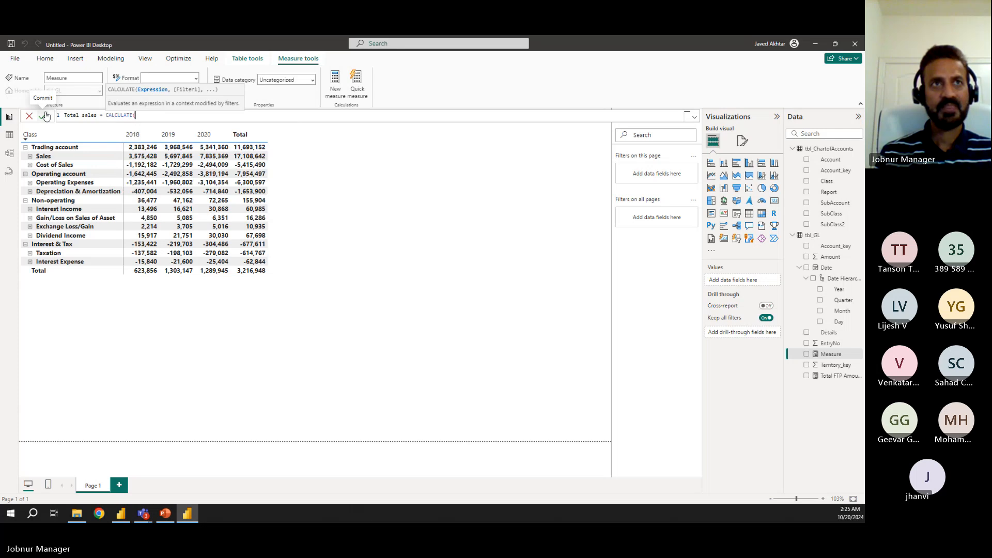
text(sum)
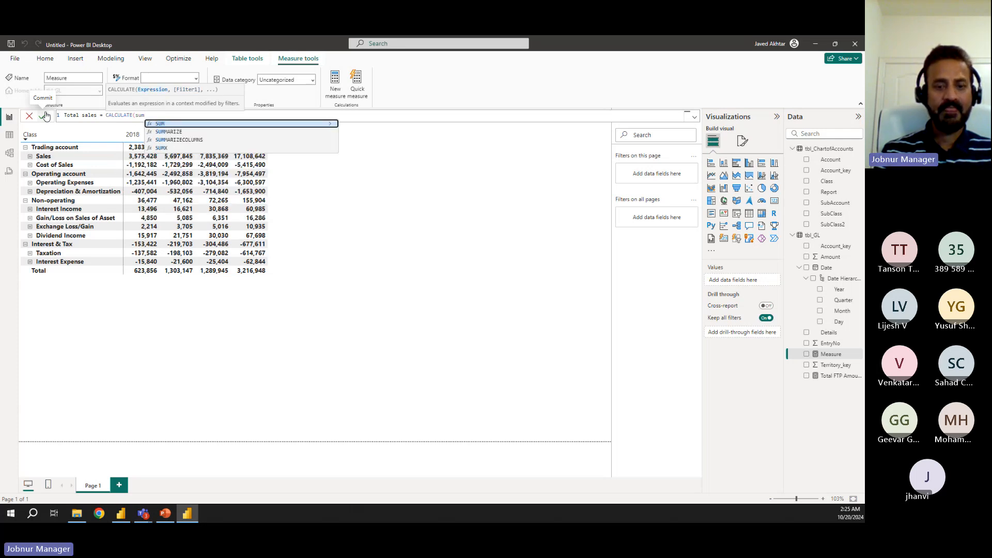
text(()
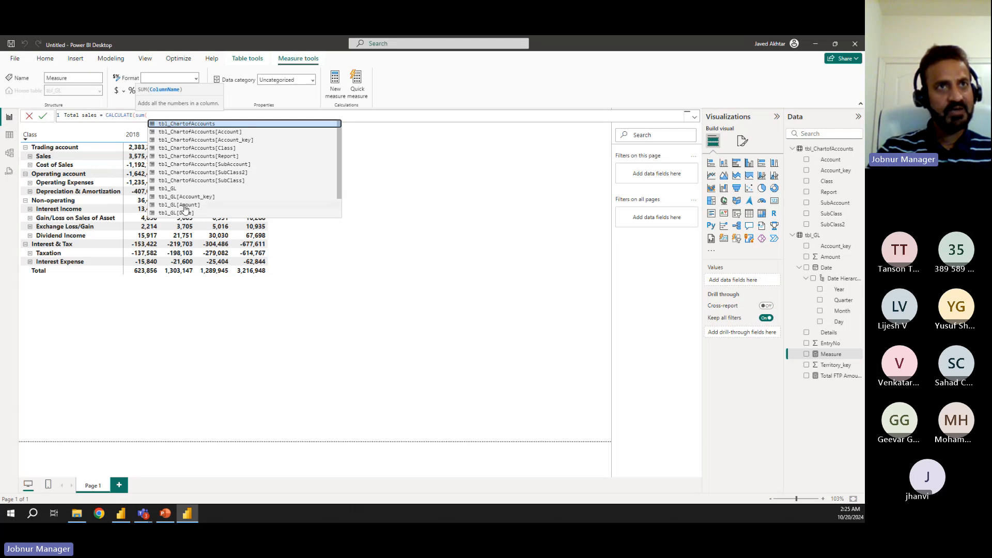
text(tot)
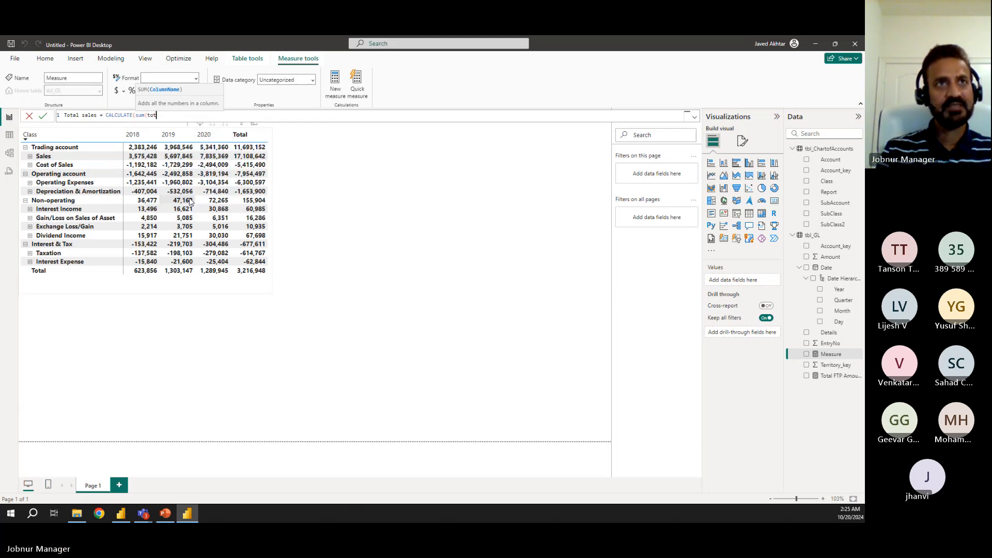
key(BackSpace)
key(BackSpace)
key(BackSpace)
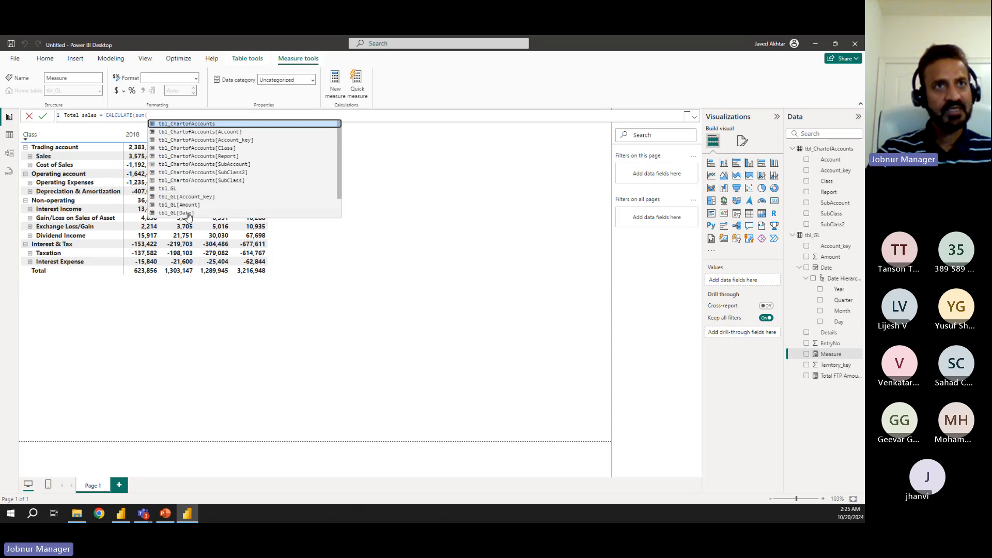
double_click(195, 205)
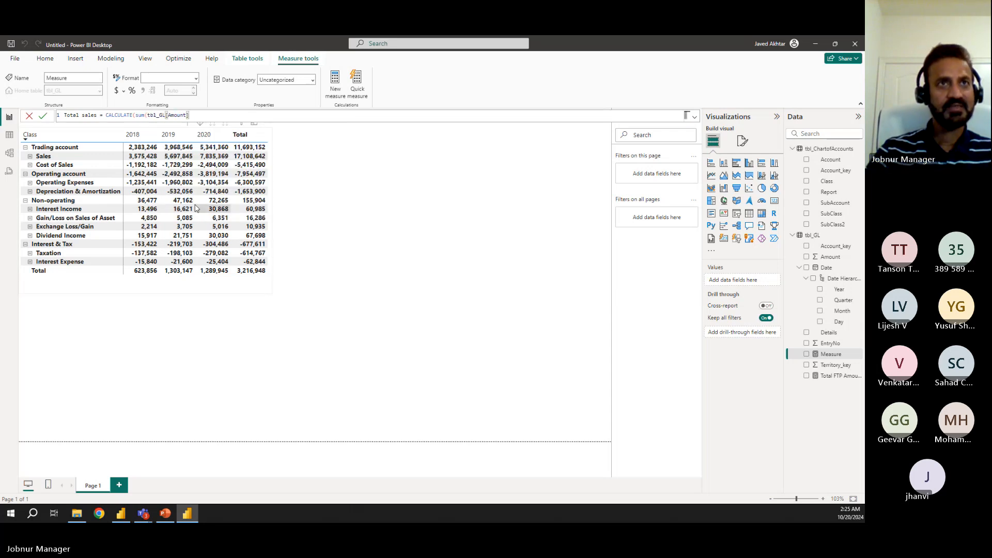
text(,)
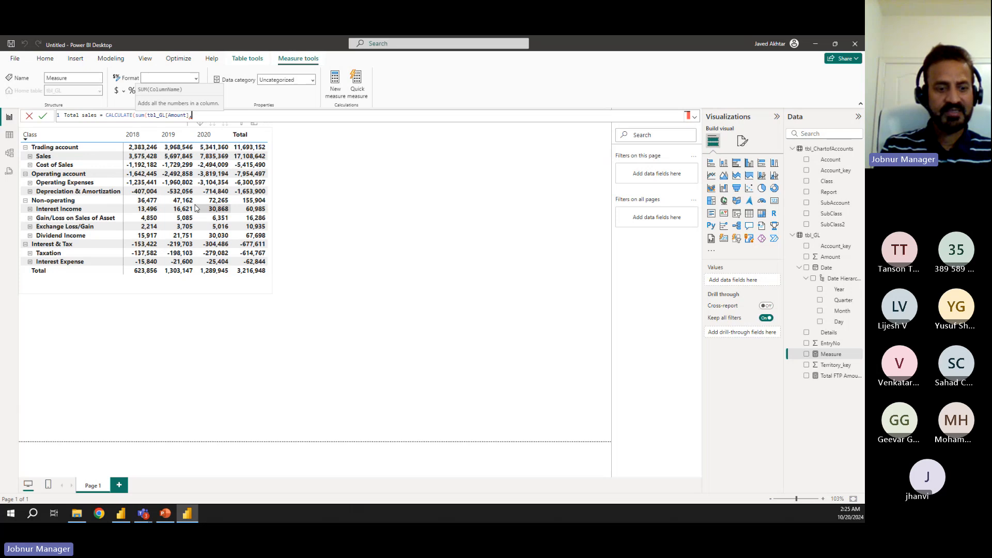
text(sub)
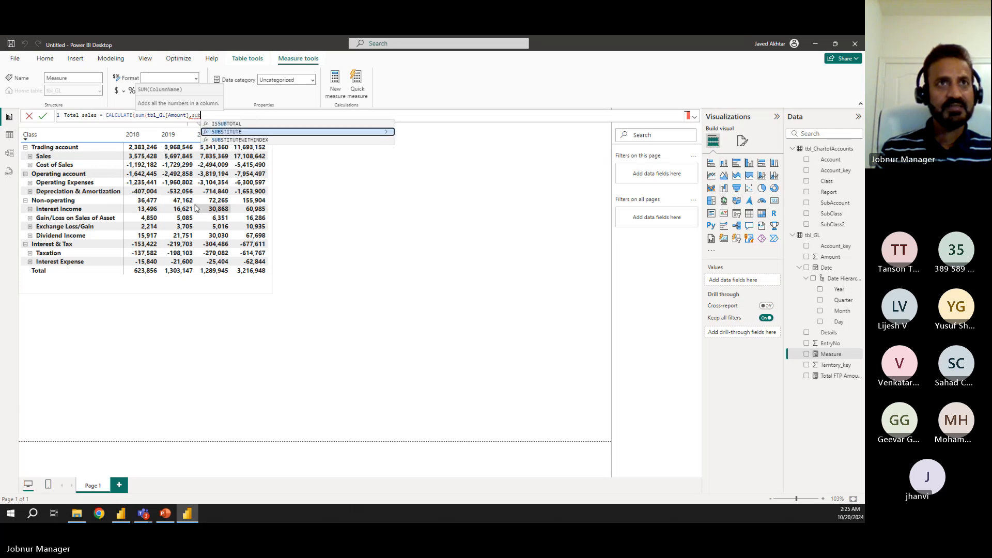
key(Down)
key(Up)
key(Down)
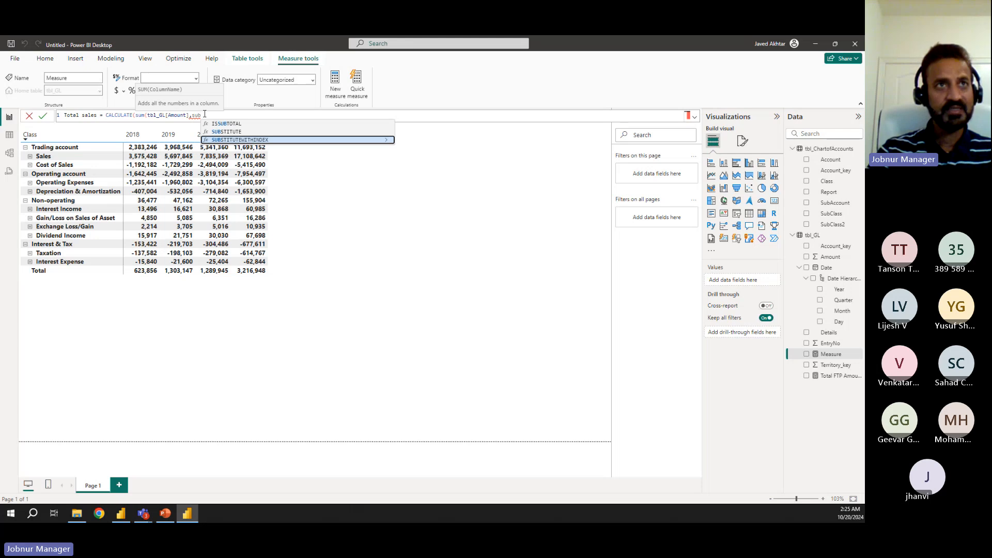
key(BackSpace)
key(BackSpace)
key(BackSpace)
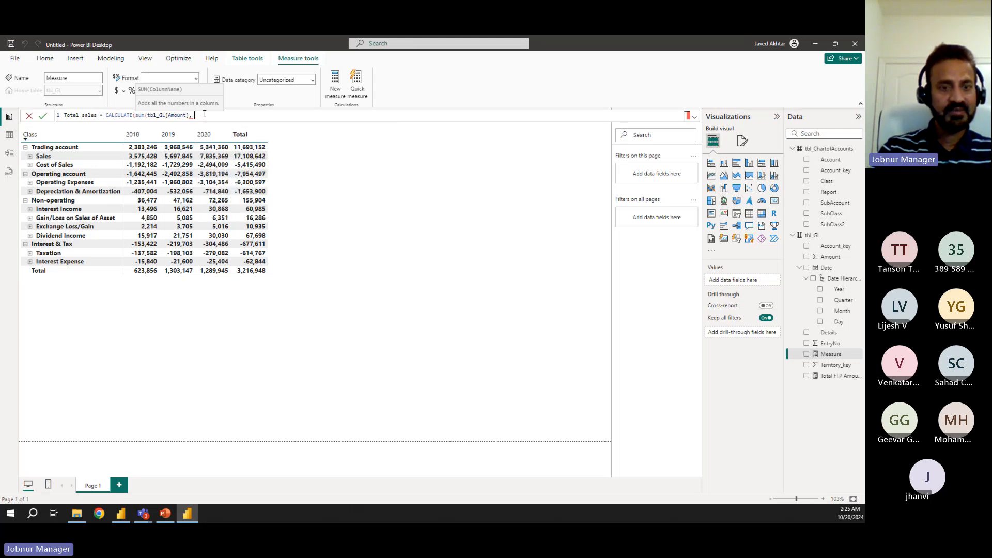
text(tbl)
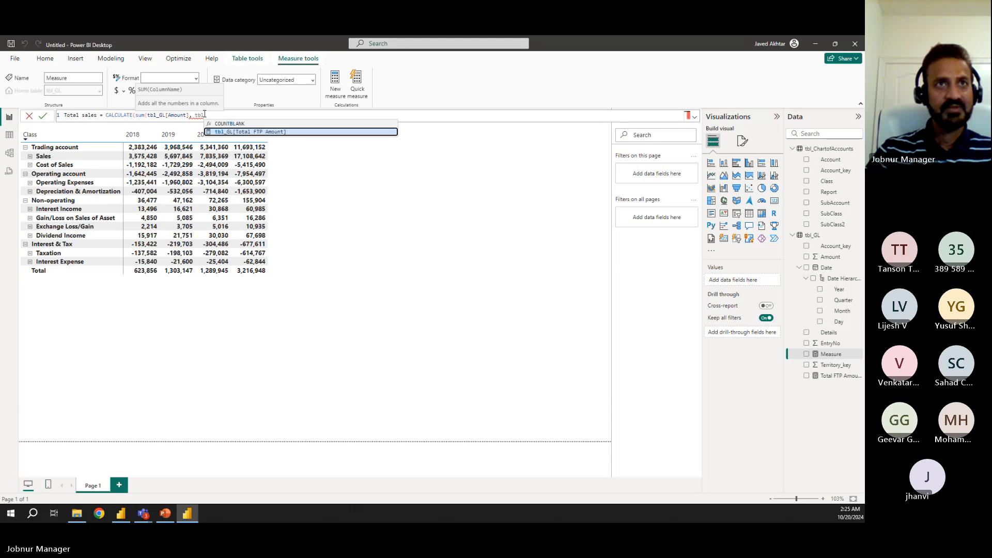
key(Tab)
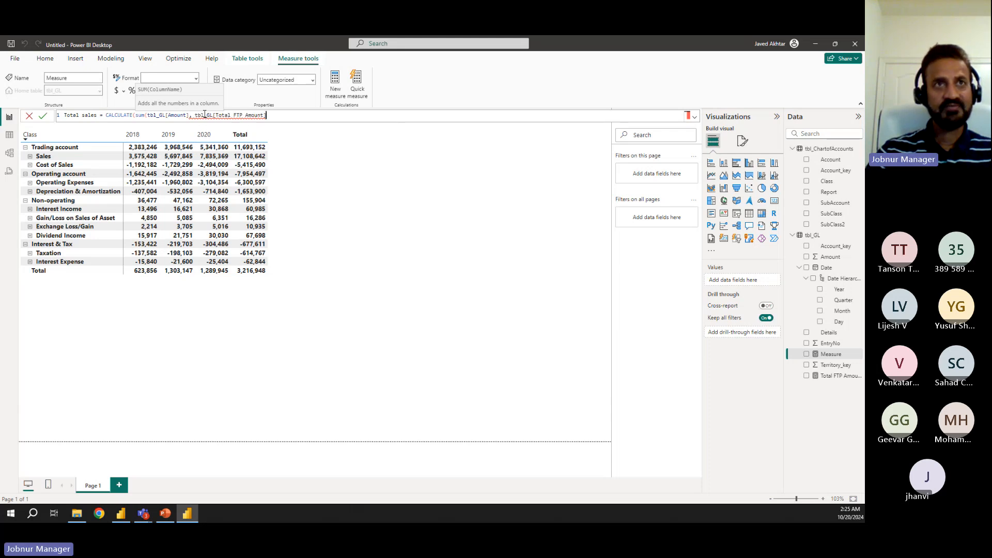
text(,sub)
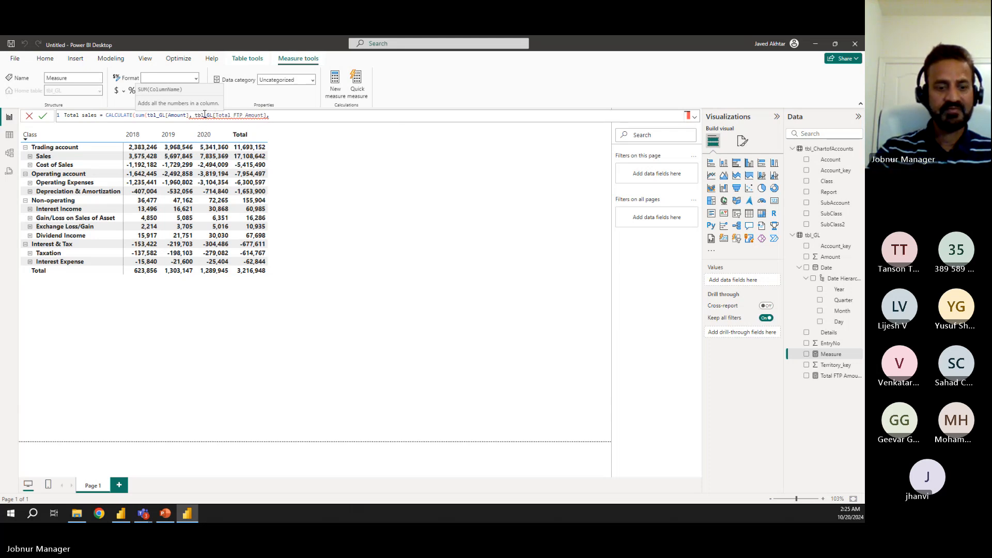
key(BackSpace)
key(BackSpace)
key(BackSpace)
key(BackSpace)
key(BackSpace)
key(BackSpace)
key(BackSpace)
key(BackSpace)
key(BackSpace)
key(BackSpace)
key(BackSpace)
key(BackSpace)
key(BackSpace)
key(BackSpace)
key(BackSpace)
key(BackSpace)
key(BackSpace)
key(BackSpace)
key(BackSpace)
key(BackSpace)
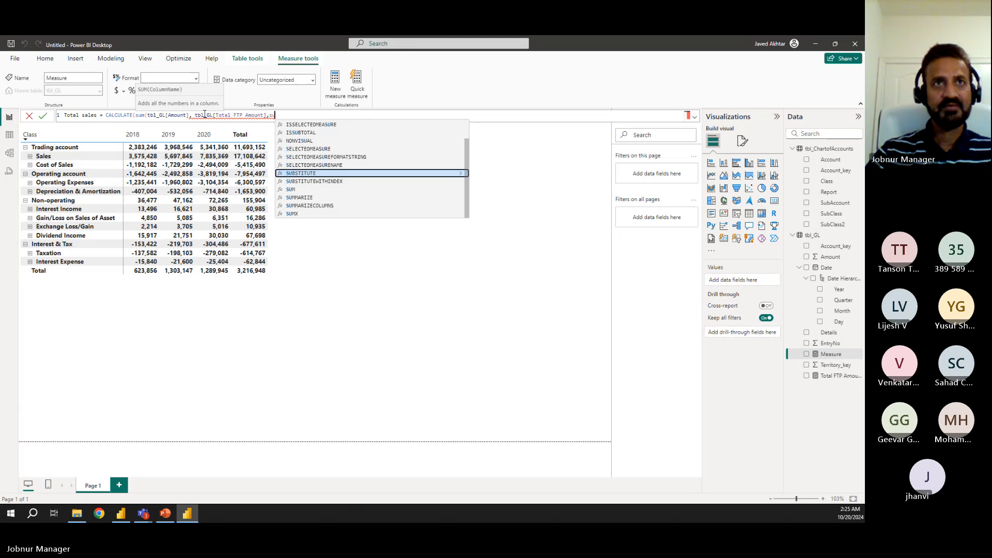
key(BackSpace)
key(BackSpace)
key(BackSpace)
key(BackSpace)
key(BackSpace)
key(BackSpace)
key(BackSpace)
key(BackSpace)
key(BackSpace)
key(BackSpace)
key(BackSpace)
key(BackSpace)
key(BackSpace)
key(BackSpace)
key(BackSpace)
key(BackSpace)
key(BackSpace)
key(BackSpace)
key(BackSpace)
key(BackSpace)
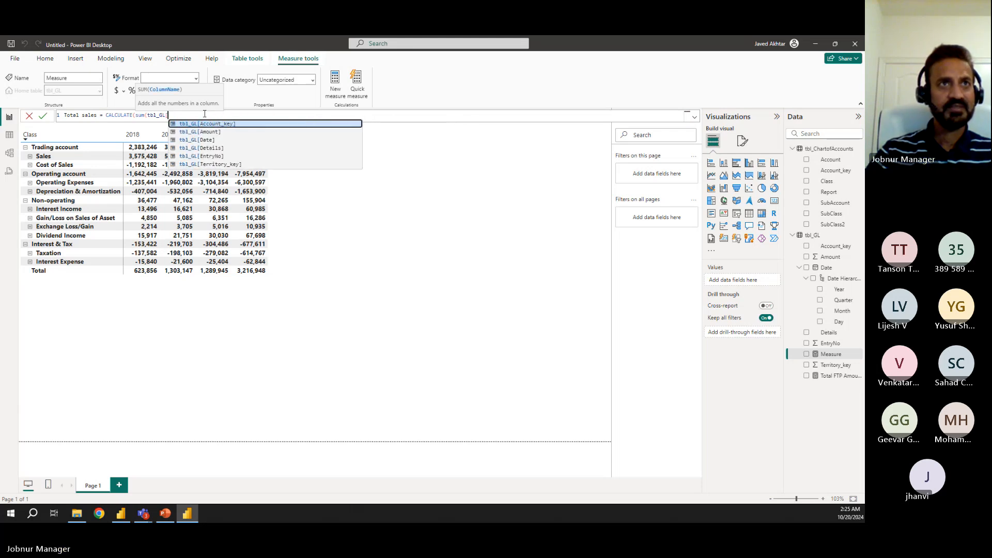
key(BackSpace)
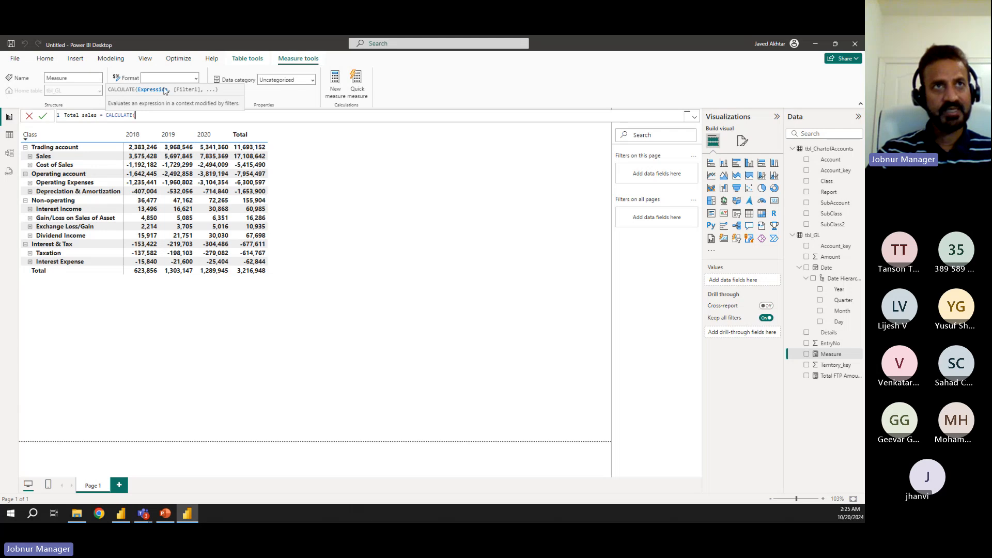
- Use the [Total FTP Amount] measure as the expression argument of CALCULATE in the Total sales formula
text(tot)
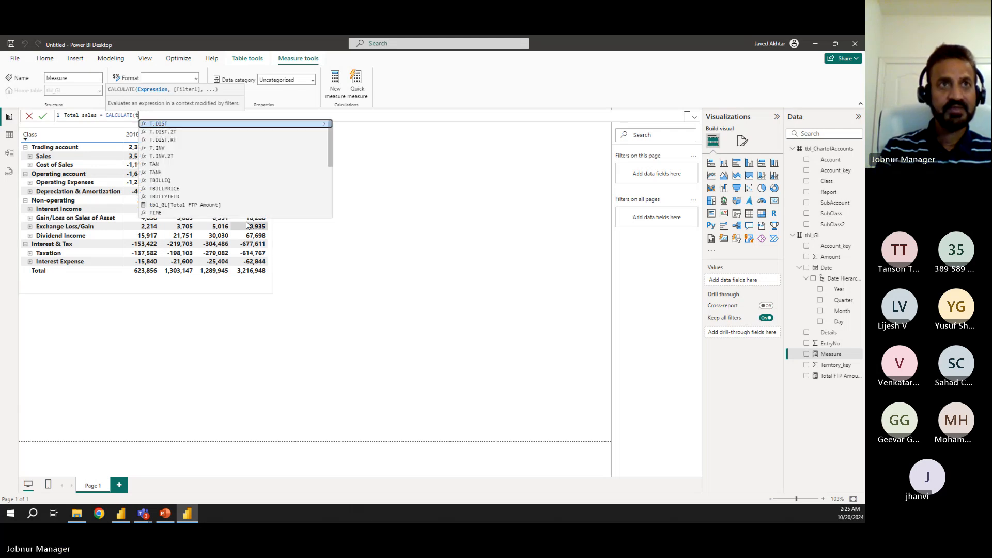
text(al)
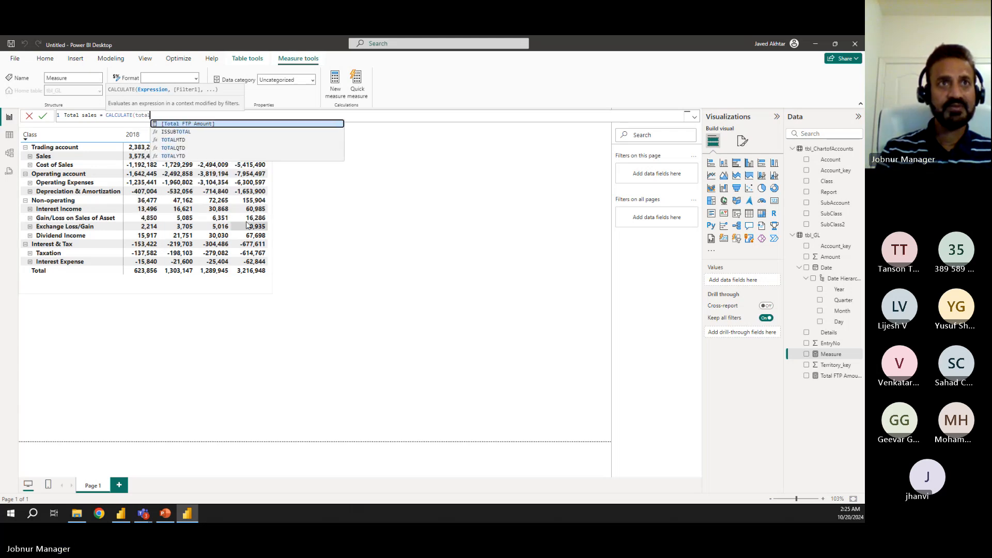
key(Tab)
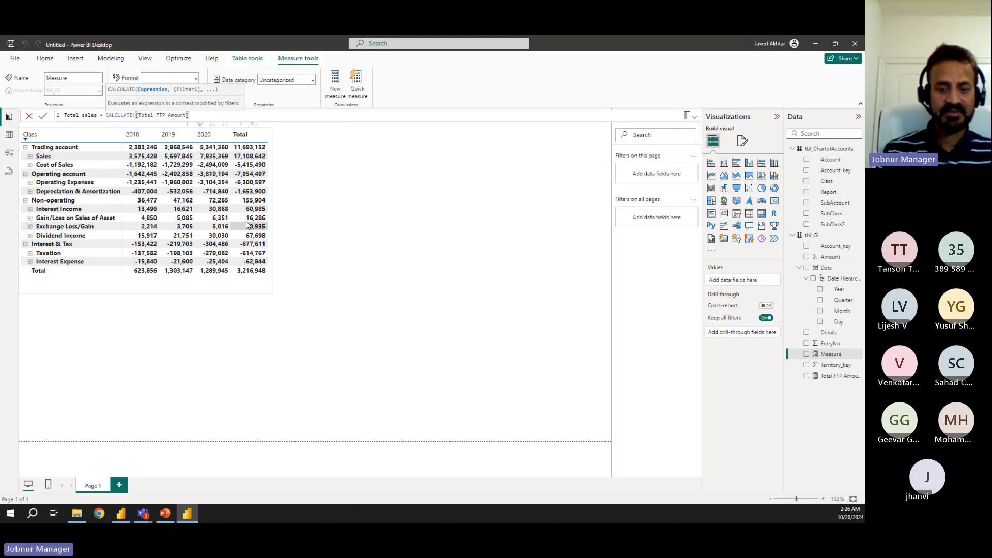
text(,)
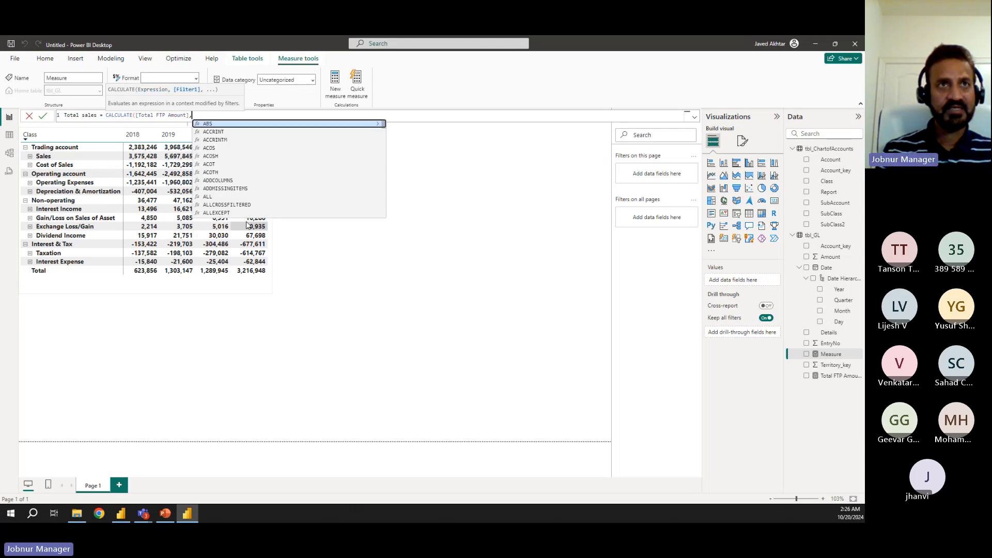
- Add a CALCULATE filter argument to Total sales requiring tbl_ChartofAccounts[SubAccount] to equal "sales"
text( su)
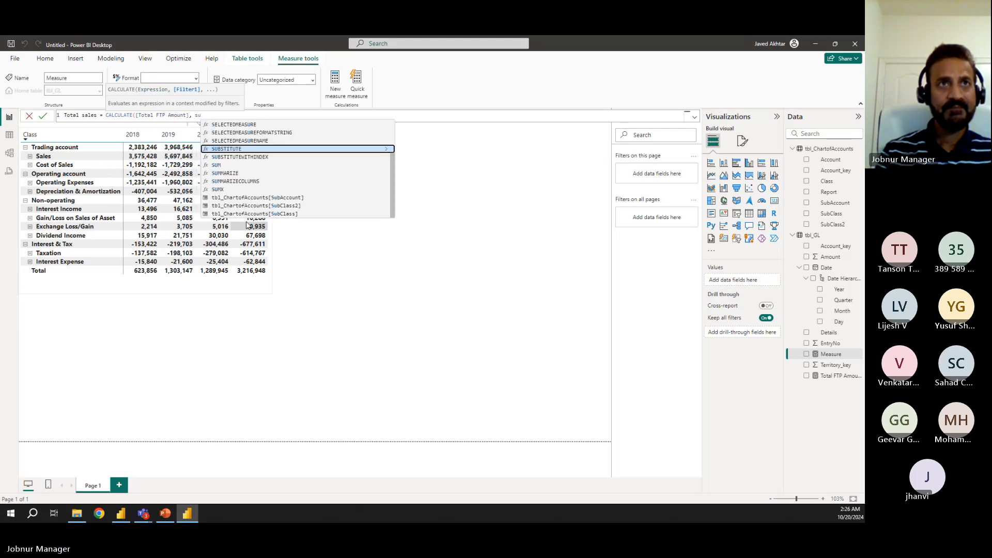
text(b)
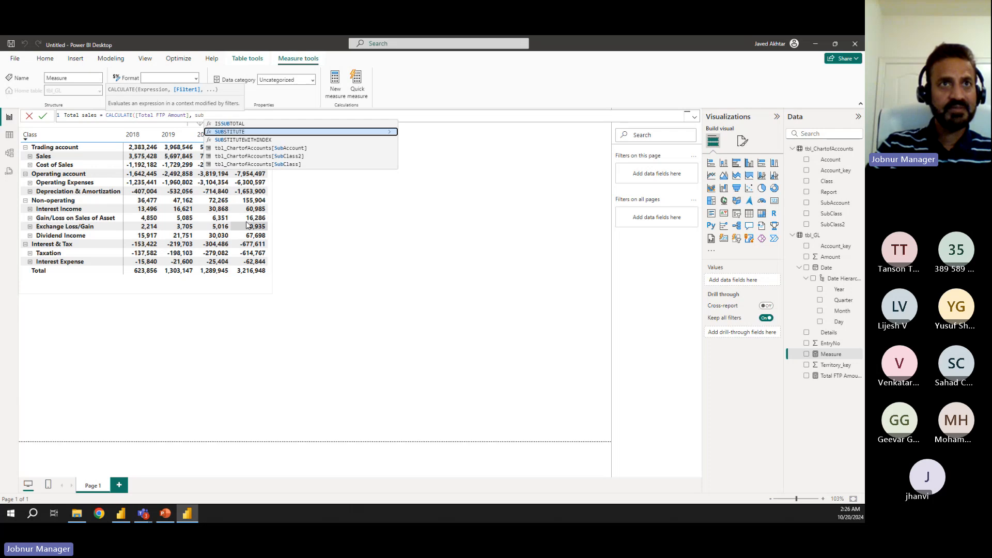
key(Down)
key(Down)
key(Tab)
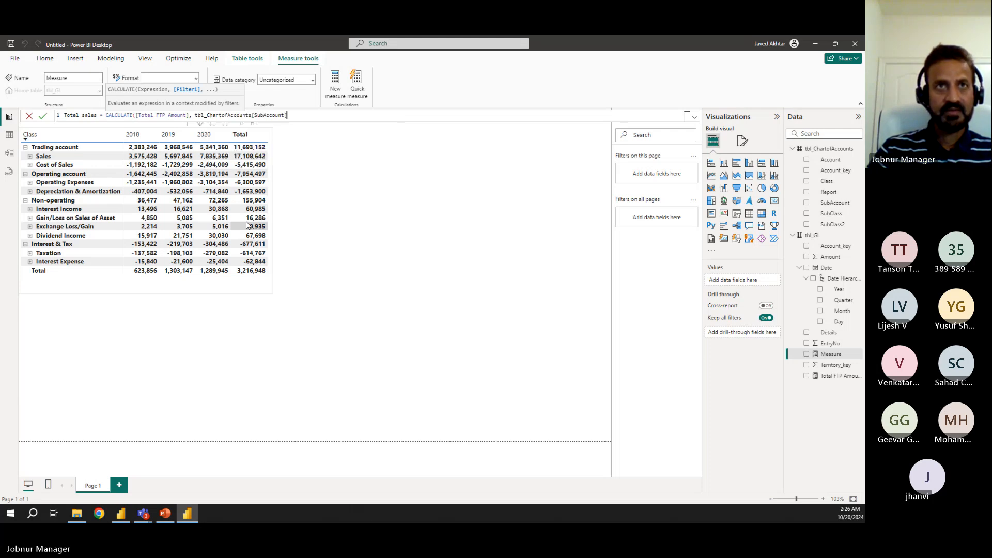
text(=)
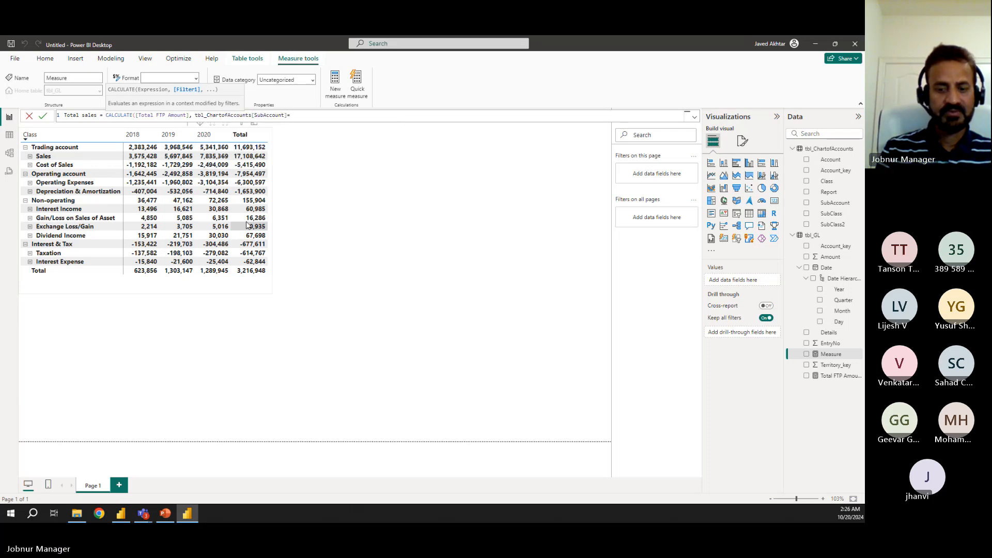
text("sa)
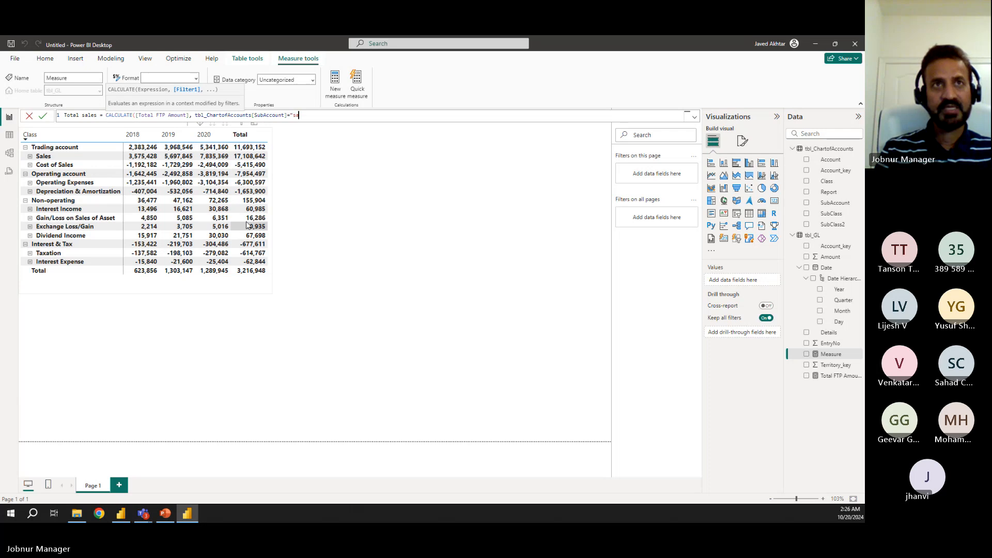
text(les")
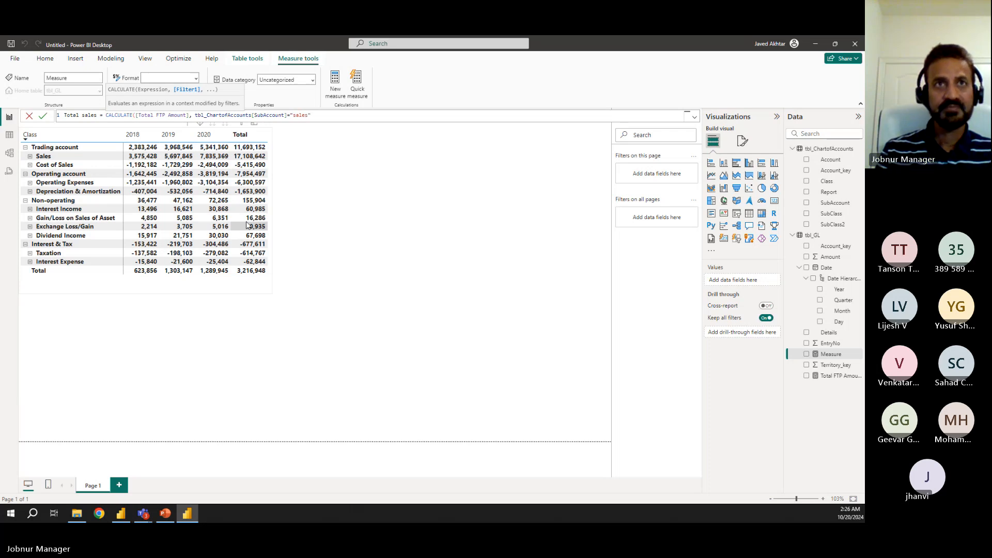
- Capitalize the filter text as "Sales" and close the CALCULATE formula with a parenthesis
key(Left)
key(Left)
key(Left)
key(Left)
key(Left)
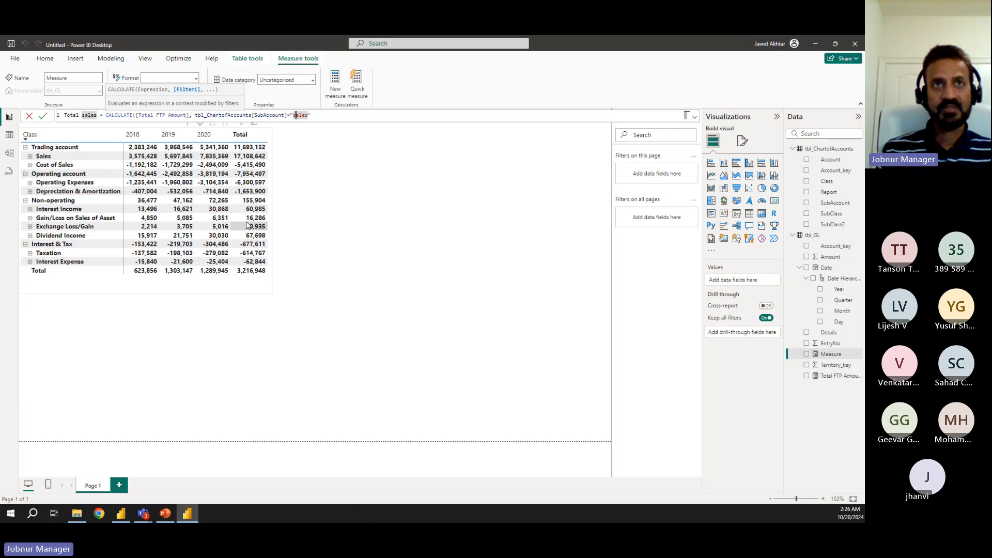
key(BackSpace)
text(S)
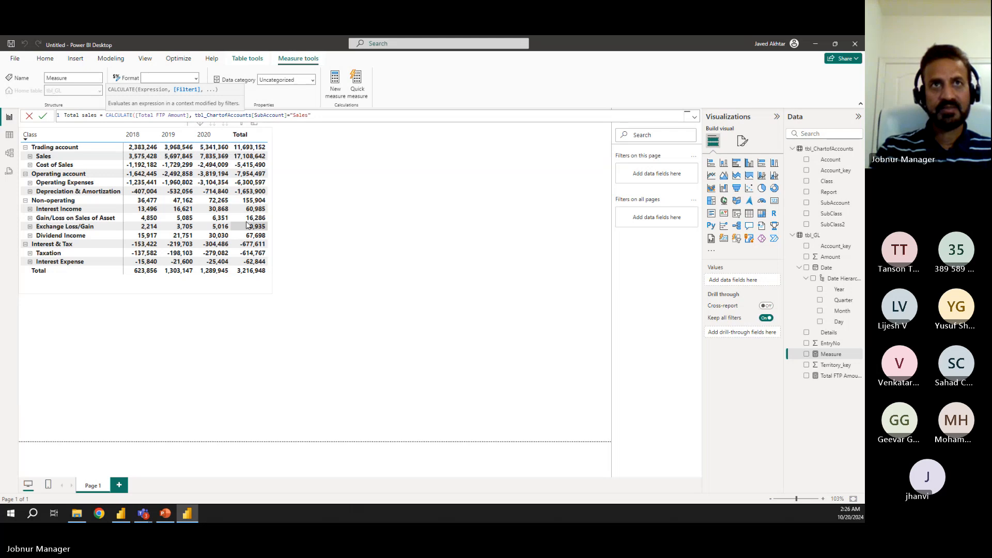
click(331, 114)
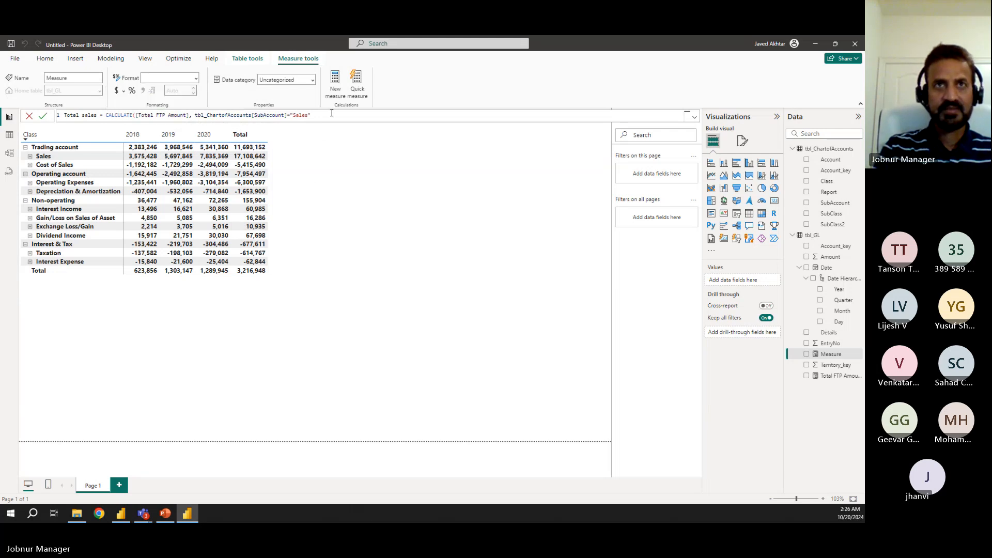
text())
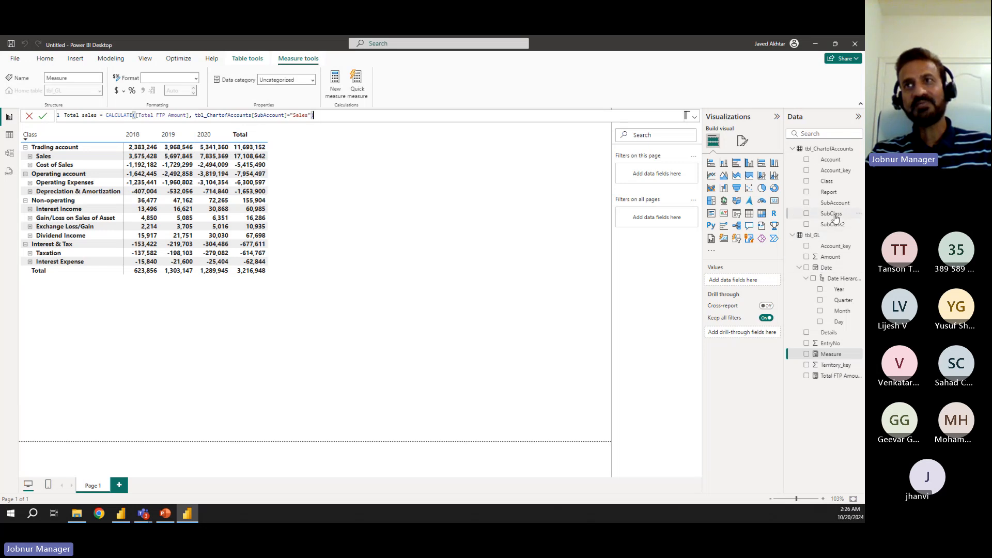
- Replace the filter column with tbl_ChartofAccounts[SubClass] and commit the Total sales measure
double_click(275, 114)
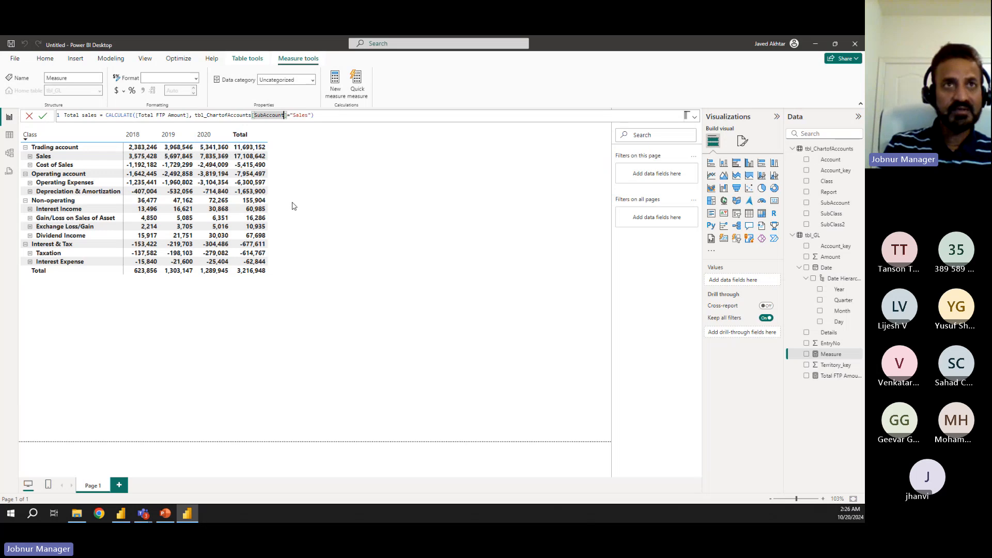
text(Sub)
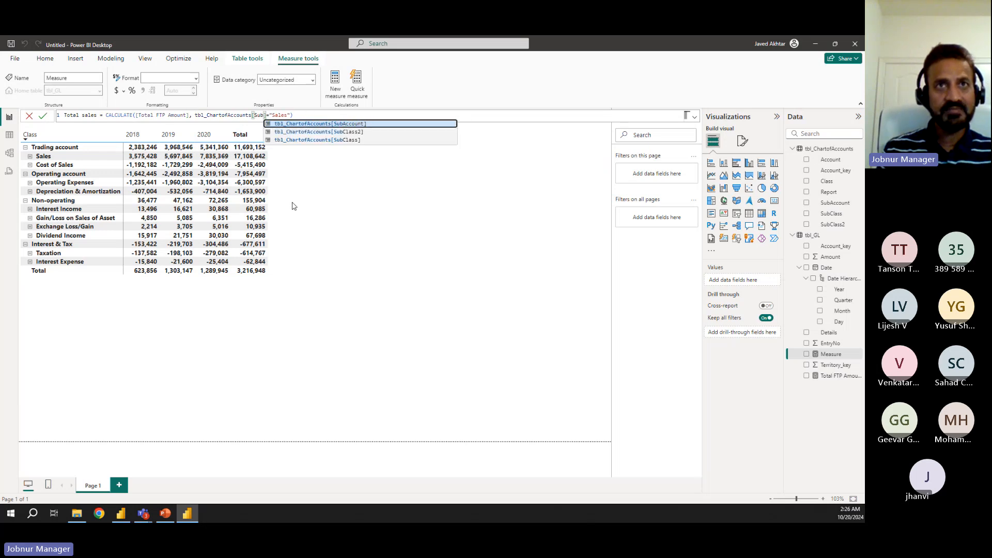
key(Down)
key(Down)
key(Tab)
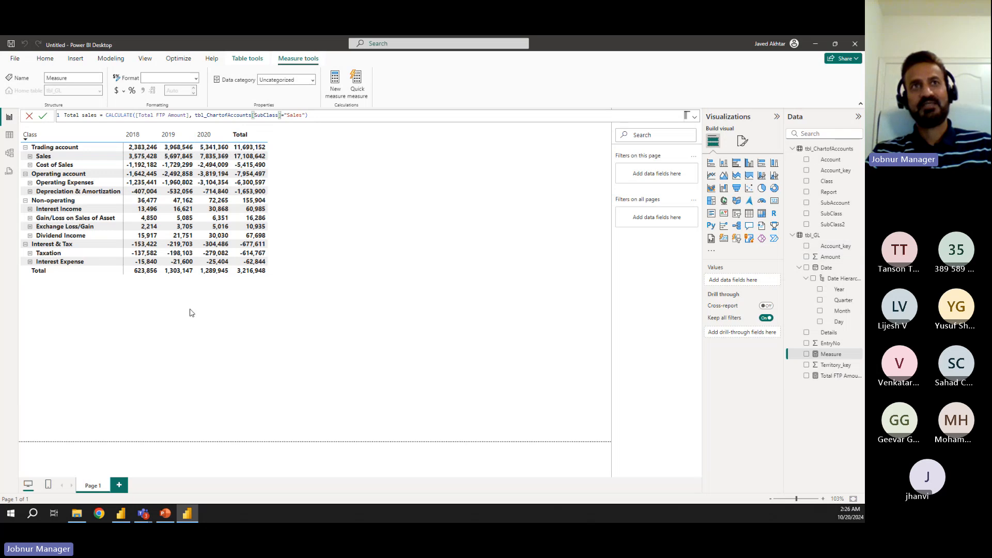
click(309, 115)
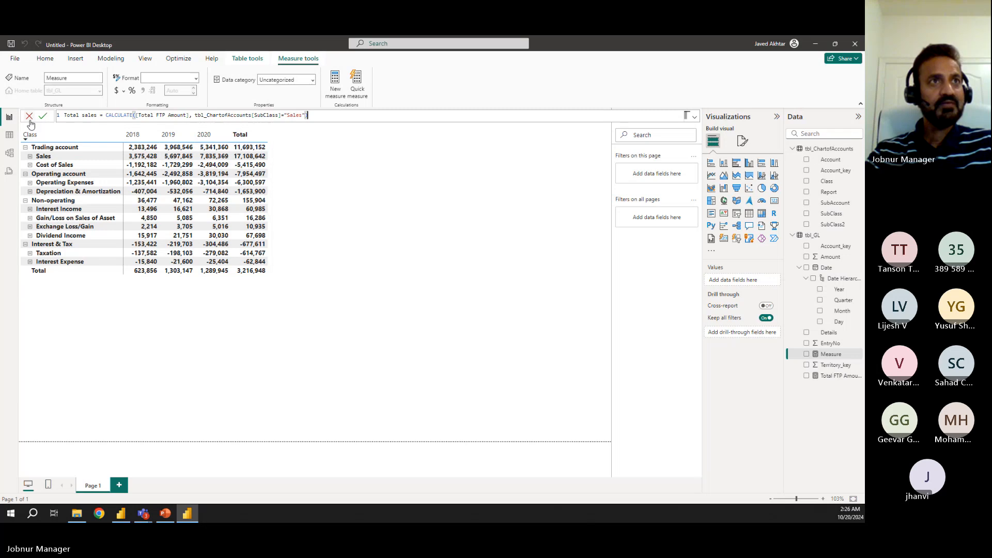
click(45, 117)
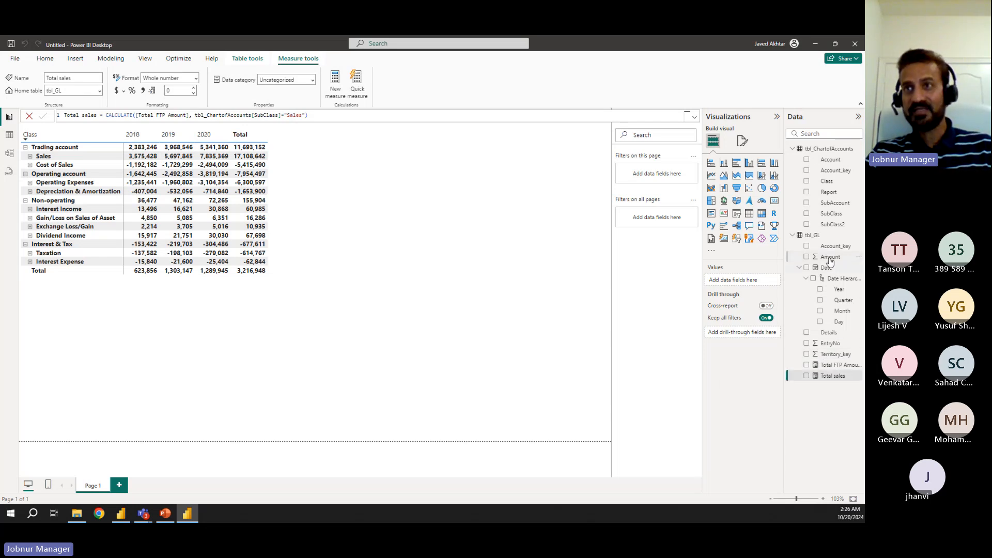
- Examine the tbl_GL and tbl_ChartofAccounts data, checking which account keys belong to the Sales subclass
click(9, 136)
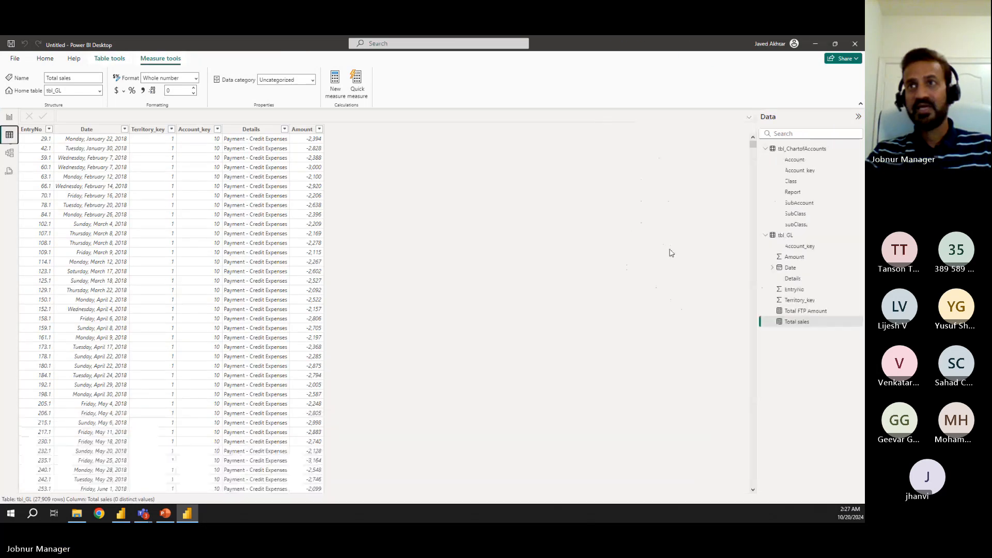
click(796, 235)
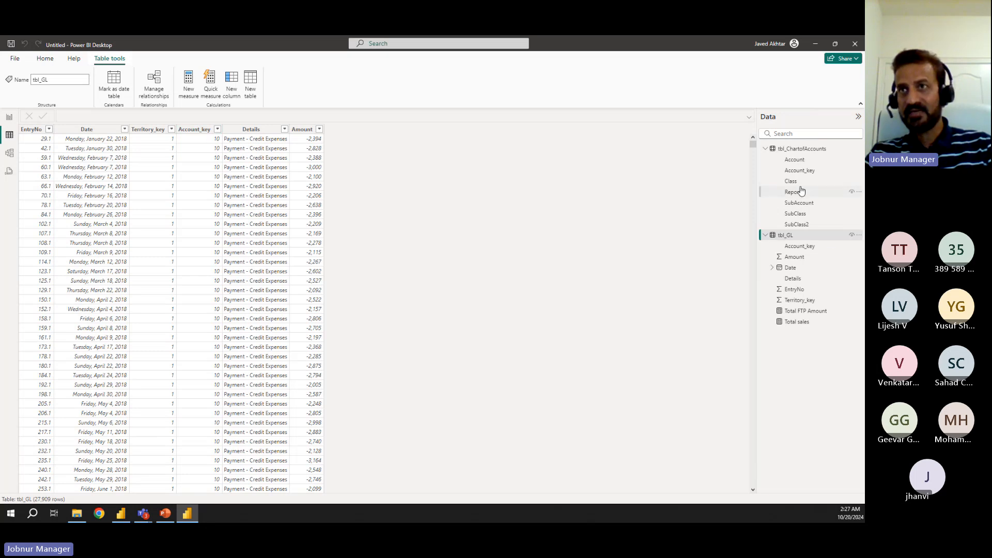
click(799, 151)
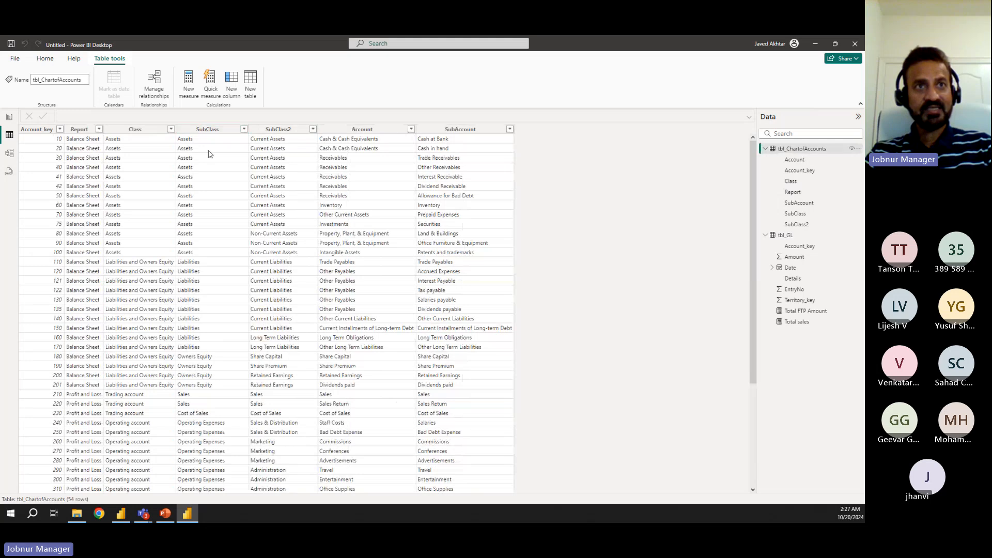
scroll(207, 310, down, 2)
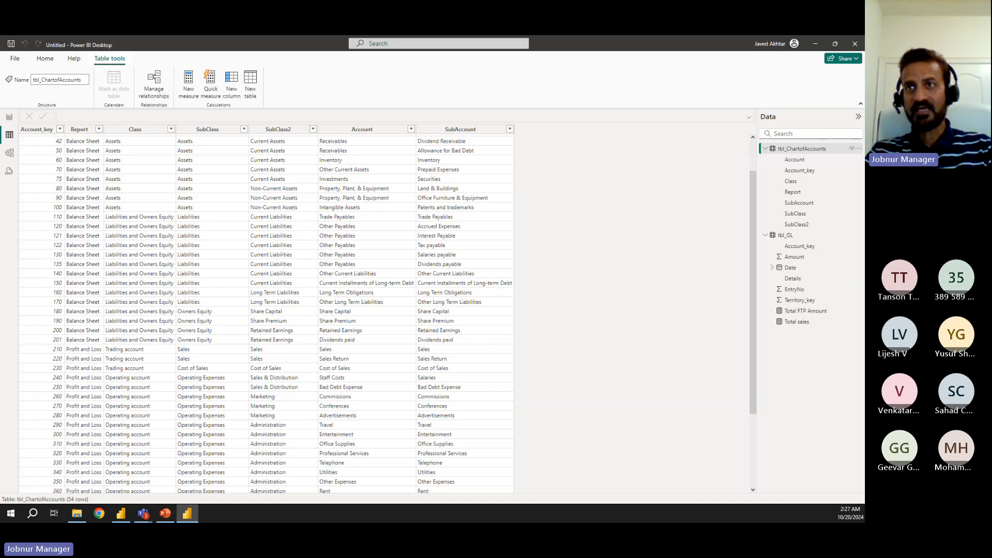
- Filter the tbl_GL rows by Account_key 210 in the table data
click(785, 235)
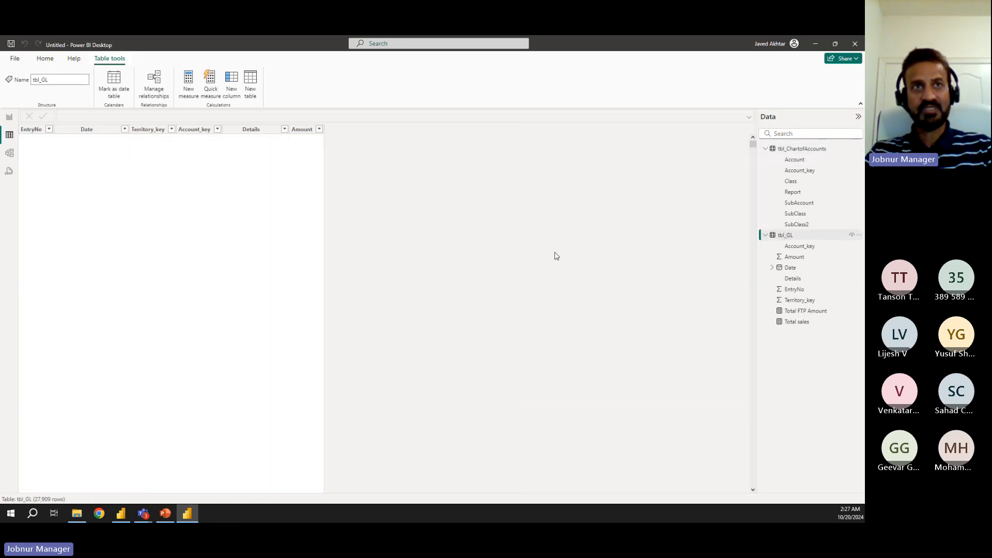
click(217, 129)
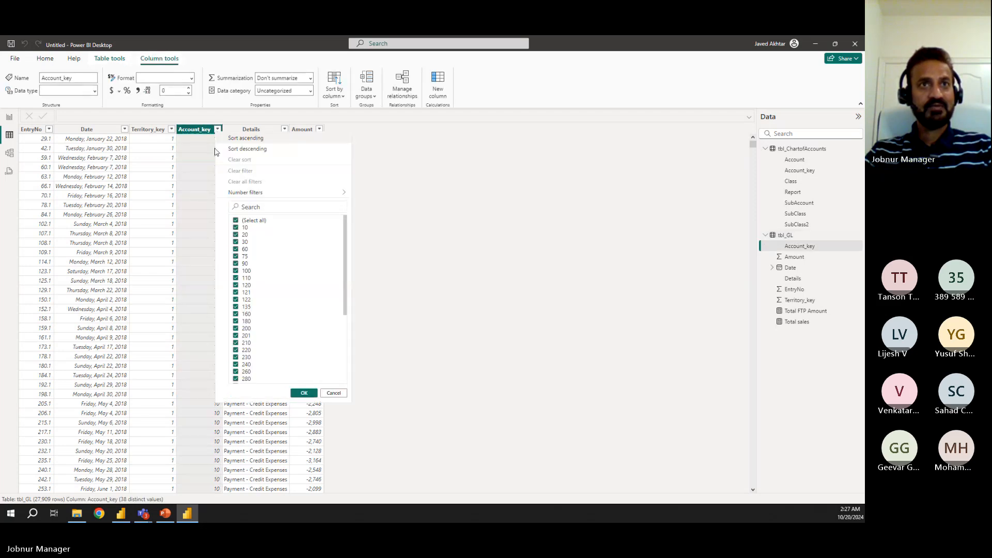
click(250, 207)
text(210)
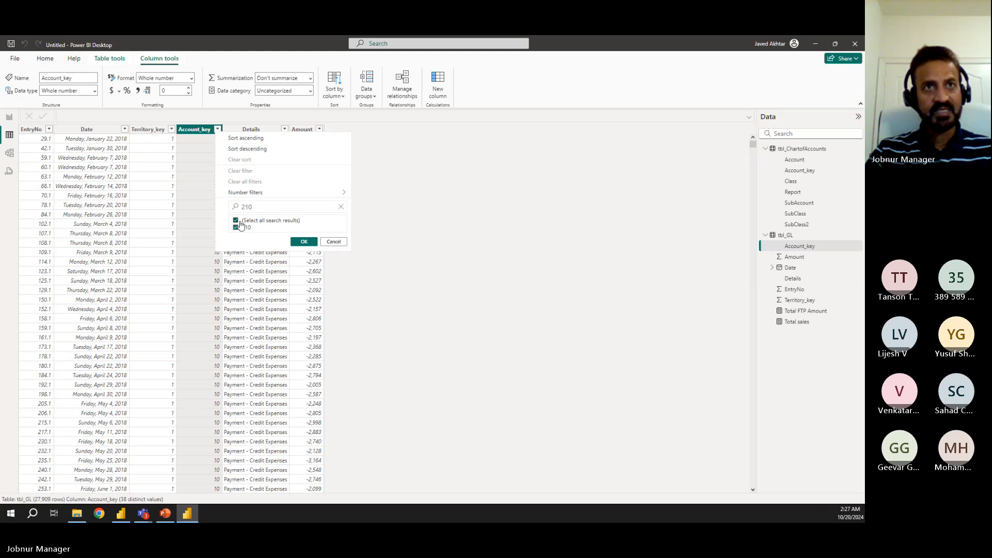
click(295, 242)
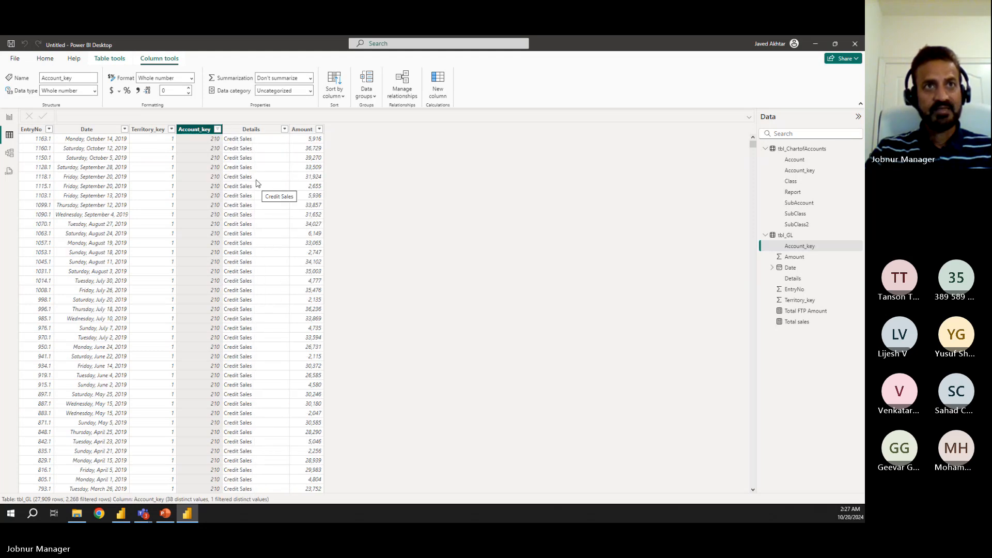
- Add Account_key 220 to the tbl_GL filter alongside 210 and review the resulting entries
click(218, 130)
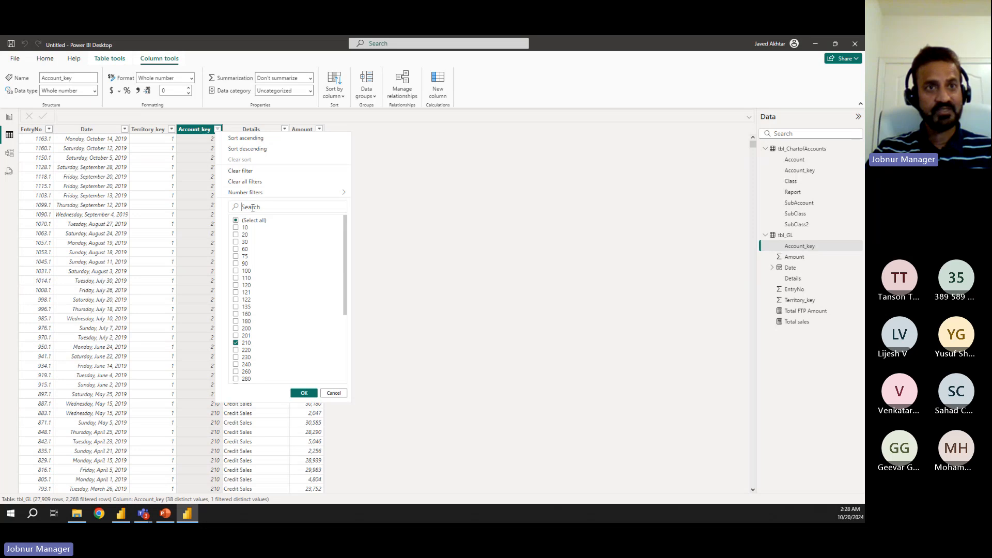
click(252, 208)
text(202)
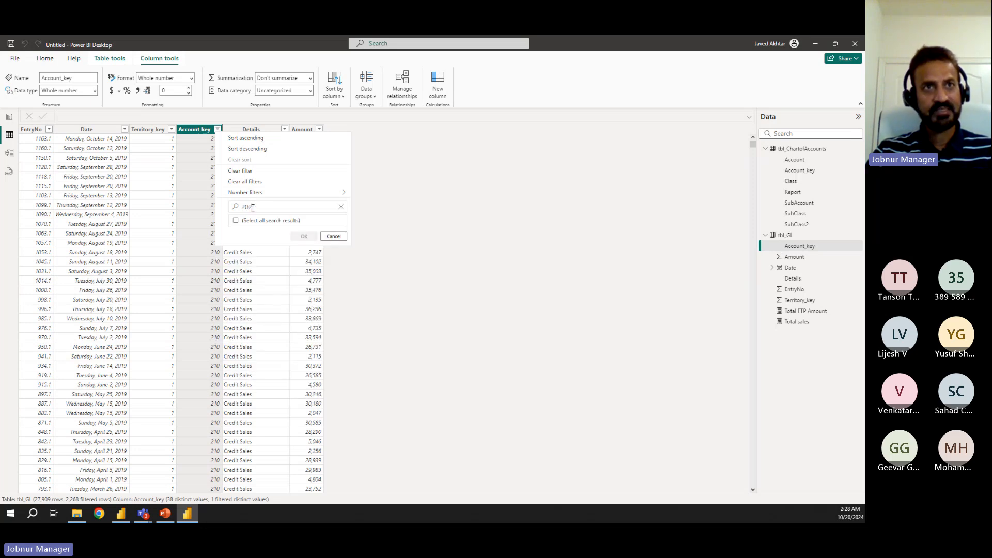
key(BackSpace)
key(BackSpace)
text(2)
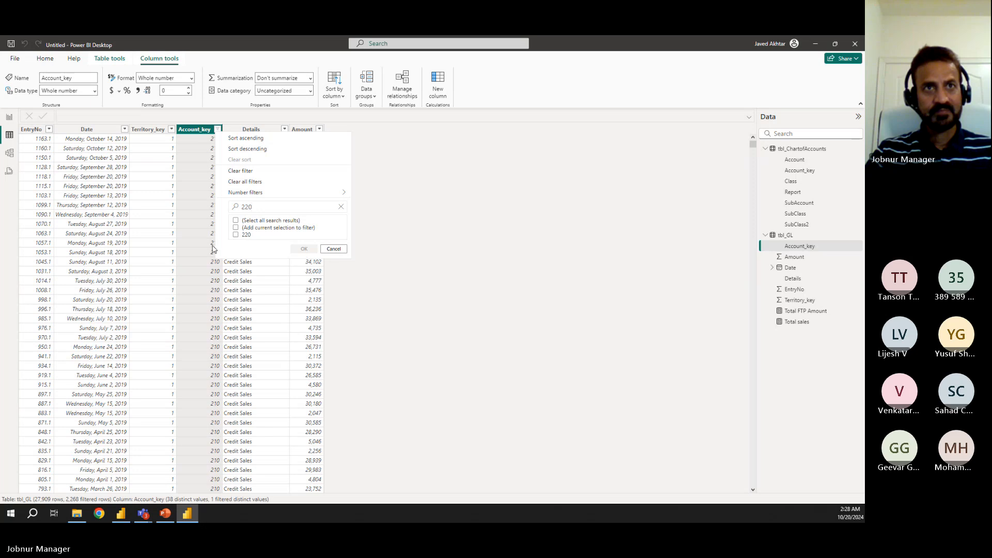
key(BackSpace)
key(BackSpace)
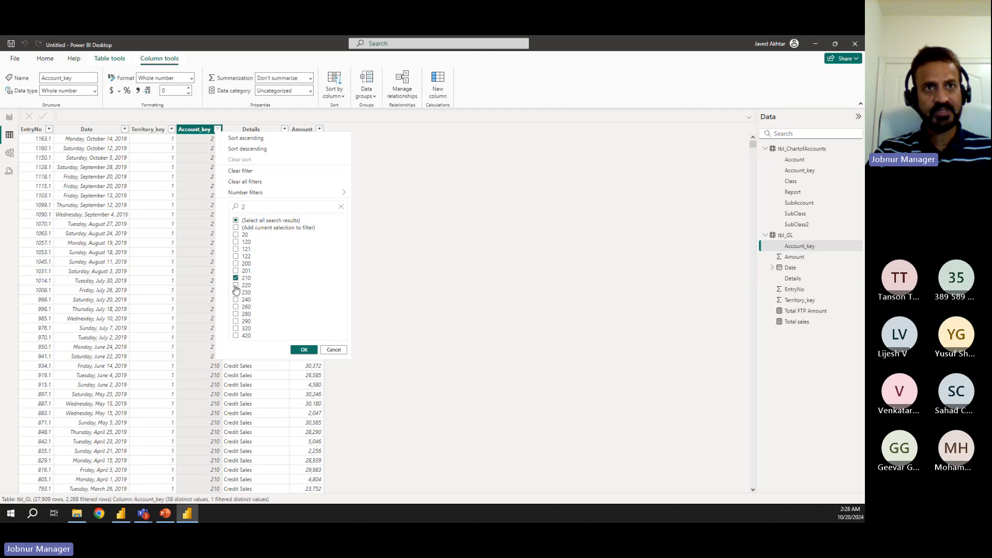
click(304, 350)
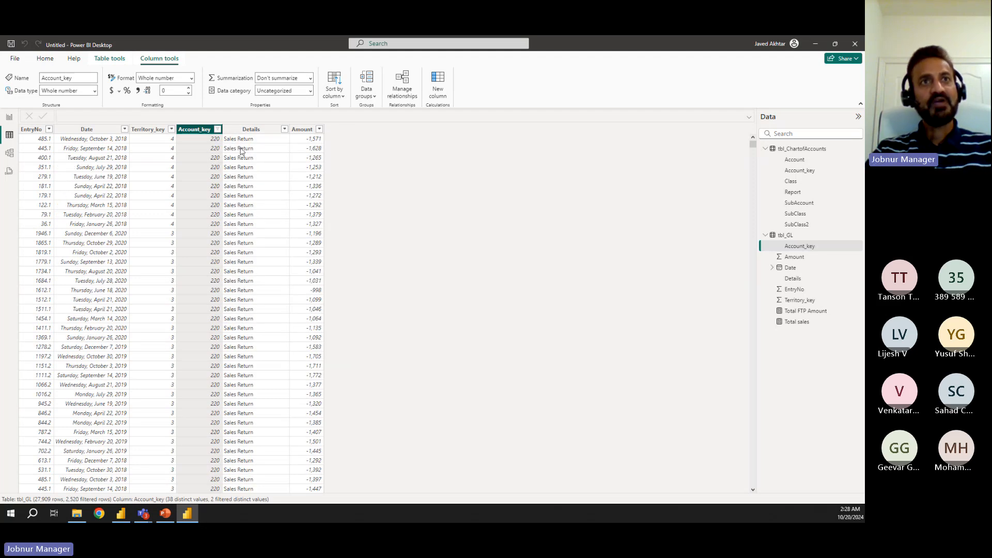
scroll(245, 214, down, 8)
scroll(246, 222, up, 3)
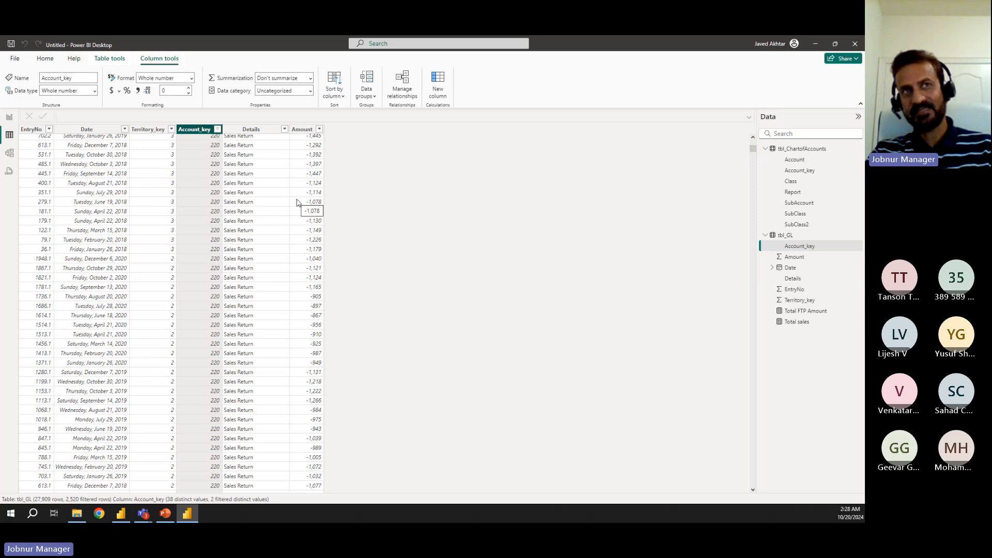
- Return to the report page, insert an empty line chart, and place it beside the profit and loss matrix
click(10, 118)
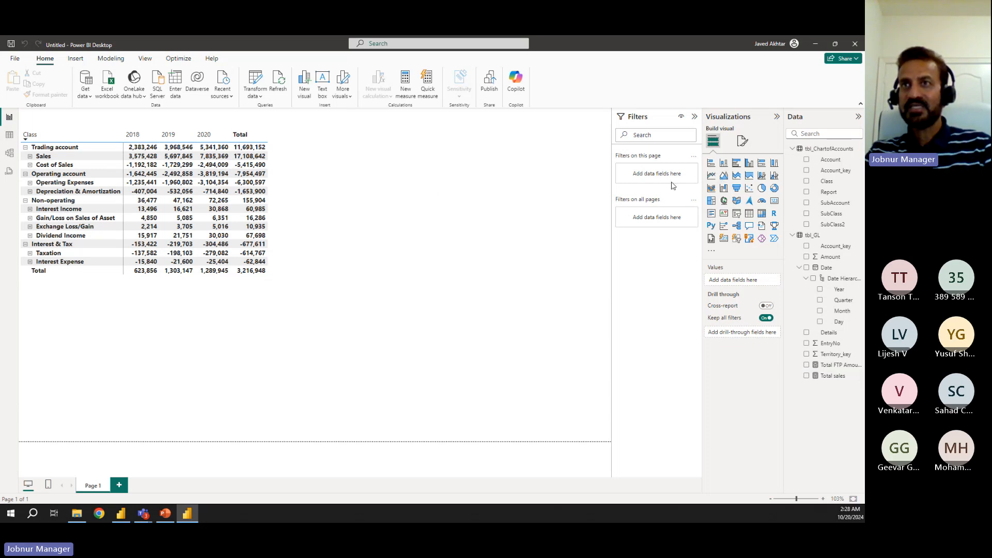
click(712, 177)
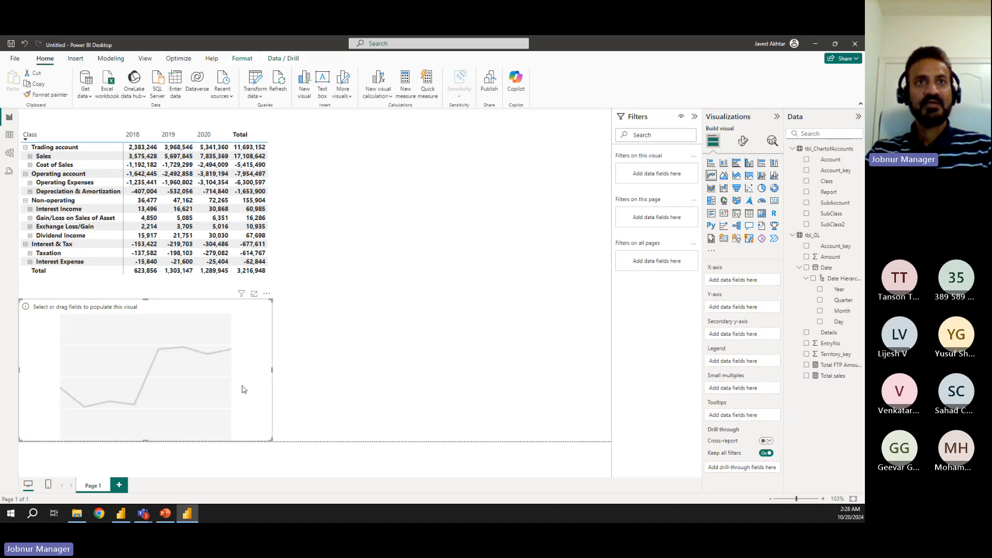
drag(243, 388, 521, 221)
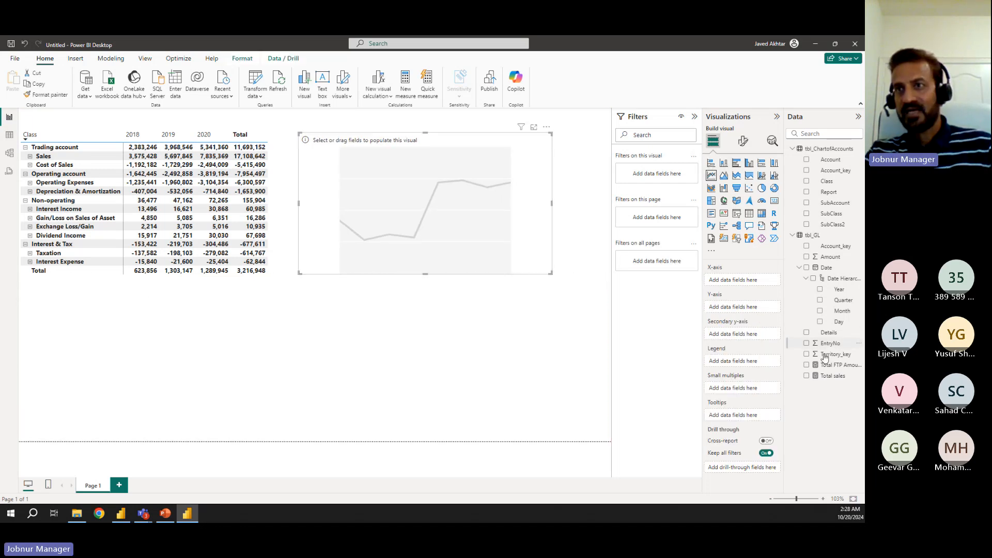
- Plot Total sales on the Y-axis against the Date hierarchy on the X-axis, and drill up to month level
drag(833, 376, 747, 308)
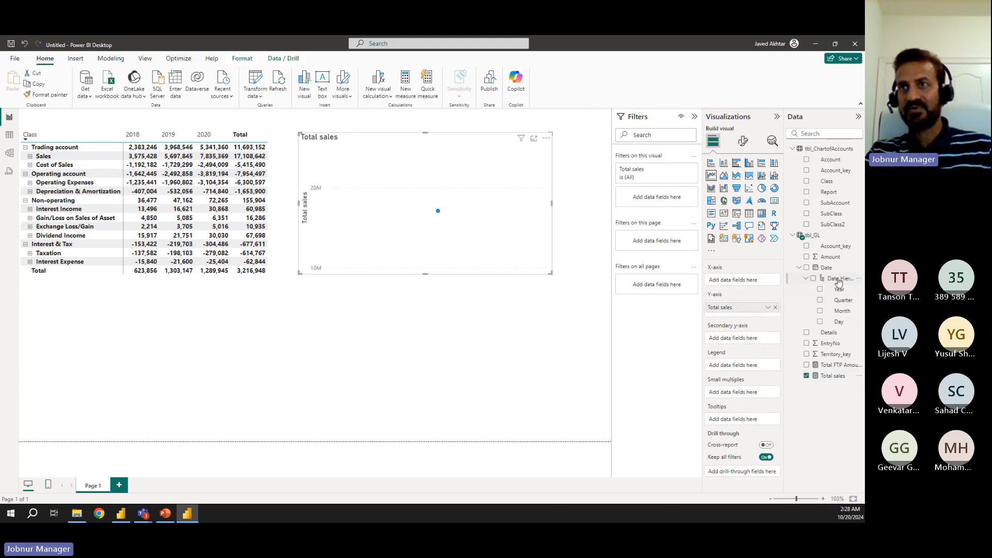
drag(837, 268, 749, 287)
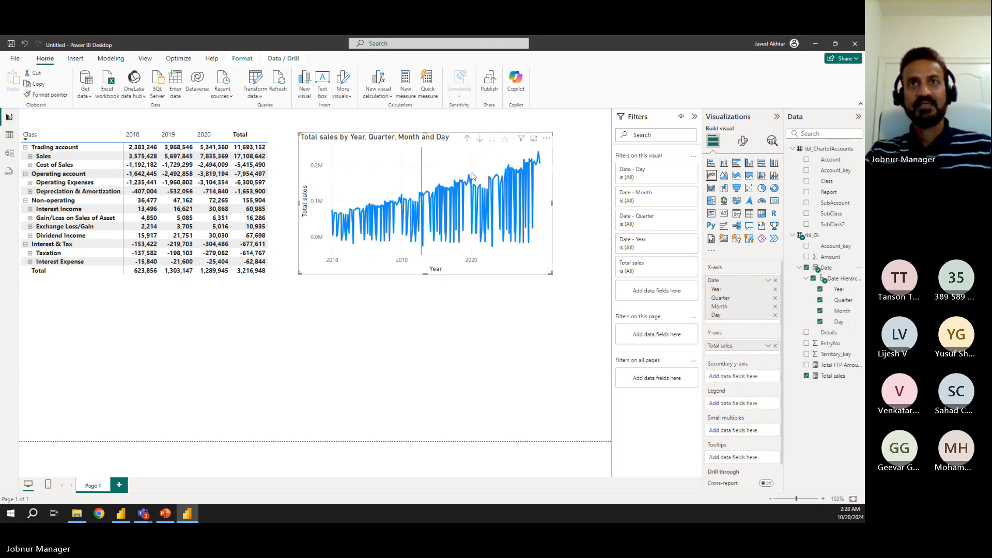
click(468, 141)
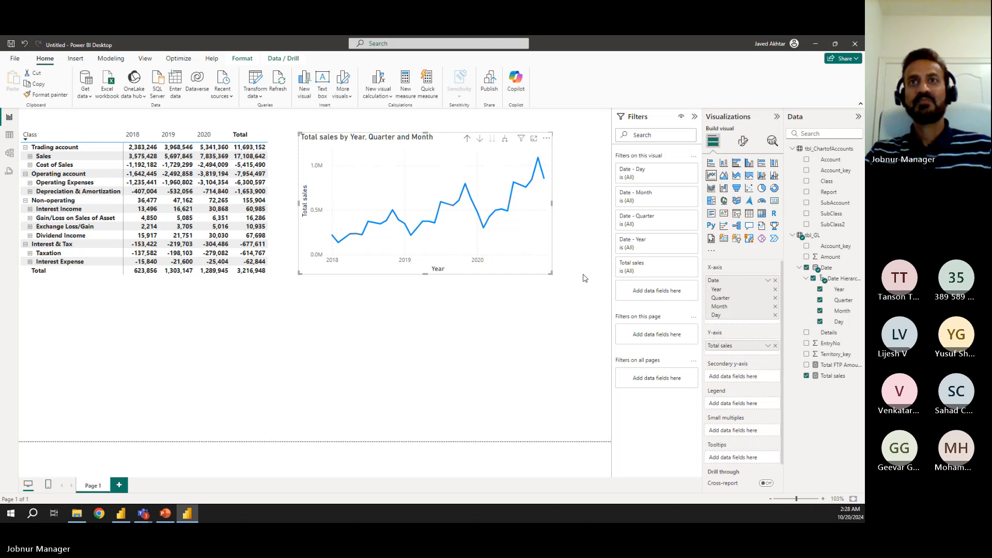
- Widen the sales line chart to the page's edge and view the Total sales measure's formula
drag(584, 279, 610, 274)
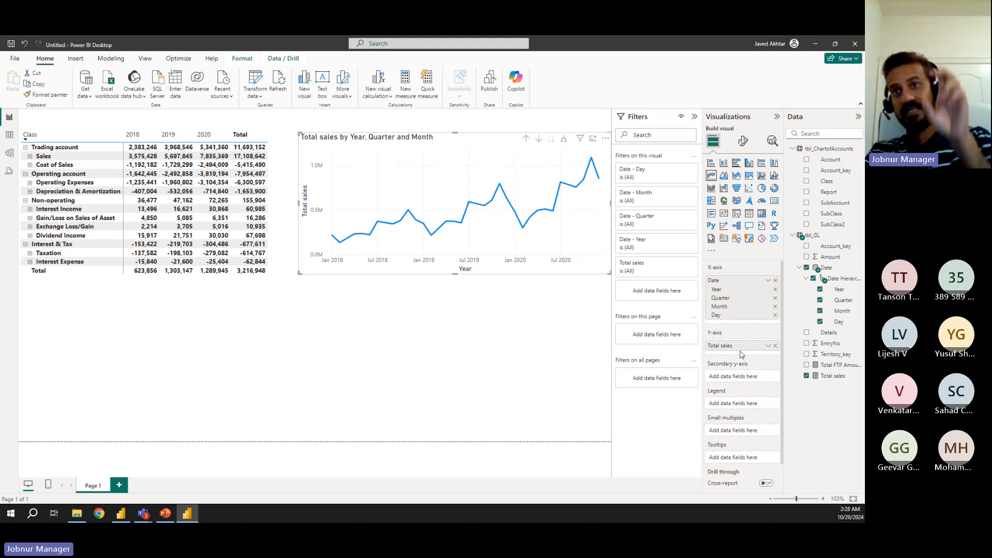
click(833, 378)
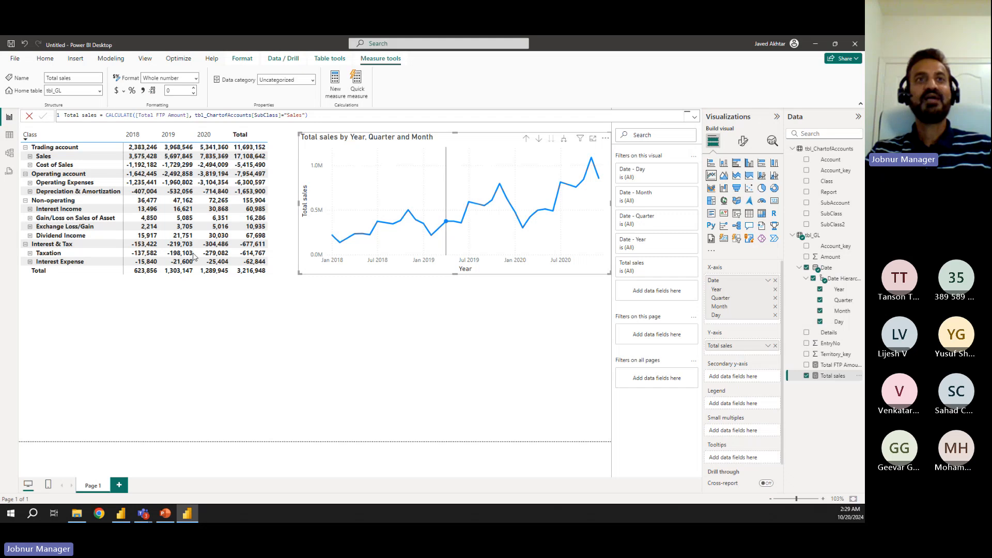
click(428, 359)
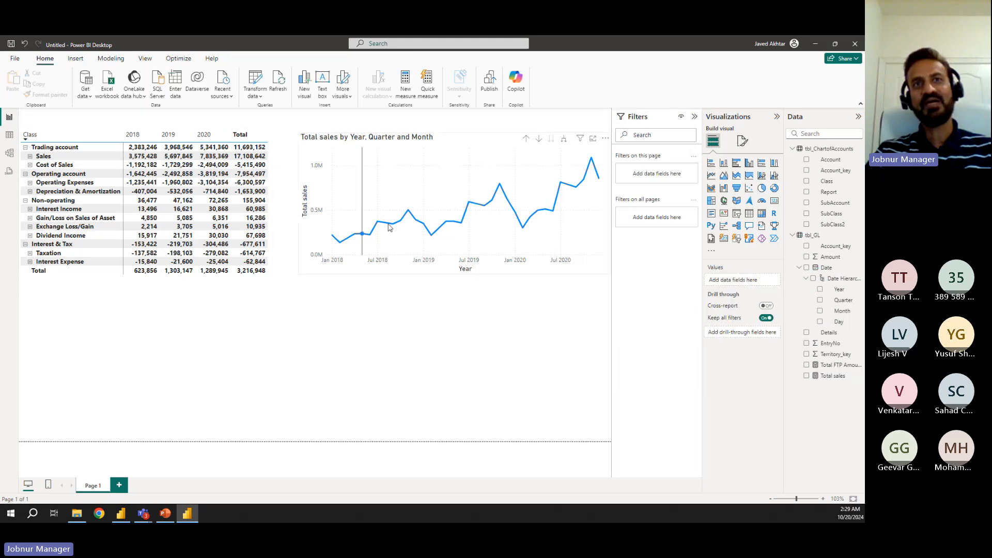
- Expand the sales line chart to day level, drill up to quarter level, and return it to month level
click(538, 140)
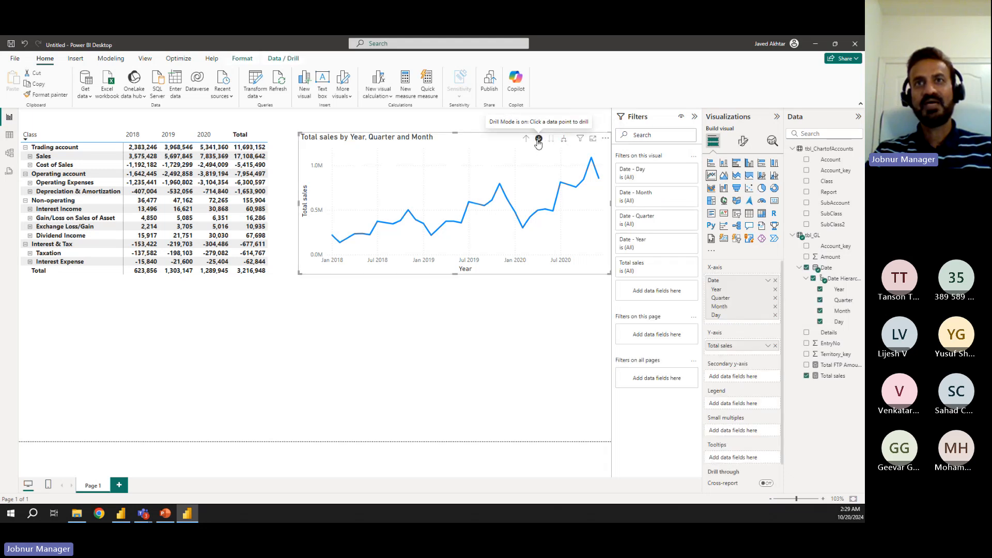
click(564, 139)
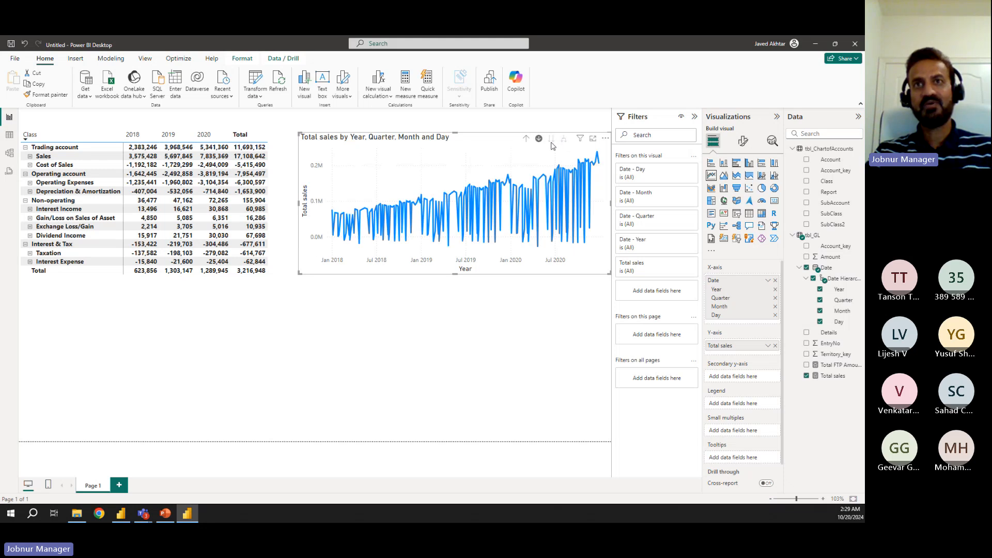
click(527, 139)
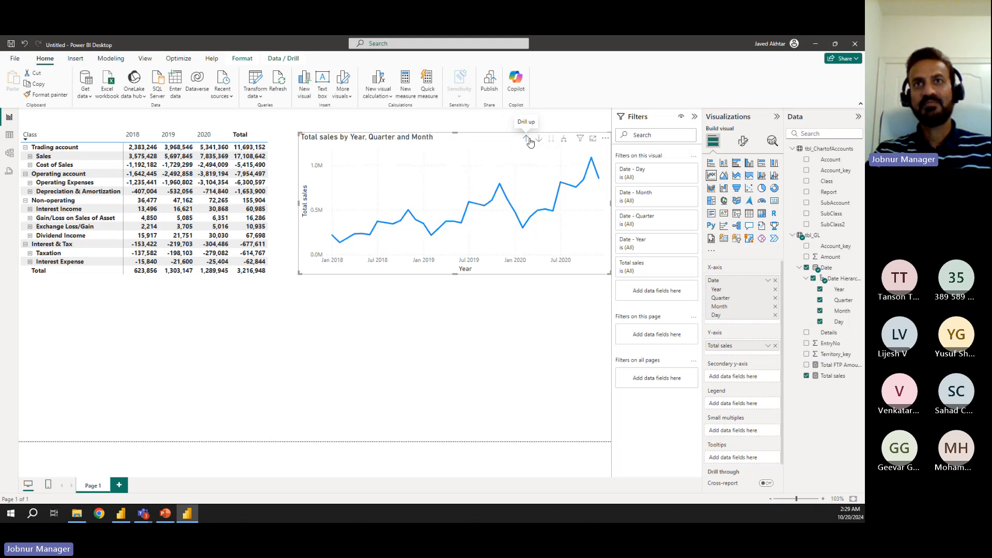
click(528, 140)
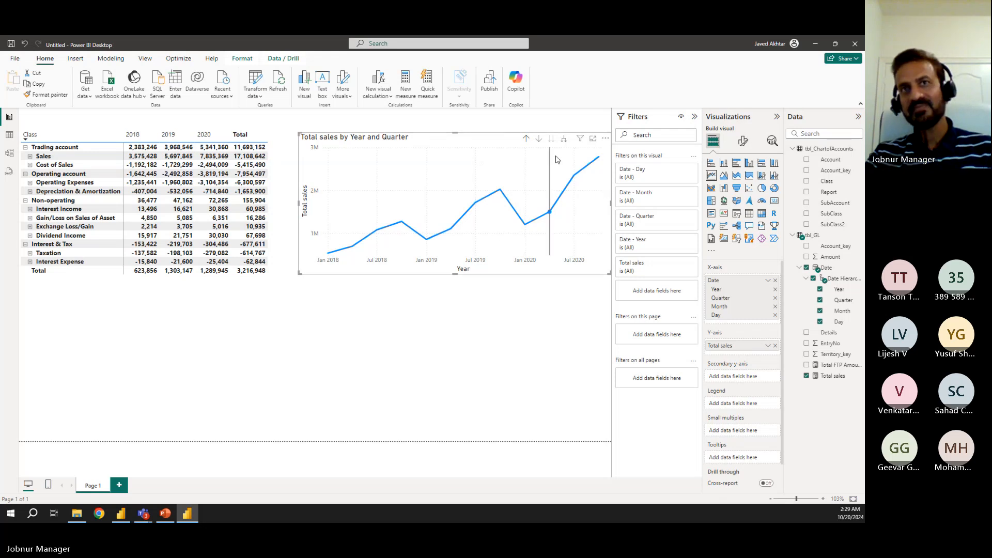
click(538, 140)
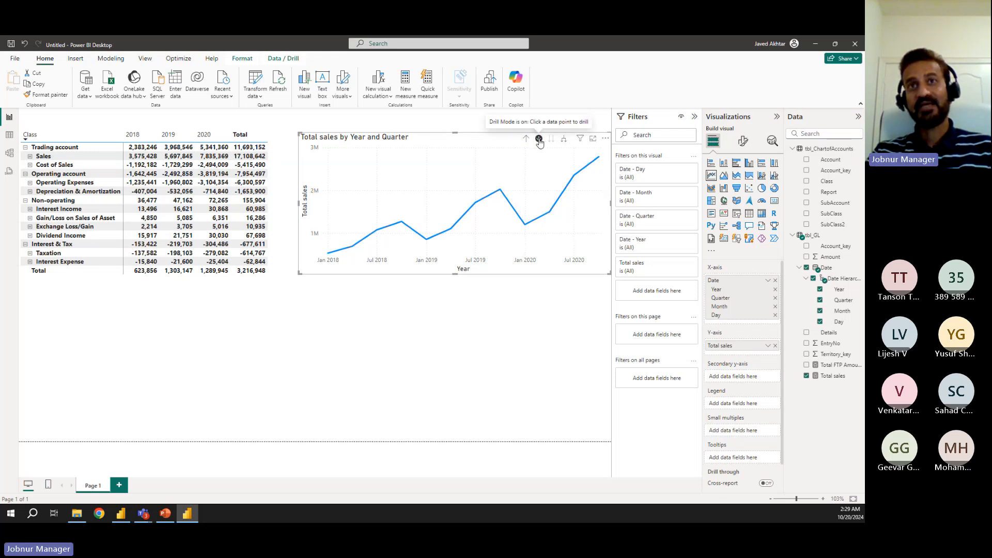
click(564, 138)
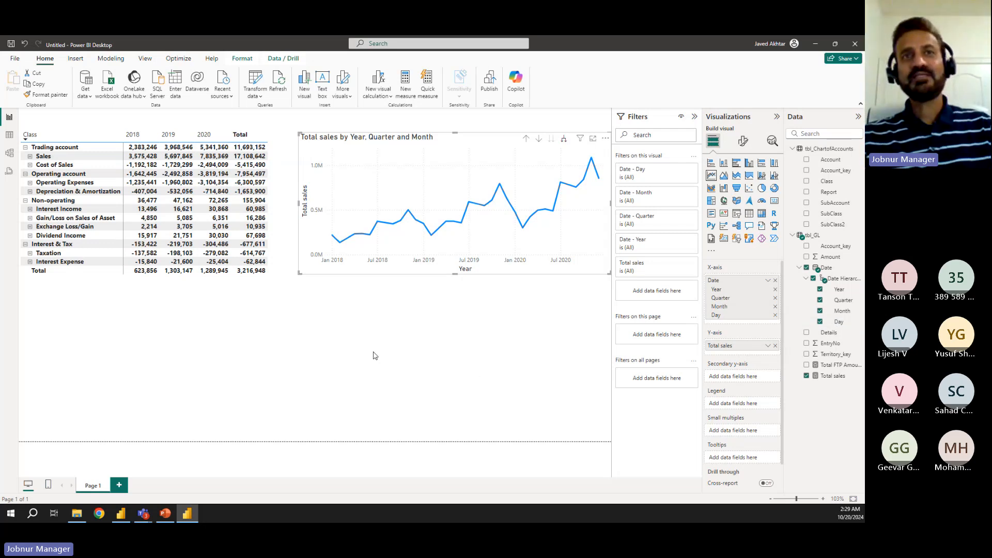
click(256, 372)
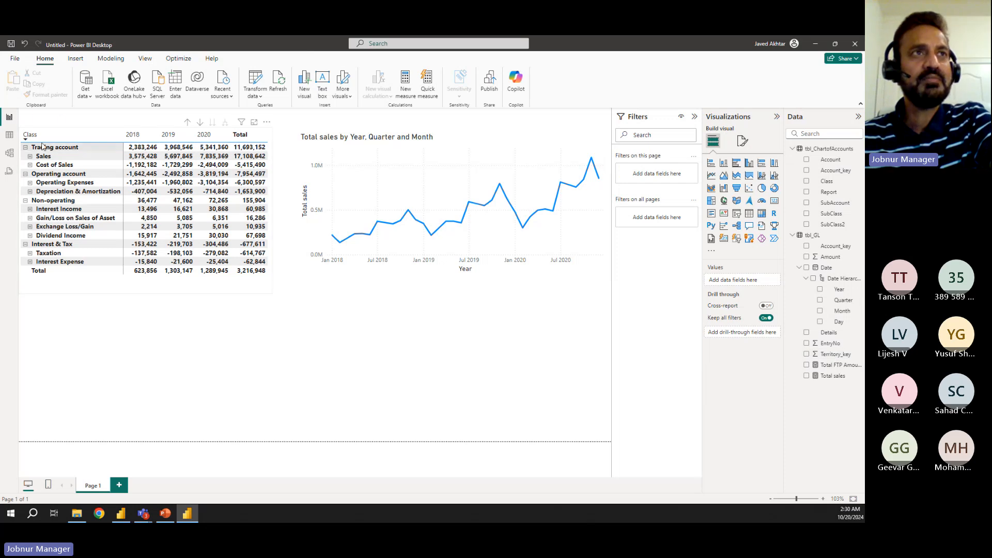
- In the model view, load the tbl_territory table from the recent source GL_Data_file.xlsx
click(10, 153)
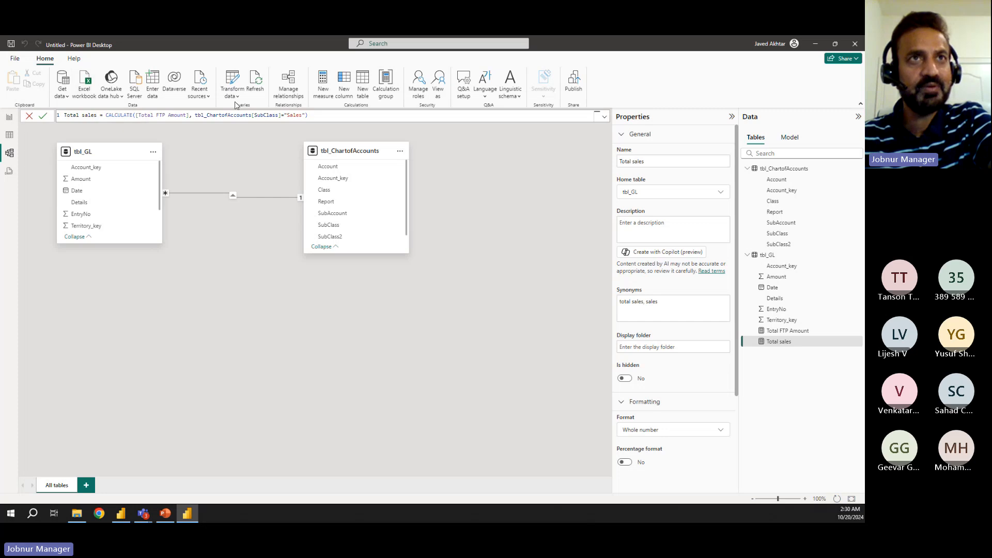
click(205, 93)
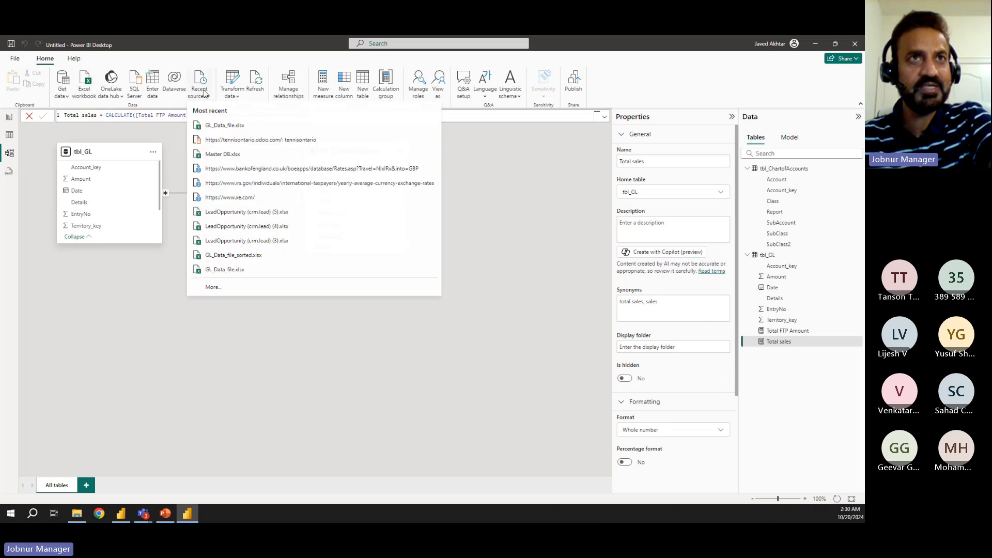
click(214, 125)
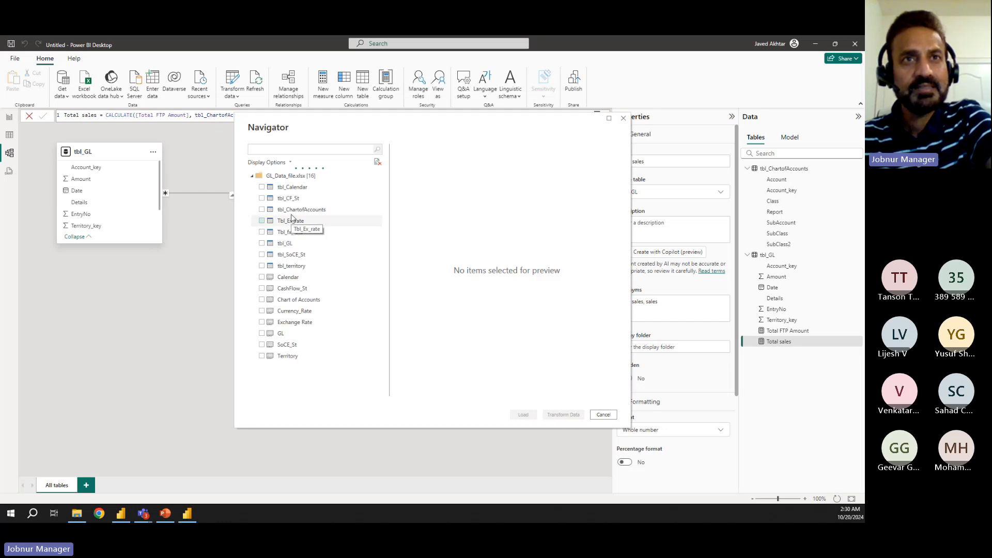
click(284, 267)
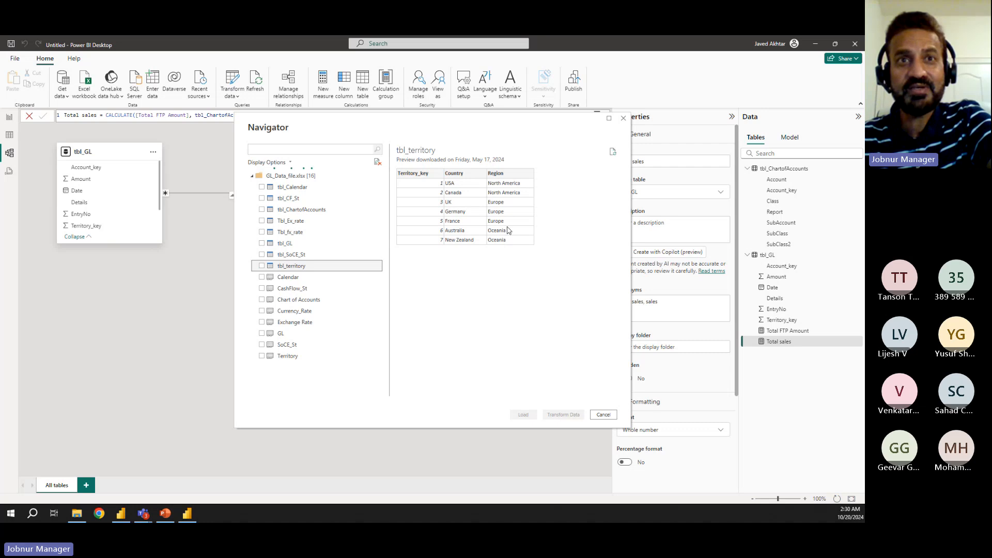
click(262, 267)
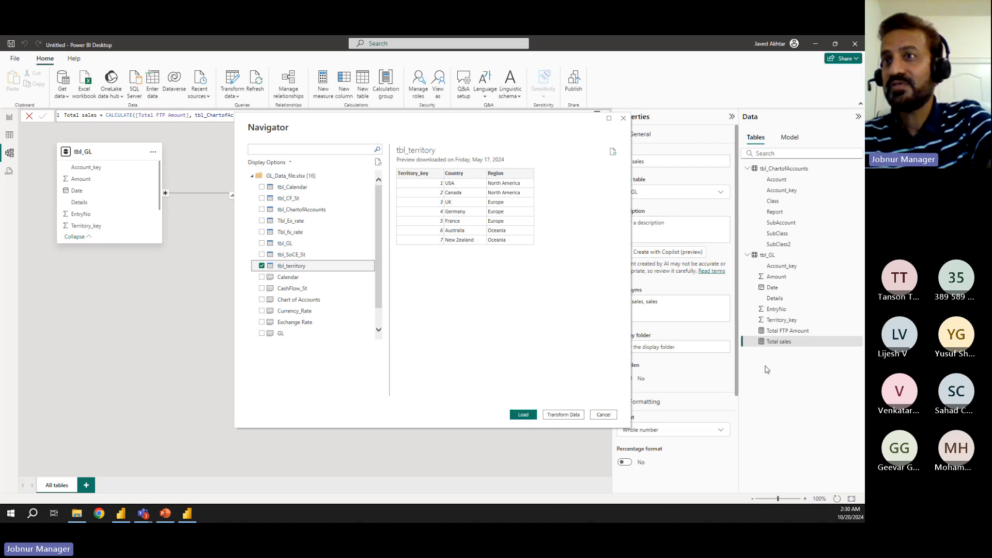
click(519, 415)
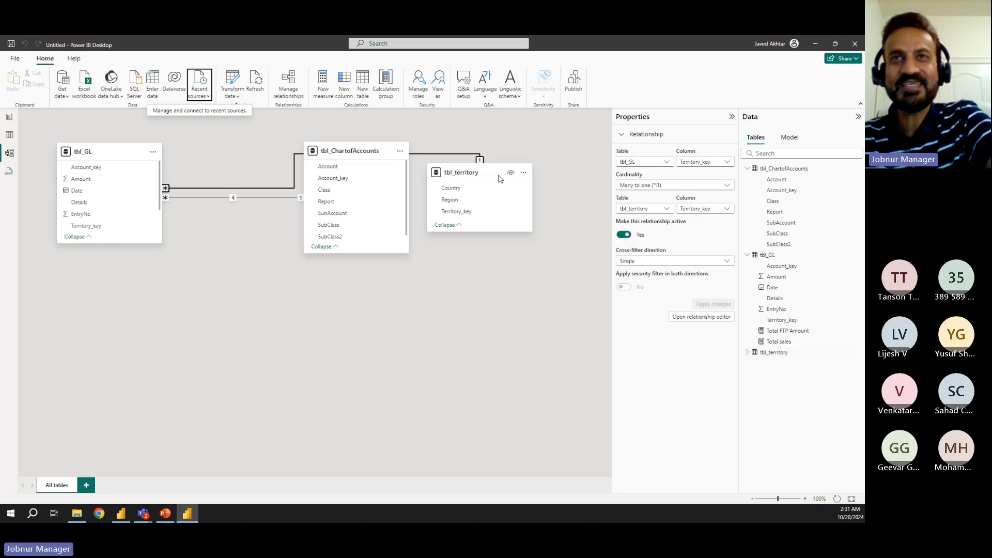
- Arrange tbl_territory above tbl_ChartofAccounts beside tbl_GL in the model diagram, and enlarge tbl_GL to show all its fields
drag(480, 181, 256, 160)
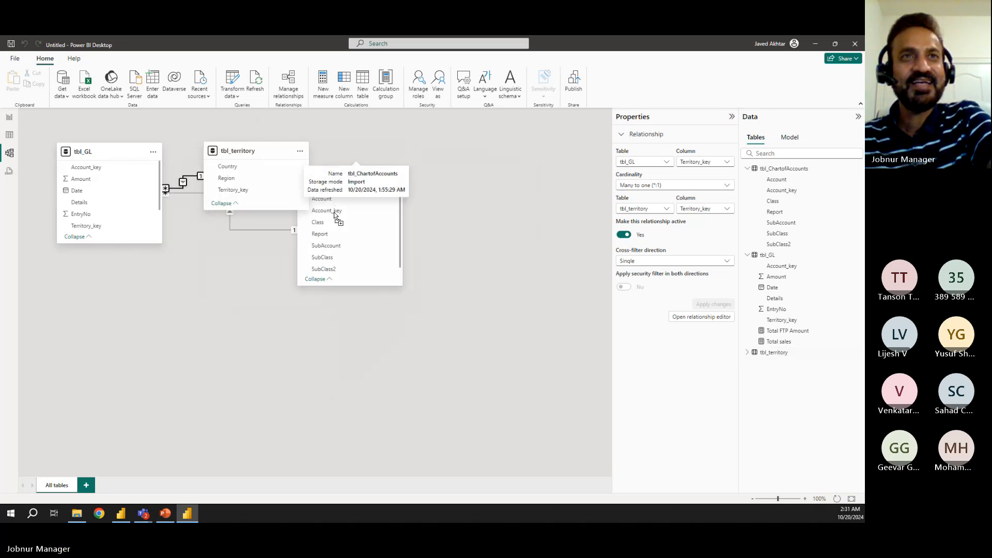
drag(345, 156, 329, 251)
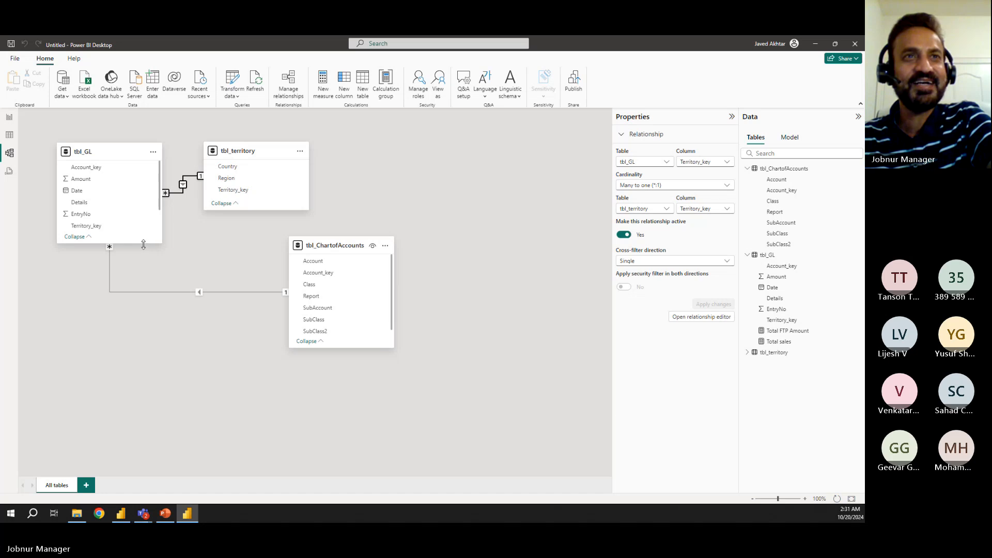
drag(151, 243, 184, 301)
drag(264, 150, 345, 150)
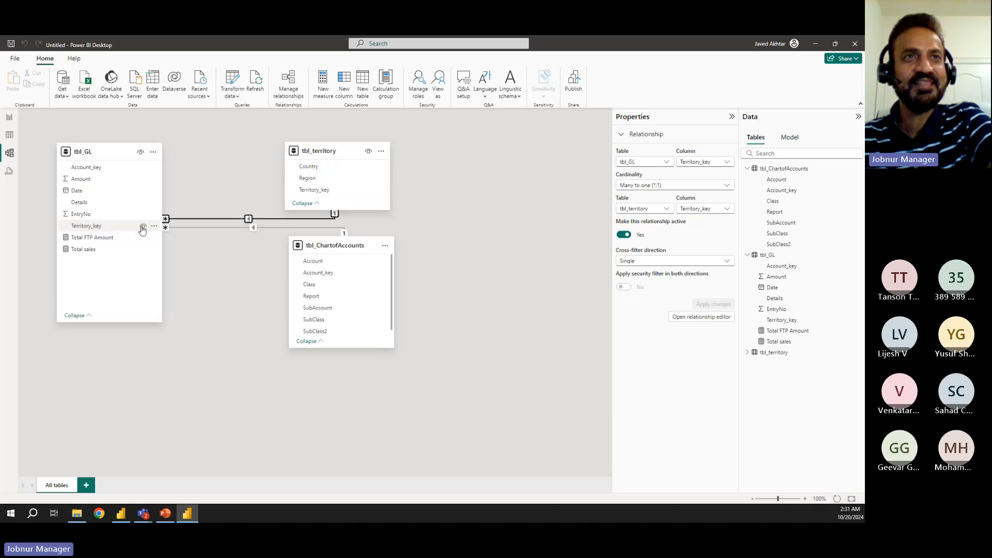
click(186, 218)
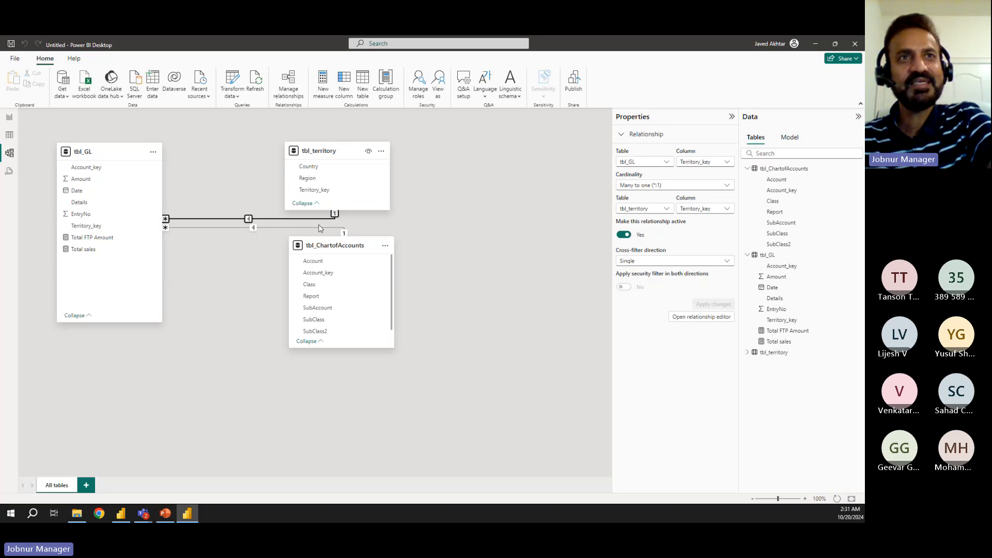
- Return to the report page, expand the tbl_territory fields, and insert an empty line chart below the sales chart, widened to match it
click(10, 119)
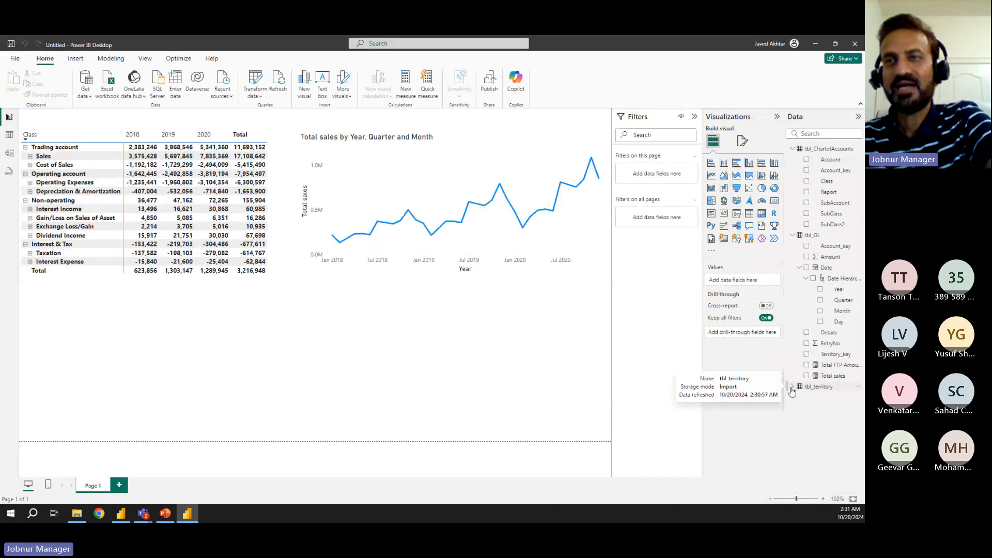
click(791, 388)
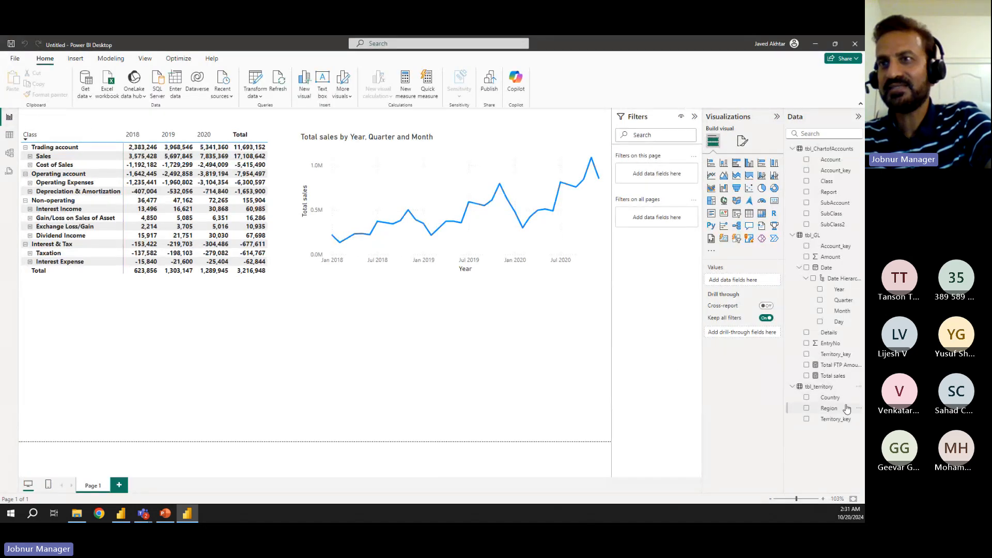
right_click(592, 266)
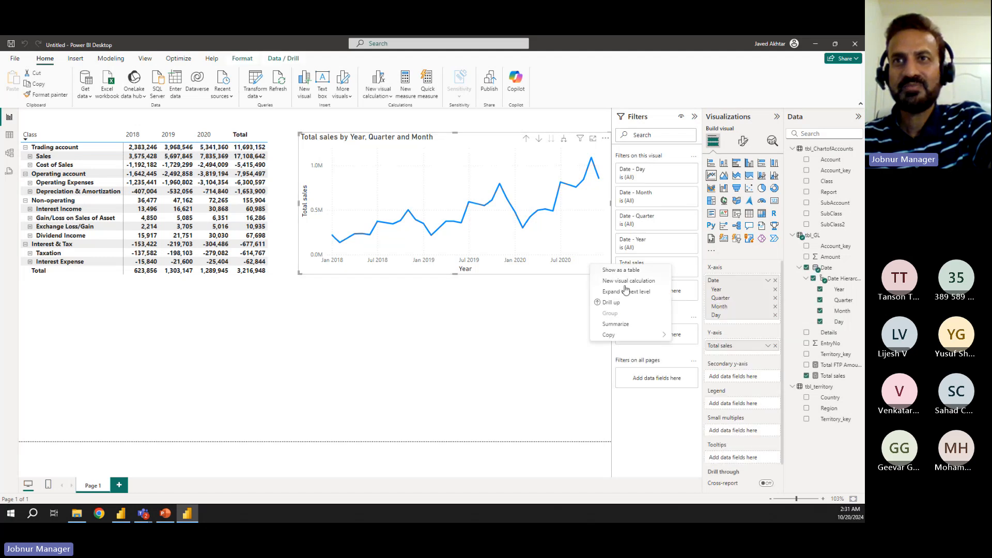
click(565, 332)
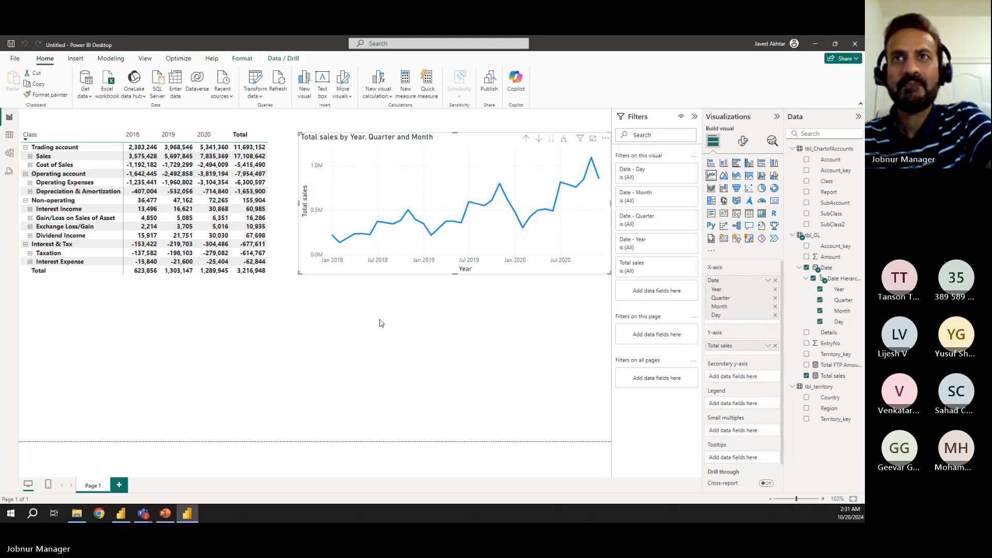
click(431, 330)
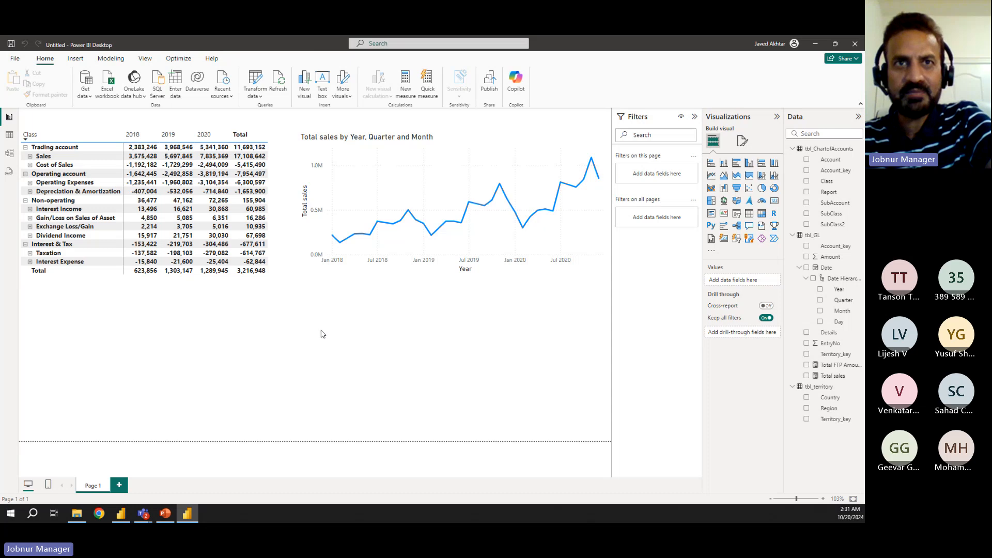
click(716, 179)
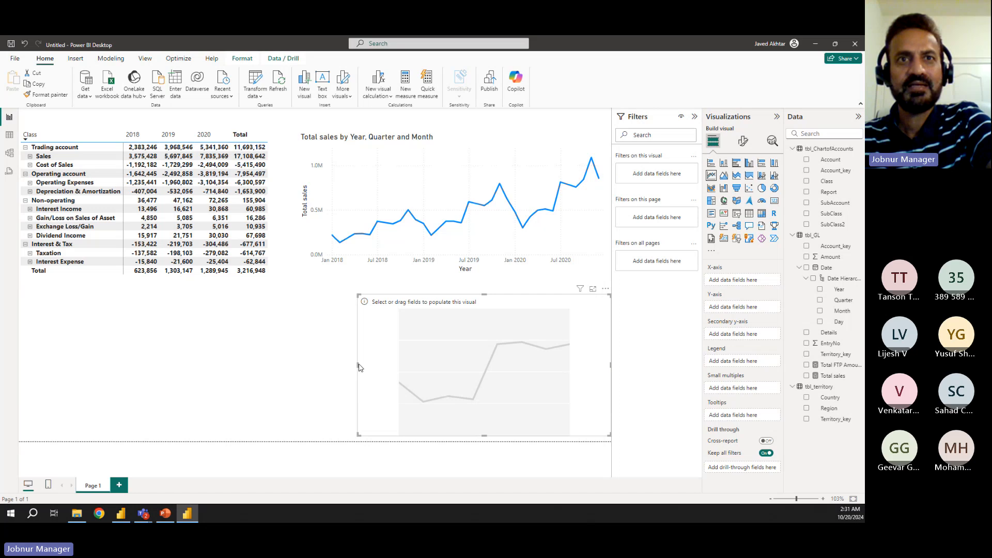
drag(357, 365, 302, 365)
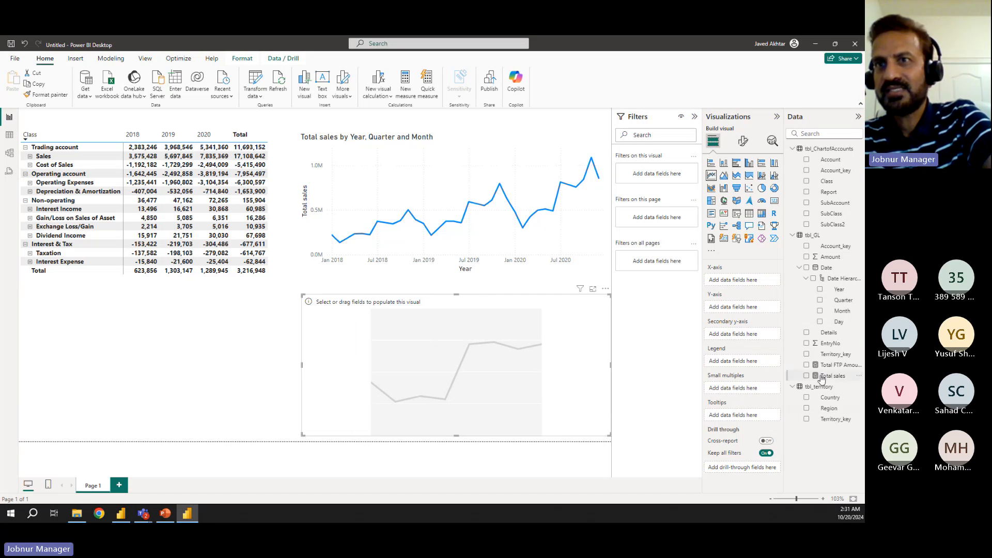
- Plot Total sales against the Date hierarchy at month level in the new line chart, with Country as the legend
drag(827, 376, 739, 309)
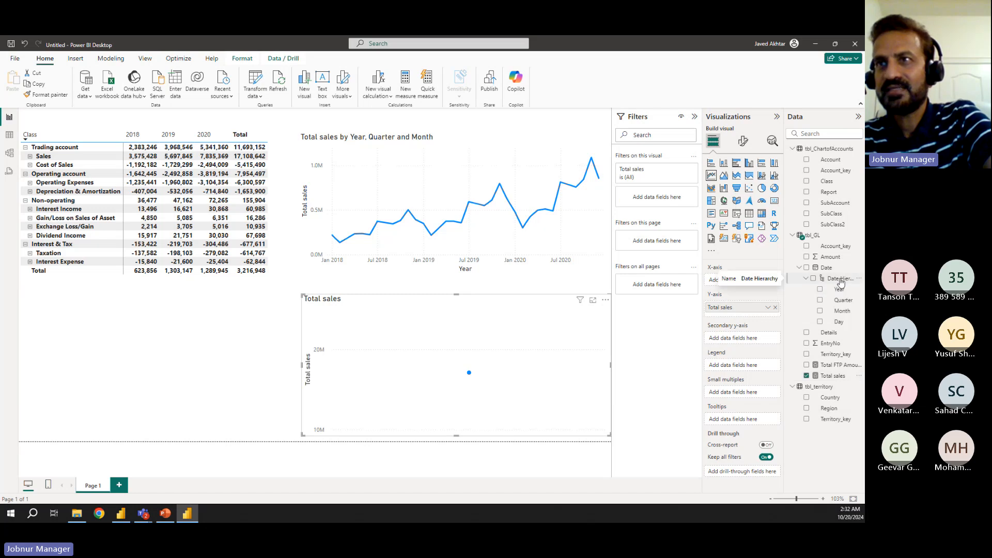
drag(841, 282, 742, 285)
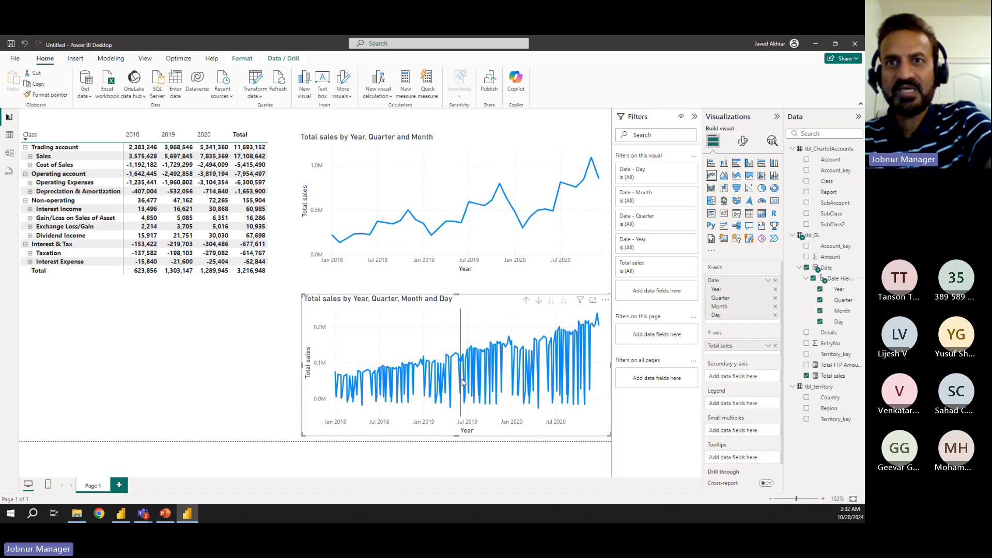
click(526, 301)
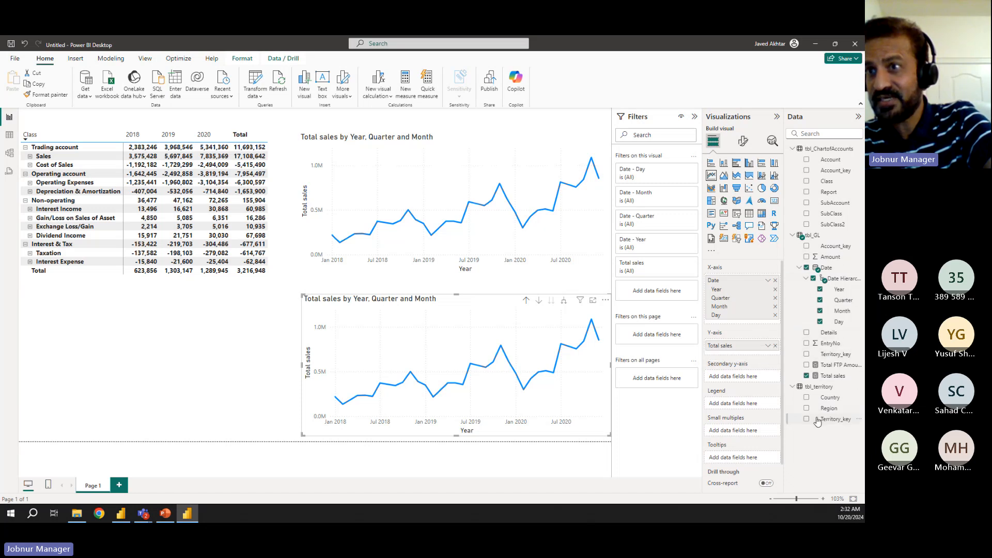
drag(830, 397, 739, 410)
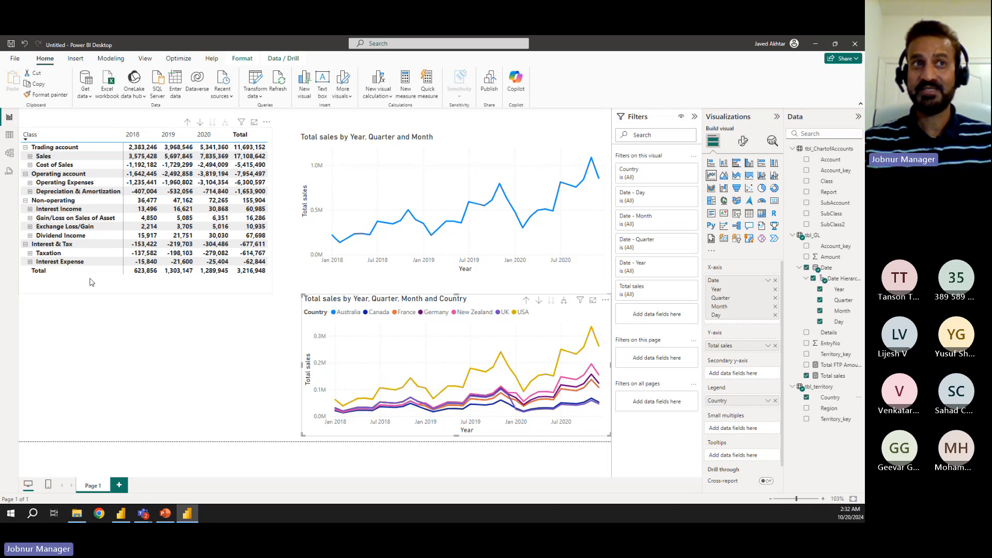
- Open the recent report file Course_file_Session_13.pbix and maximize its window
click(101, 230)
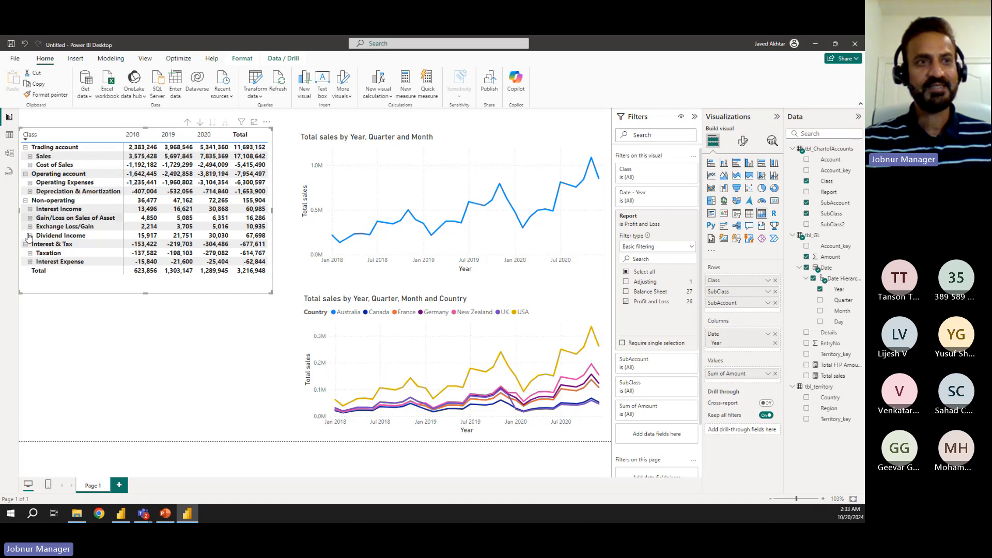
click(15, 59)
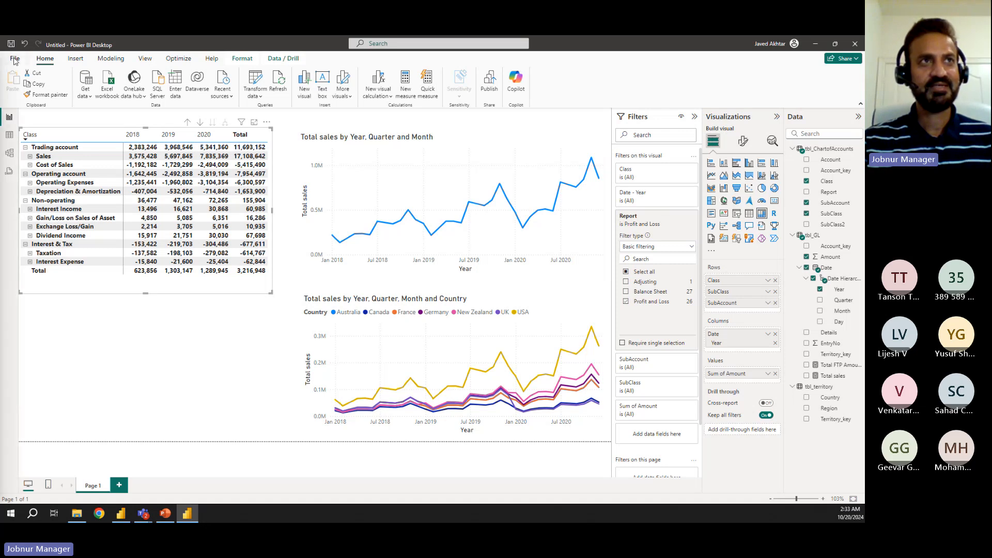
scroll(198, 349, down, 5)
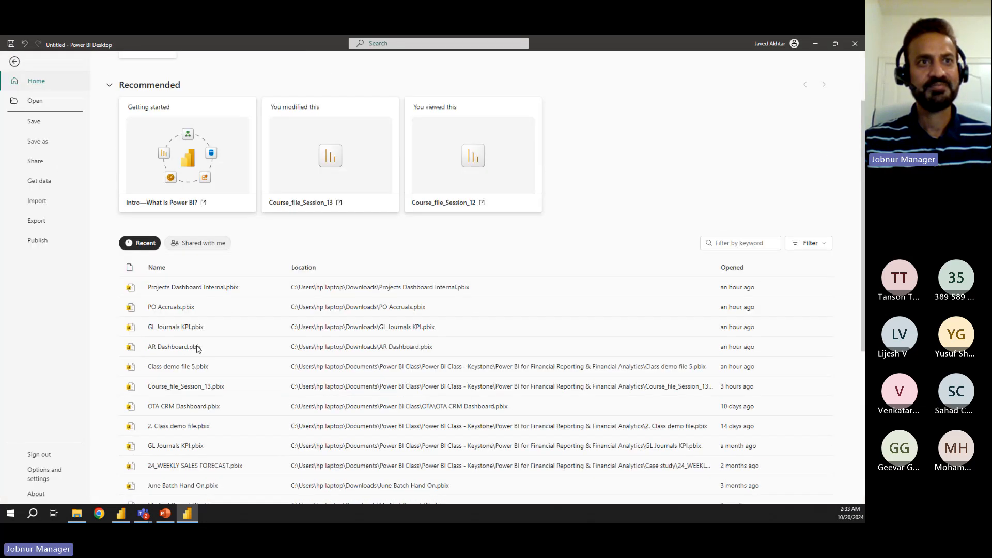
scroll(198, 350, down, 2)
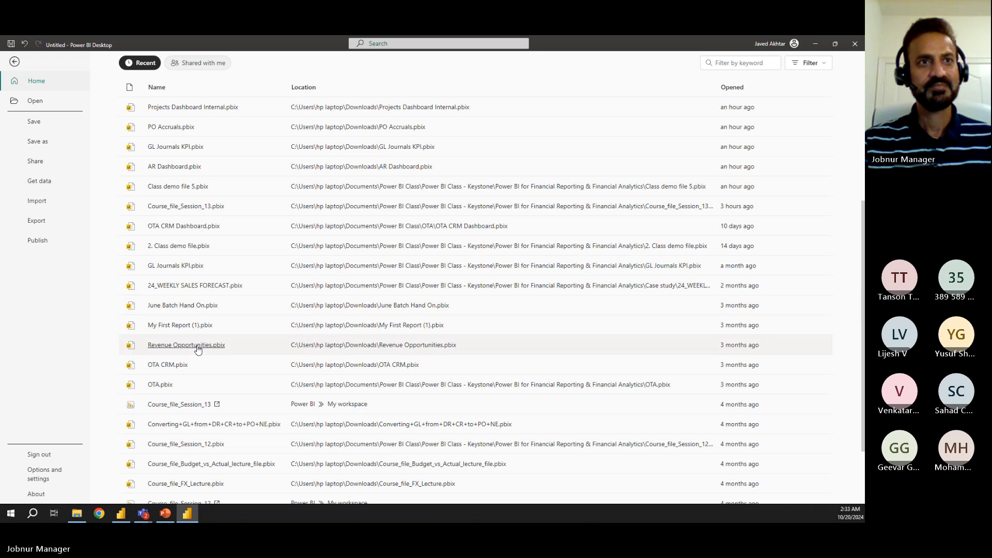
scroll(198, 350, down, 1)
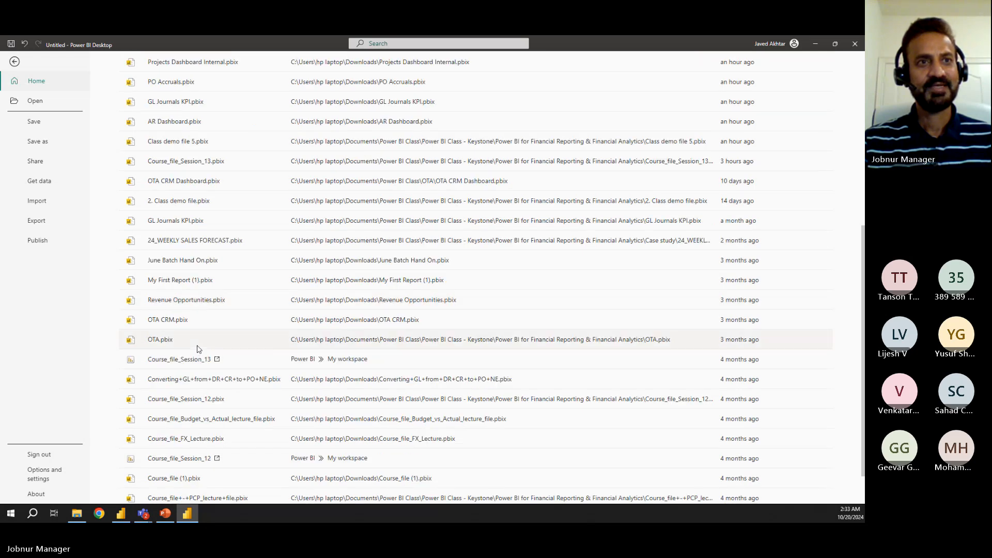
scroll(197, 350, down, 1)
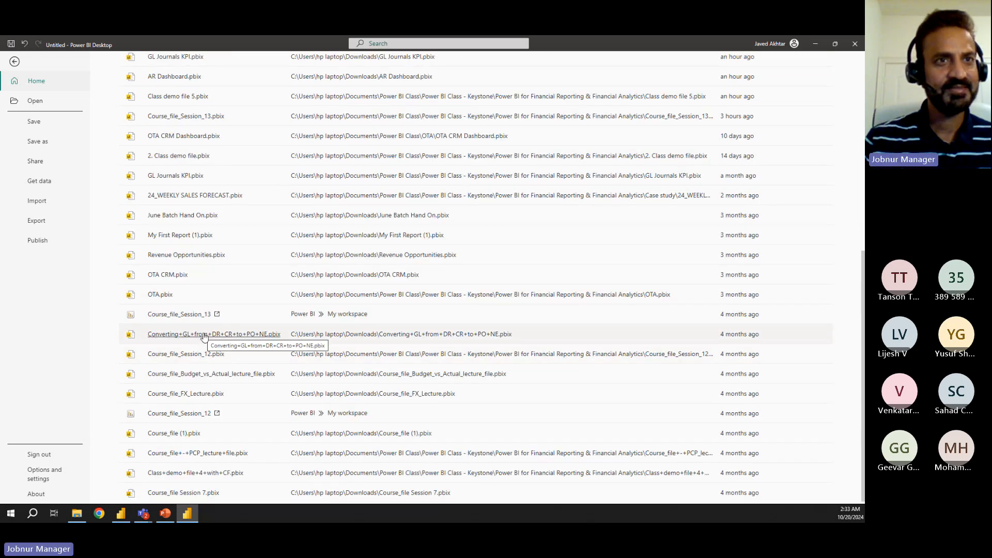
scroll(216, 238, up, 1)
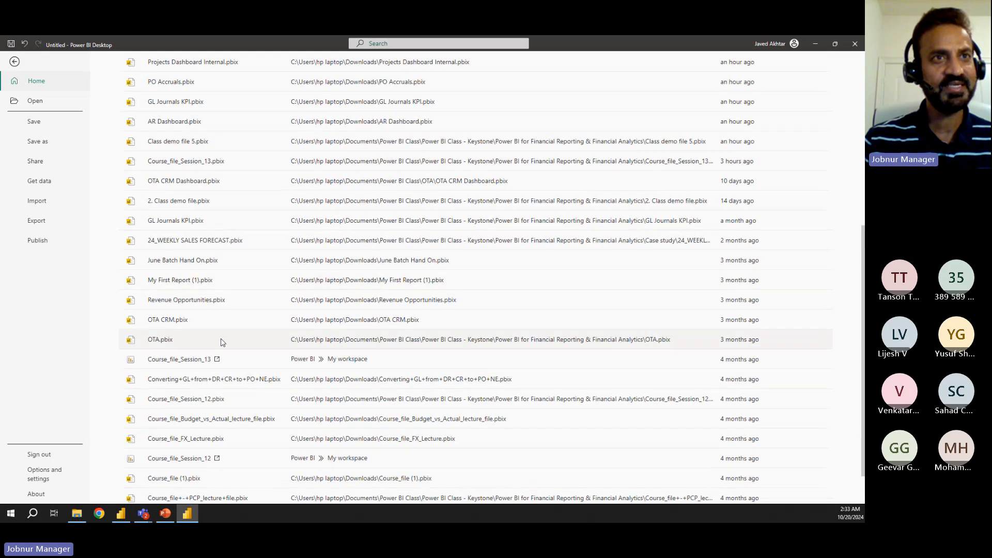
scroll(221, 341, down, 1)
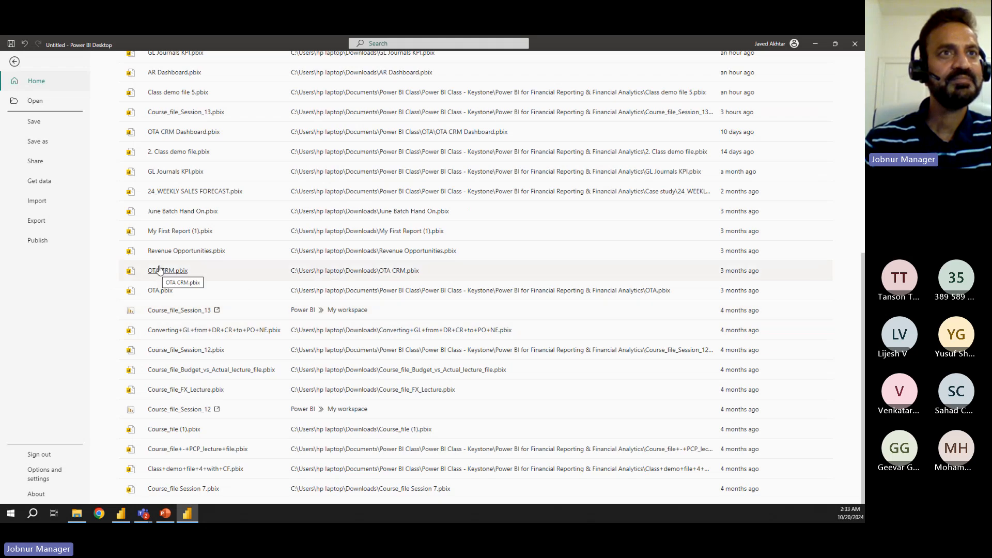
scroll(160, 268, up, 2)
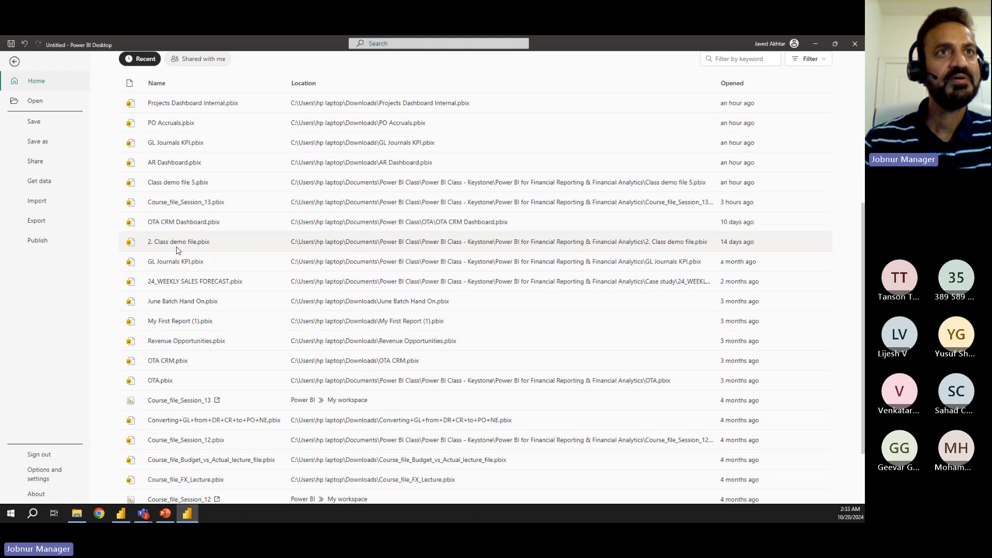
click(164, 206)
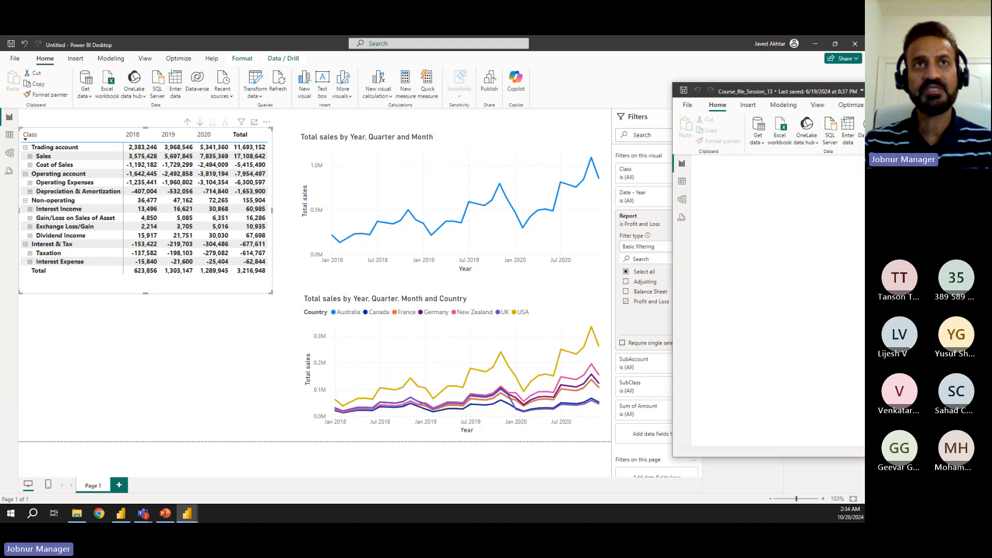
double_click(283, 83)
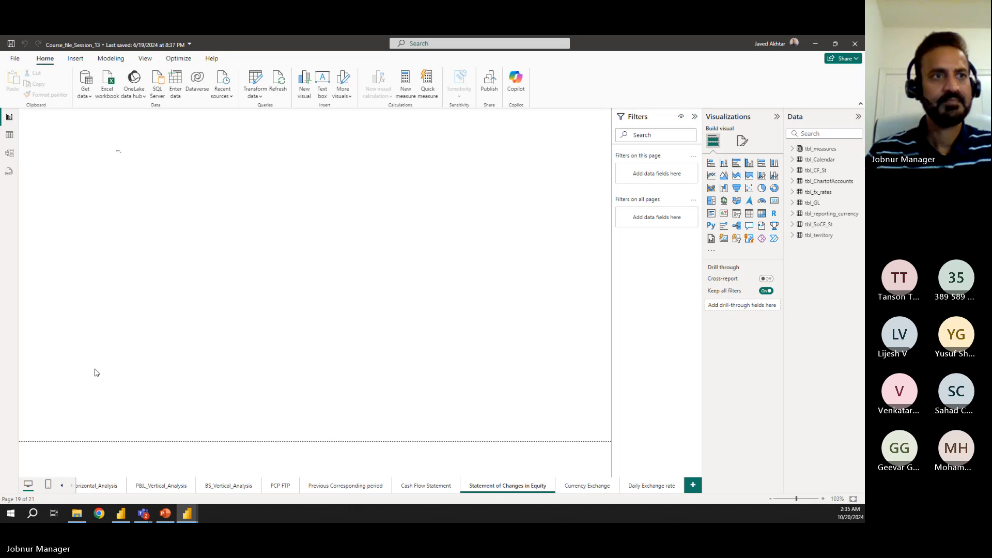
- Go back to the start of the report's pages and show the P&L page
click(61, 486)
click(62, 487)
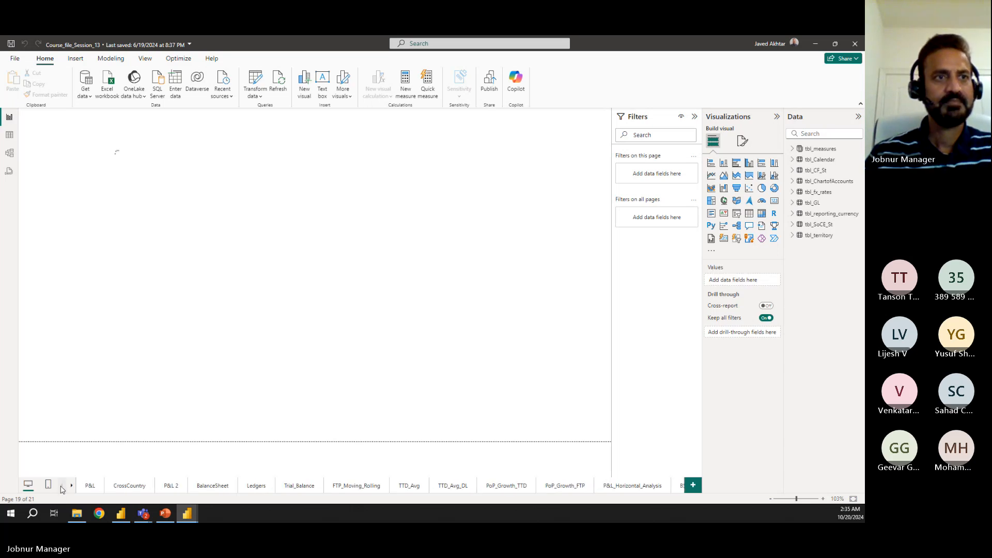
click(91, 486)
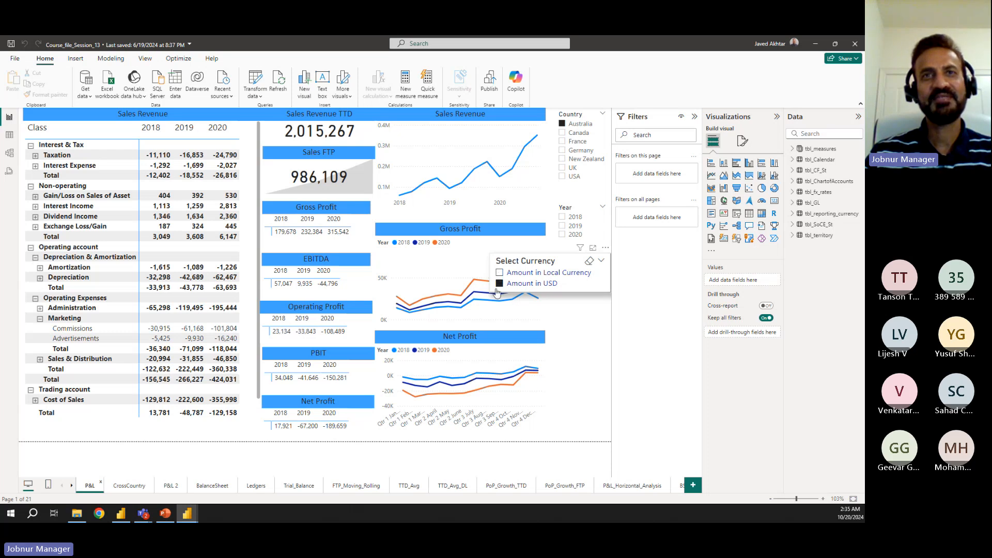
- Switch the P&L page's currency selection to Amount in Local Currency and review the profit and loss matrix from Interest & Tax to Sales
click(501, 272)
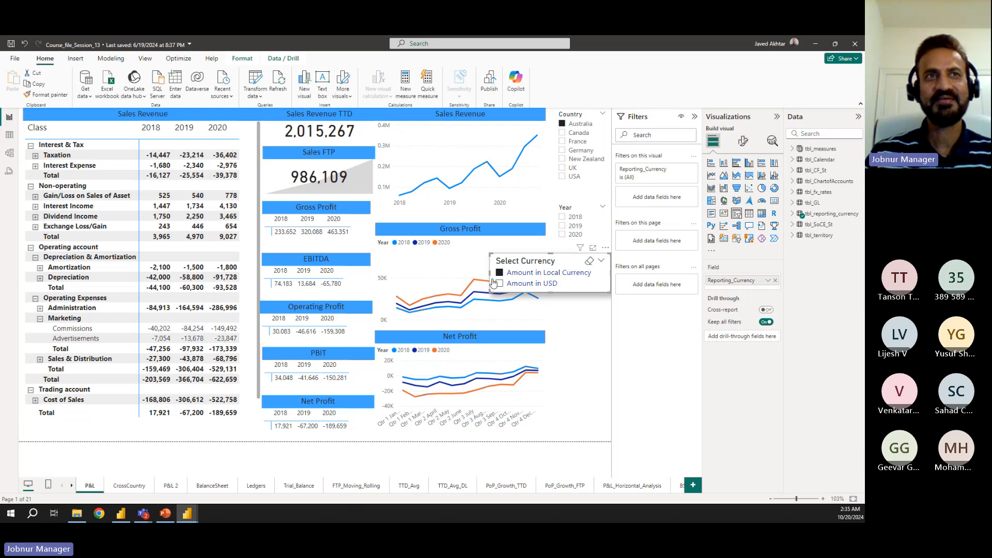
scroll(150, 325, down, 1)
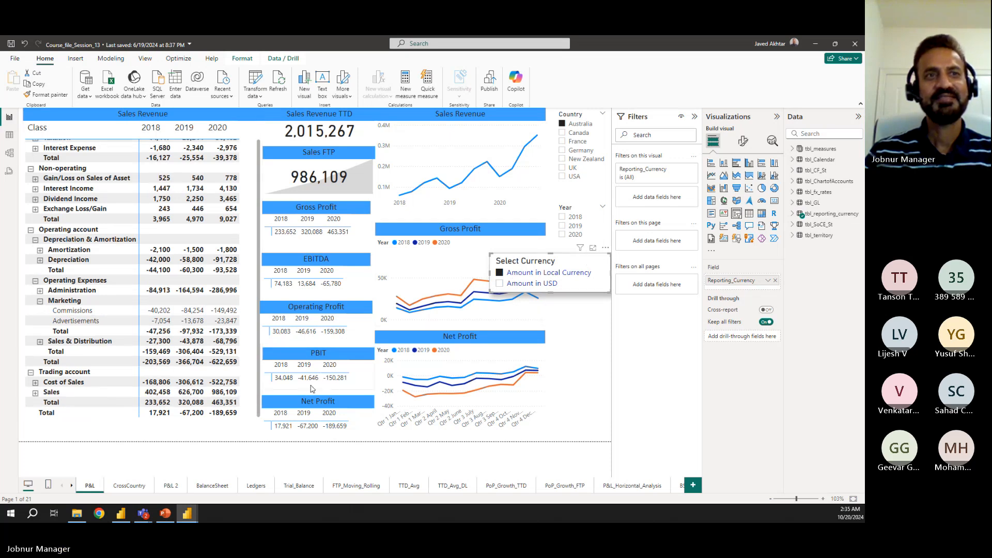
scroll(149, 325, up, 1)
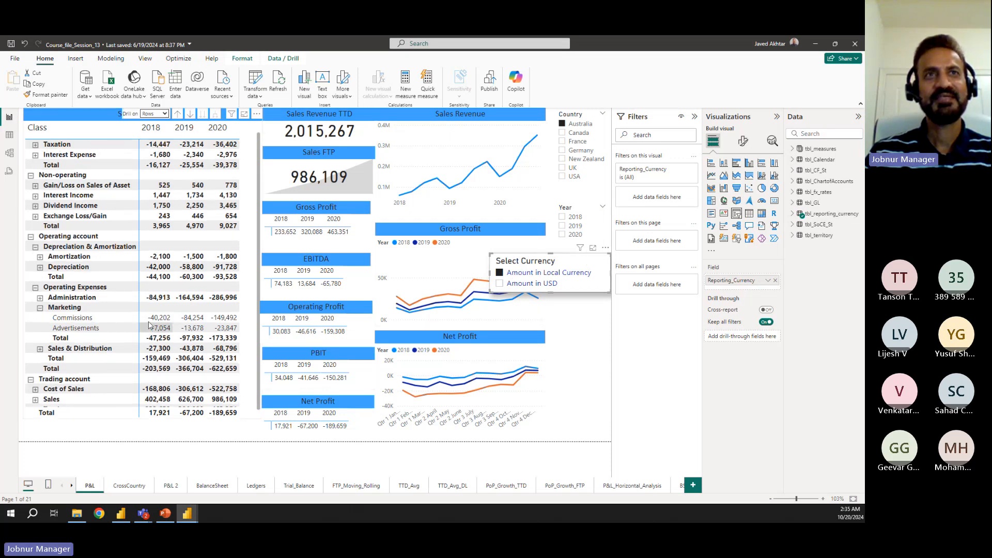
scroll(143, 330, up, 1)
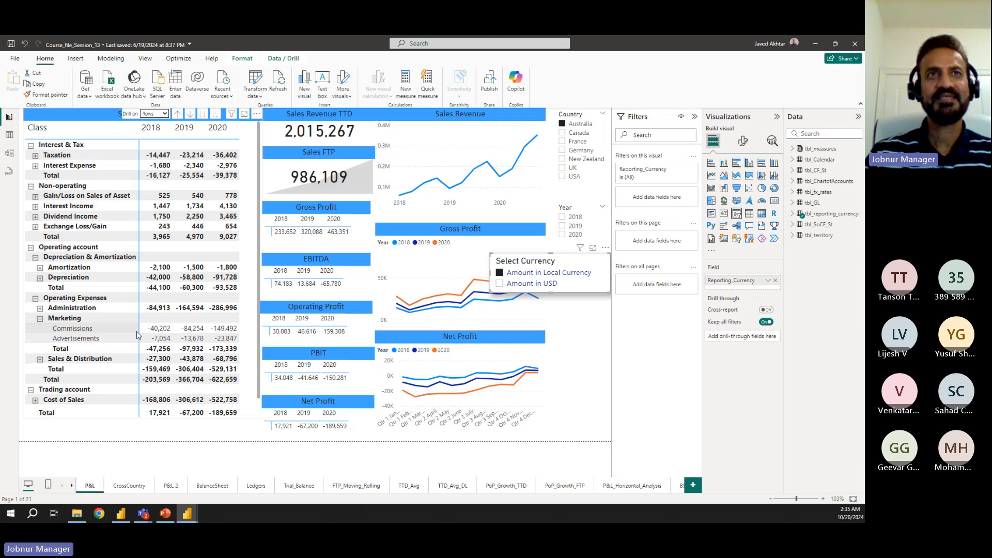
scroll(138, 335, down, 1)
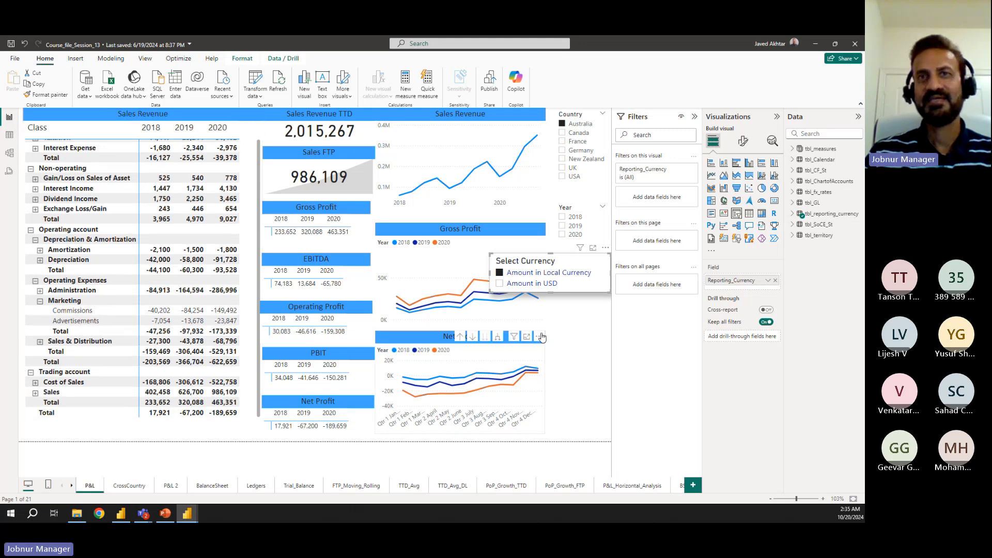
click(242, 416)
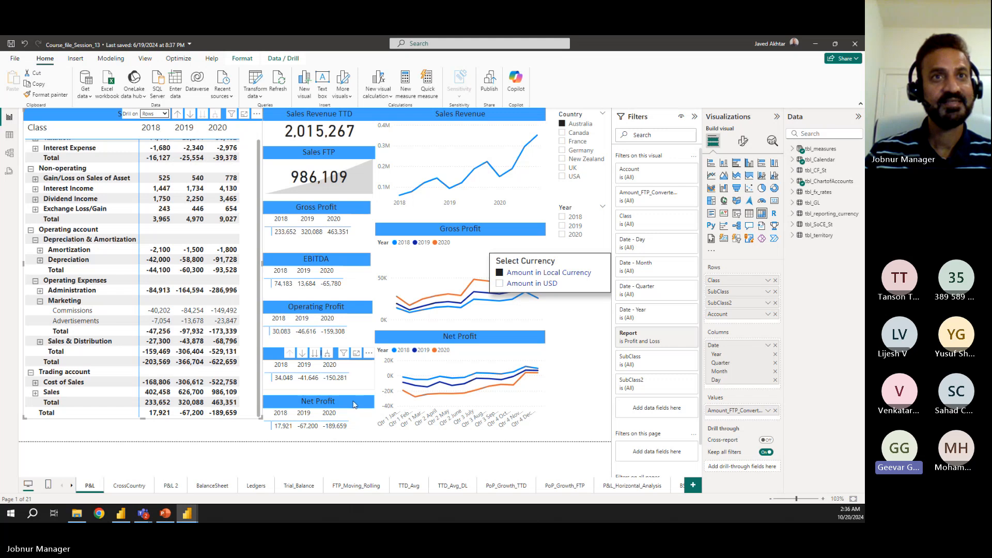
- Review the CrossCountry, P&L 2, BalanceSheet and Ledgers report pages in turn
click(126, 487)
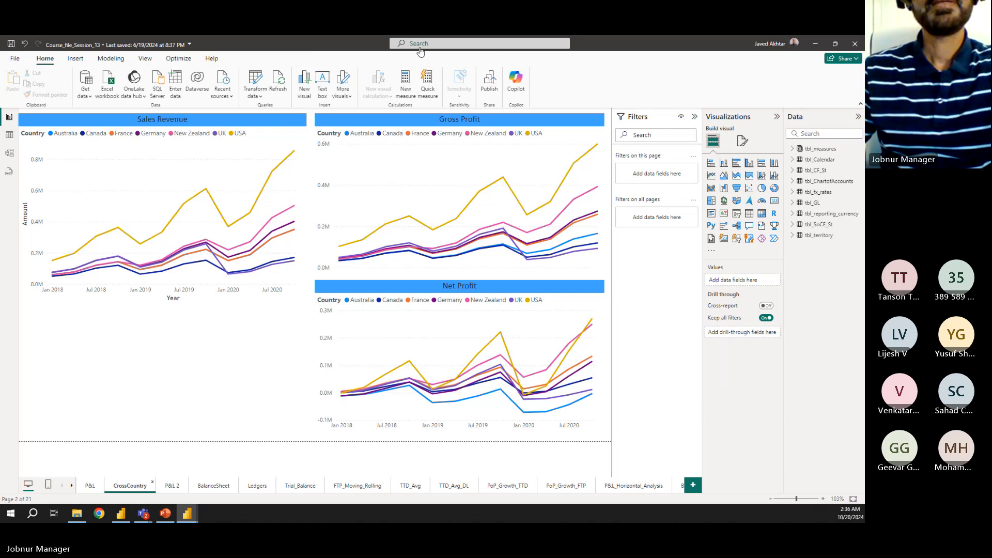
click(331, 51)
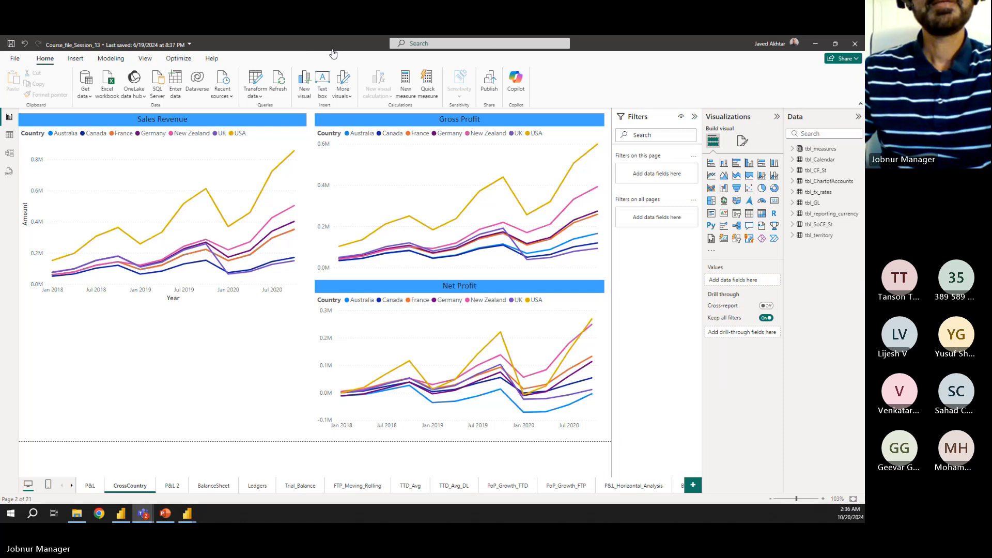
click(173, 488)
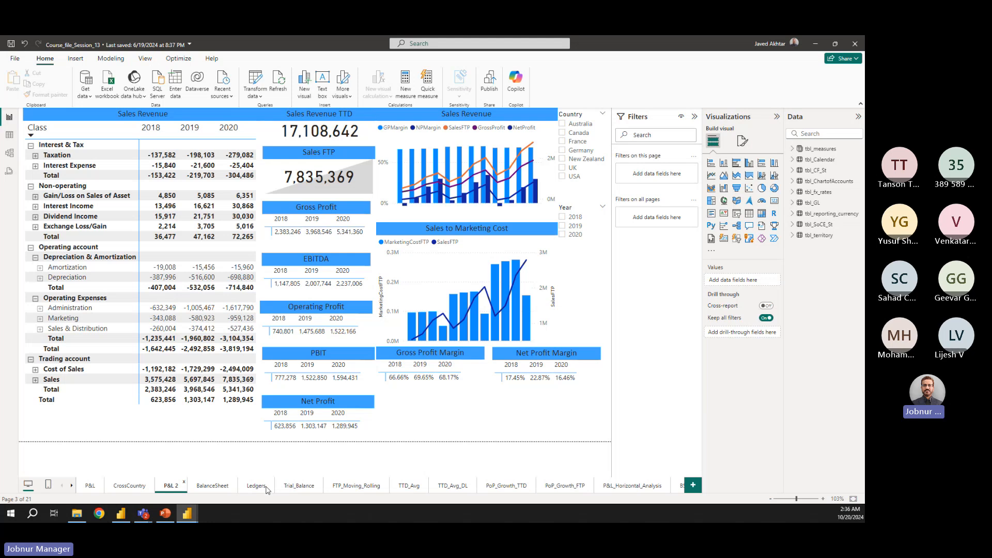
click(212, 486)
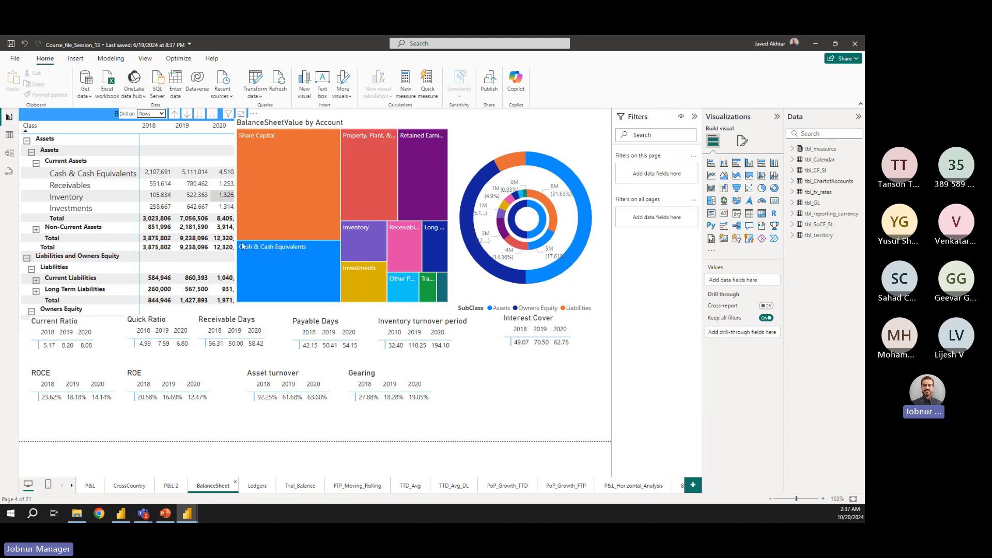
click(257, 486)
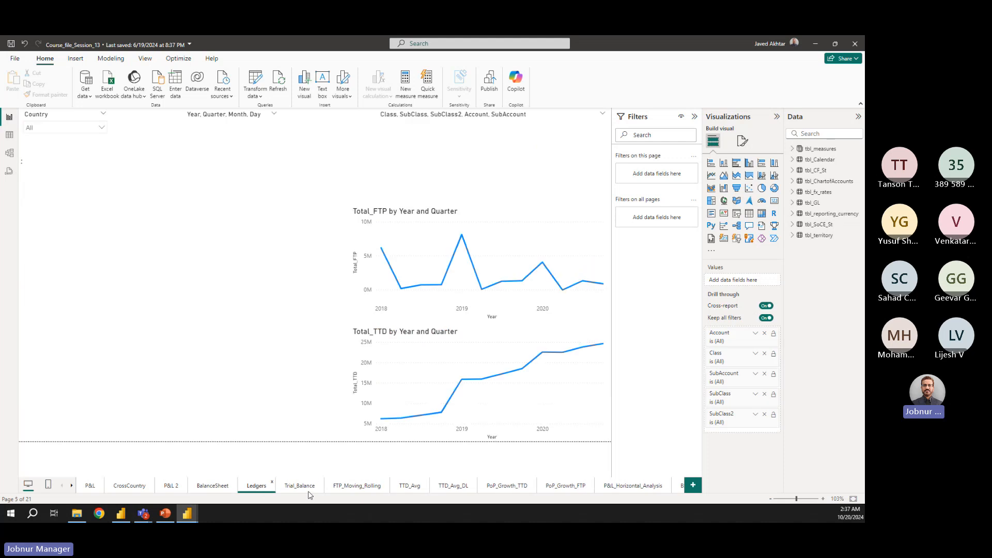
- Examine the moving average, TTD average and period growth pages from FTP_Moving_Rolling through PoP_Growth_FTP, ending on P&L_Horizontal_Analysis
click(350, 490)
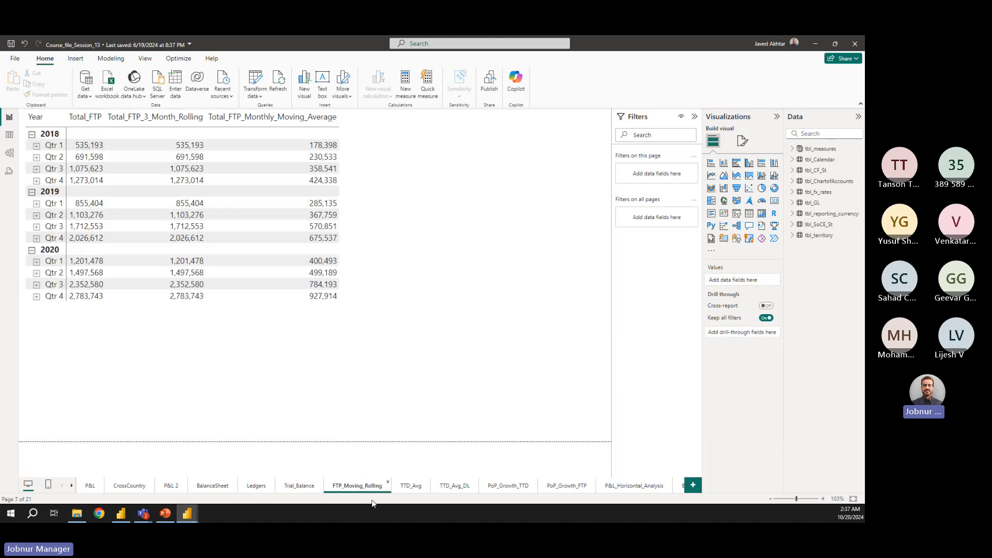
click(410, 492)
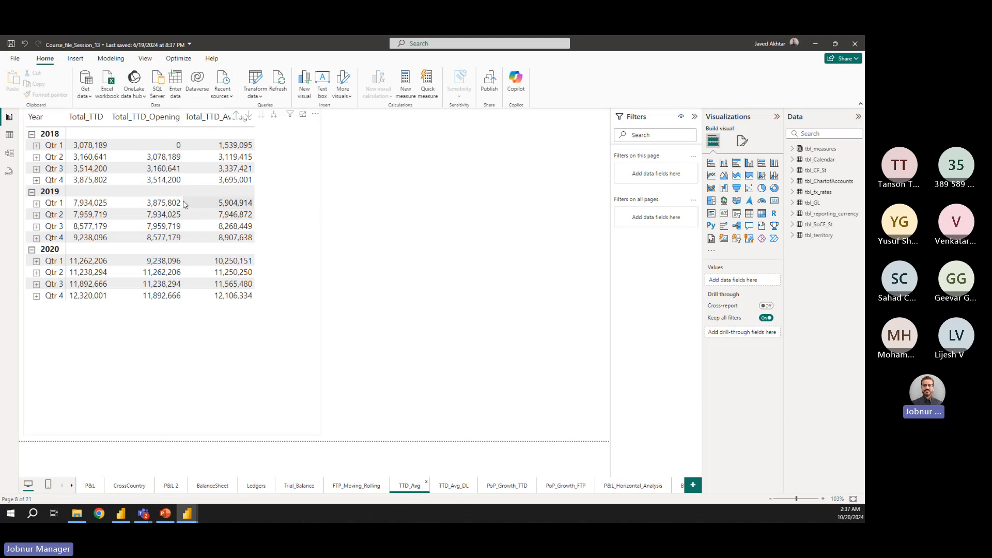
click(451, 490)
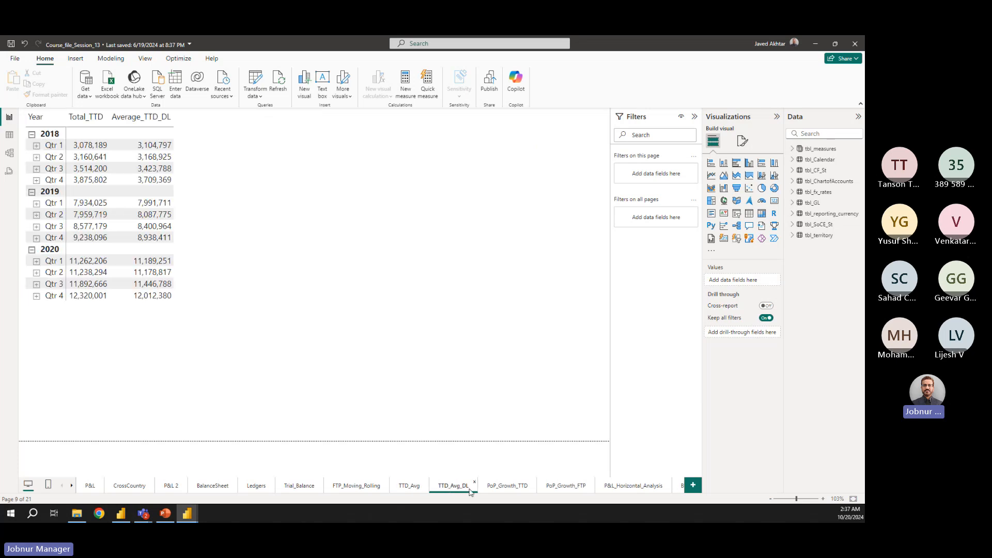
click(503, 490)
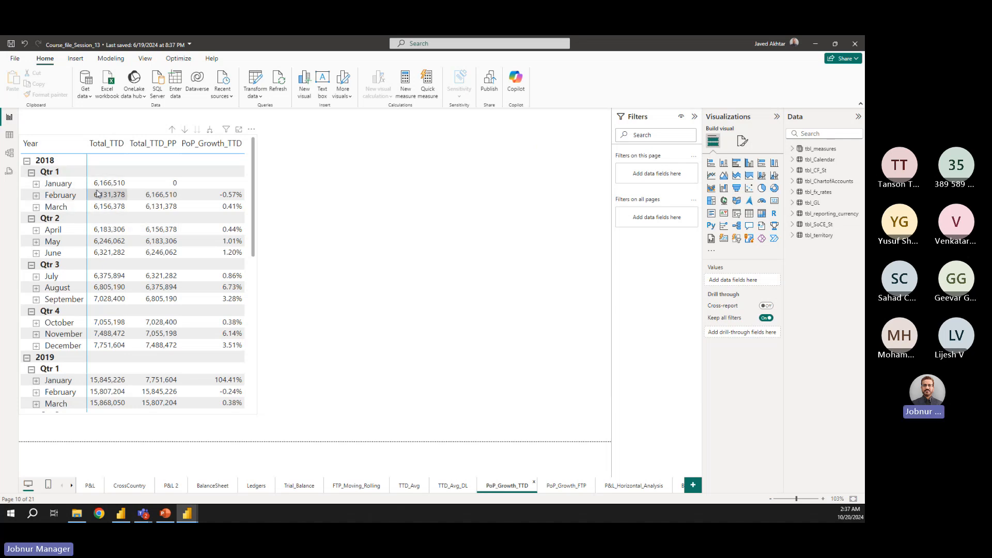
click(558, 488)
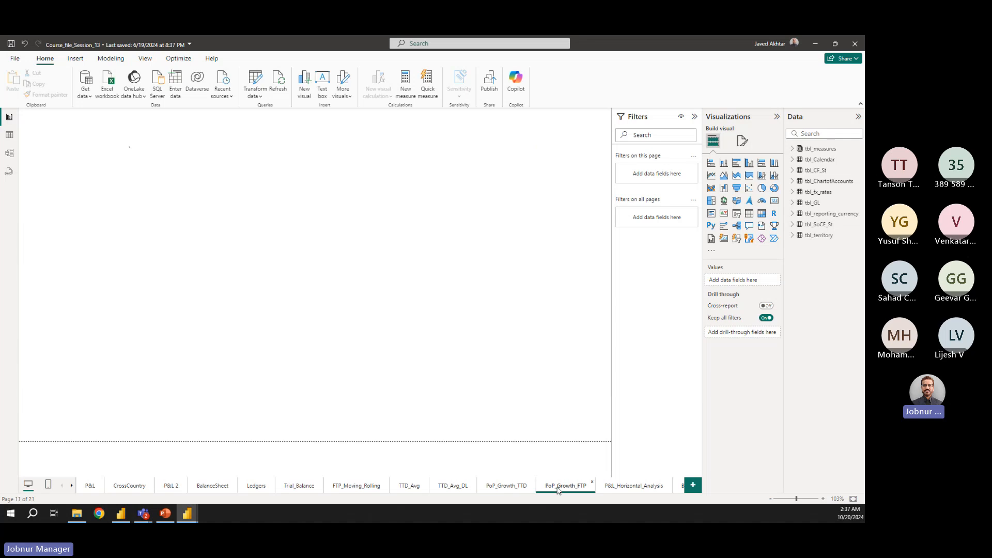
click(627, 487)
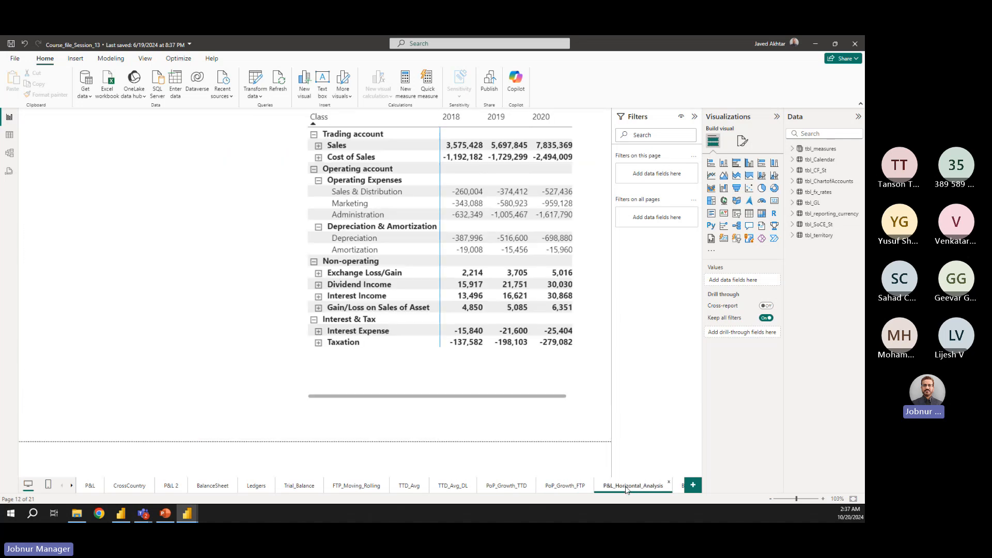
- Review the Cash Flow Statement, Statement of Changes in Equity and Currency Exchange pages near the end of the report
click(71, 485)
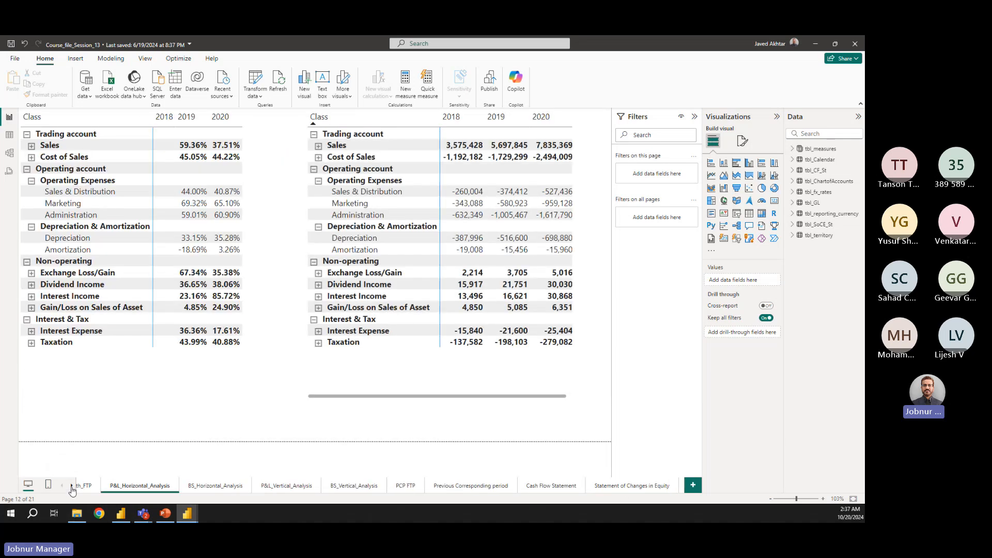
click(71, 486)
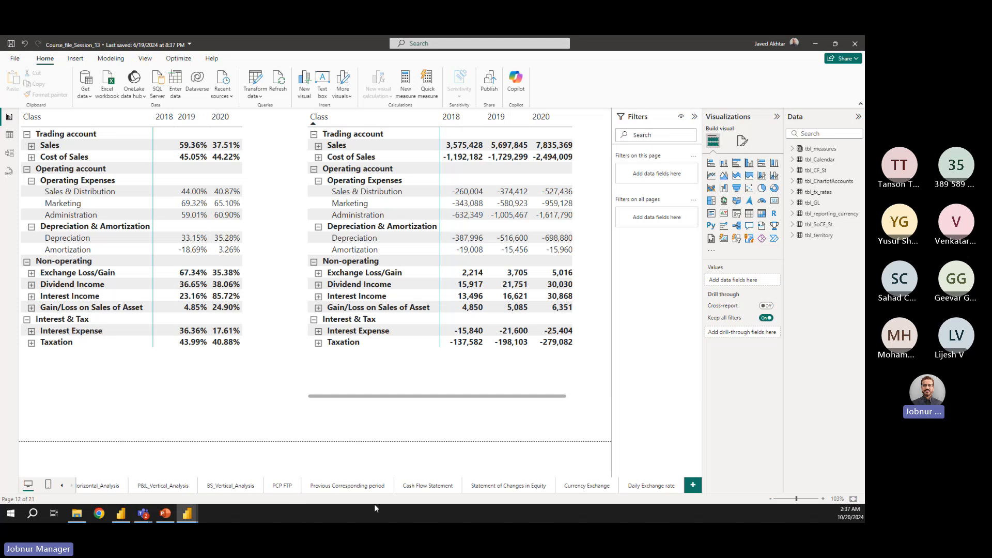
click(414, 489)
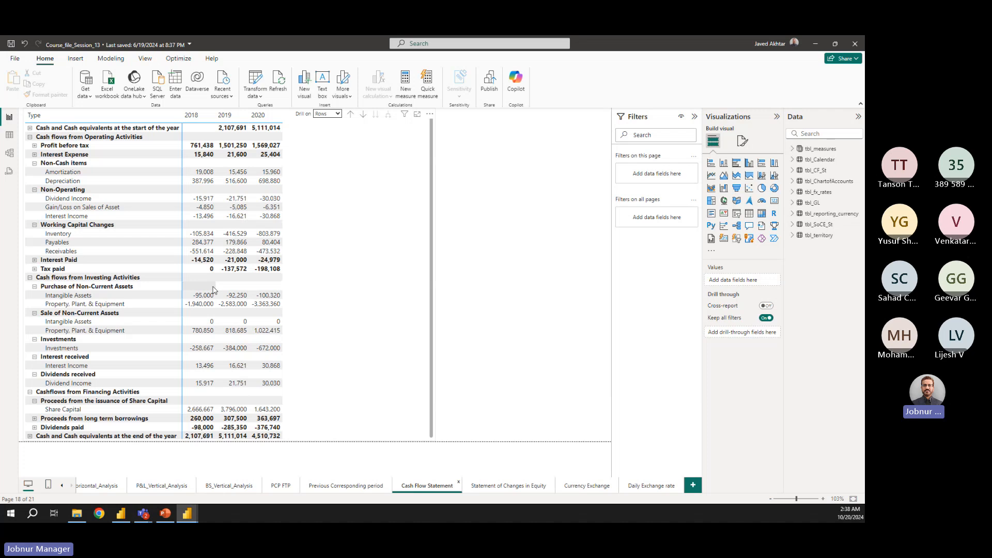
click(515, 488)
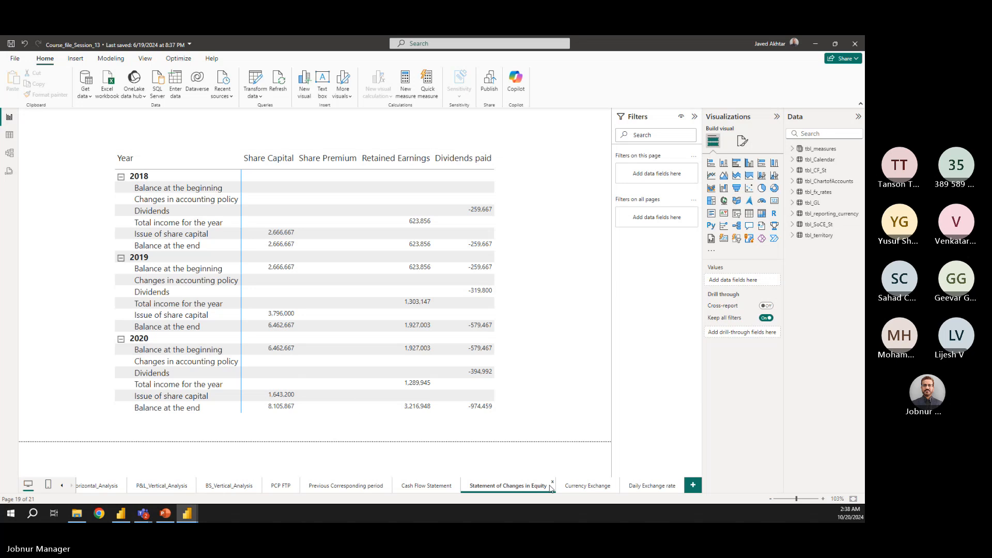
click(582, 489)
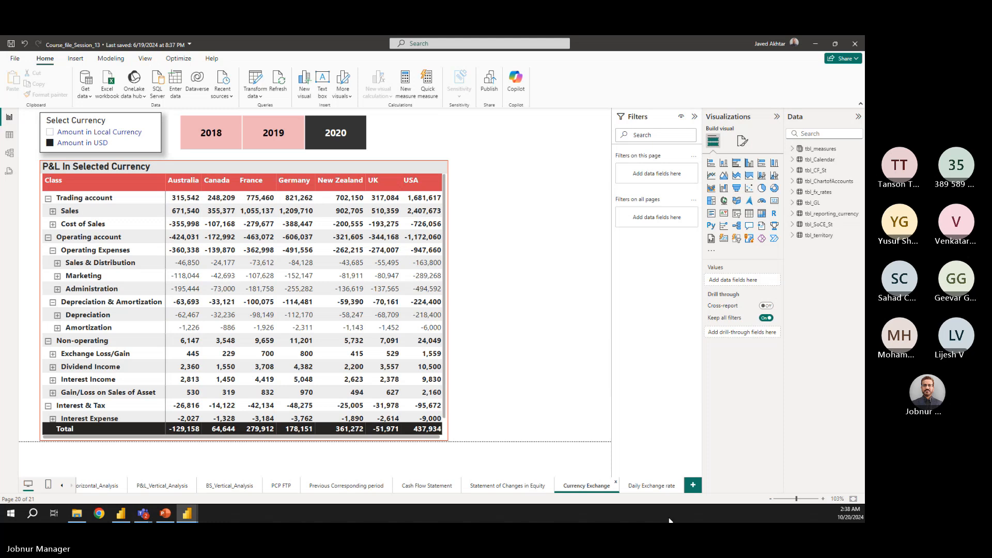
- View the Daily Exchange rate page, and open AR Dashboard.pbix from the recent files
click(653, 488)
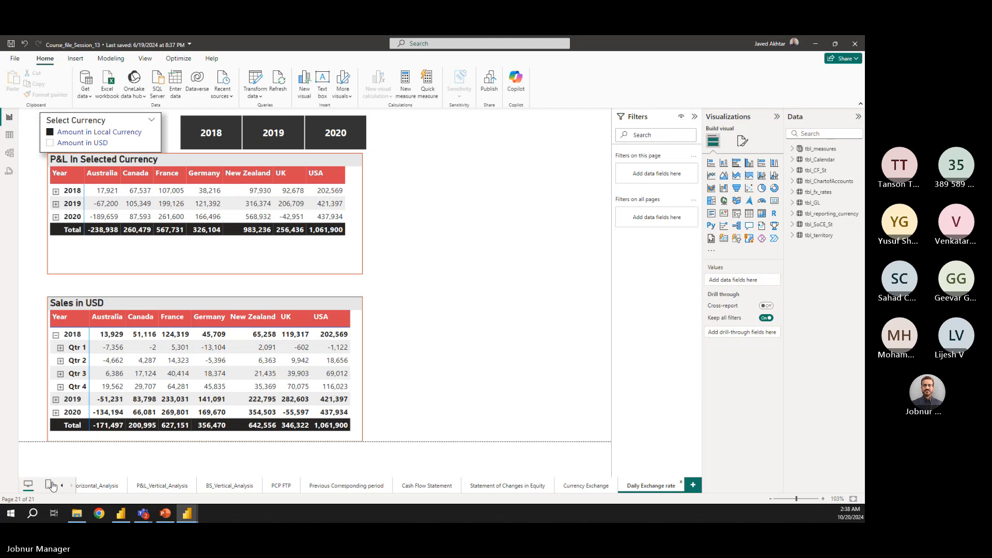
click(14, 60)
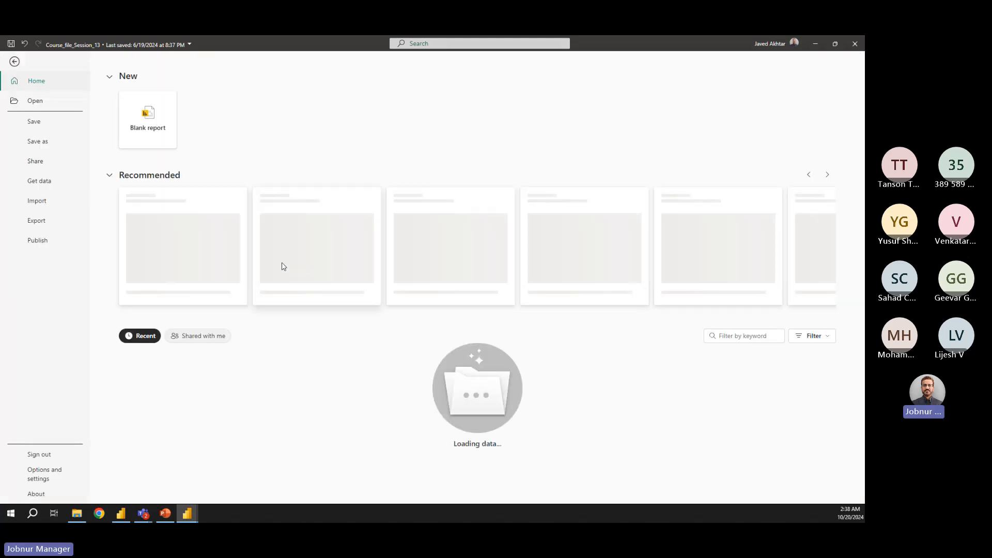
scroll(297, 375, down, 3)
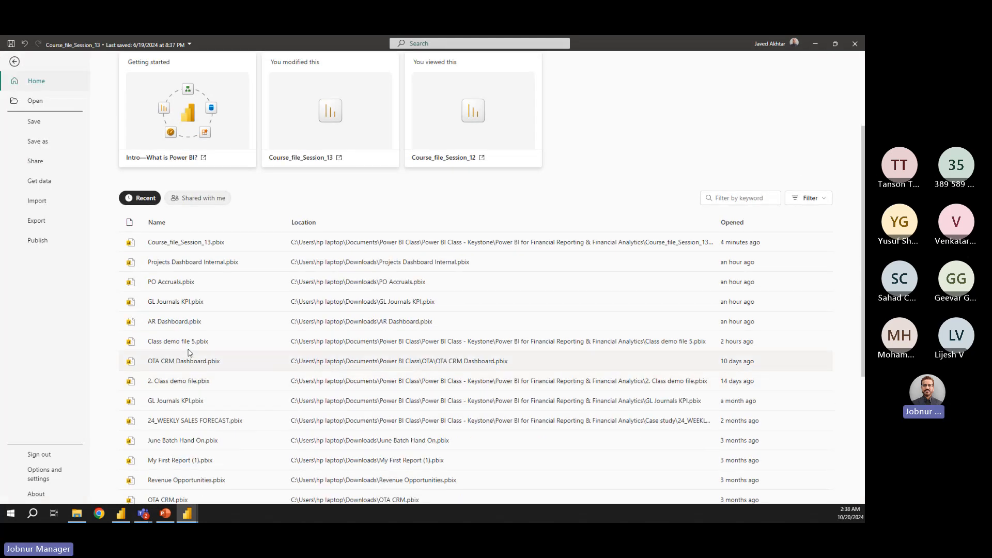
click(181, 327)
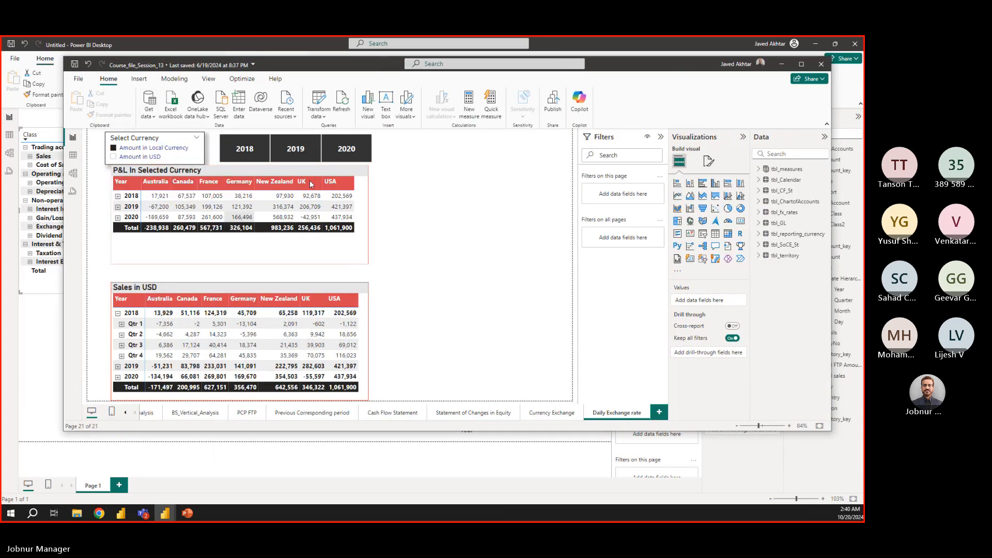
- Close the Course_file_Session_13 report and the untitled profit and loss report without saving changes to either
click(780, 64)
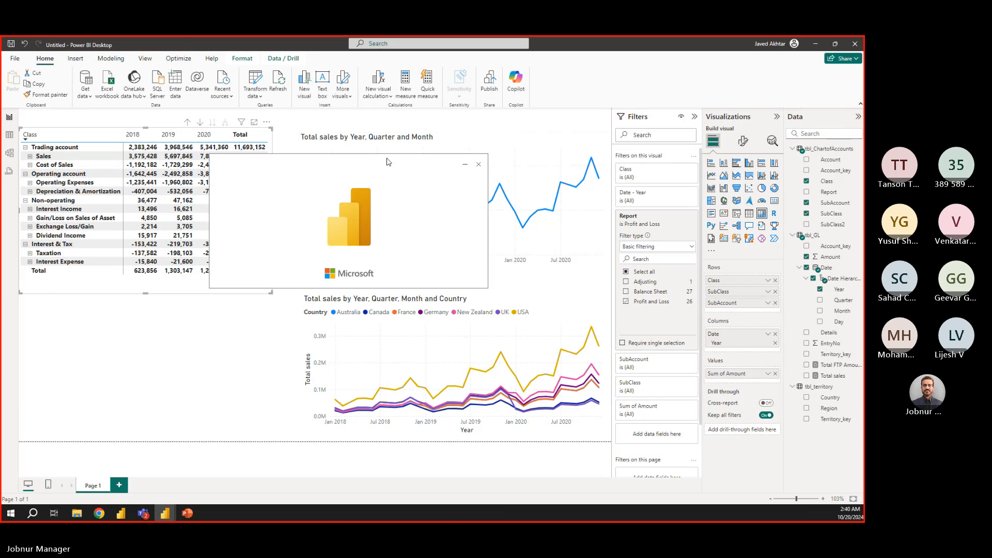
drag(388, 159, 518, 142)
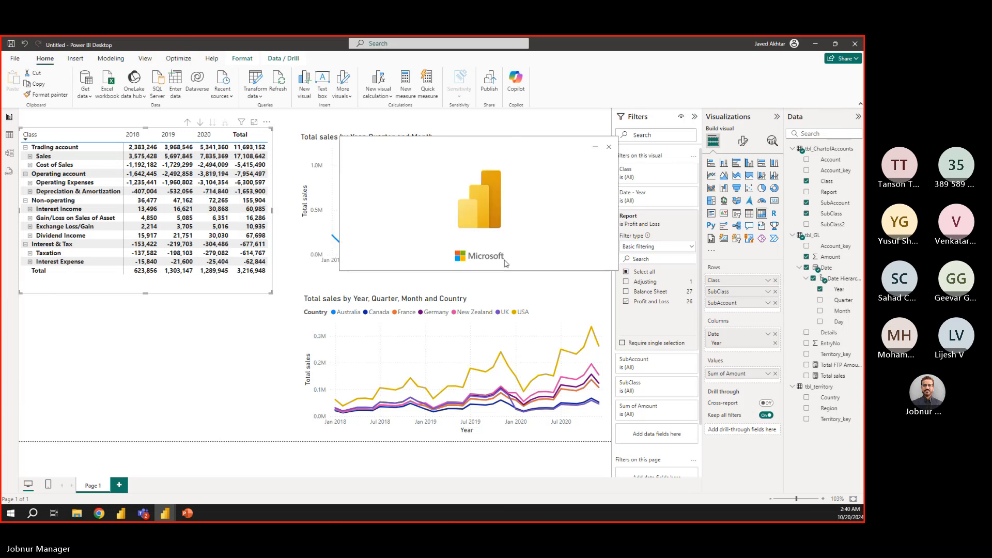
click(816, 46)
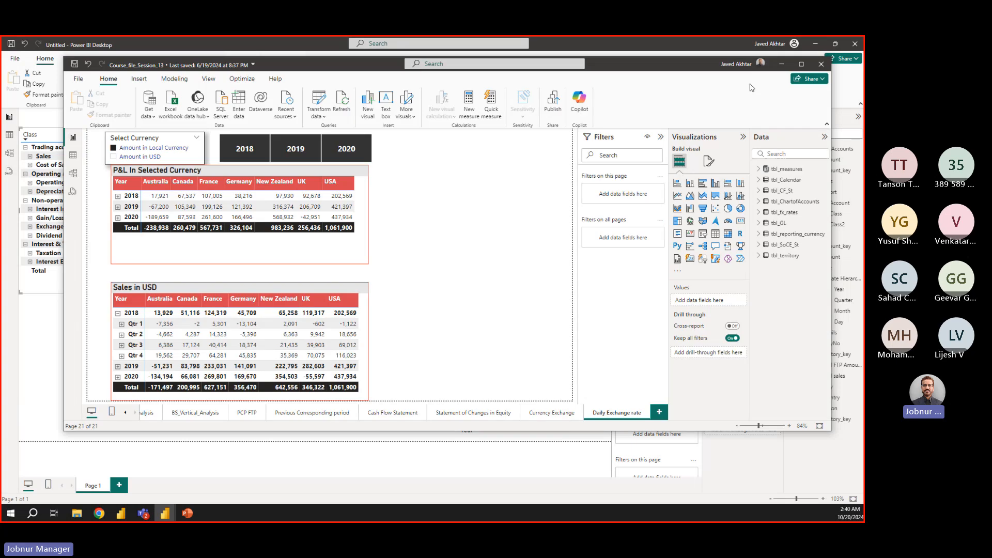
click(825, 67)
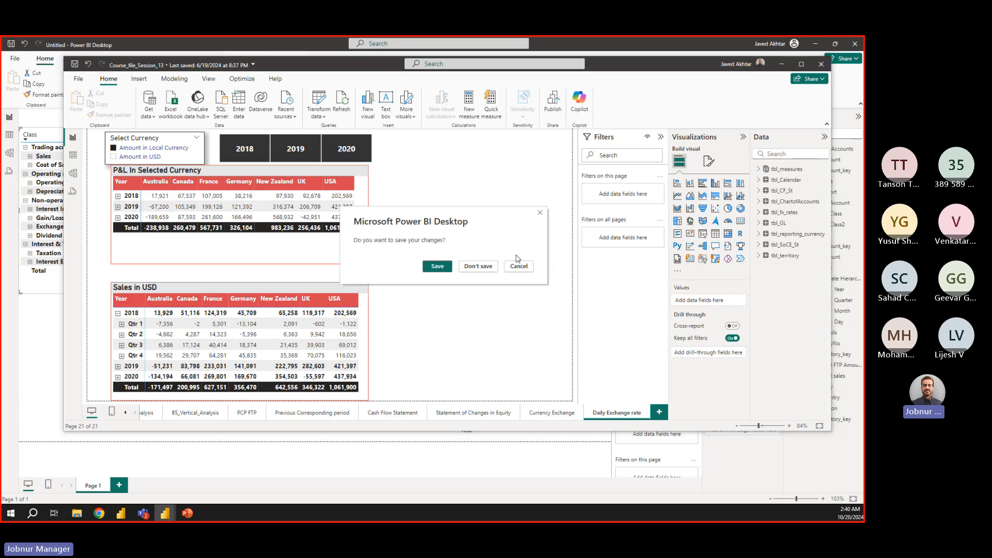
click(468, 268)
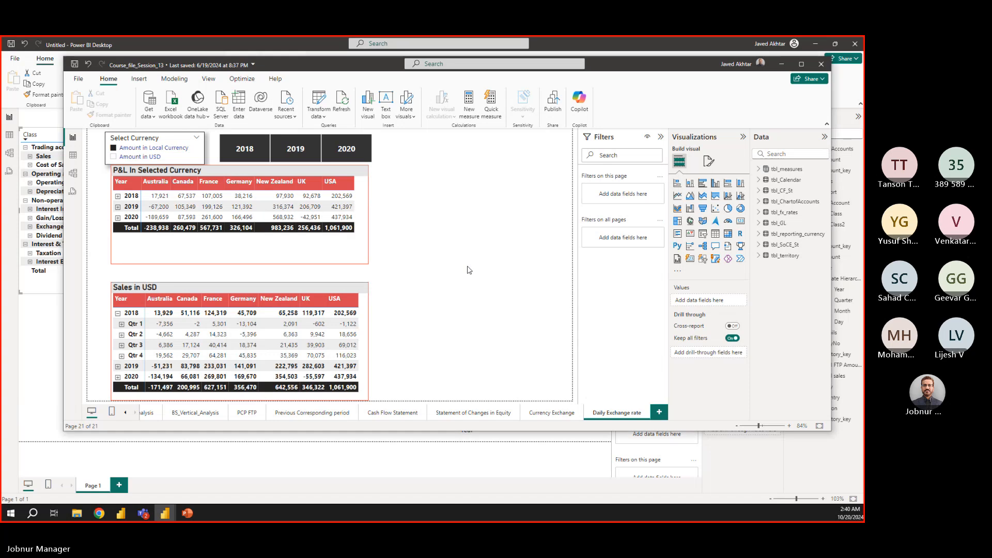
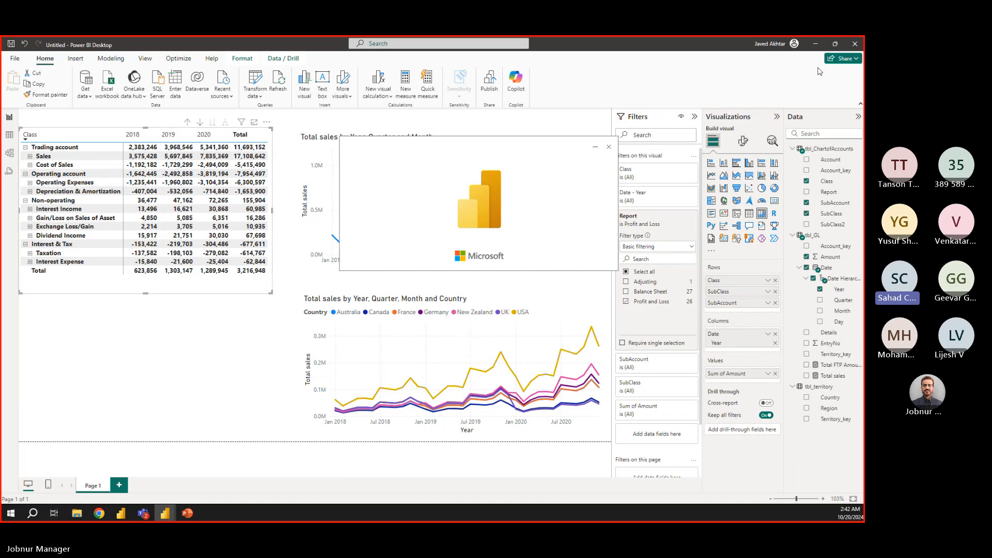
click(855, 44)
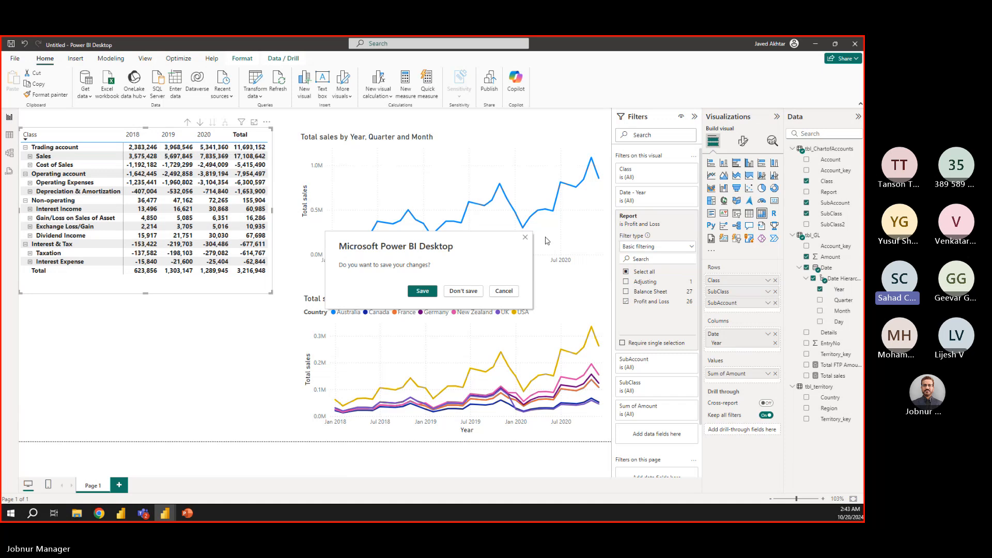
click(463, 292)
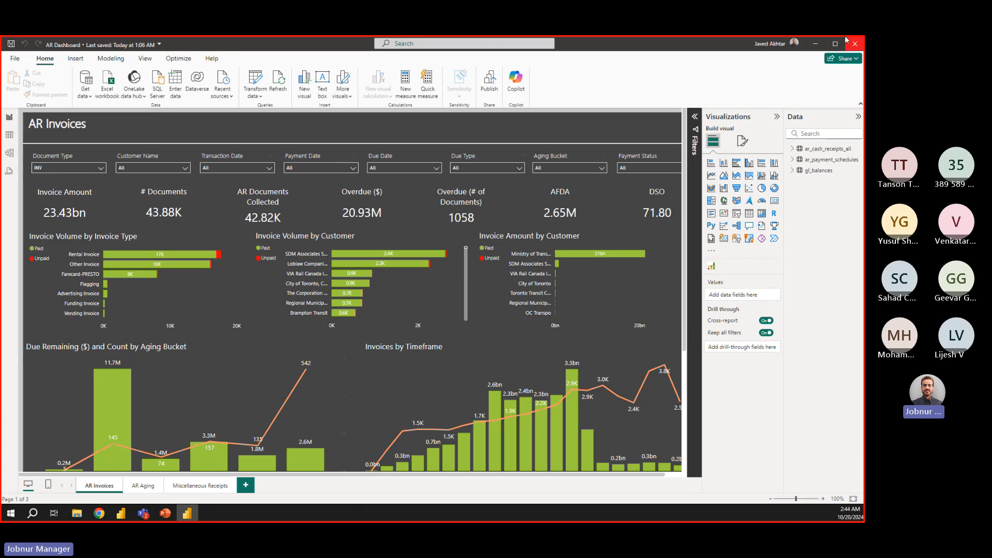
- Collapse the Visualizations and Data panes and review the AR Invoices page from its KPI cards and charts down to the invoice detail table
click(776, 117)
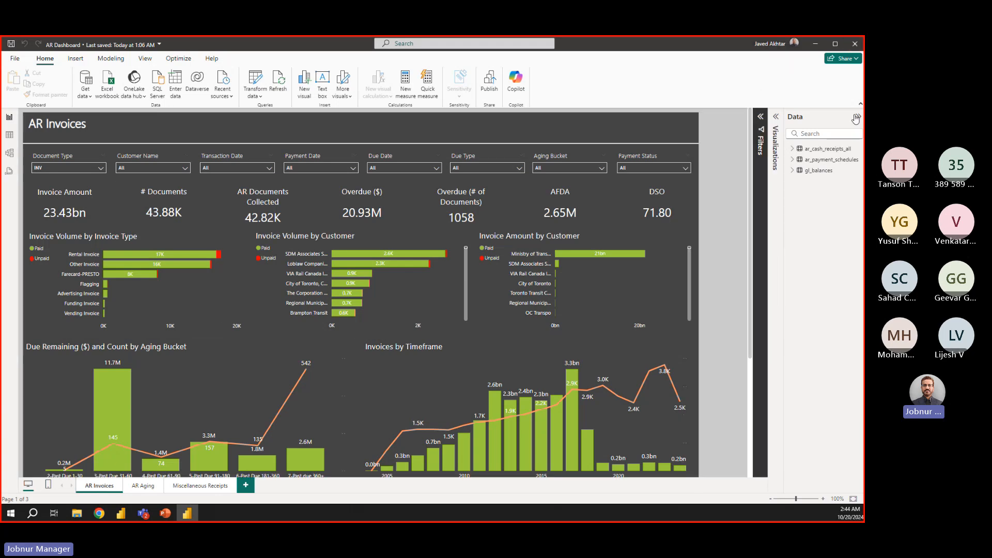
click(859, 118)
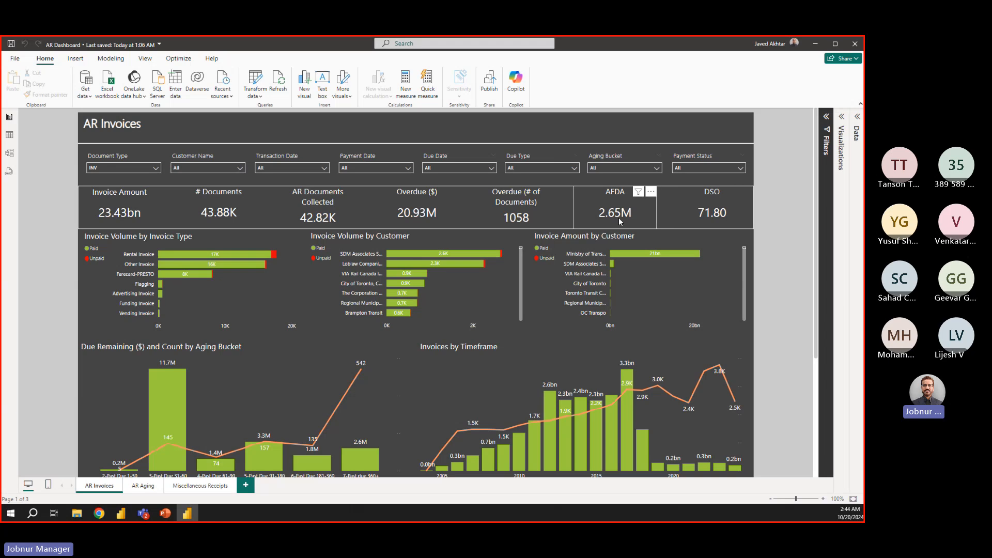
scroll(361, 330, down, 2)
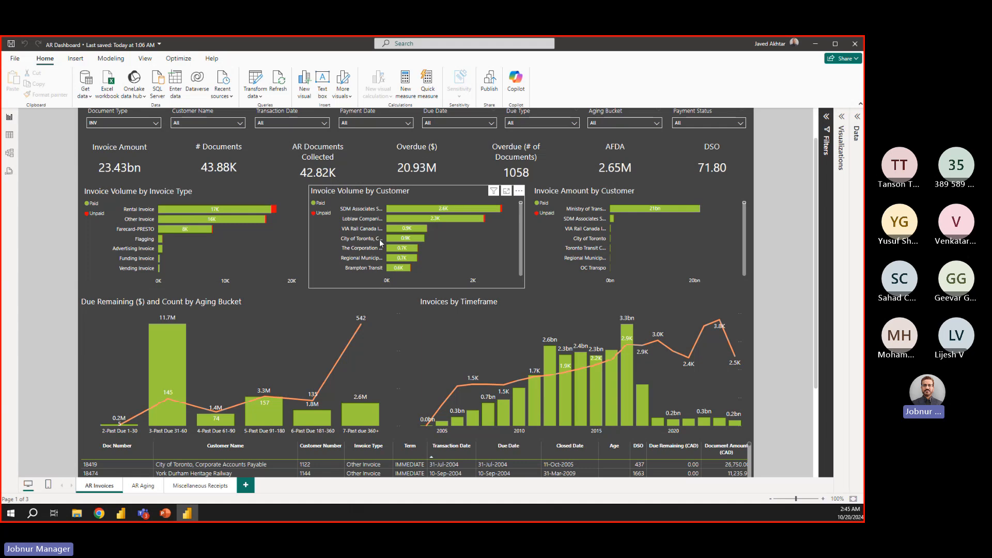
scroll(374, 268, down, 2)
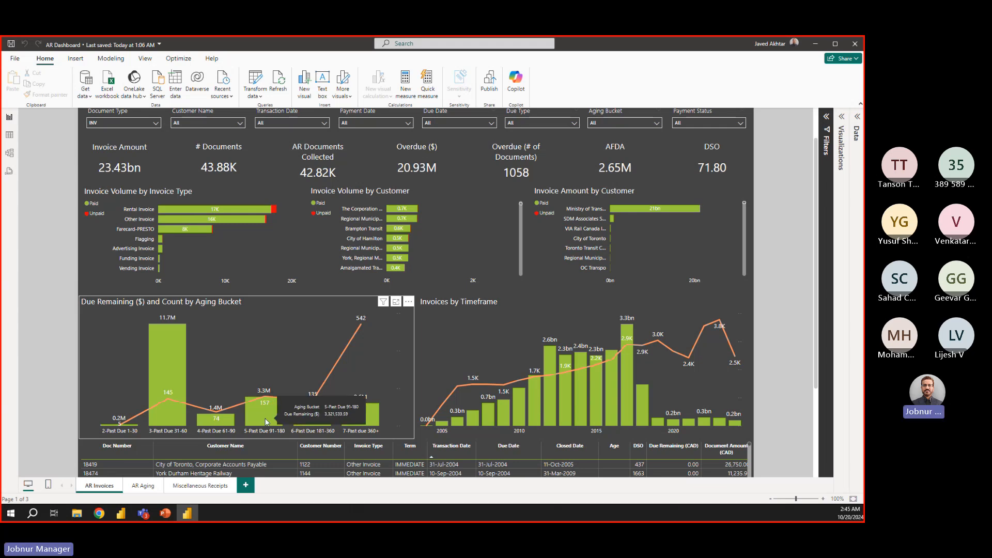
mouse_move(312, 429)
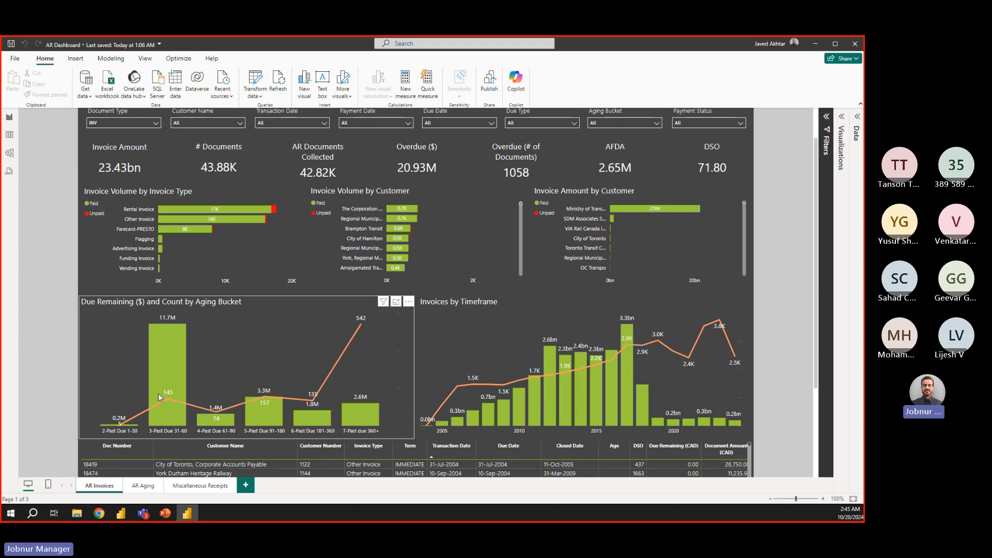
scroll(559, 364, down, 3)
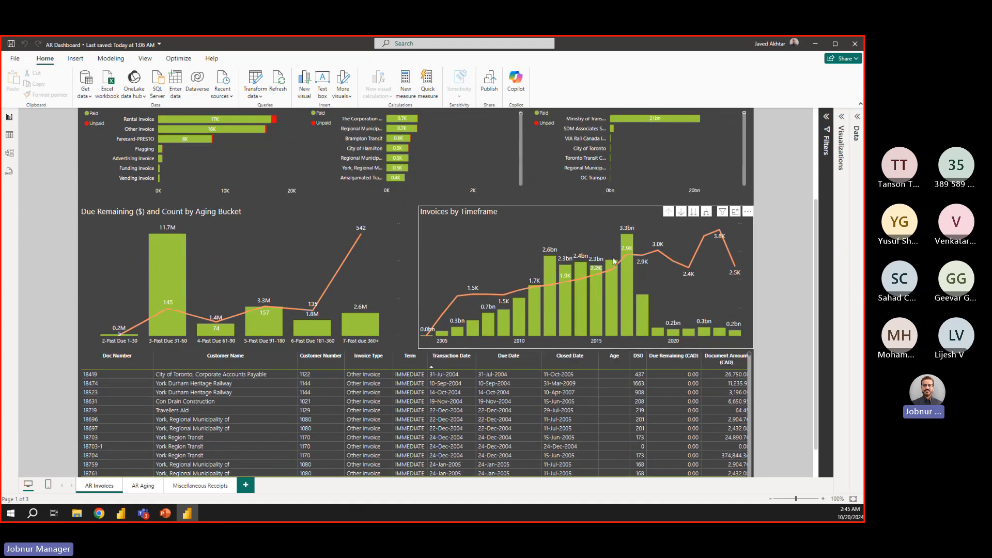
scroll(98, 430, down, 3)
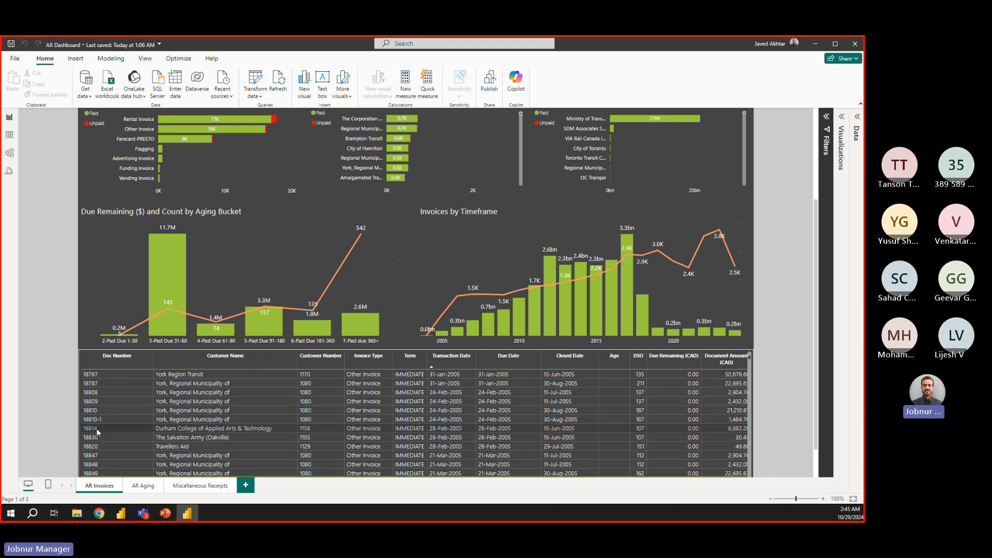
scroll(109, 428, up, 3)
scroll(109, 428, up, 5)
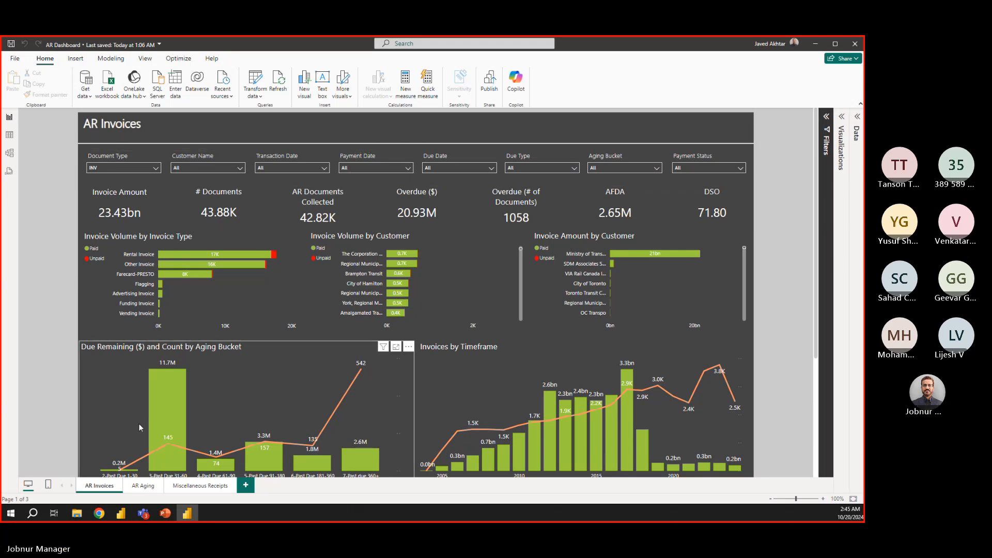
- Review the AR Aging page, including its overdue charts, document table and the aging bucket pie charts' slice details
click(135, 487)
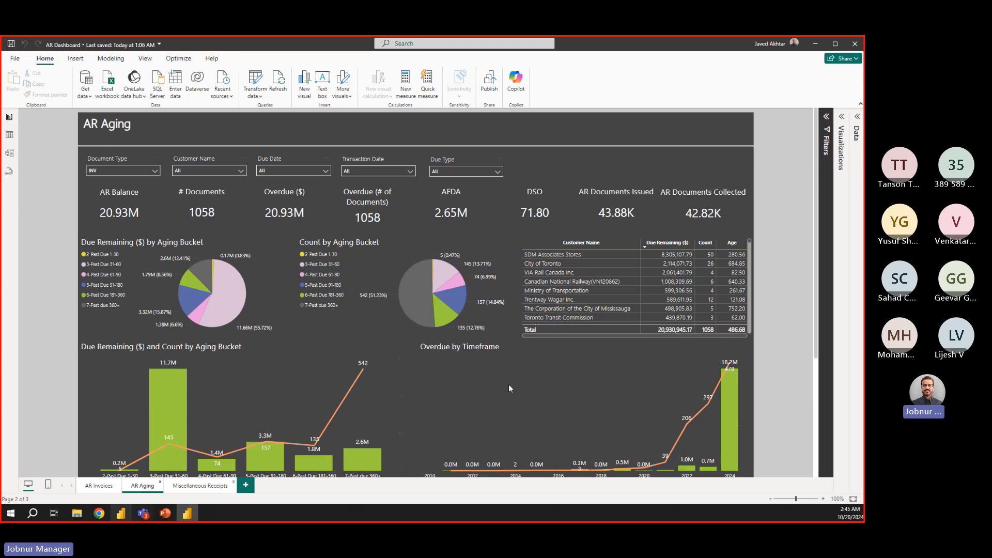
scroll(429, 247, down, 3)
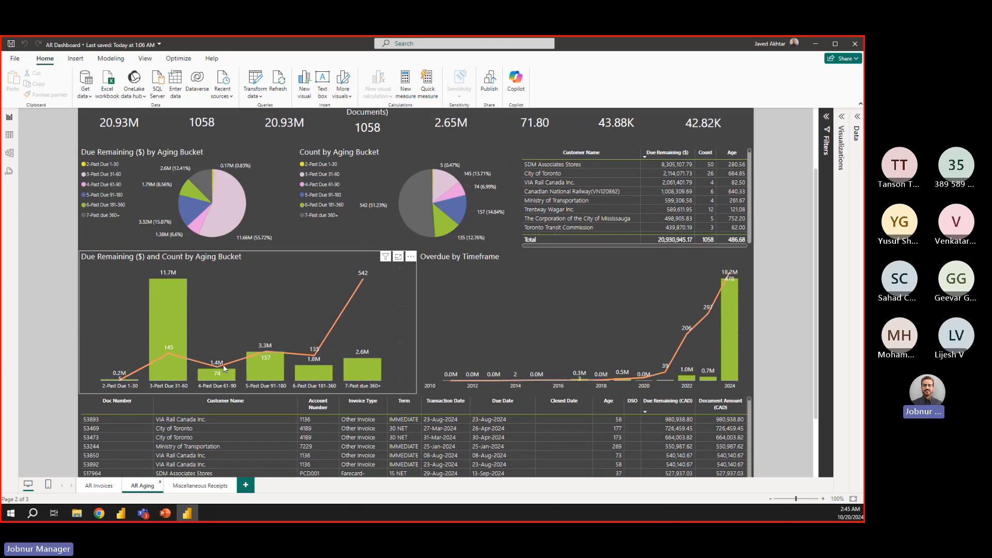
scroll(232, 309, down, 3)
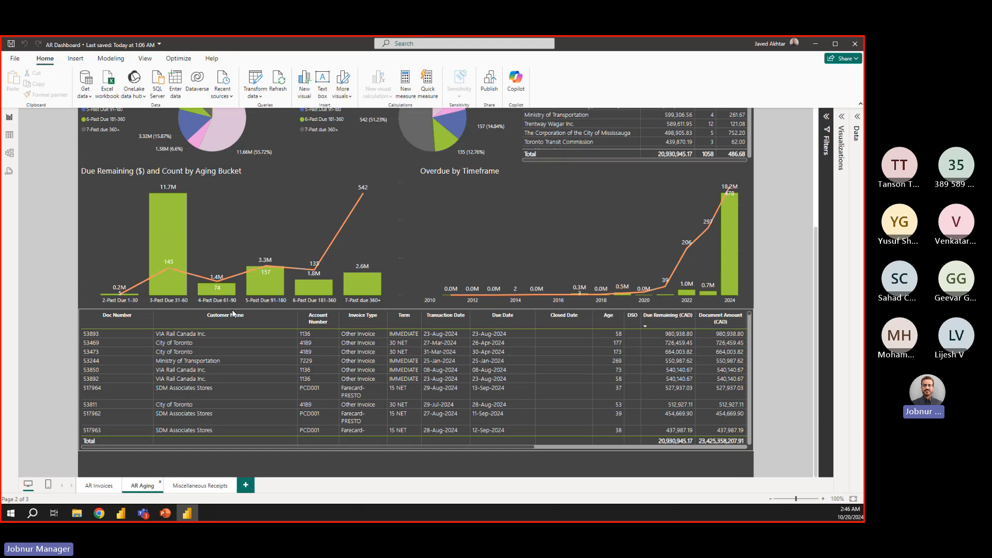
scroll(231, 309, up, 6)
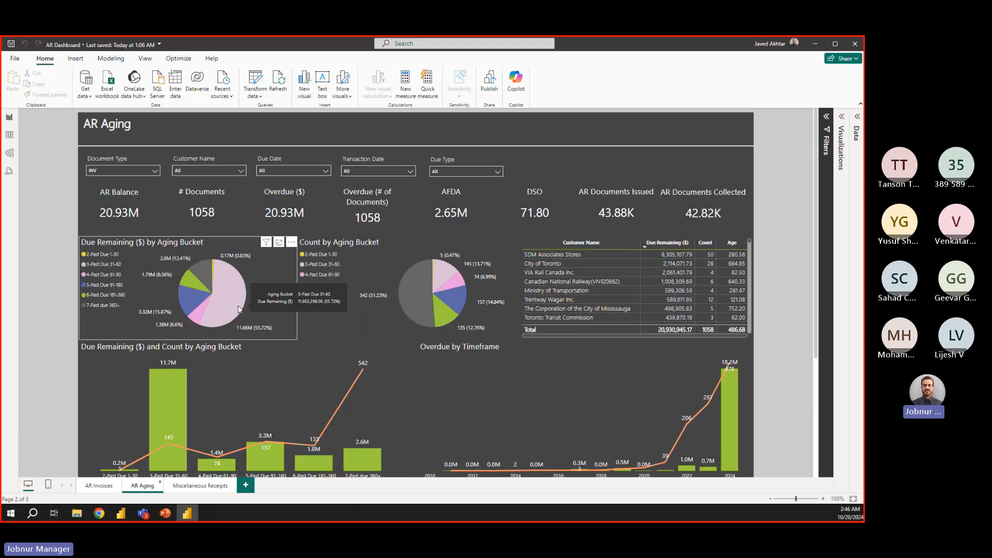
mouse_move(429, 262)
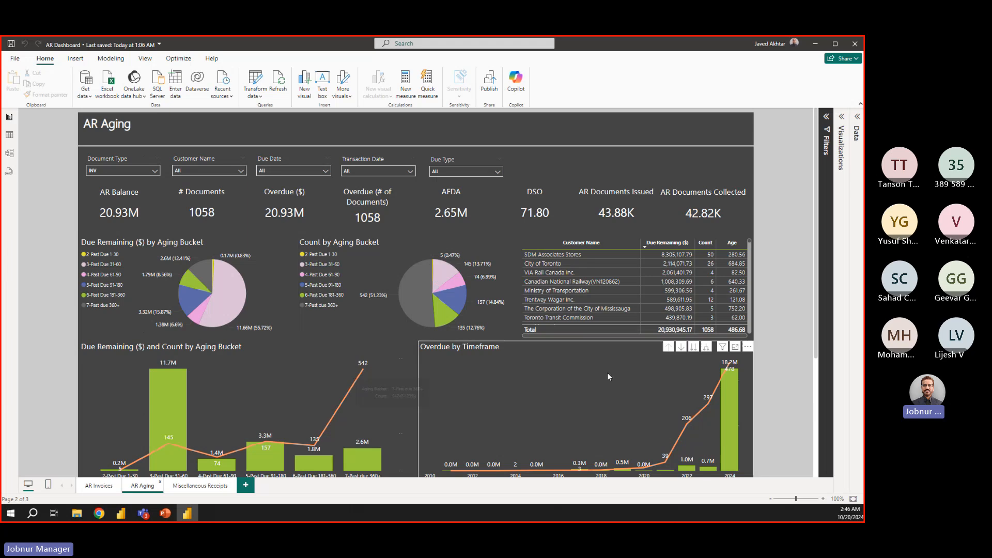
mouse_move(453, 282)
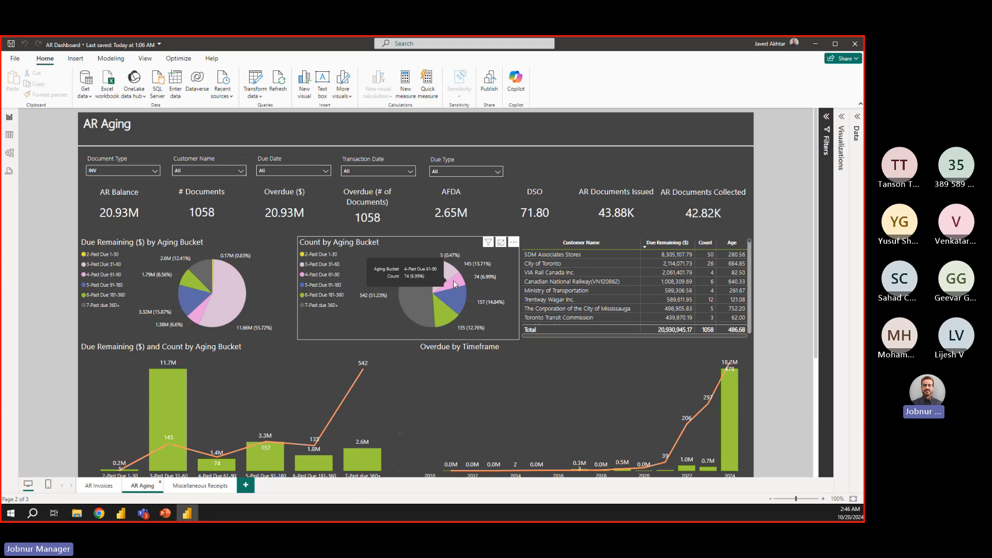